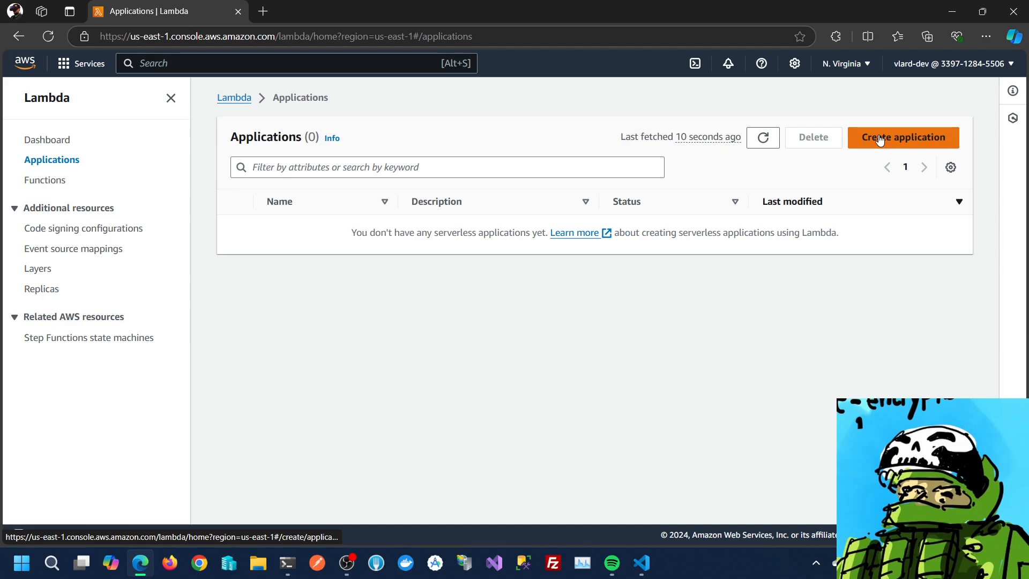
Create a Lambda function from scratch named vwxProdFunc, keeping the Node.js 20.x runtime and x86_64 architecture
left_click(879, 139)
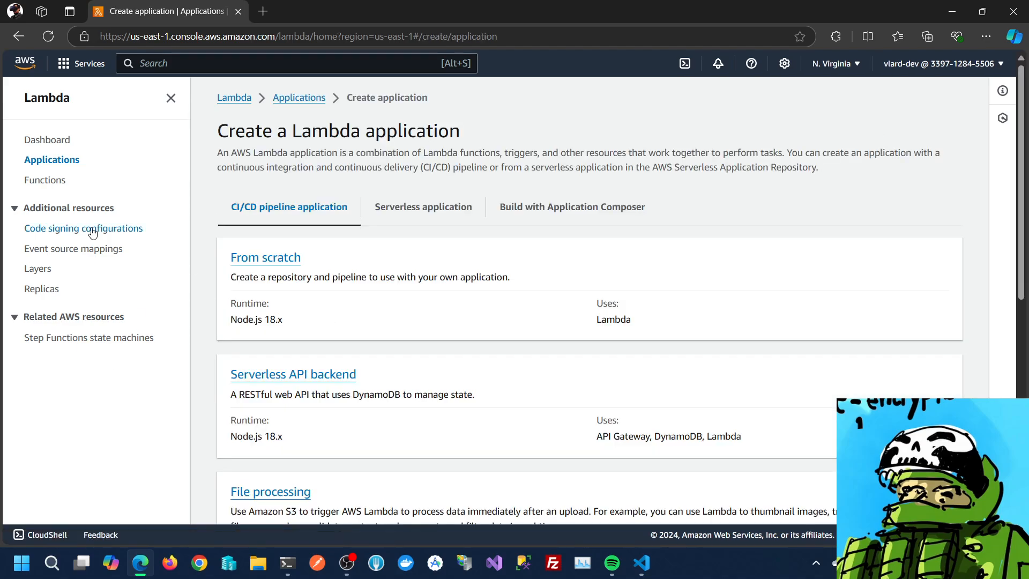
left_click(44, 182)
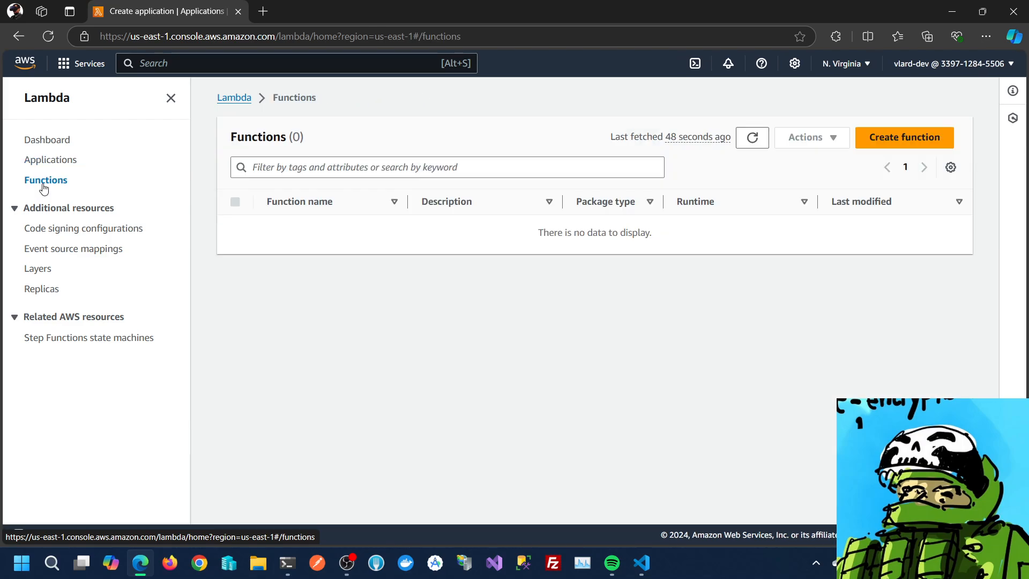
left_click(883, 138)
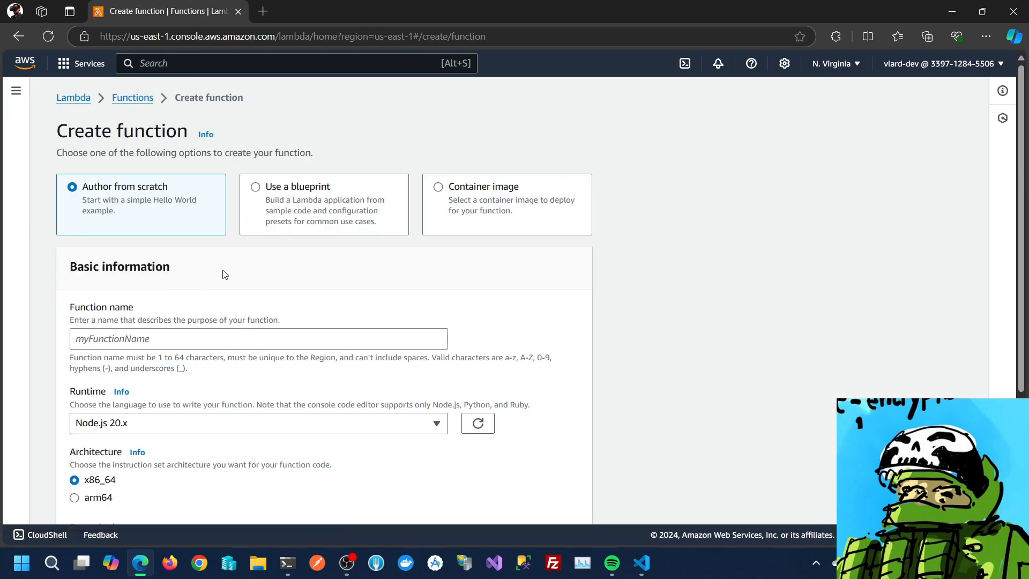
scroll(169, 393, "down", 1)
left_click(146, 282)
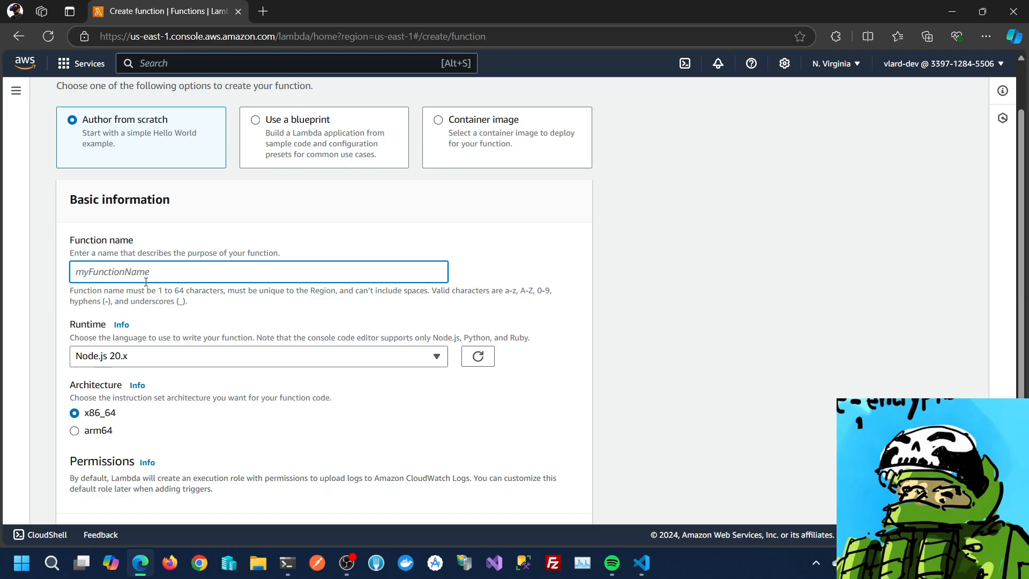
type("vwxProdFunc")
scroll(146, 282, "down", 2)
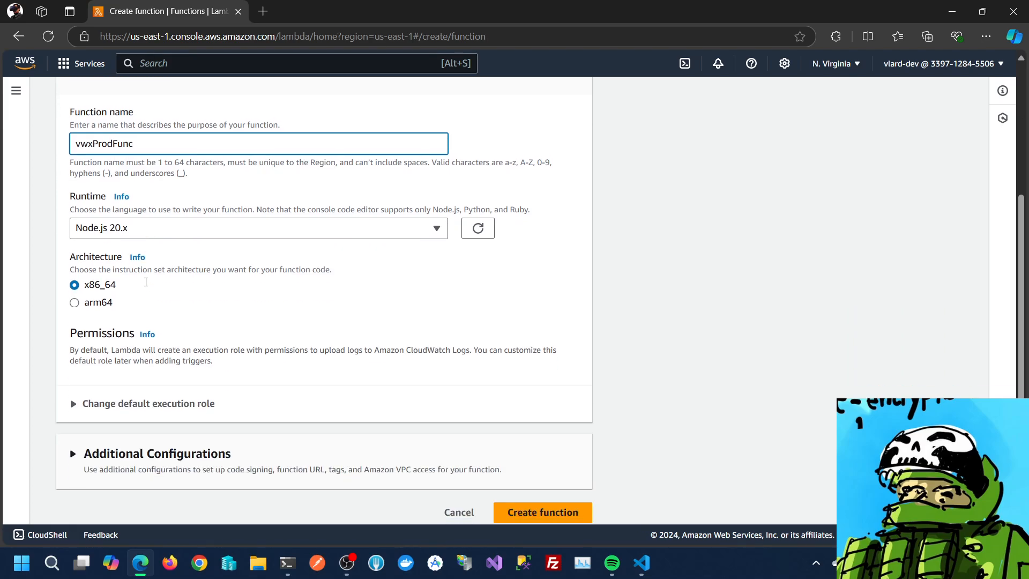
left_click(526, 503)
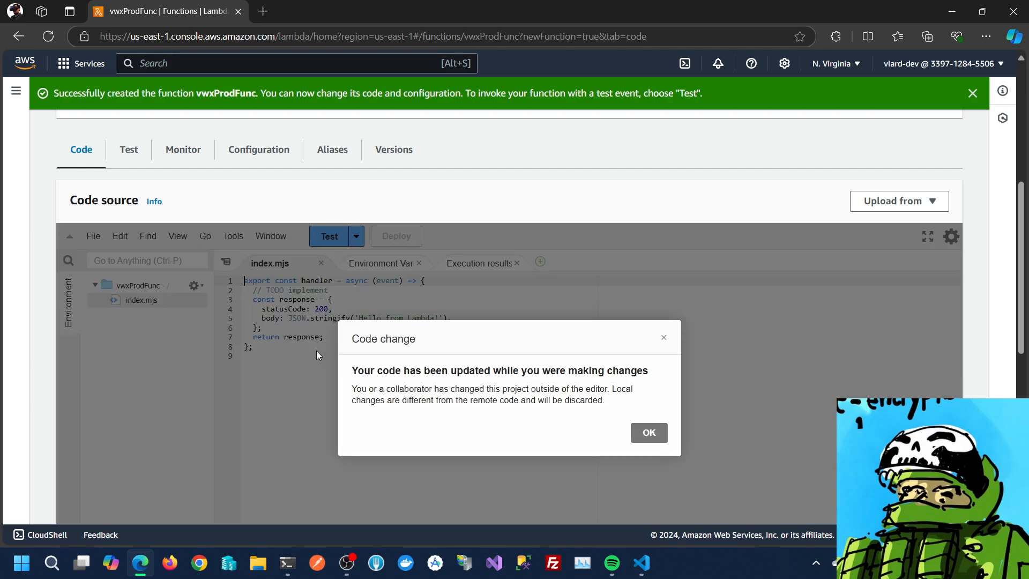
left_click(644, 434)
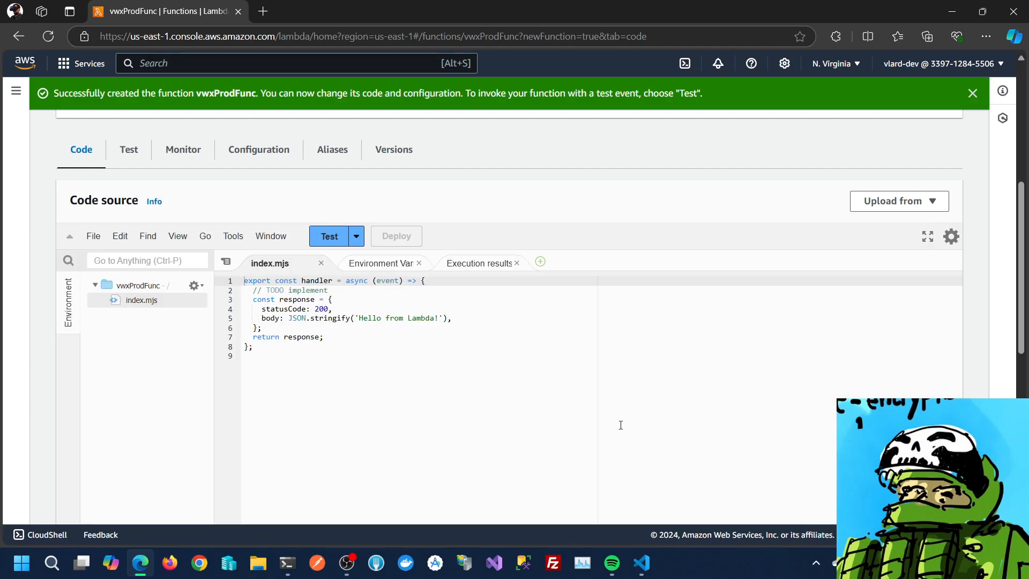
Change the response body in index.mjs to 'Hello from Lambda! (VWX)' and deploy the function
double_click(425, 318)
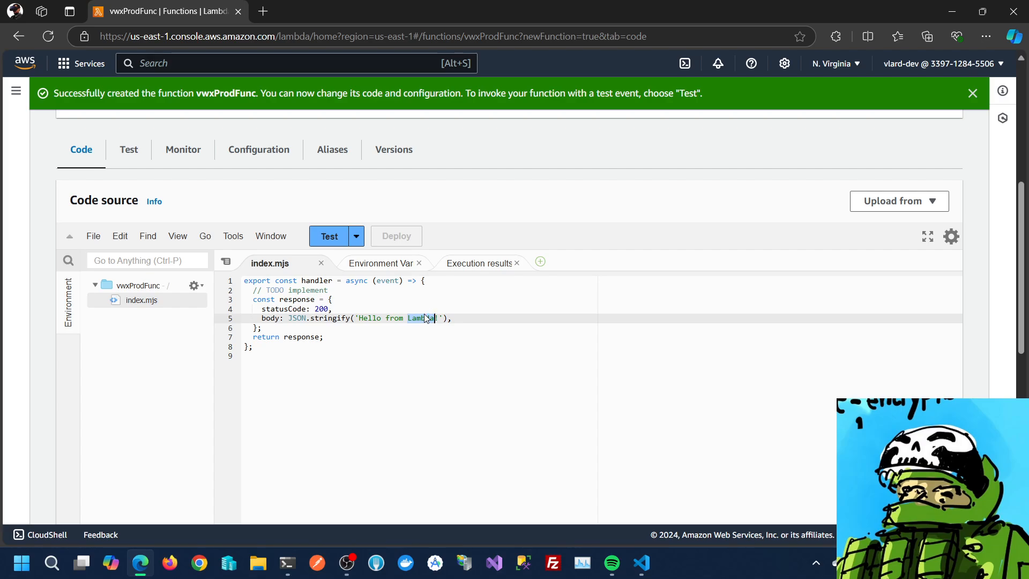
key("Right")
type("! ()")
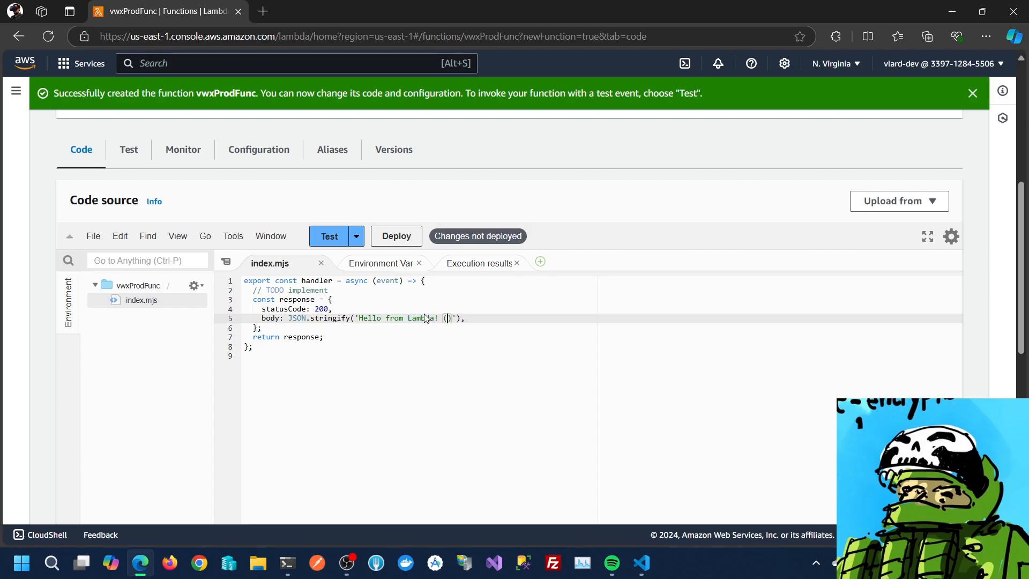
type("VWX")
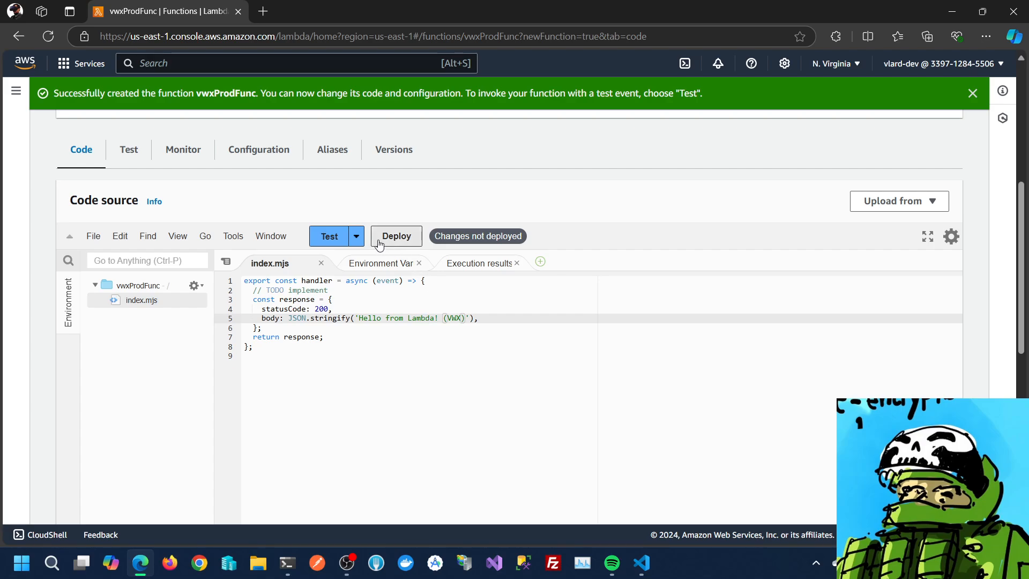
left_click(381, 239)
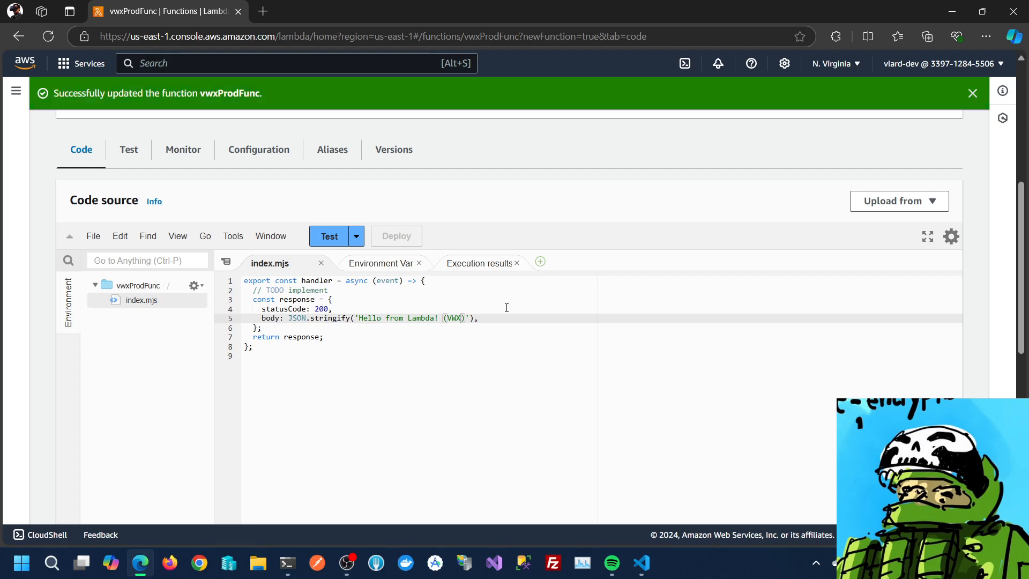
Review the function's published versions and trigger configuration, and return to its code
scroll(506, 308, "up", 2)
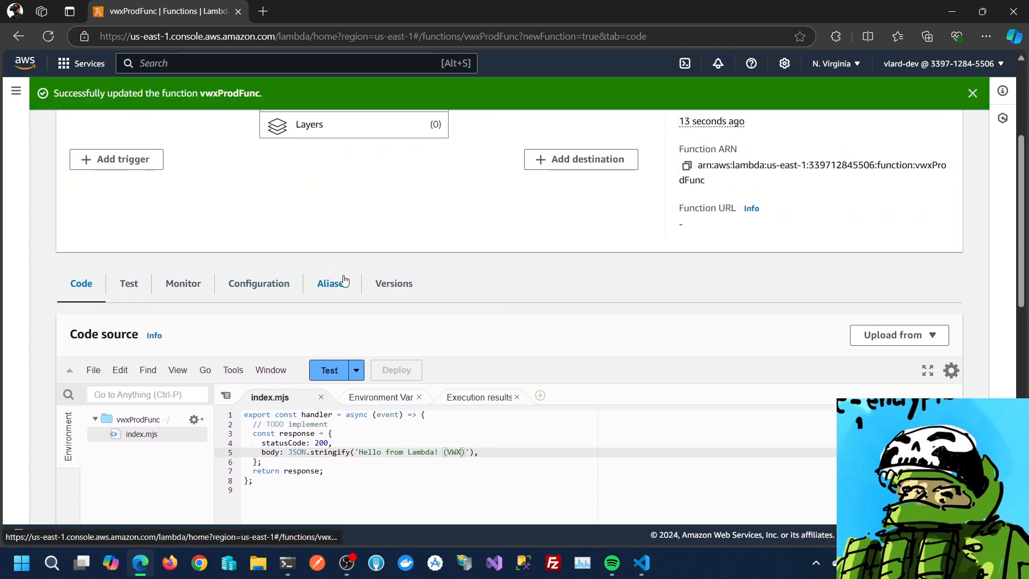
left_click(410, 285)
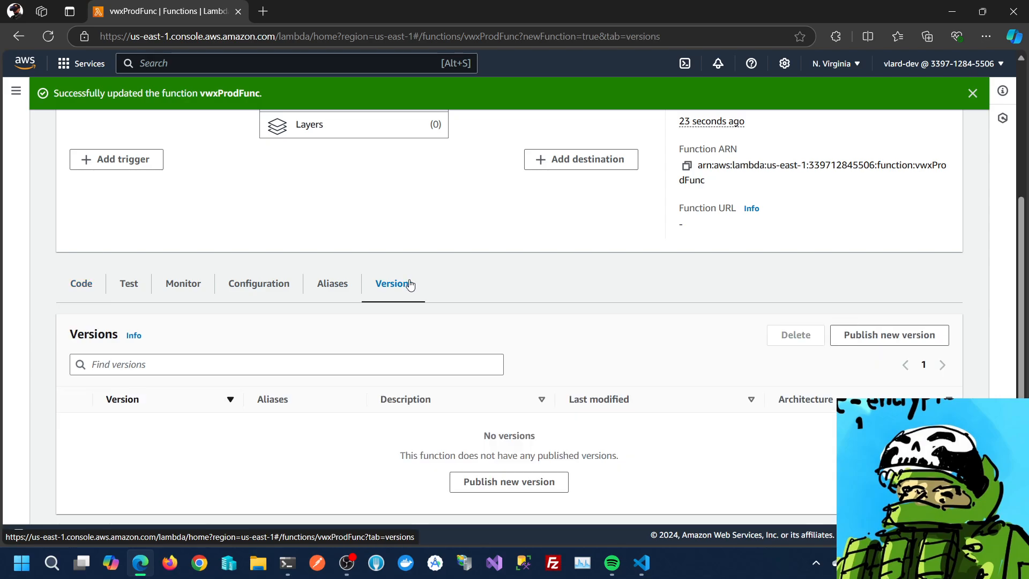
scroll(532, 329, "down", 1)
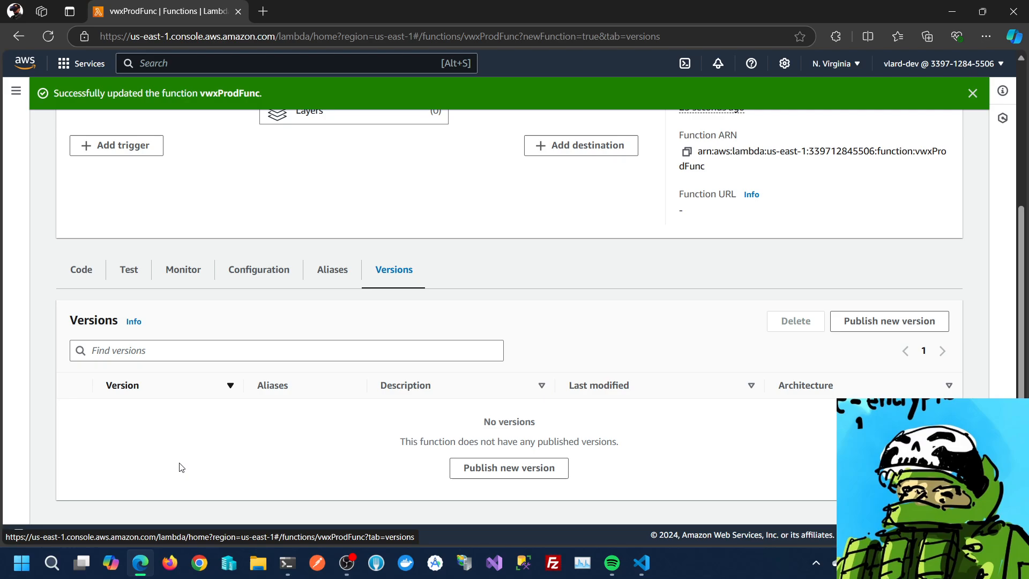
scroll(527, 418, "up", 4)
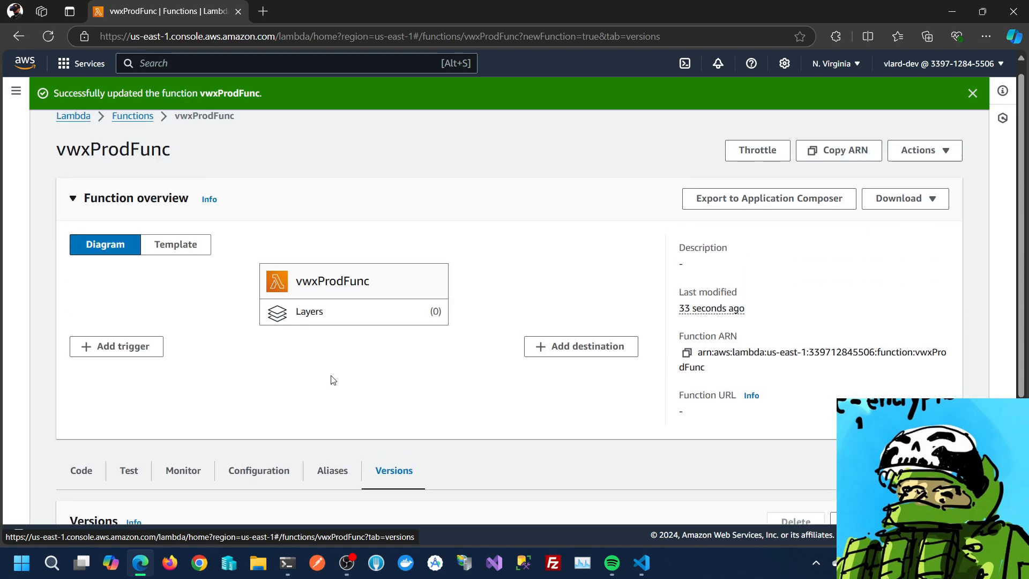
left_click(272, 473)
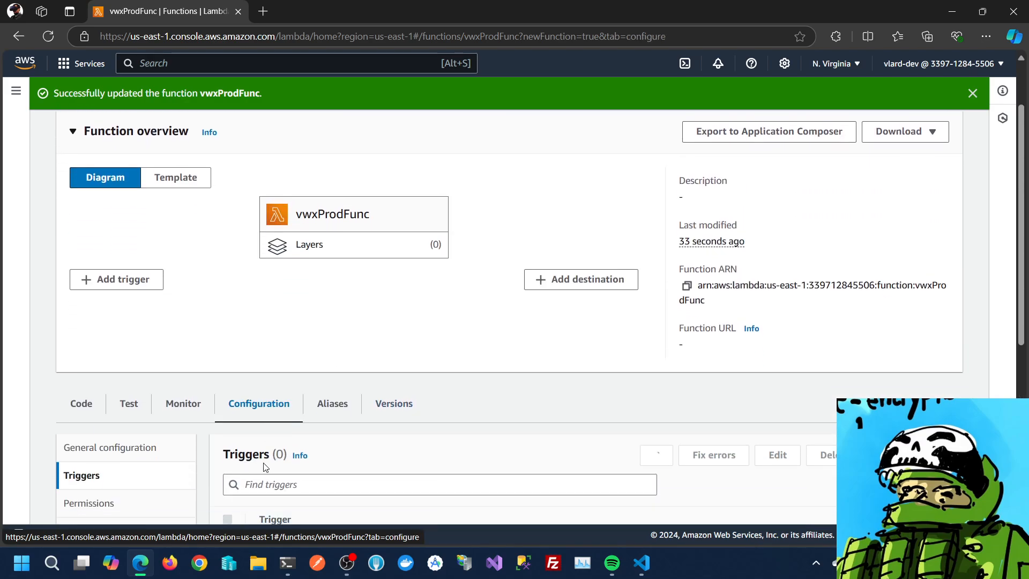
left_click(89, 412)
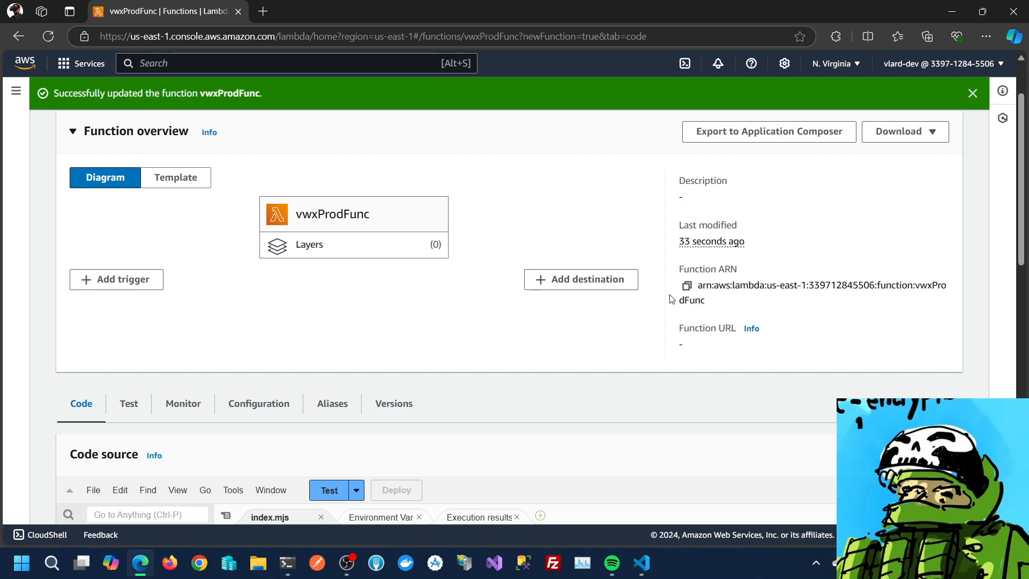
Duplicate the function's browser tab and open the API Gateway service in the copy
right_click(138, 8)
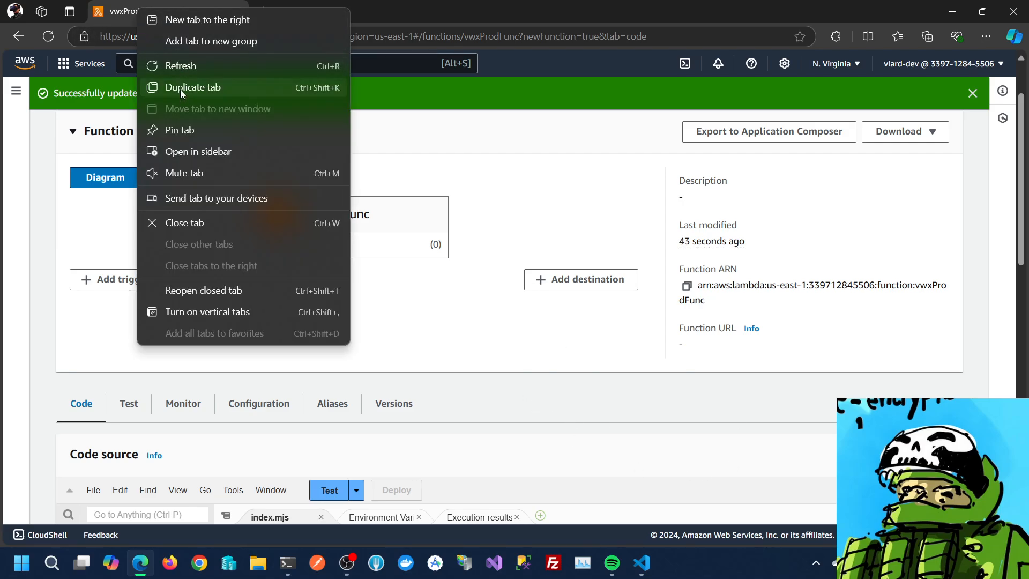
left_click(182, 89)
left_click(162, 6)
left_click(309, 4)
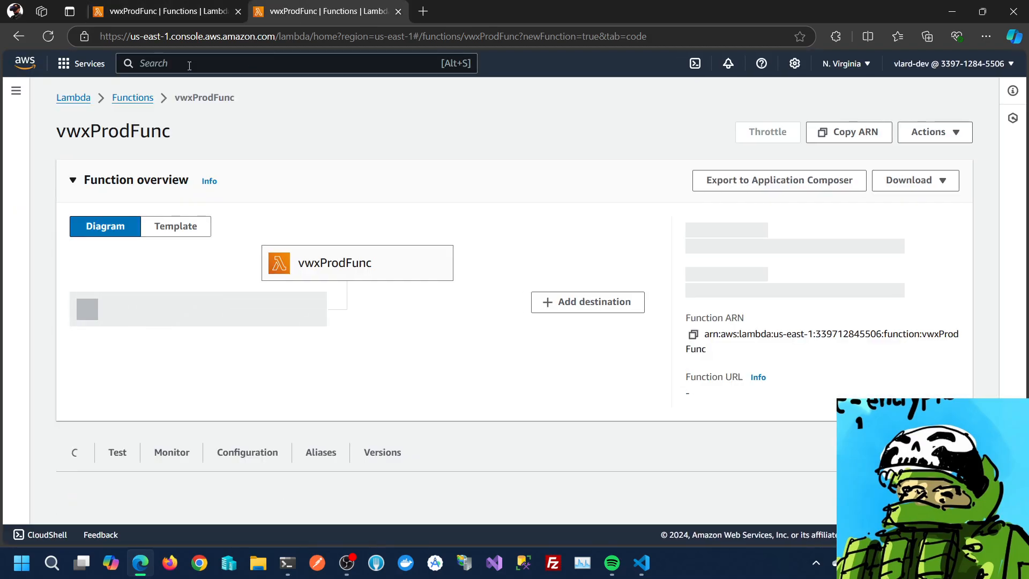
left_click(189, 65)
type("ap")
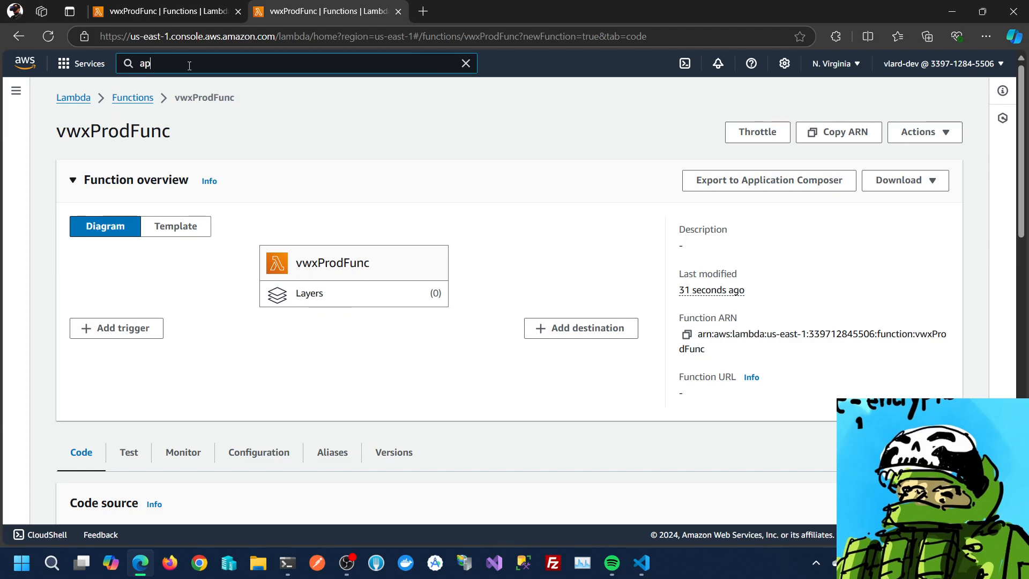
type("ig")
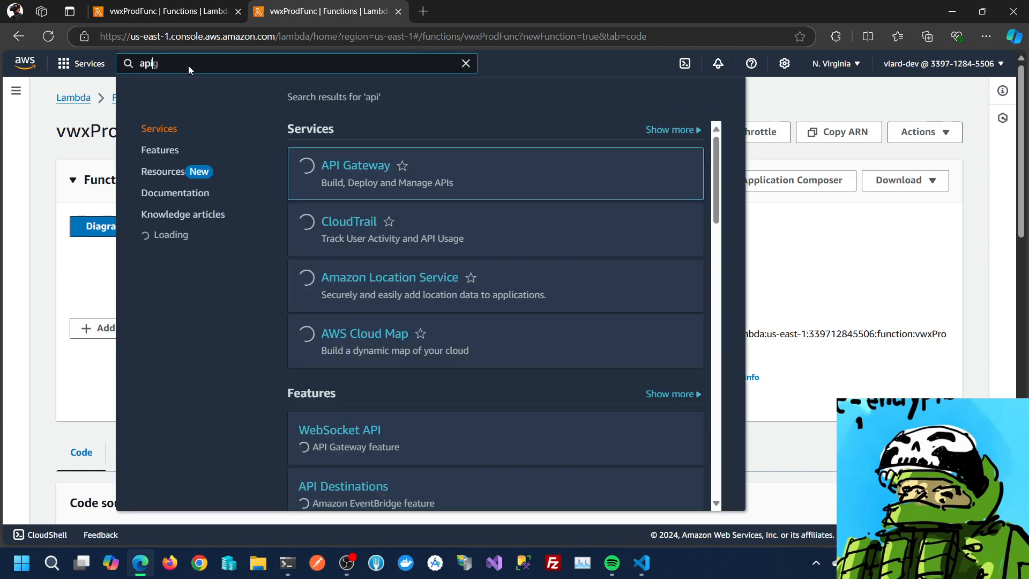
left_click(374, 176)
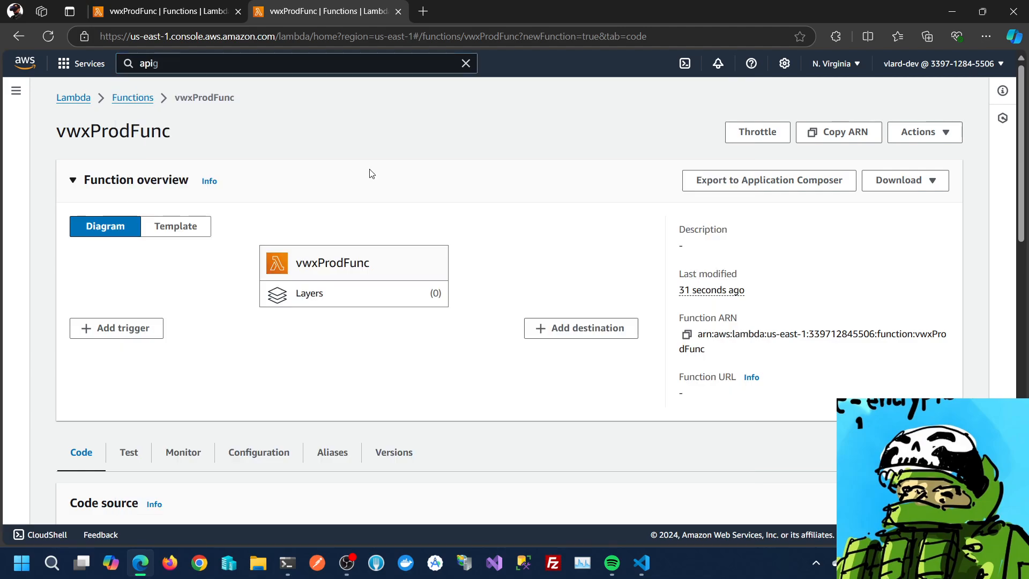
left_click(246, 64)
left_click(330, 165)
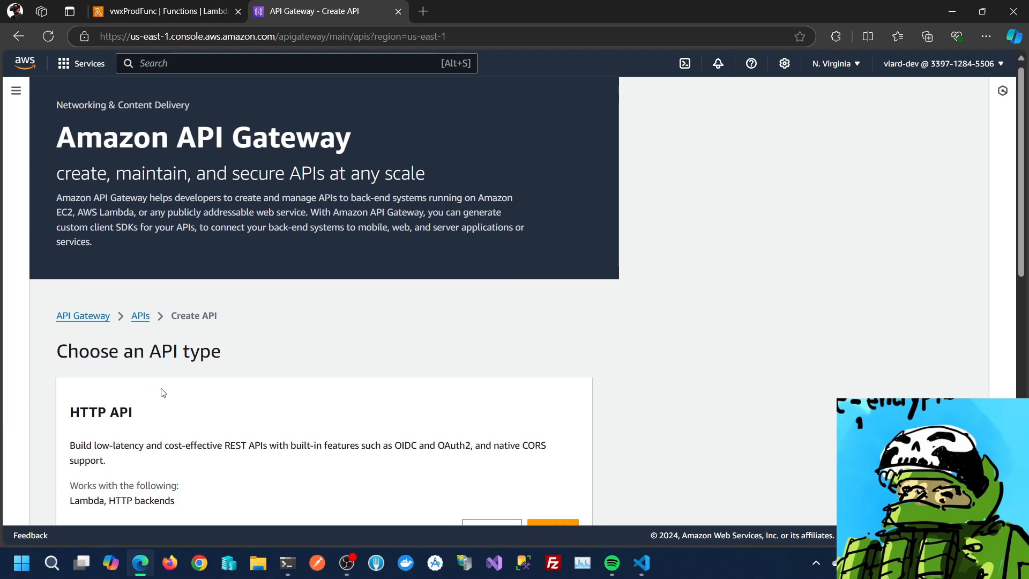
Create a new REST API named vwsApiGateway with the Regional endpoint type
scroll(163, 393, "down", 10)
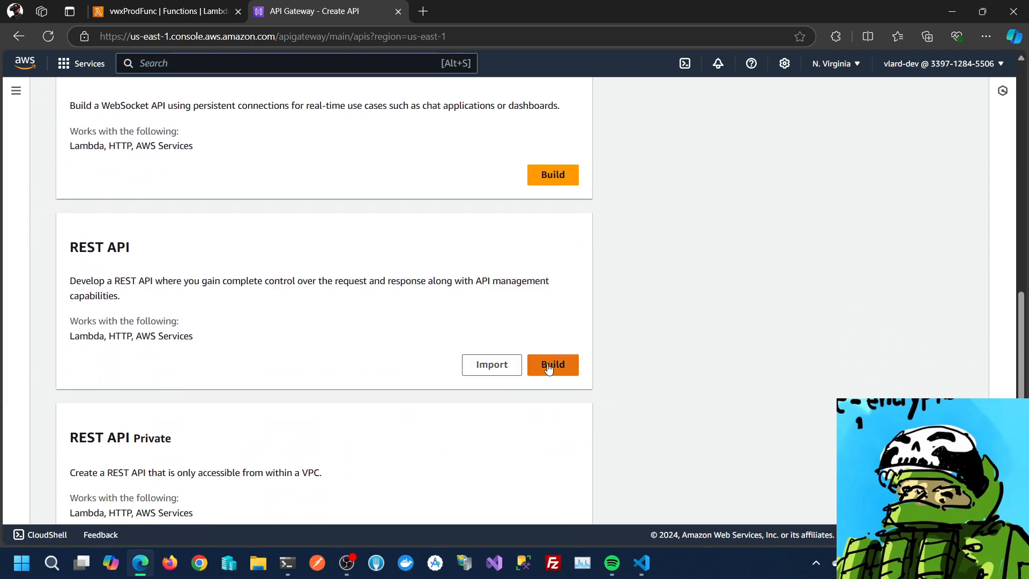
left_click(548, 368)
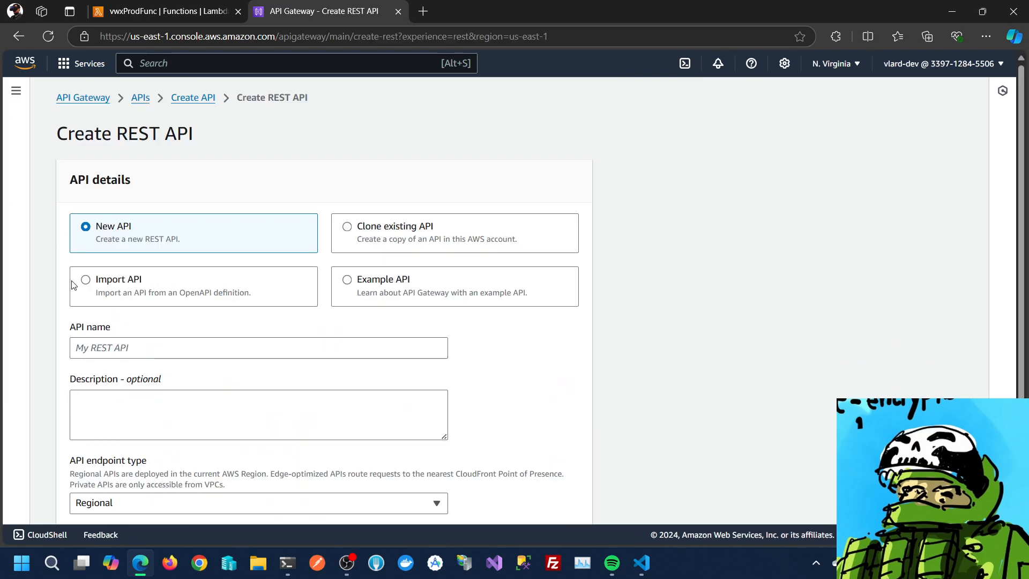
left_click(122, 350)
type("vw")
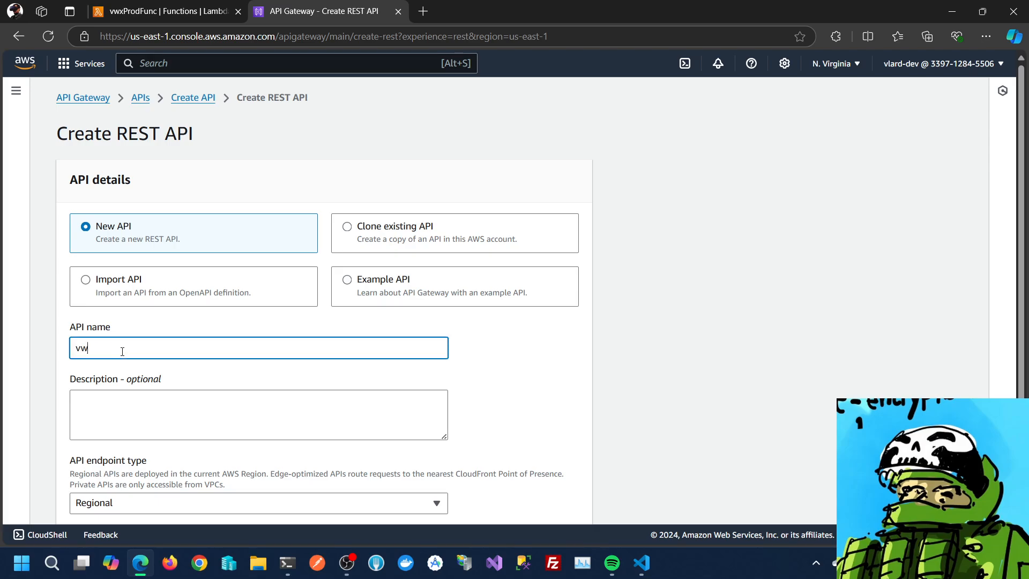
type("sApiGatwew")
key("BackSpace")
type("way")
scroll(130, 357, "down", 2)
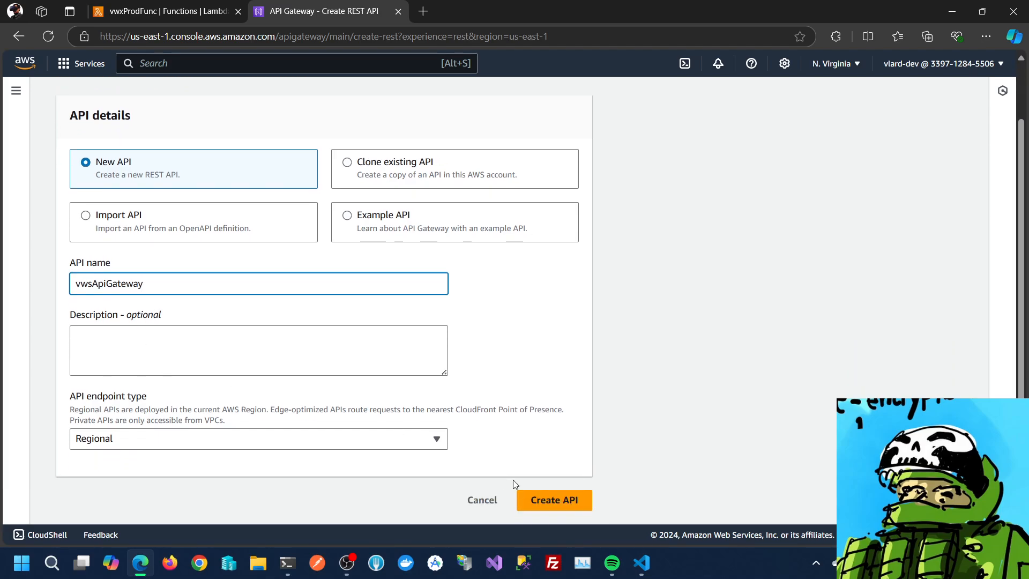
left_click(568, 499)
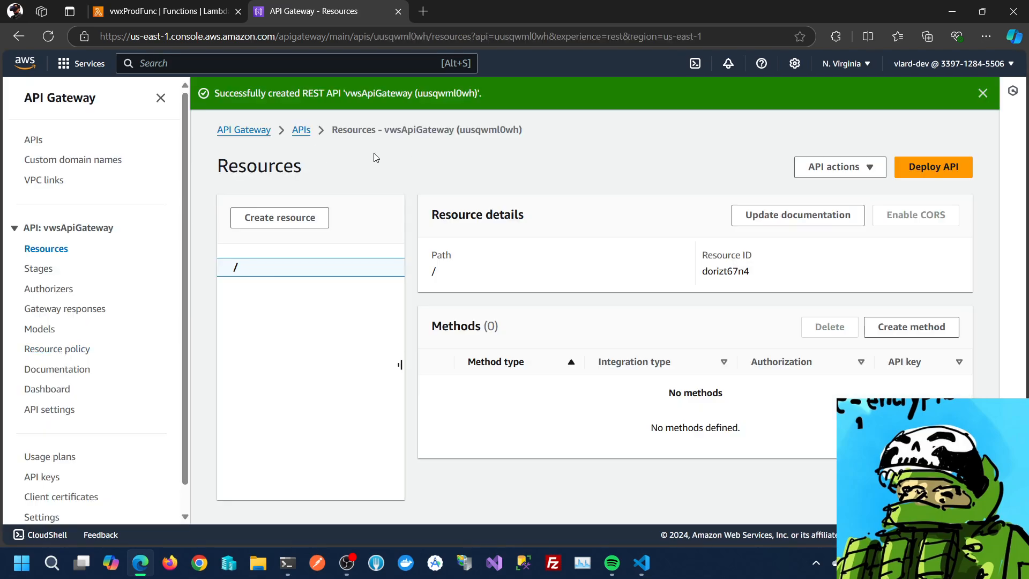
Check the Lambda function page and permanently delete the REST API vwsApiGateway, entering "confirm" to approve the deletion
left_click(176, 5)
scroll(330, 387, "up", 3)
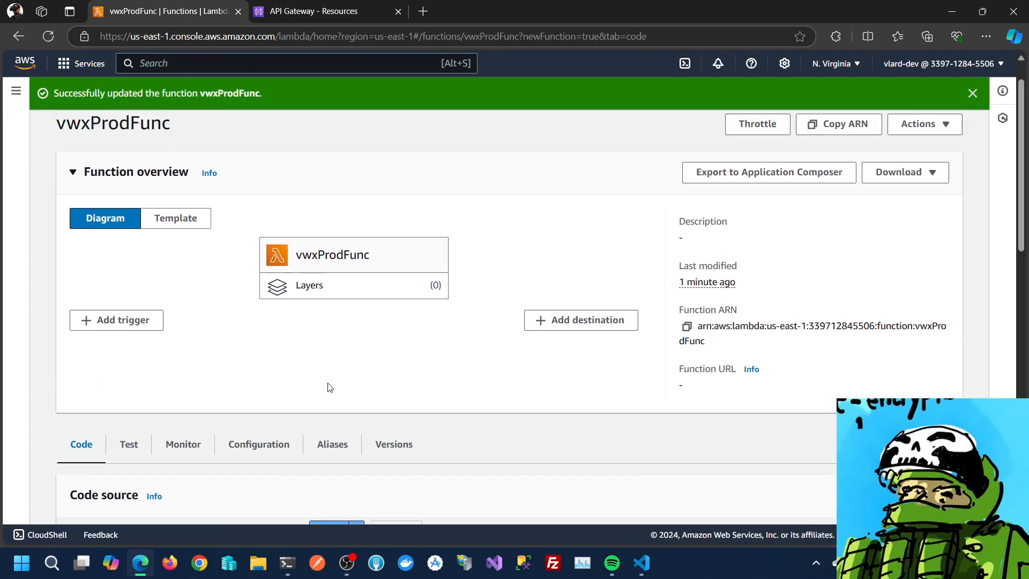
left_click(314, 11)
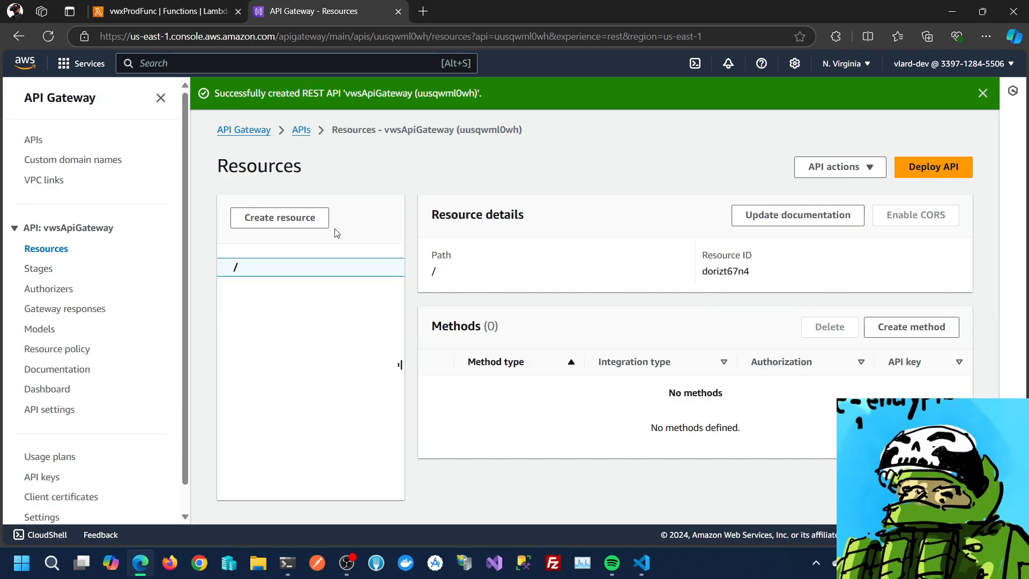
left_click(301, 130)
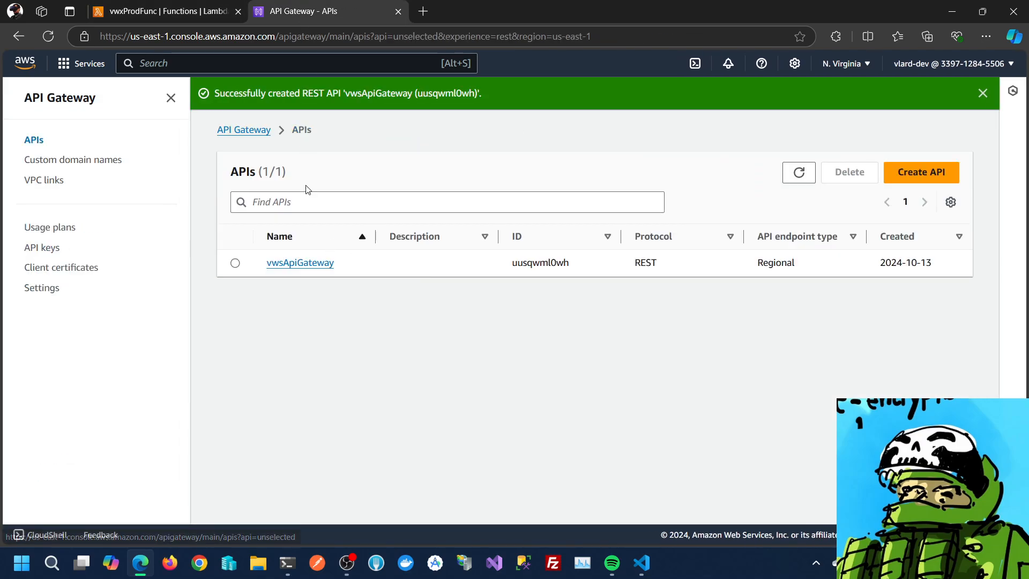
left_click(235, 263)
left_click(851, 175)
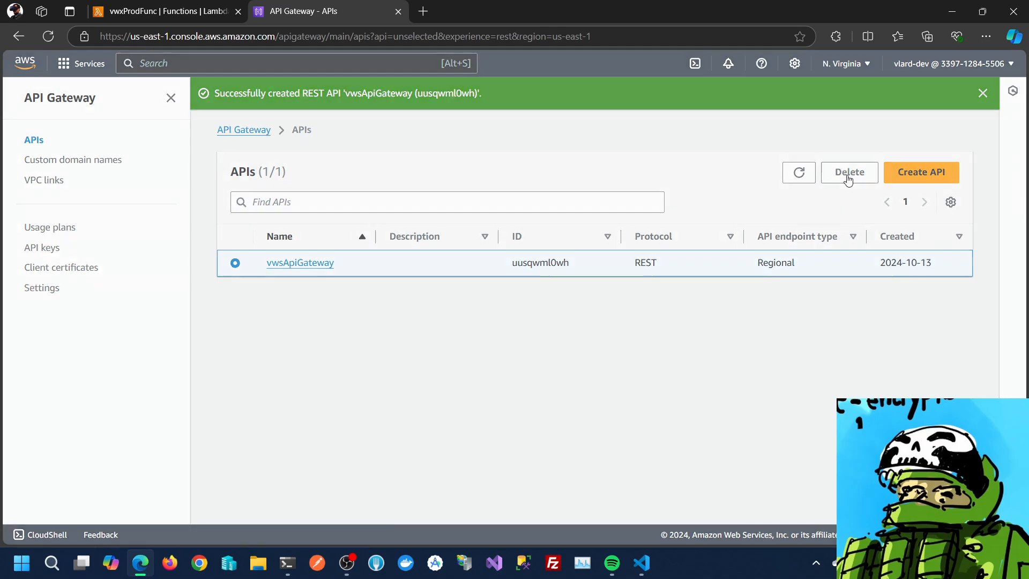
double_click(480, 334)
key("ctrl+c")
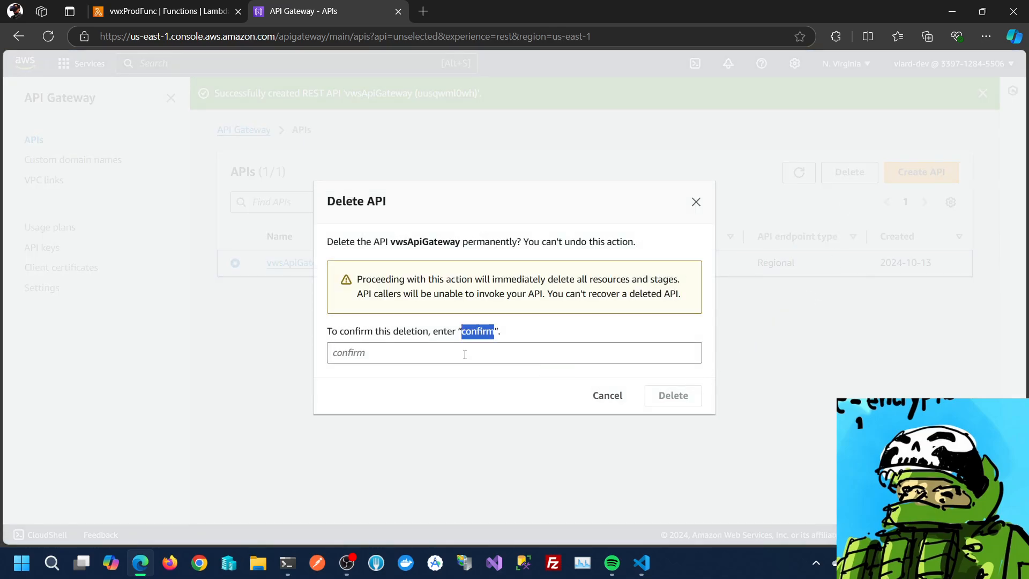
left_click(466, 352)
key("ctrl+v")
left_click(667, 396)
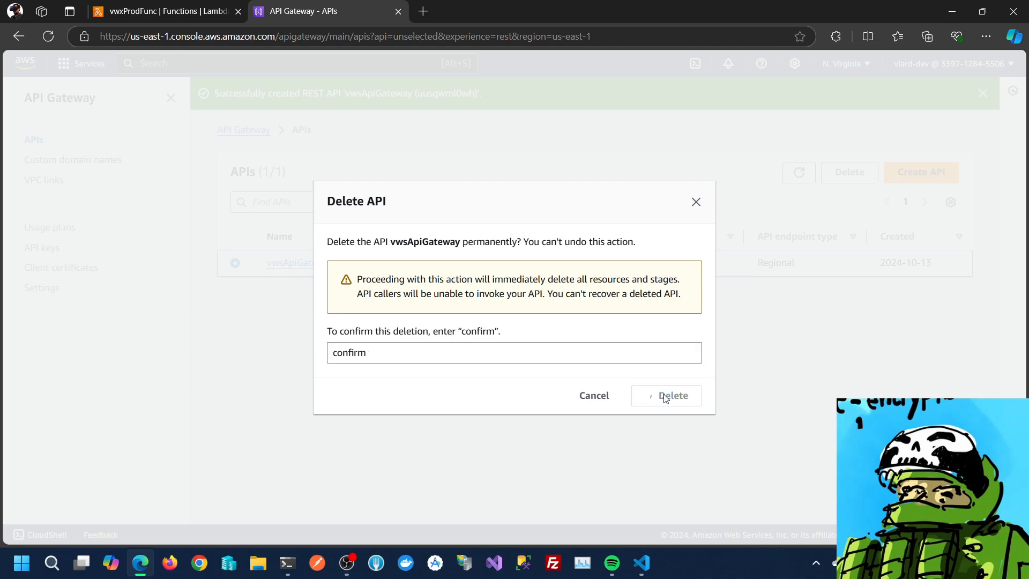
Create a new REST API named vwxApiGateway with the Regional endpoint type
scroll(333, 508, "down", 9)
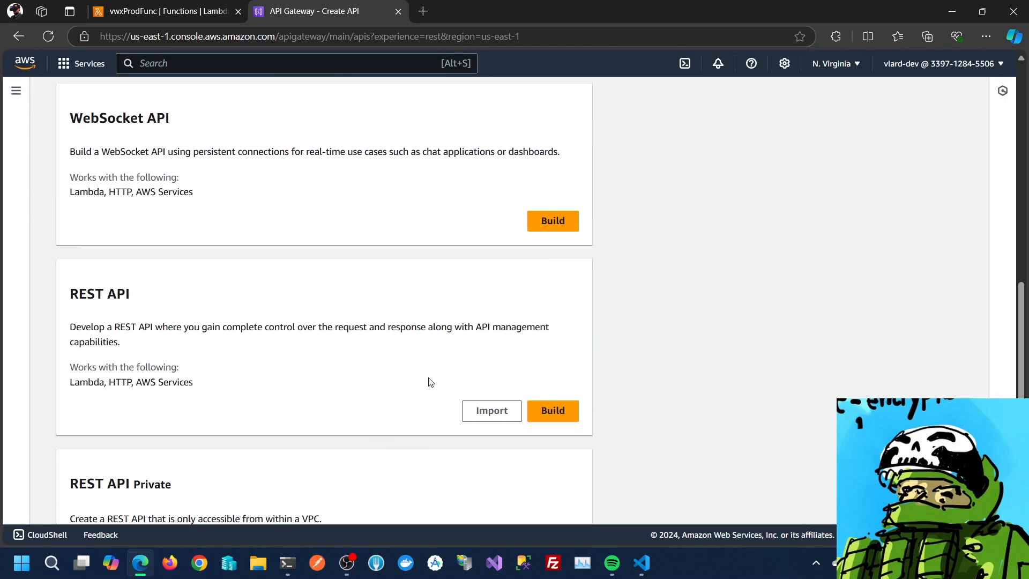
left_click(554, 411)
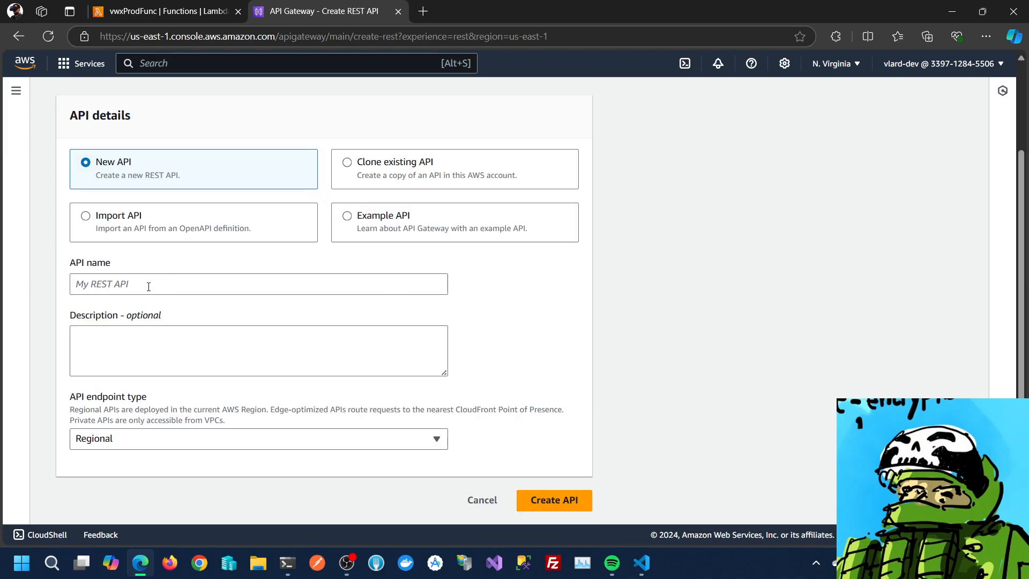
left_click(142, 282)
type("vwx")
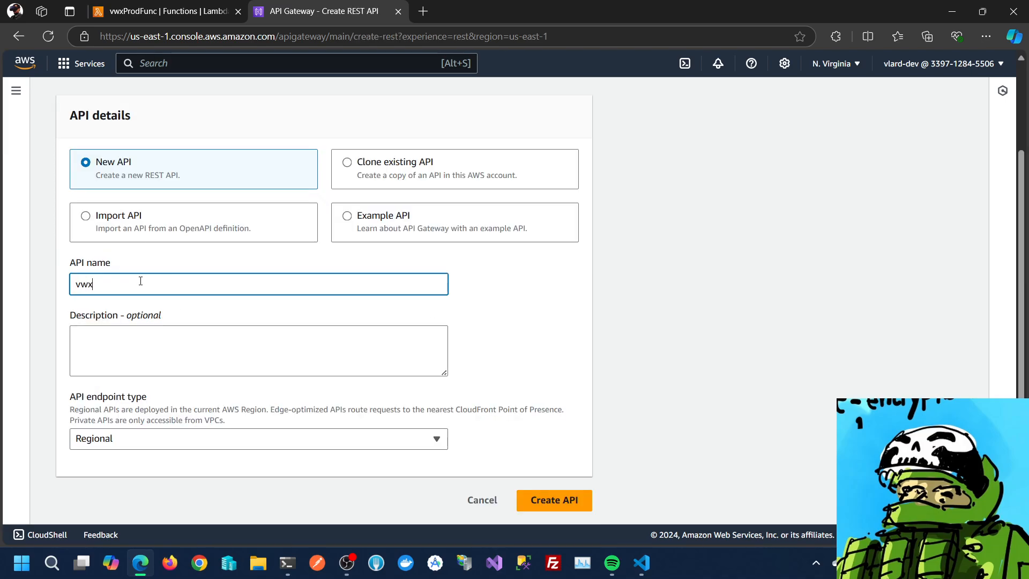
type("ApiGat")
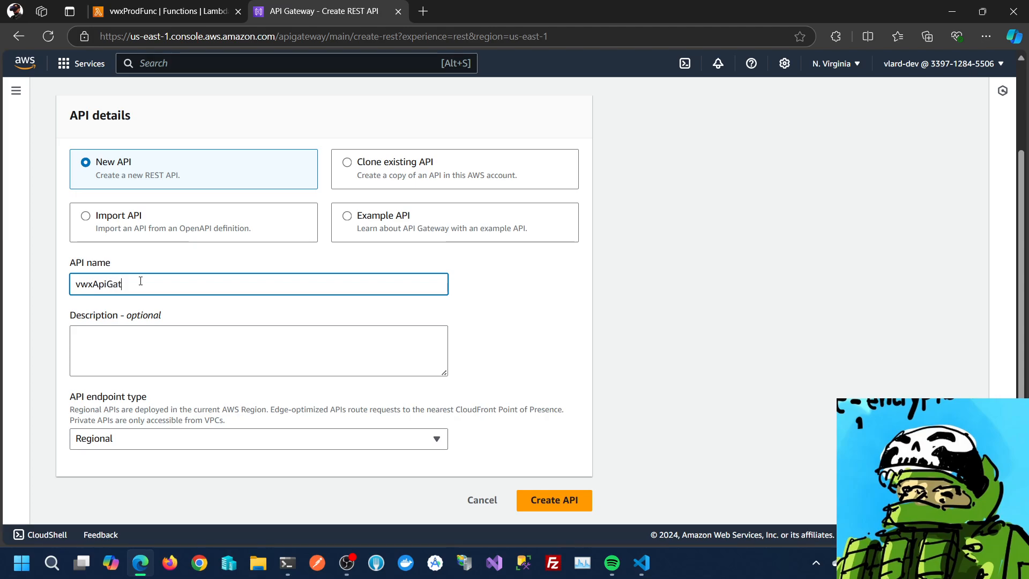
type("eway")
left_click(525, 499)
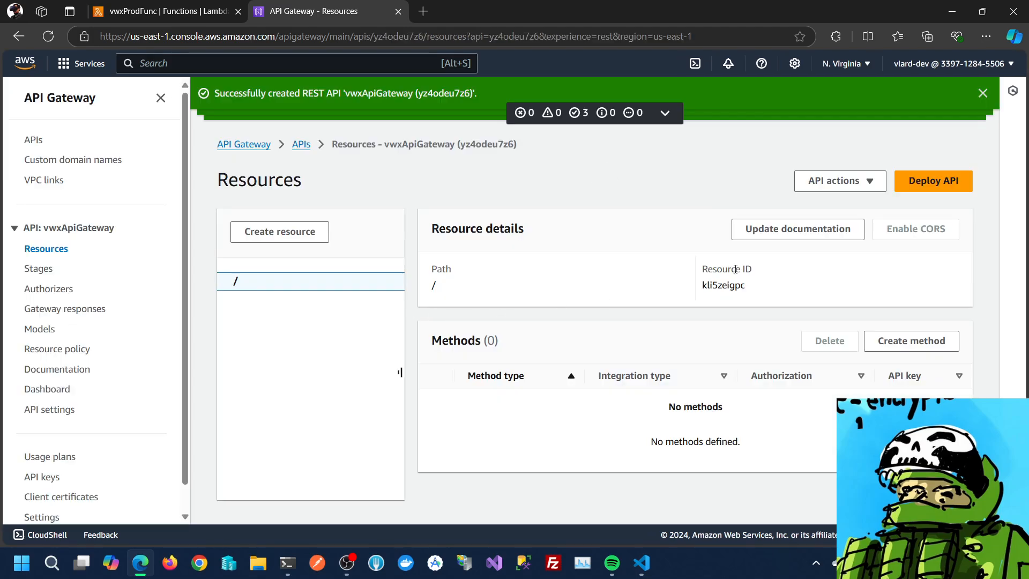
Create a GET method on the root resource with Lambda function integration, using vwxProdFunc in us-east-1
left_click(886, 343)
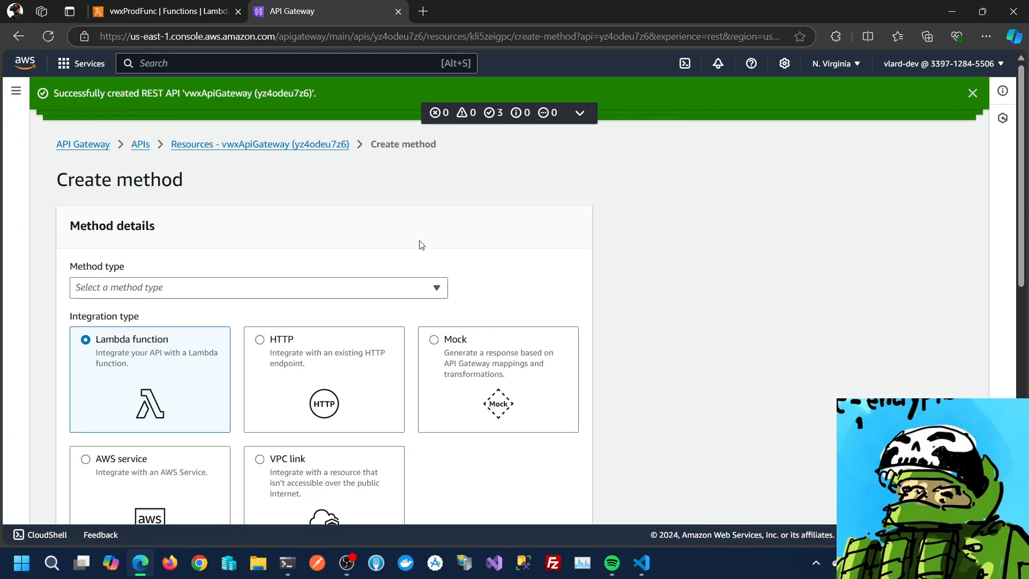
left_click(133, 289)
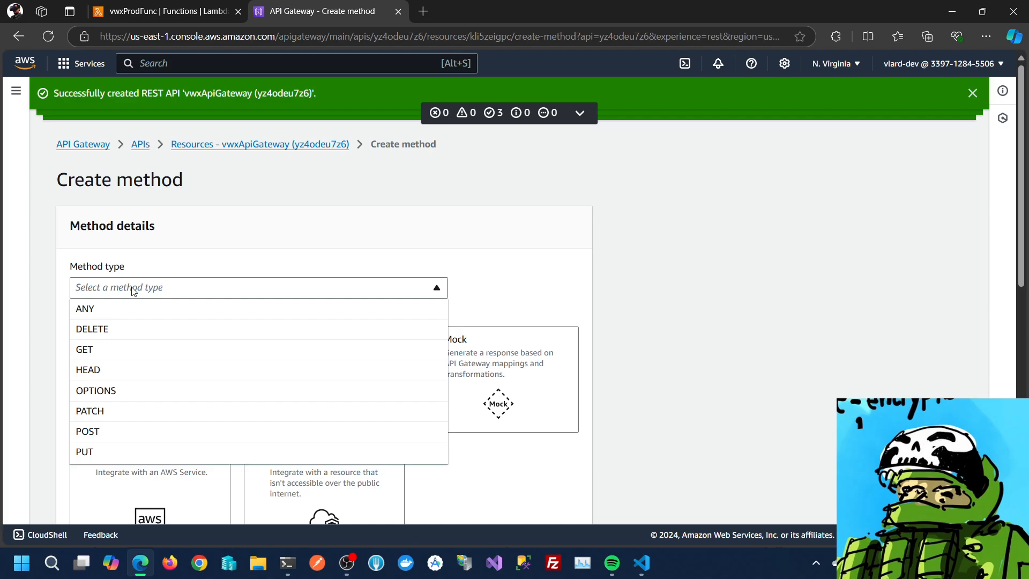
left_click(125, 351)
scroll(702, 352, "down", 5)
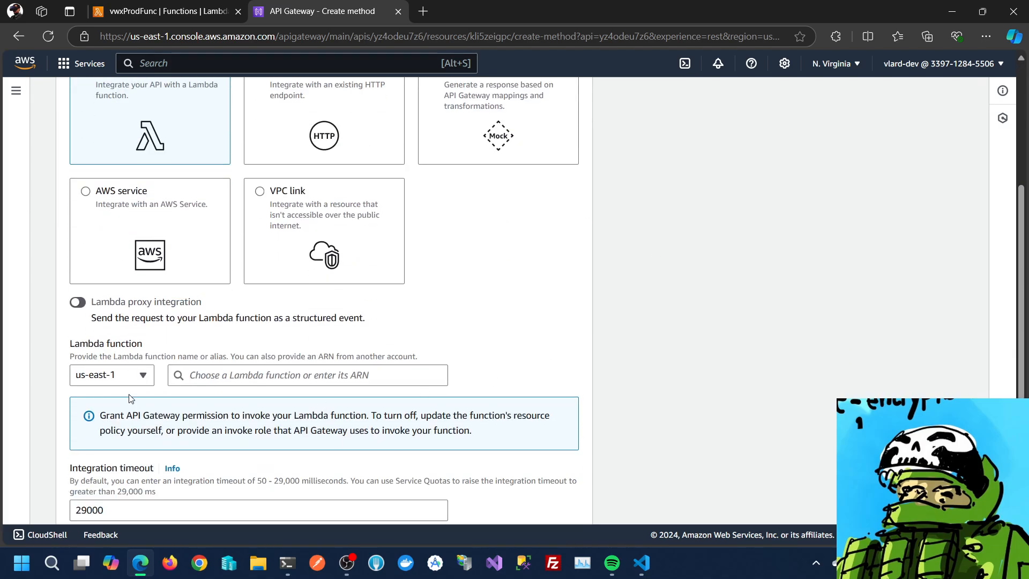
left_click(185, 375)
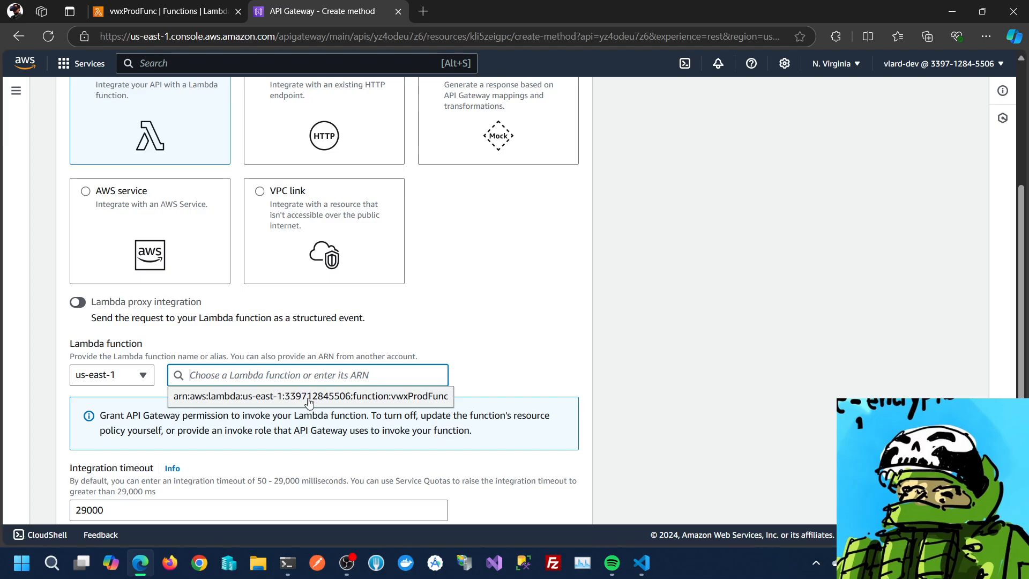
left_click(309, 396)
scroll(657, 395, "down", 5)
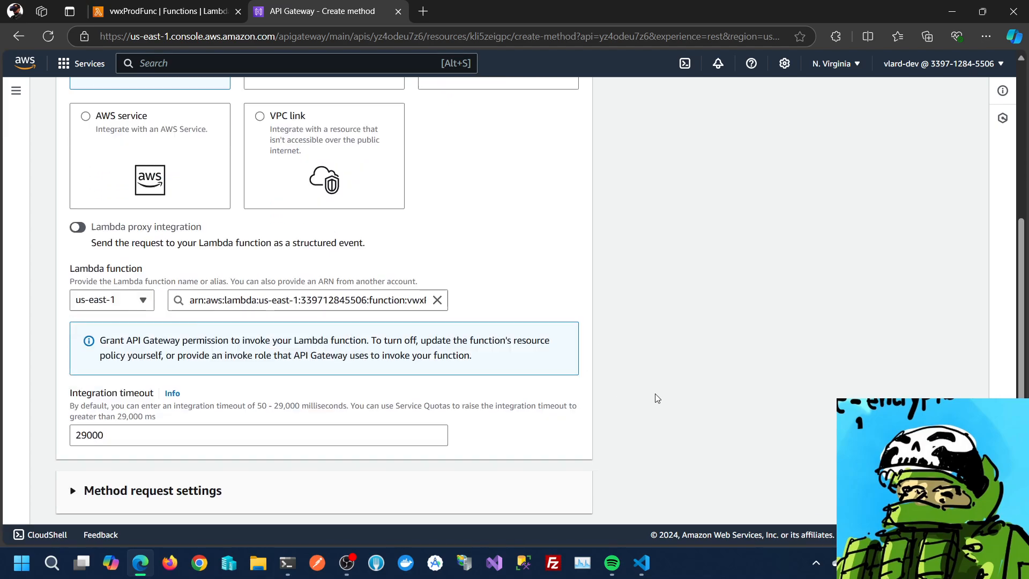
left_click(535, 504)
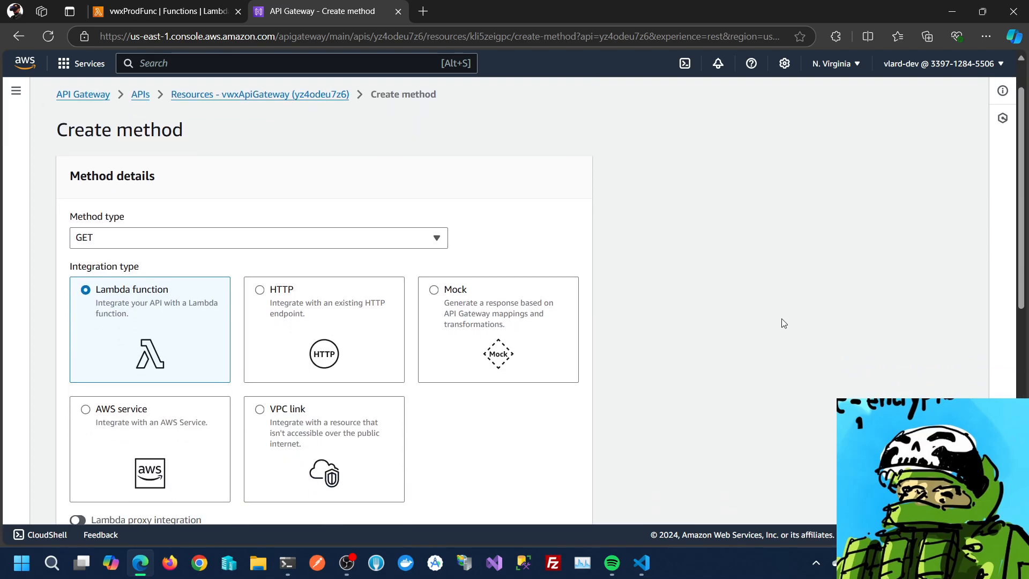
scroll(781, 323, "down", 3)
scroll(781, 322, "down", 5)
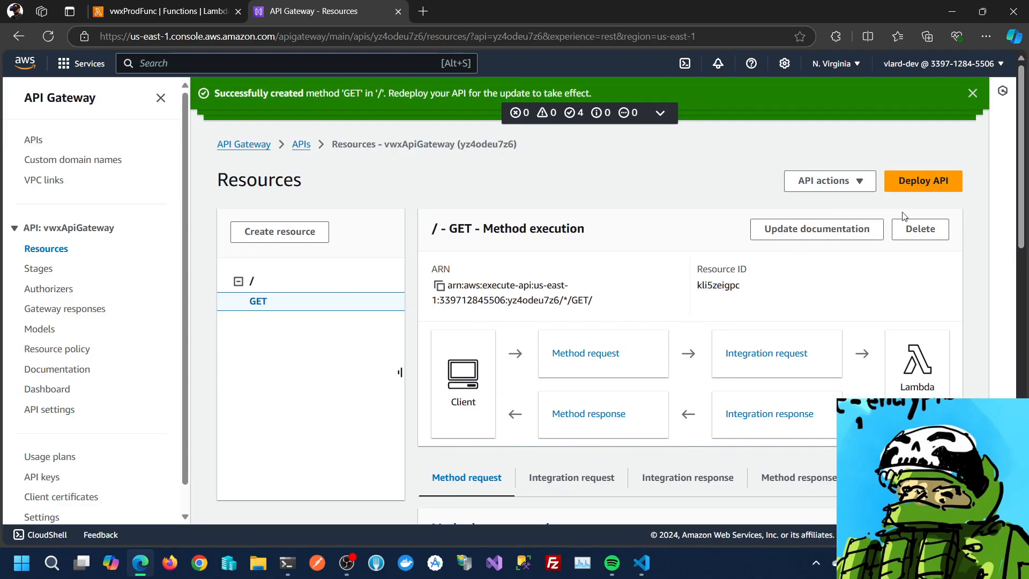
Review the GET method's settings and deploy the API to a new stage named prod
scroll(845, 289, "down", 10)
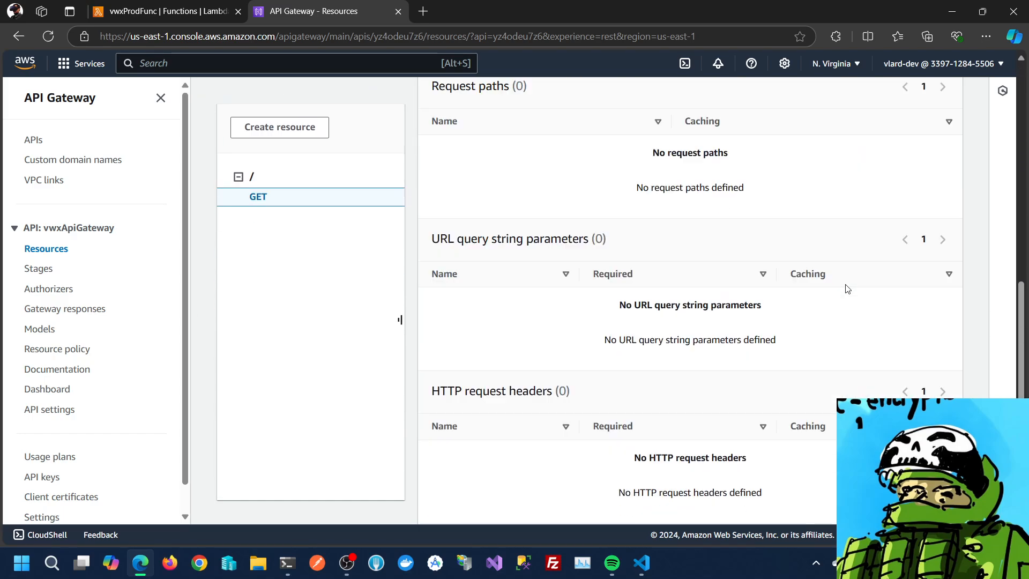
scroll(544, 425, "down", 3)
scroll(563, 413, "up", 10)
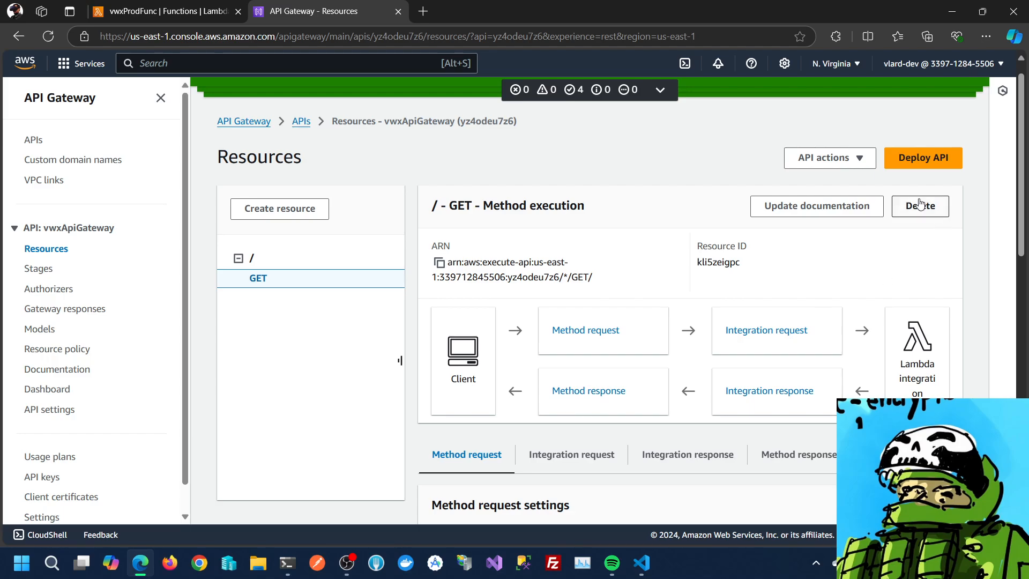
left_click(929, 163)
left_click(399, 299)
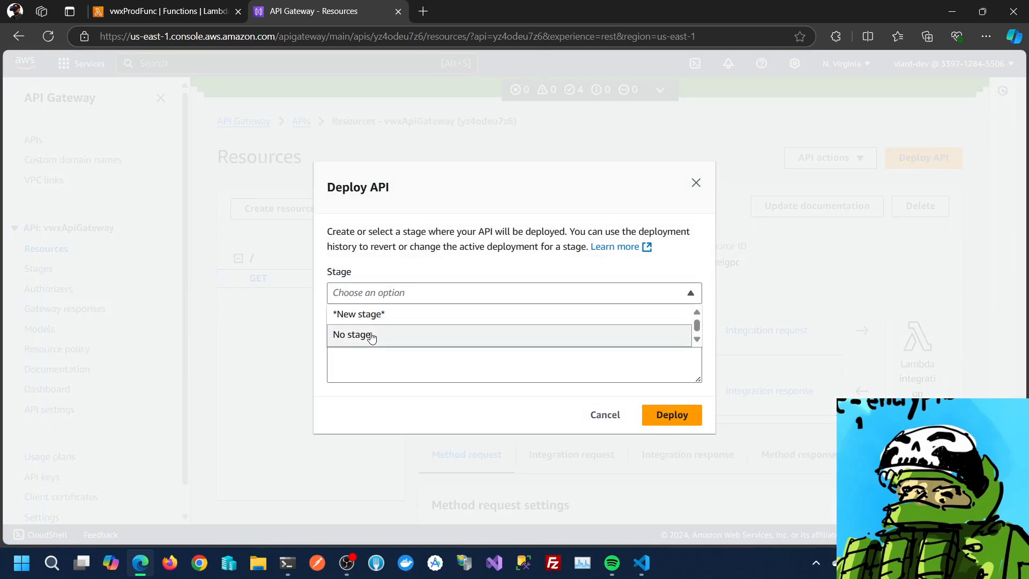
left_click(357, 314)
left_click(376, 286)
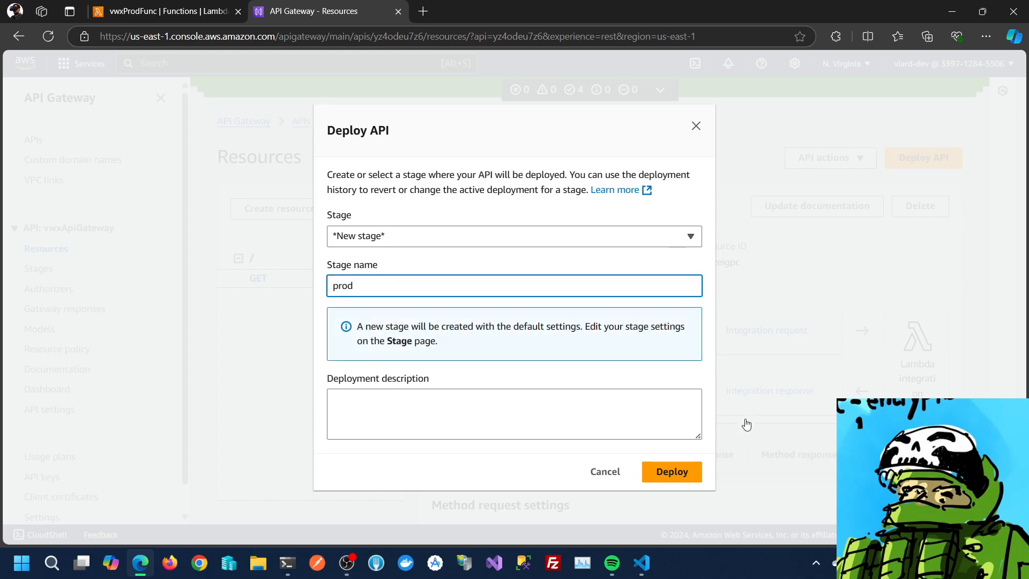
left_click(670, 474)
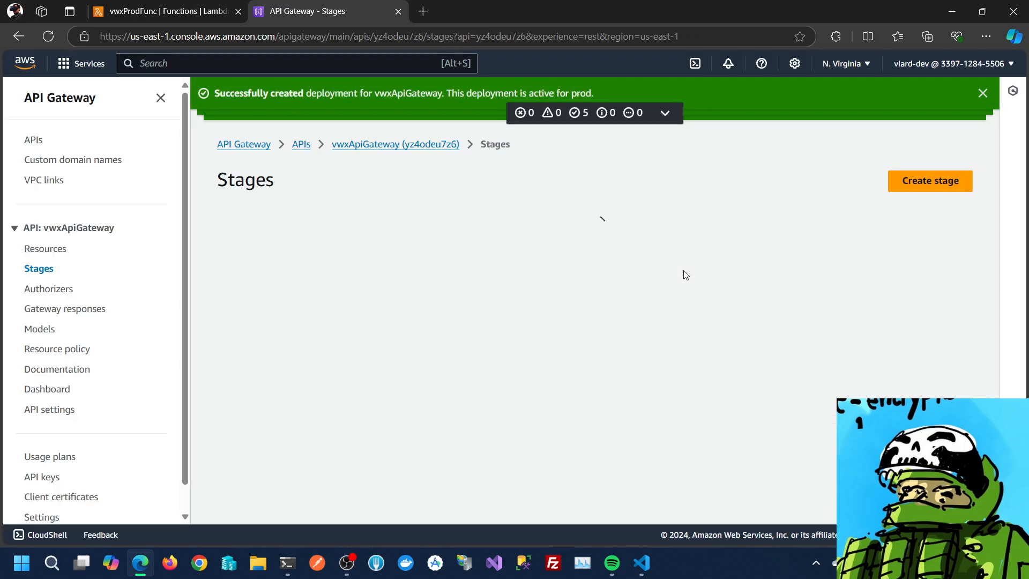
Copy the prod stage's invoke URL and open it in a new browser tab
scroll(536, 375, "down", 8)
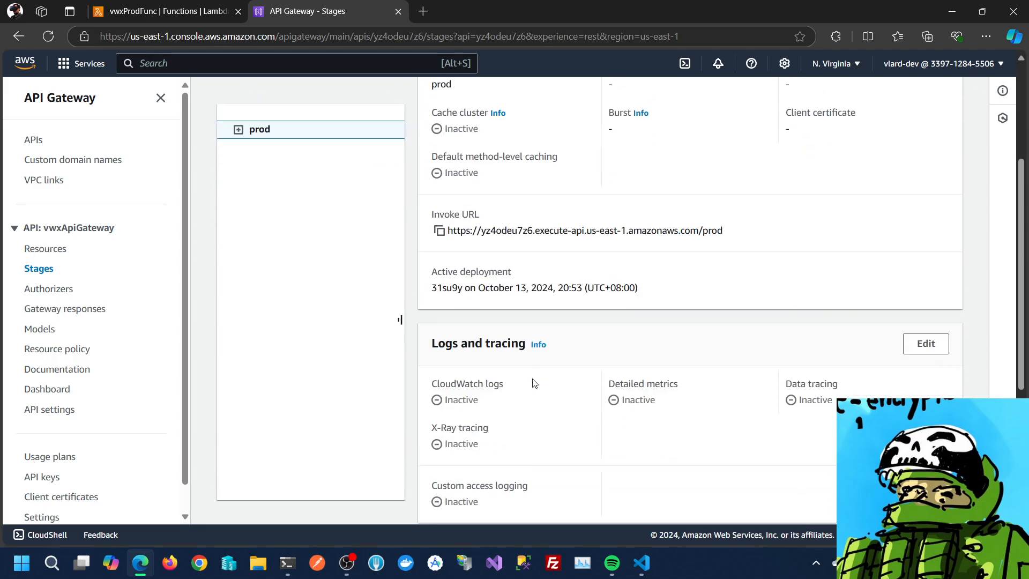
scroll(577, 370, "up", 5)
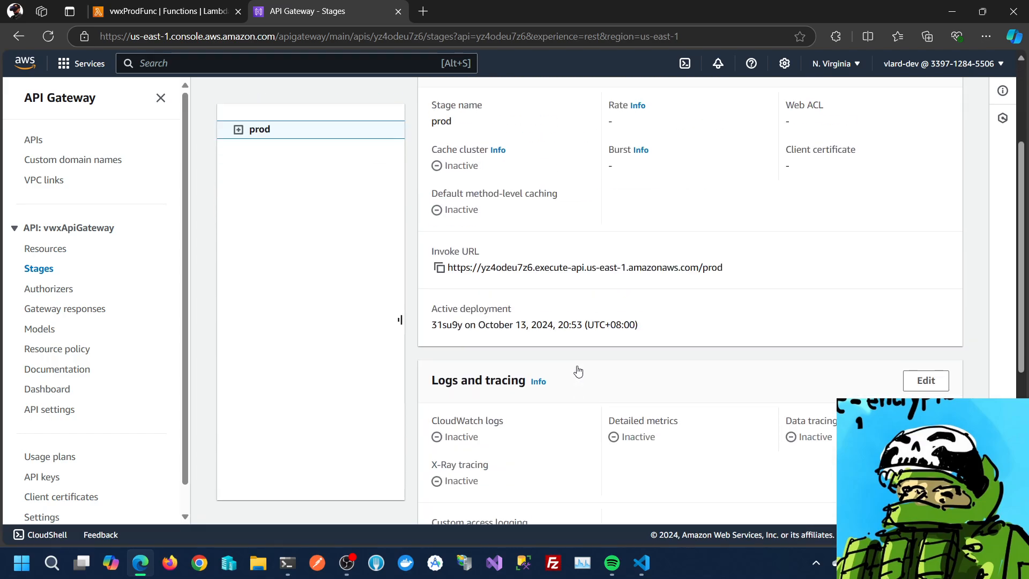
left_click(439, 269)
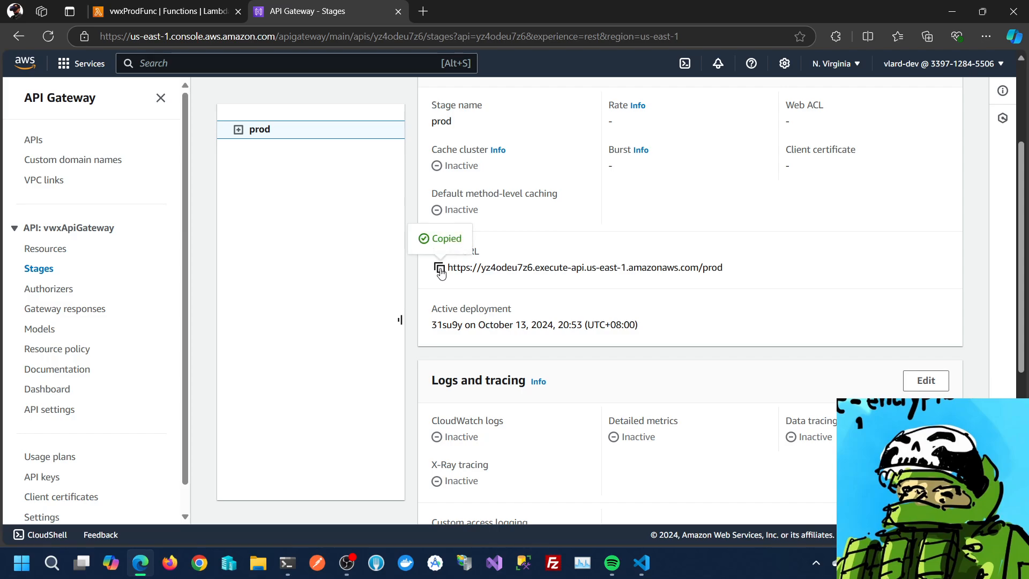
left_click(428, 15)
key("ctrl+v")
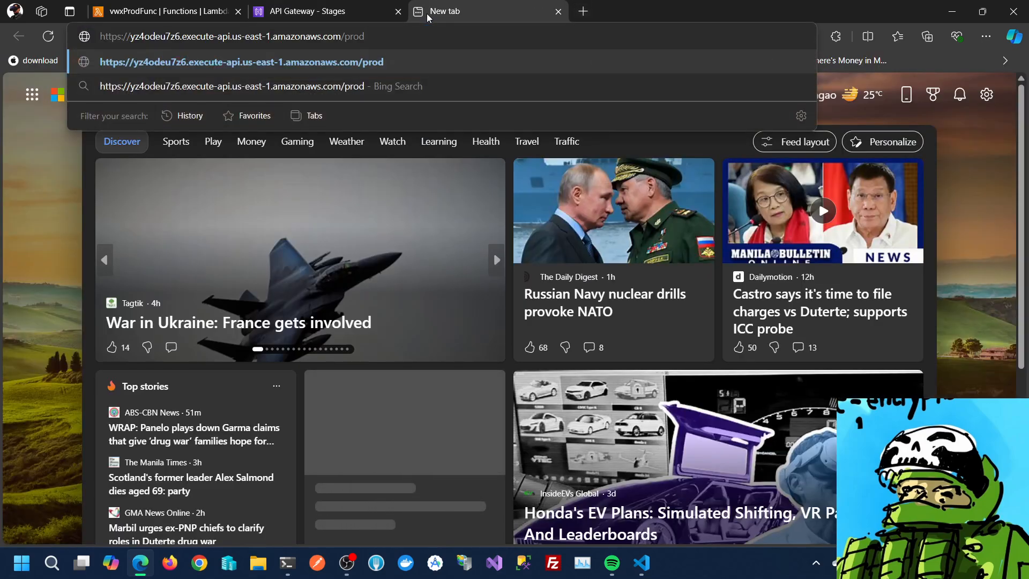
key("Return")
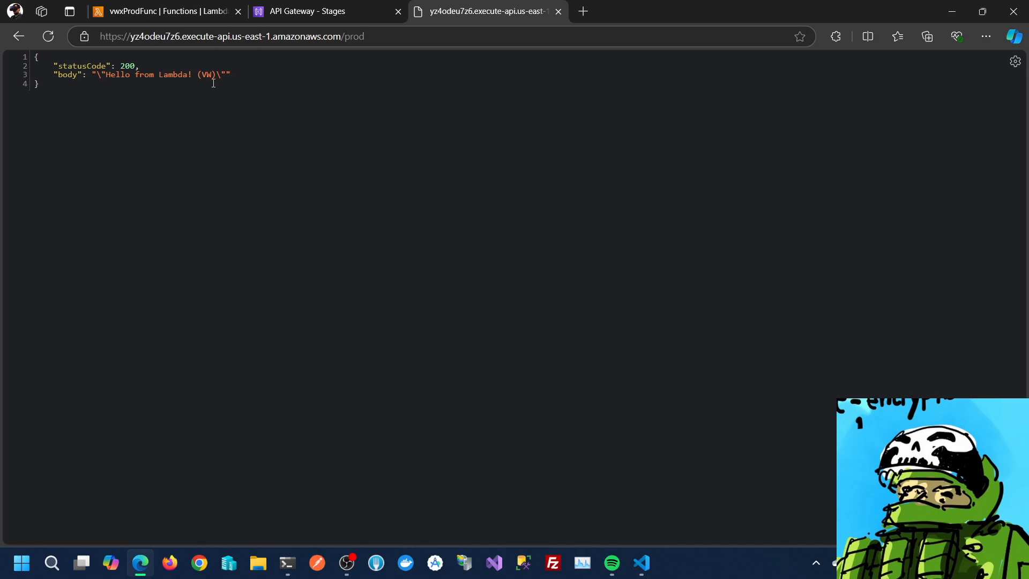
Change the response body text in vwxProdFunc's index.mjs to 'Hello from Lambda! (VWX)' and deploy the function
left_click(183, 12)
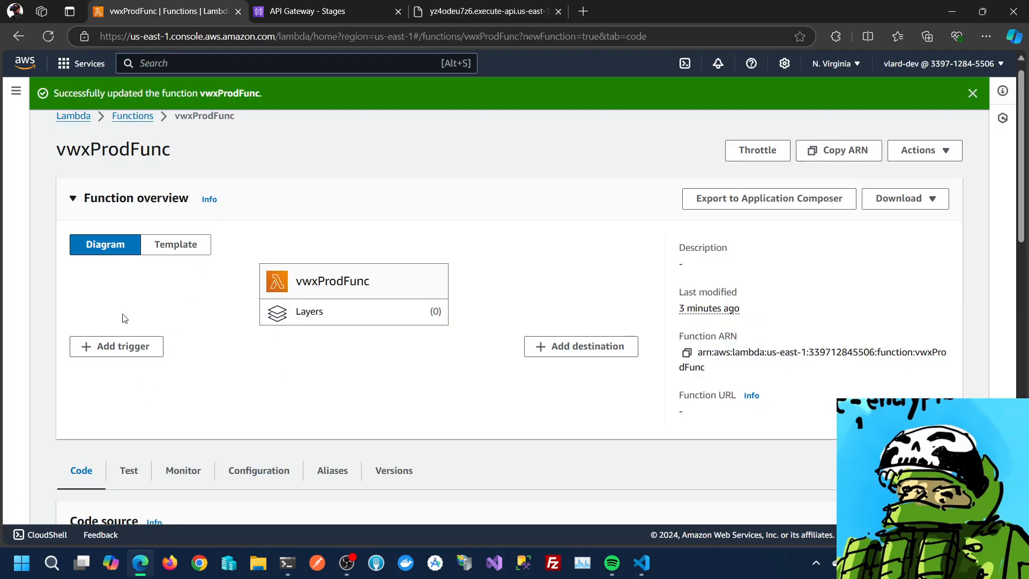
scroll(102, 424, "down", 5)
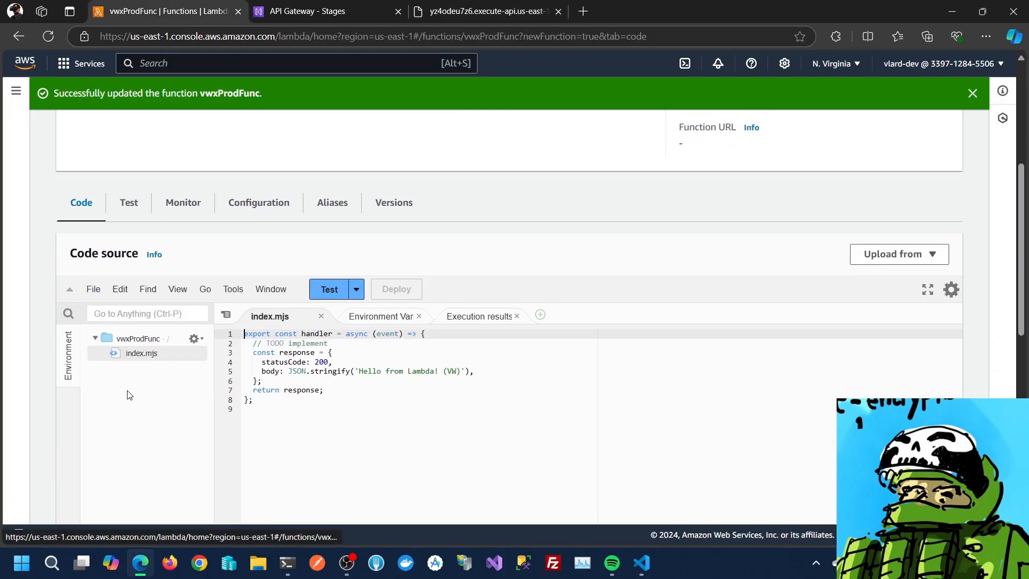
left_click(457, 371)
type("X")
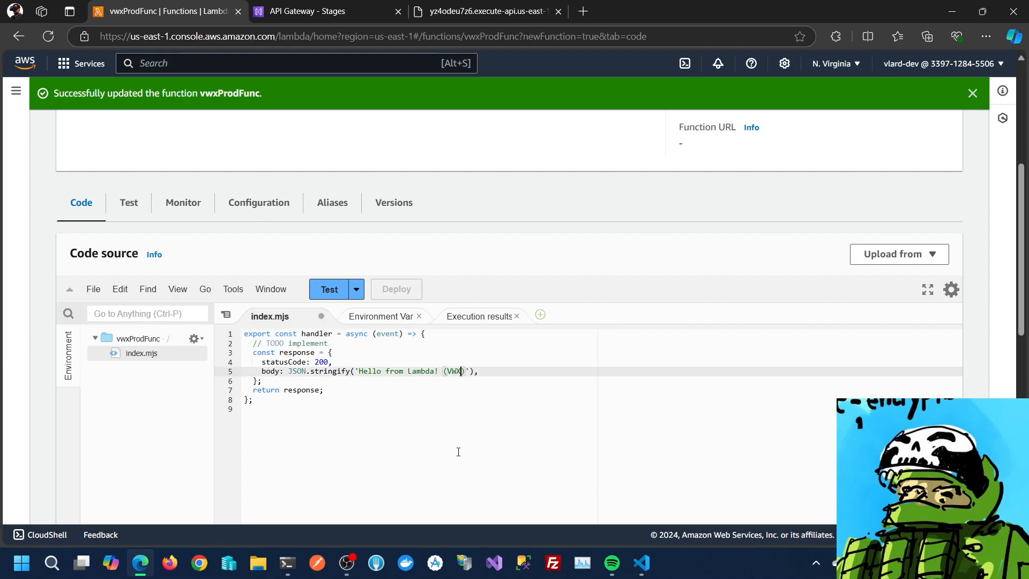
left_click(397, 289)
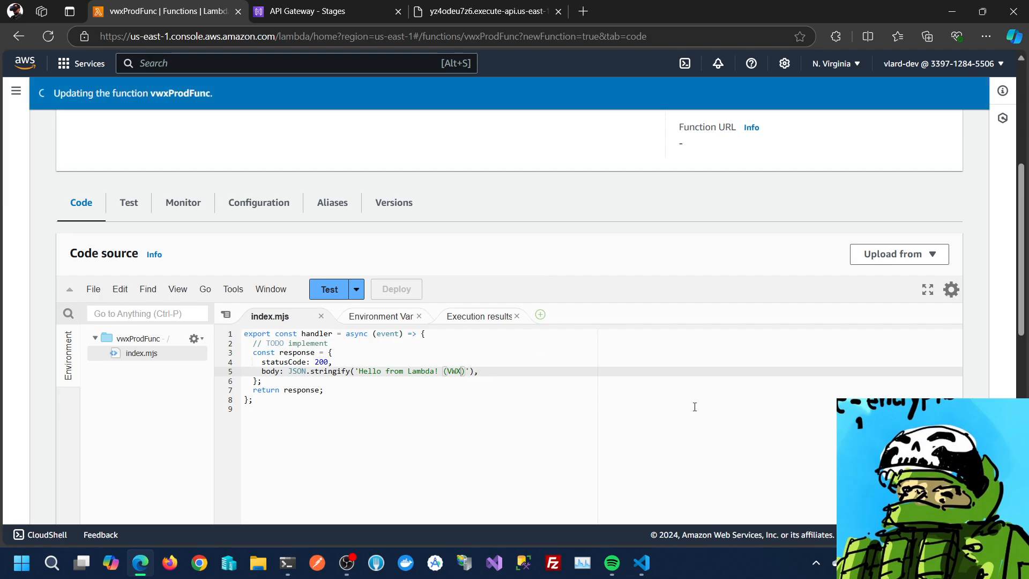
Reload the prod endpoint's response and compare it with the code of vwxProdFunc
left_click(509, 6)
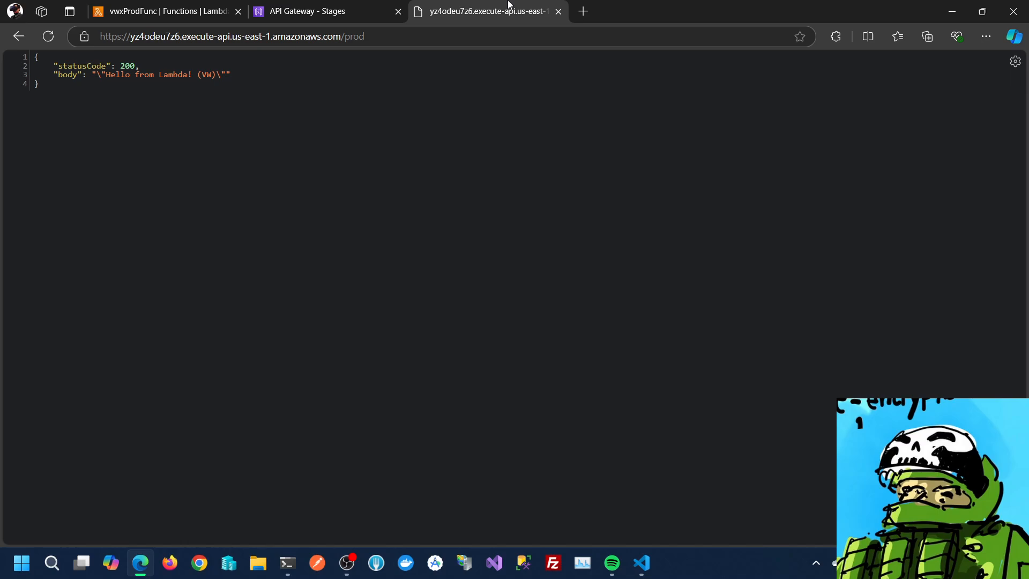
left_click(49, 40)
left_click(177, 11)
left_click(485, 10)
left_click(177, 7)
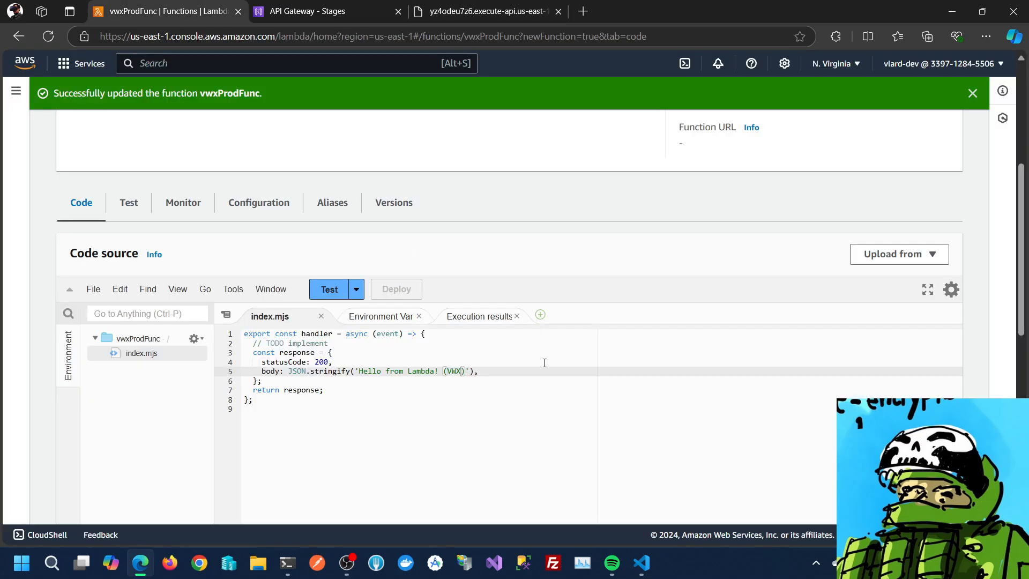
scroll(545, 361, "down", 2)
scroll(514, 336, "up", 2)
scroll(528, 332, "up", 4)
Return to the API's prod stage details and dismiss all the notification banners
left_click(349, 7)
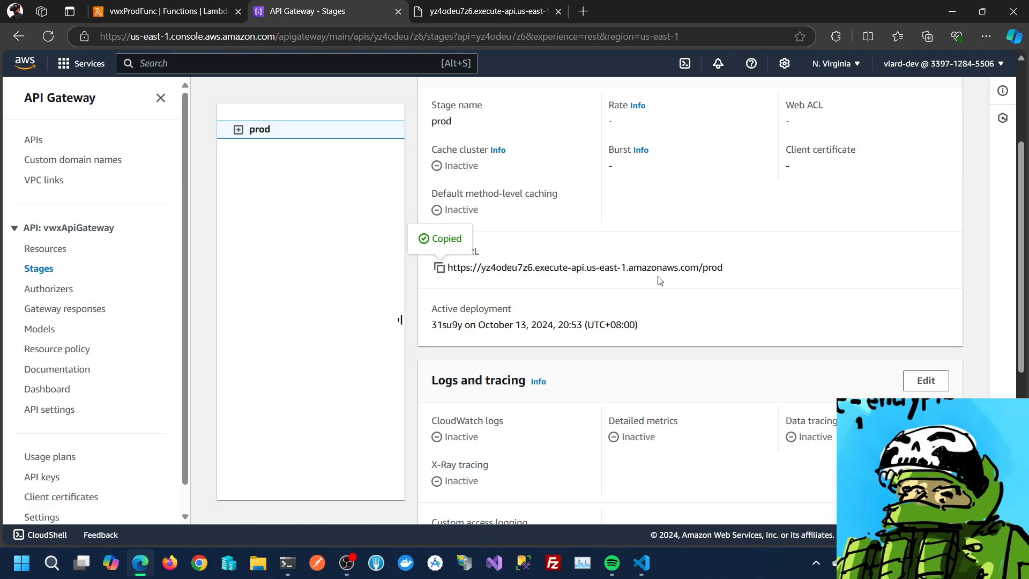
scroll(660, 281, "up", 3)
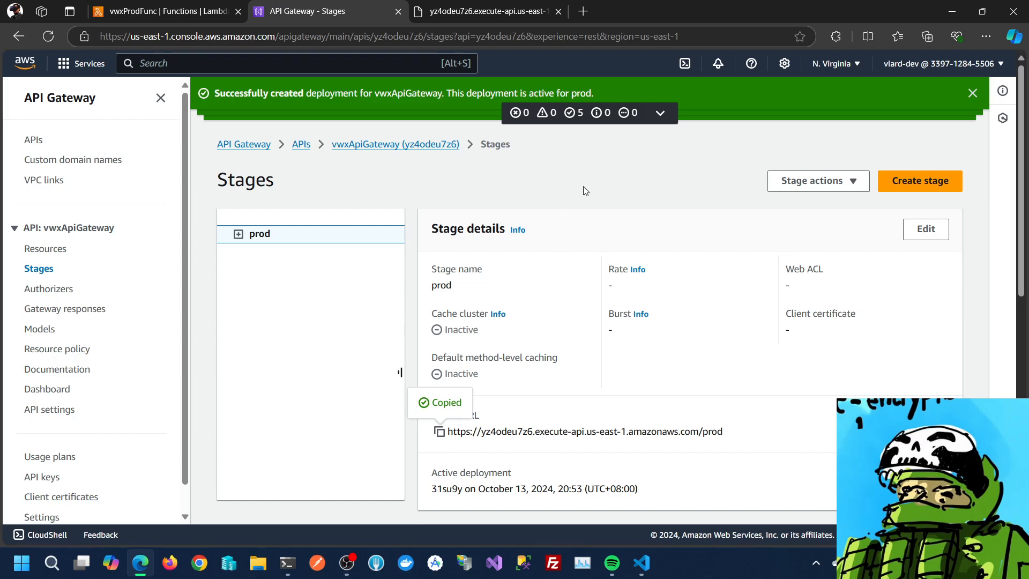
left_click(972, 93)
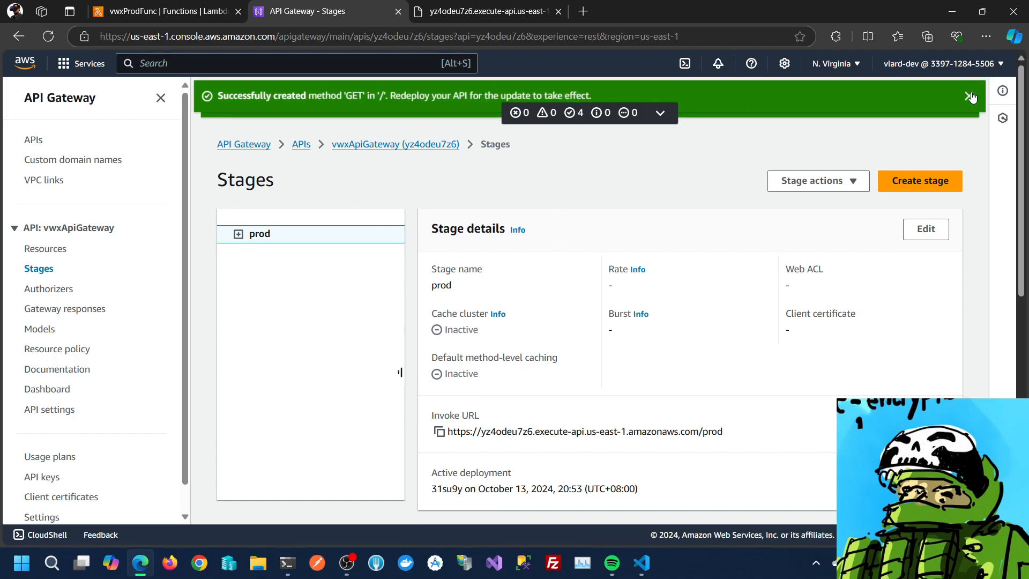
left_click(972, 93)
left_click(973, 93)
left_click(972, 93)
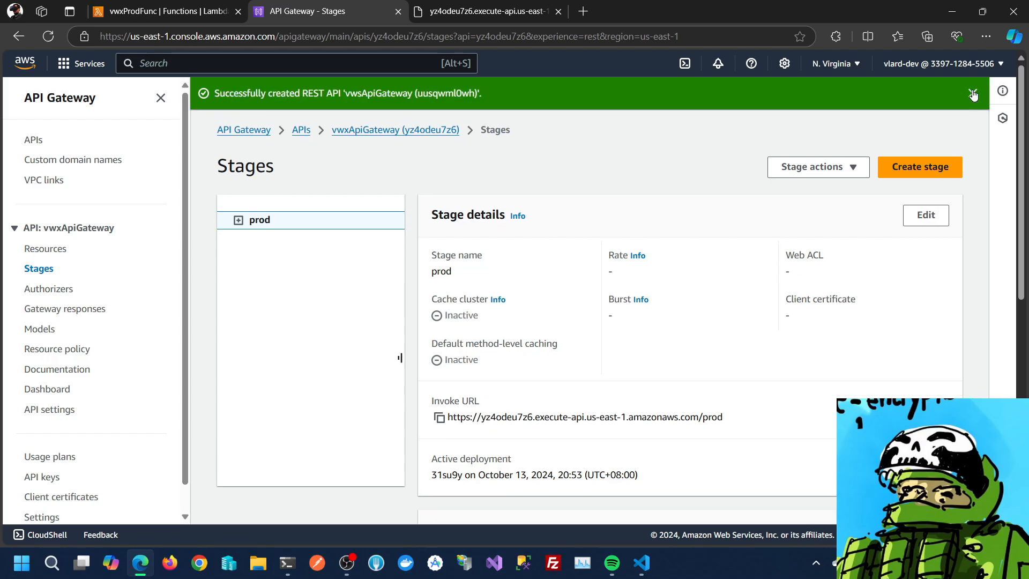
left_click(973, 94)
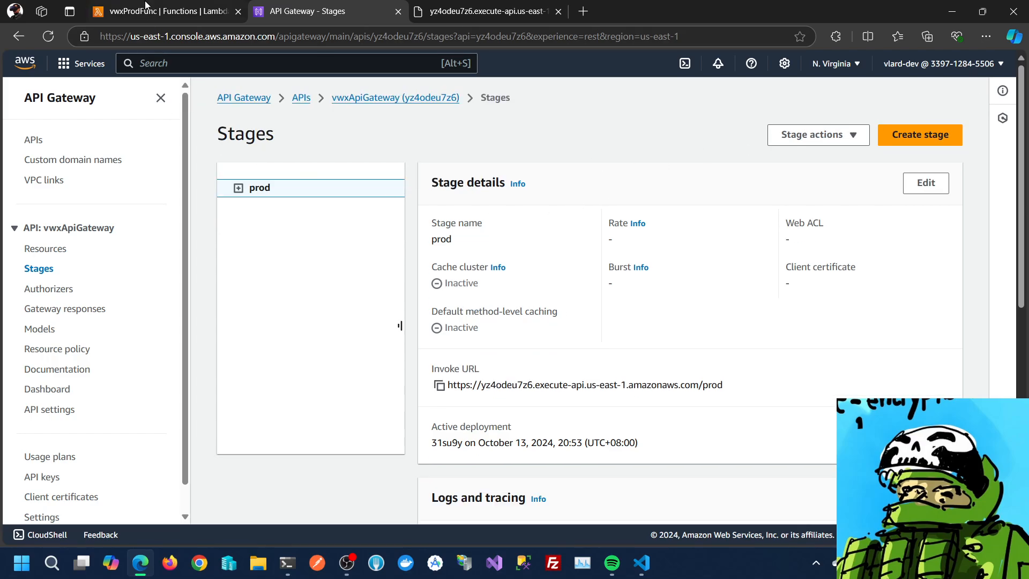
Return to the vwxProdFunc function and review its code and overview
left_click(165, 6)
scroll(278, 374, "down", 5)
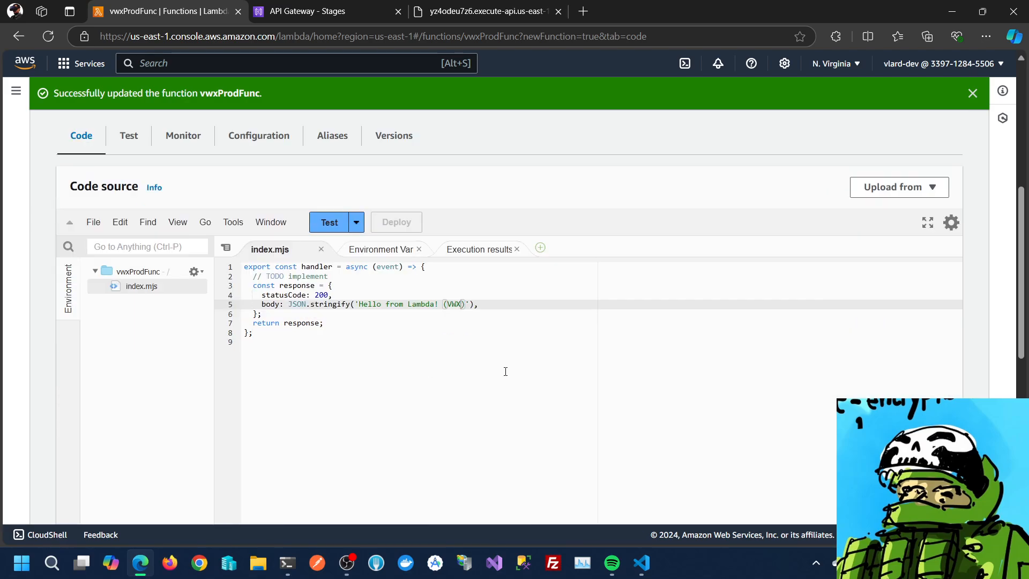
scroll(492, 378, "up", 4)
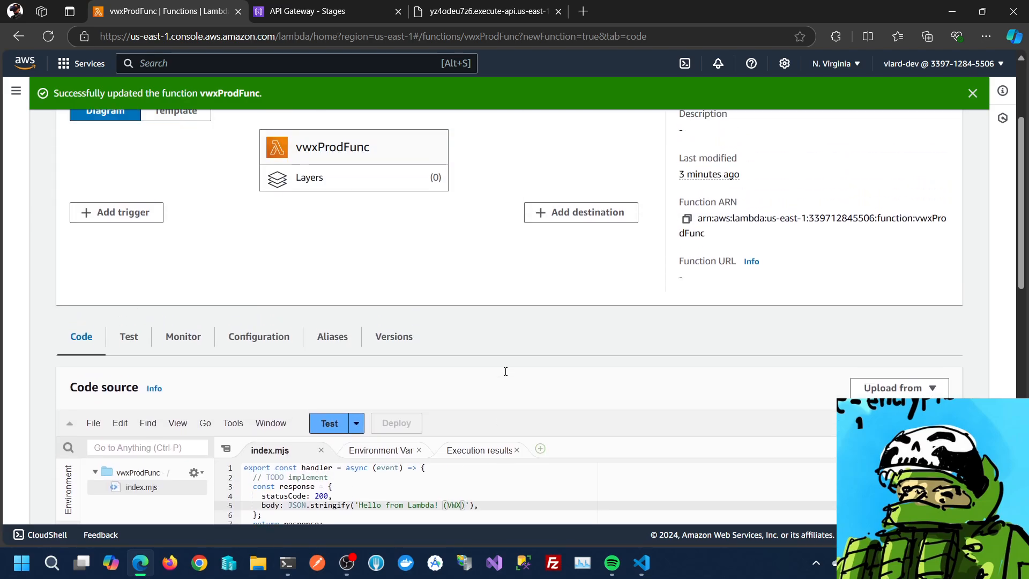
left_click(401, 338)
scroll(510, 301, "down", 1)
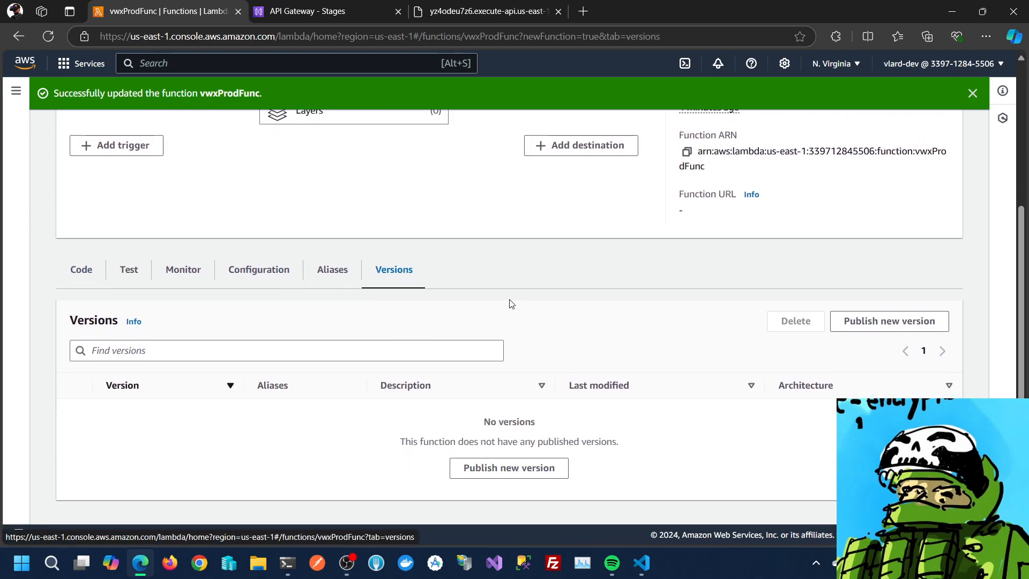
left_click(503, 468)
left_click(386, 343)
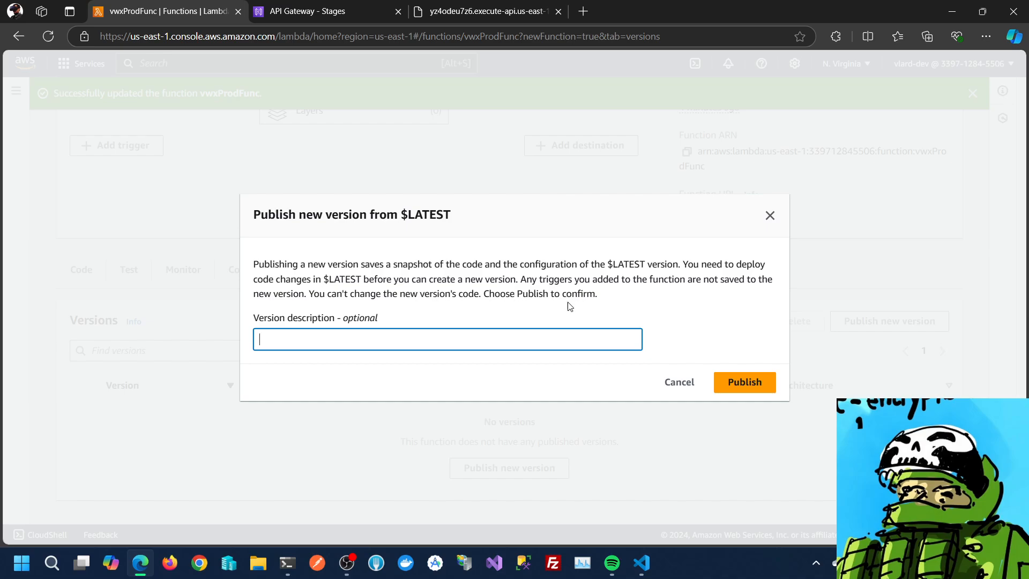
left_click(770, 215)
scroll(225, 383, "up", 3)
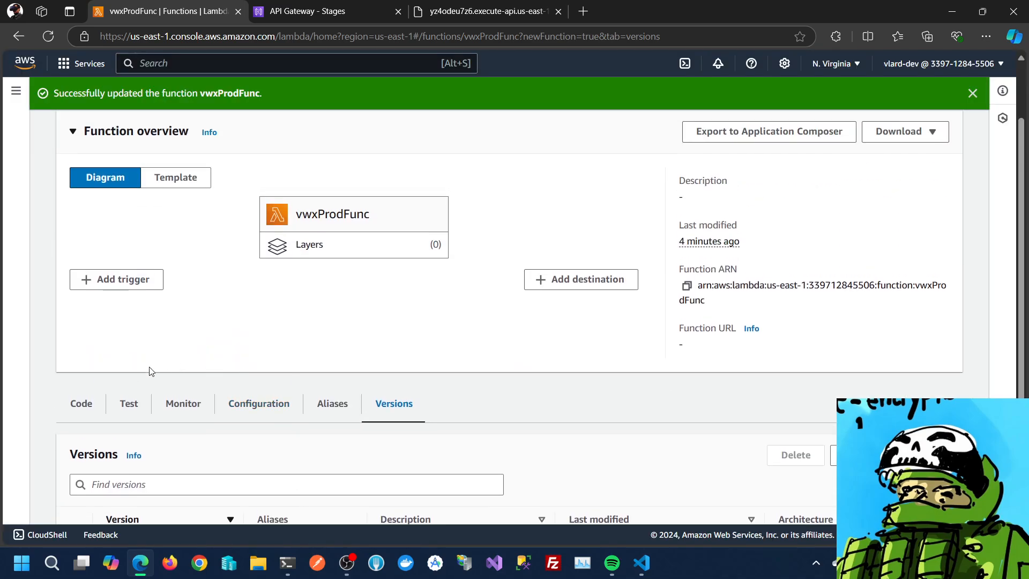
Review the code in vwxProdFunc's index.mjs before publishing a version
left_click(78, 410)
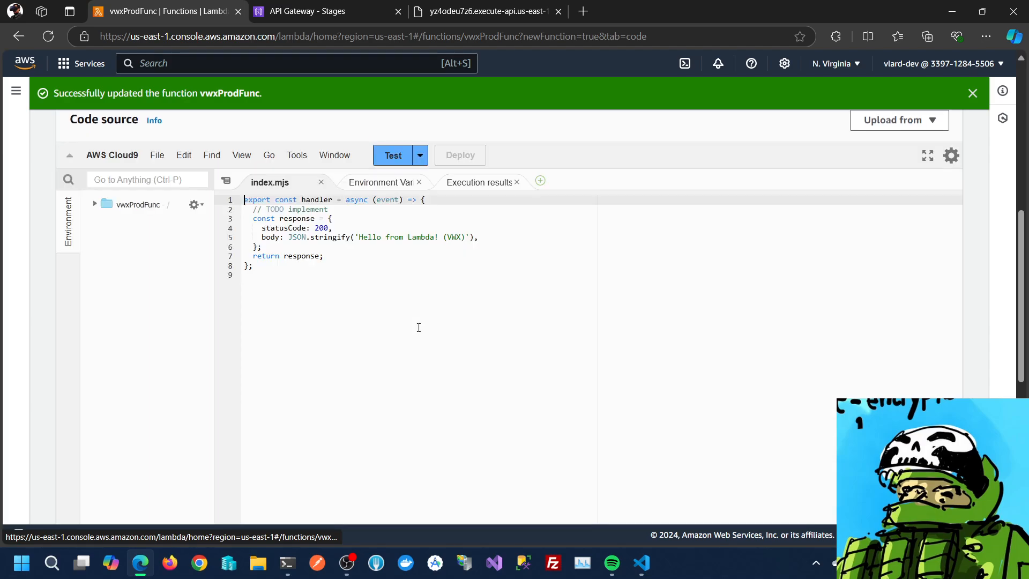
left_click_drag(418, 326, 146, 155)
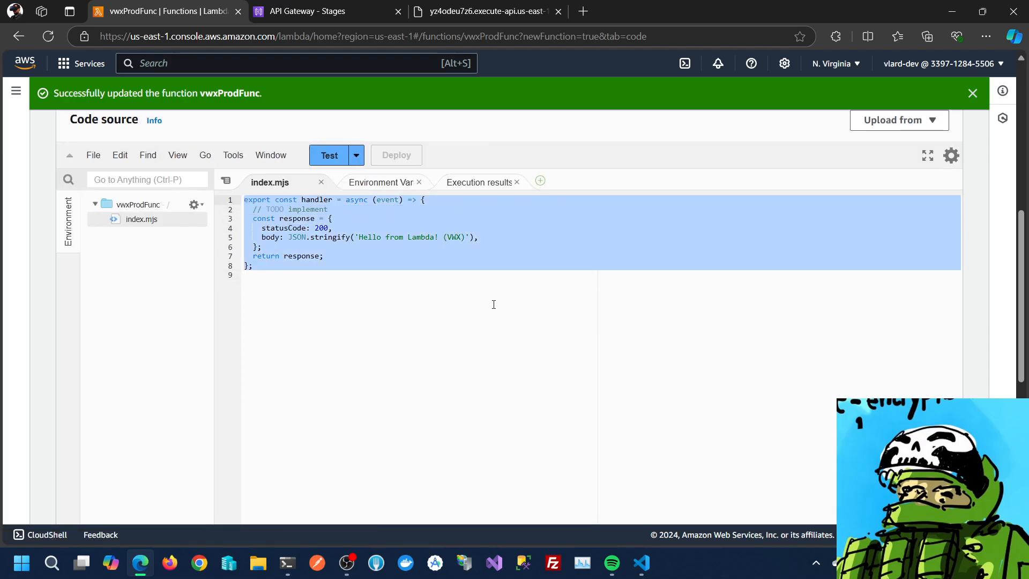
scroll(492, 300, "up", 5)
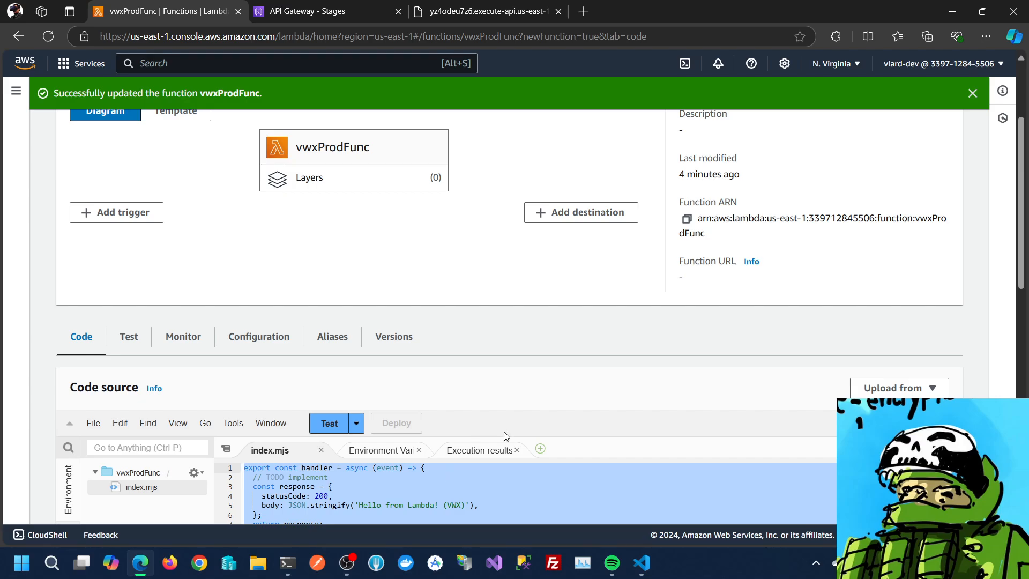
scroll(625, 474, "down", 5)
scroll(459, 473, "up", 5)
Publish a new version of vwxProdFunc from $LATEST without a description
left_click(410, 337)
scroll(720, 332, "down", 1)
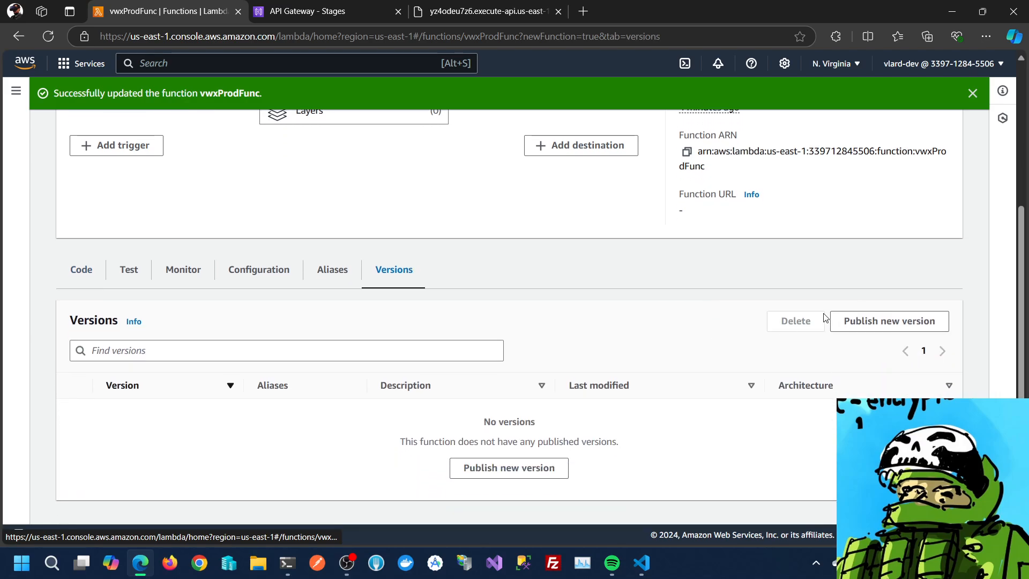
left_click(532, 476)
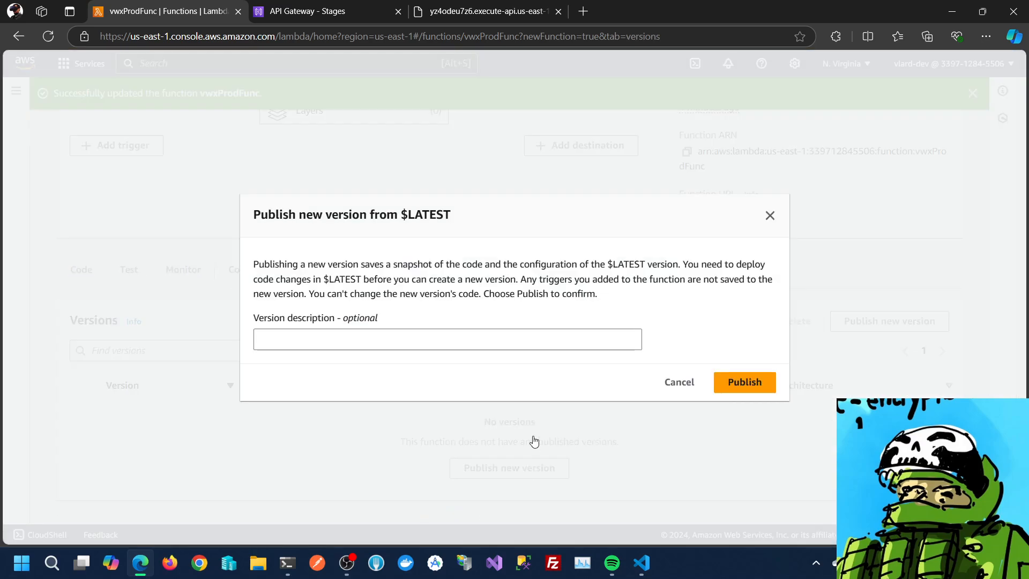
left_click(746, 383)
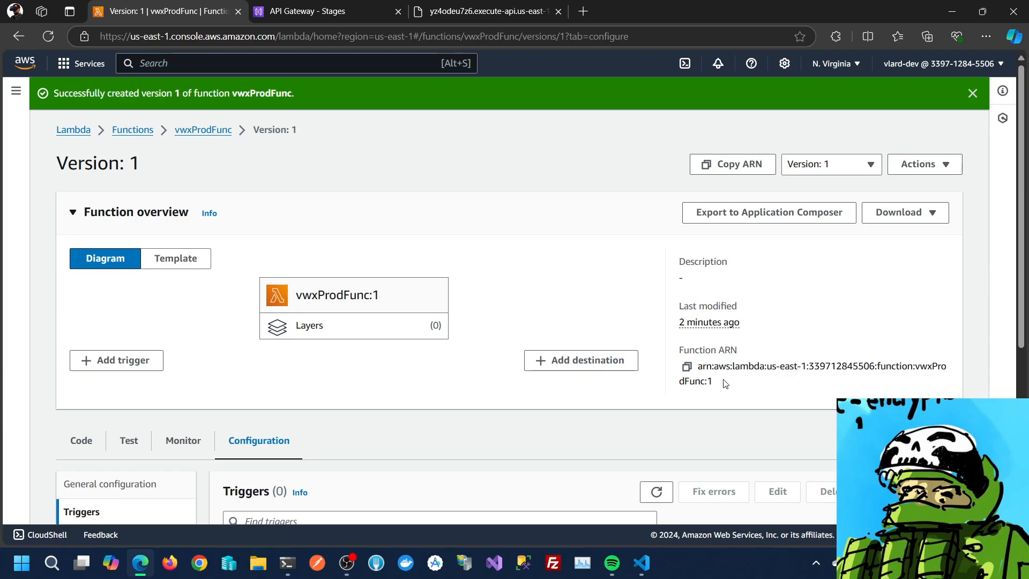
scroll(437, 249, "down", 5)
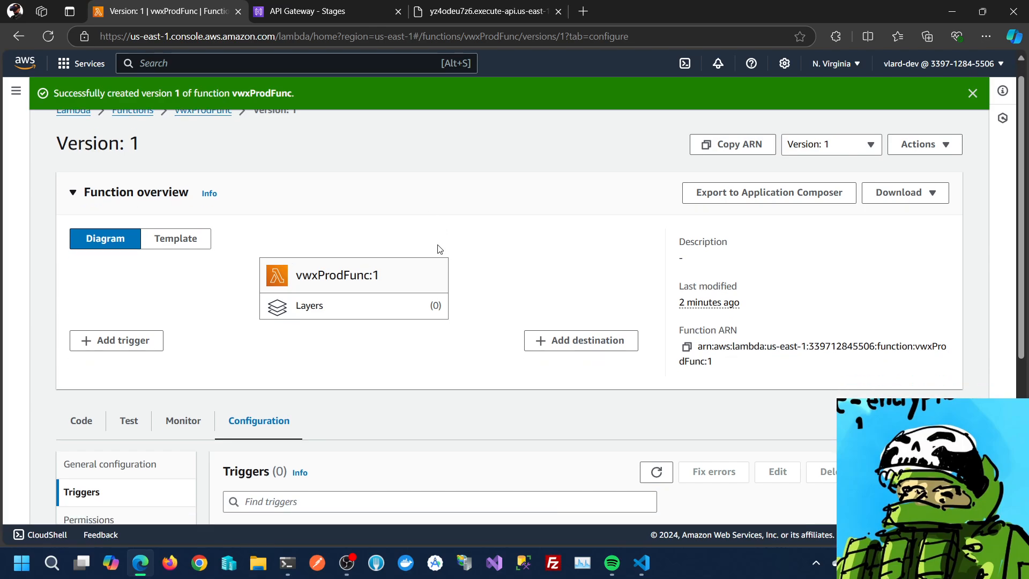
Reload the prod endpoint's response and compare it with the code of vwxProdFunc's published version 1
left_click(529, 6)
left_click(49, 36)
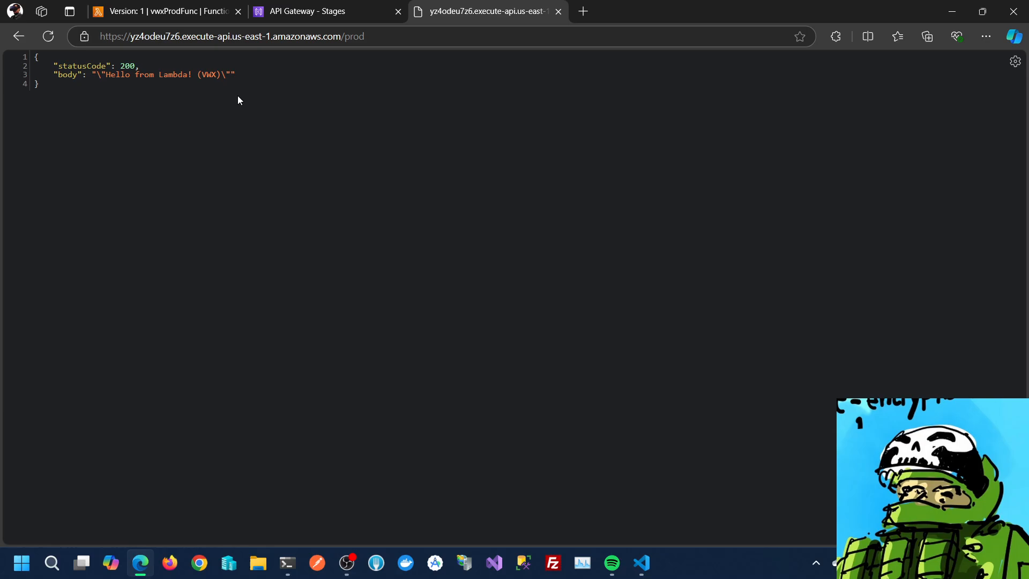
left_click(182, 8)
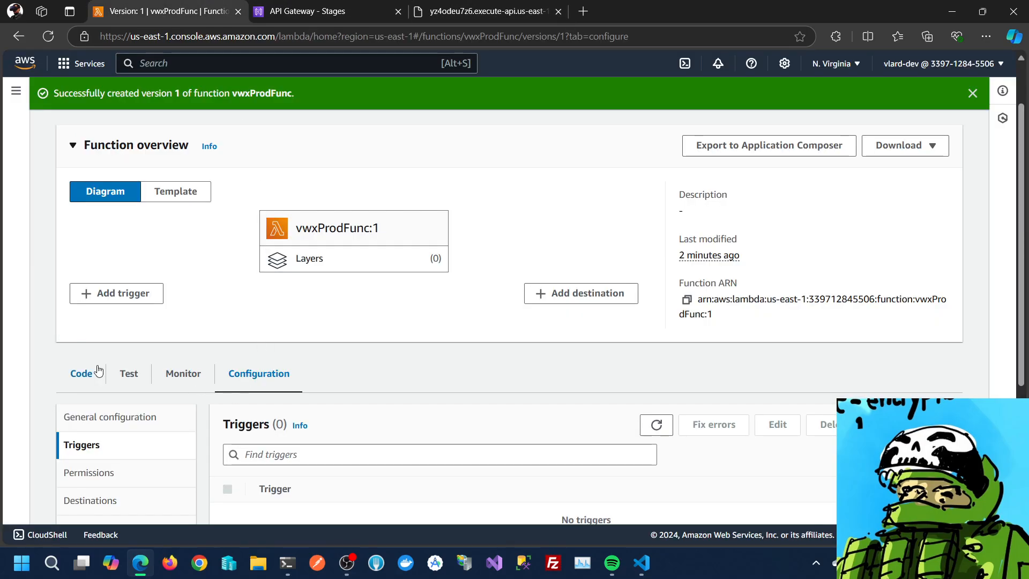
left_click(82, 379)
scroll(333, 432, "down", 5)
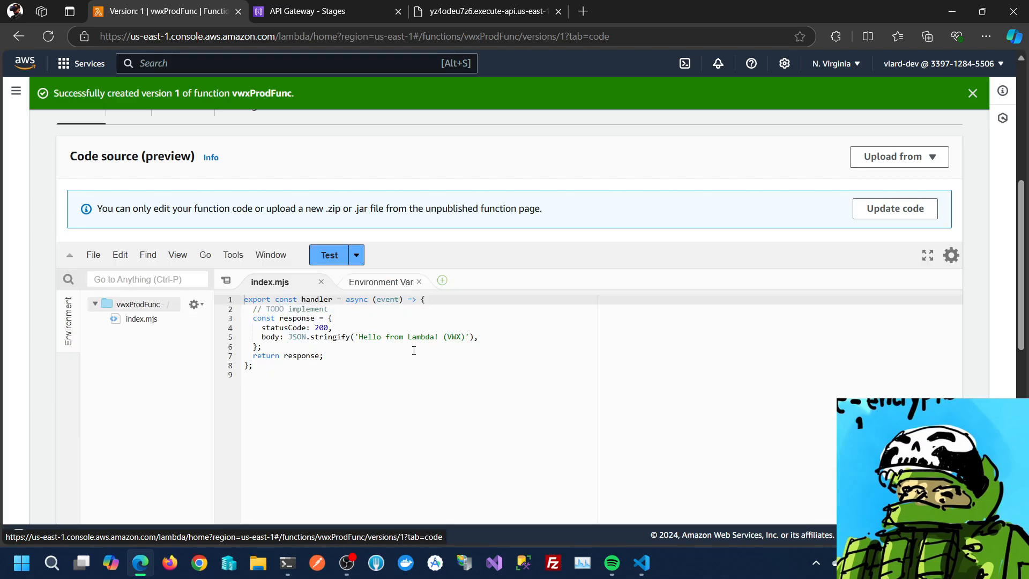
left_click(469, 336)
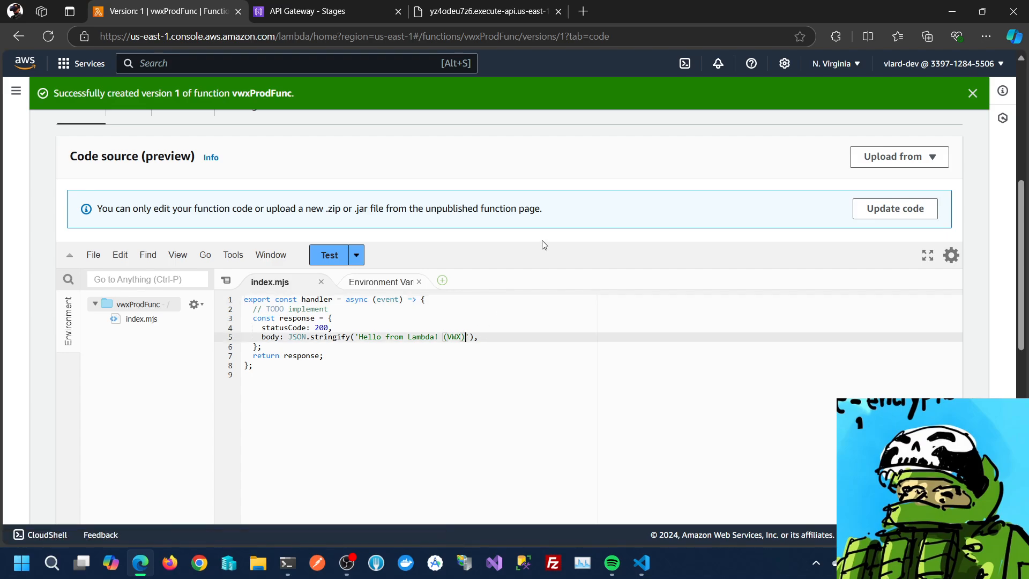
left_click(475, 337)
left_click(467, 329)
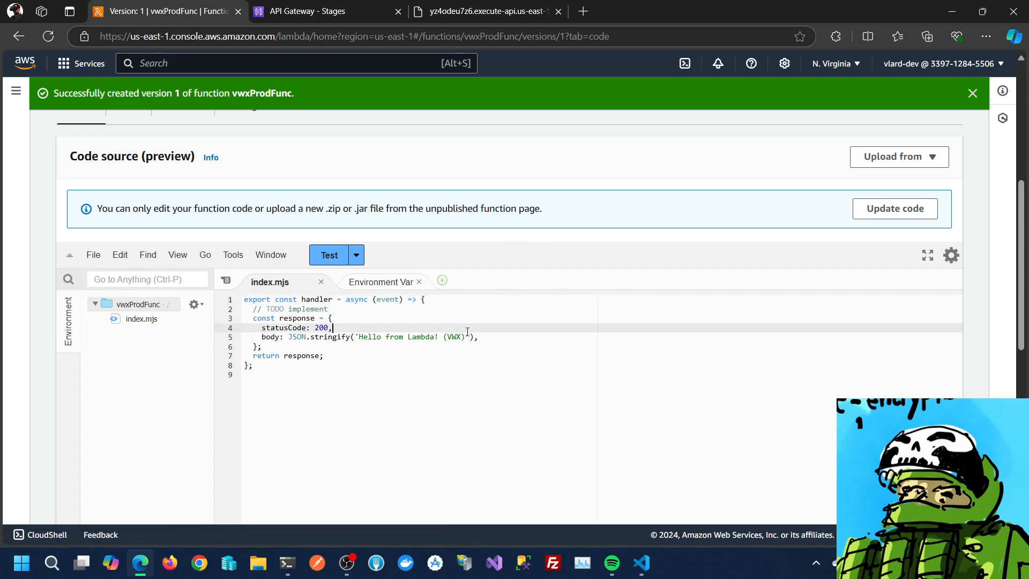
scroll(471, 336, "up", 5)
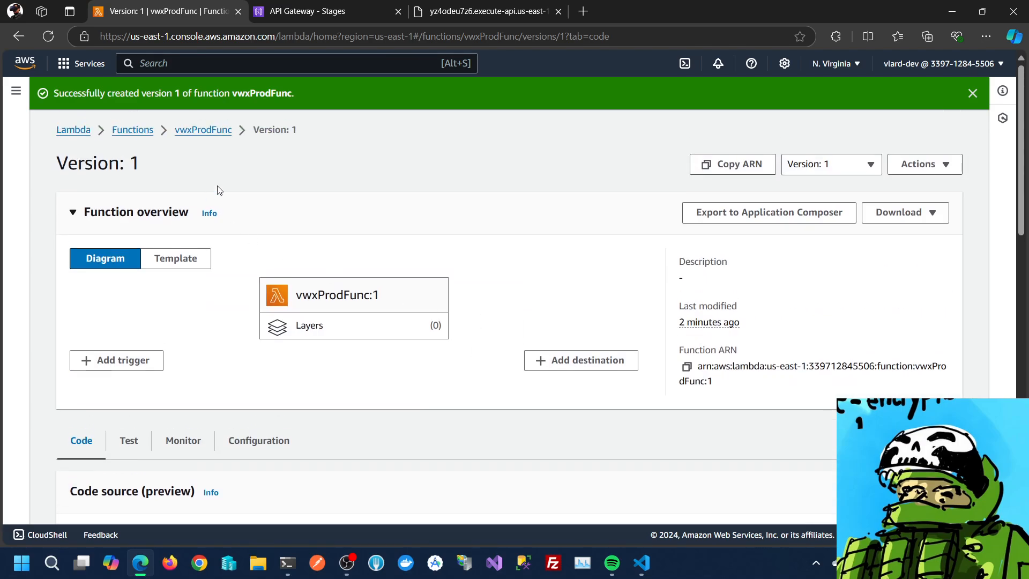
Return to the unpublished vwxProdFunc, change the body text in index.mjs to 'Hello from Lambda! (VWX) (version 2)' and deploy it
left_click(196, 134)
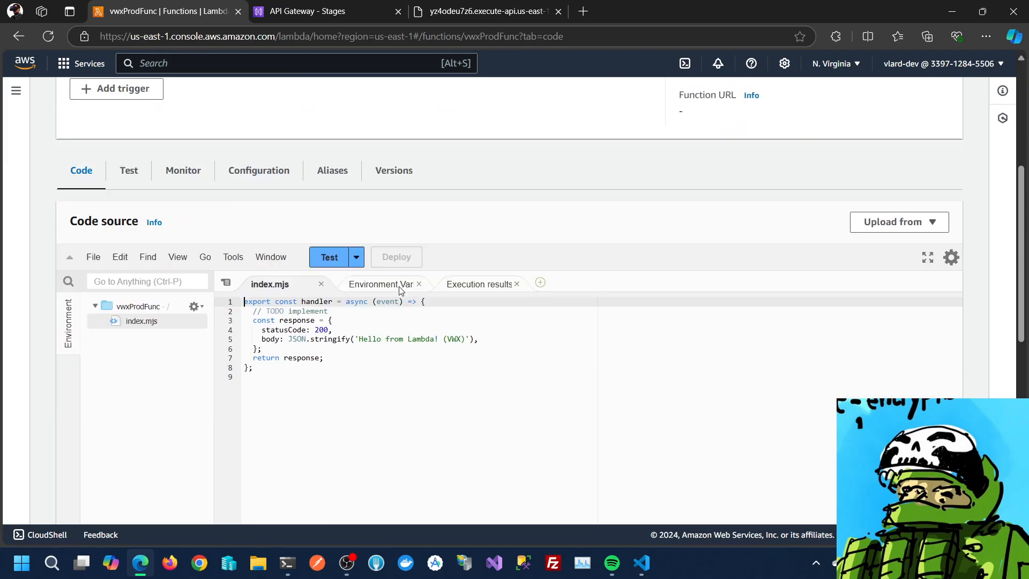
left_click(464, 285)
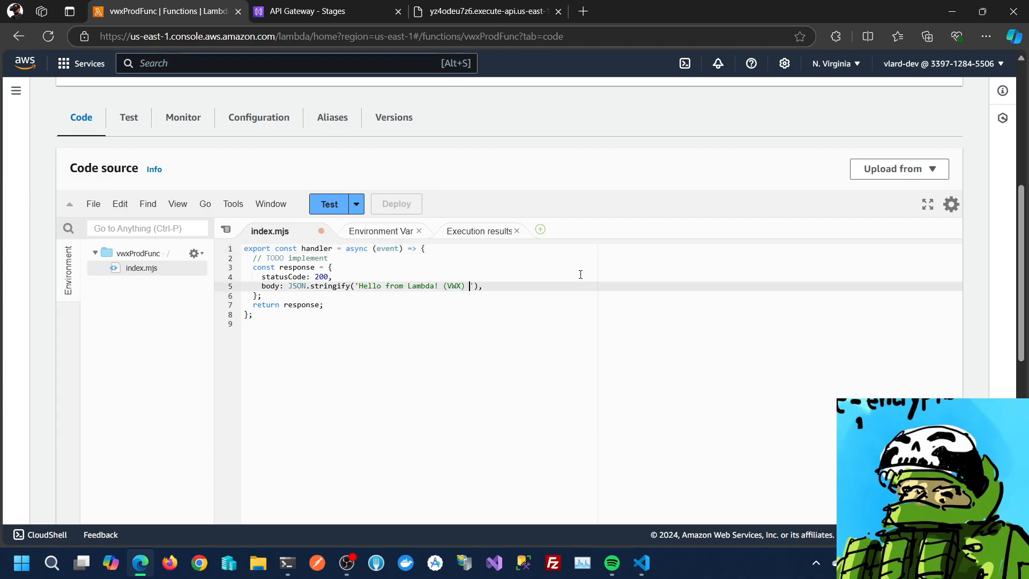
type("(VWX) (version 2")
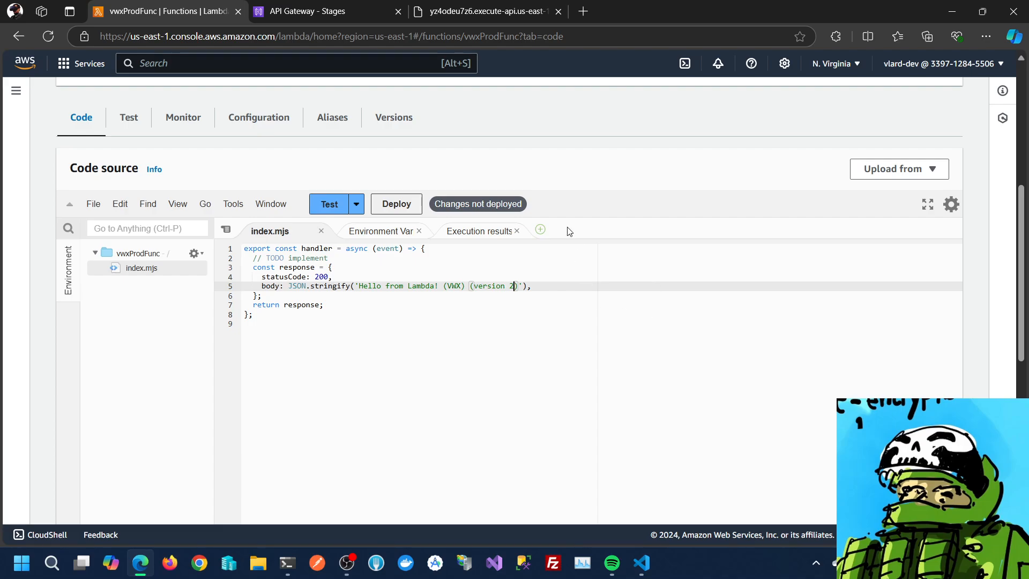
left_click(399, 204)
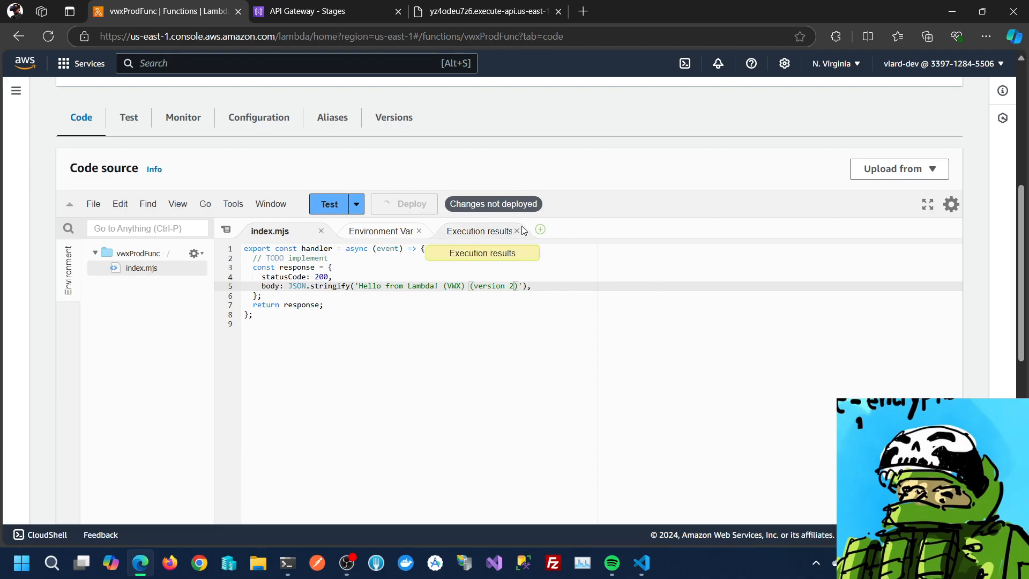
Reload the prod endpoint's response and review the details of the API's prod stage
left_click(483, 7)
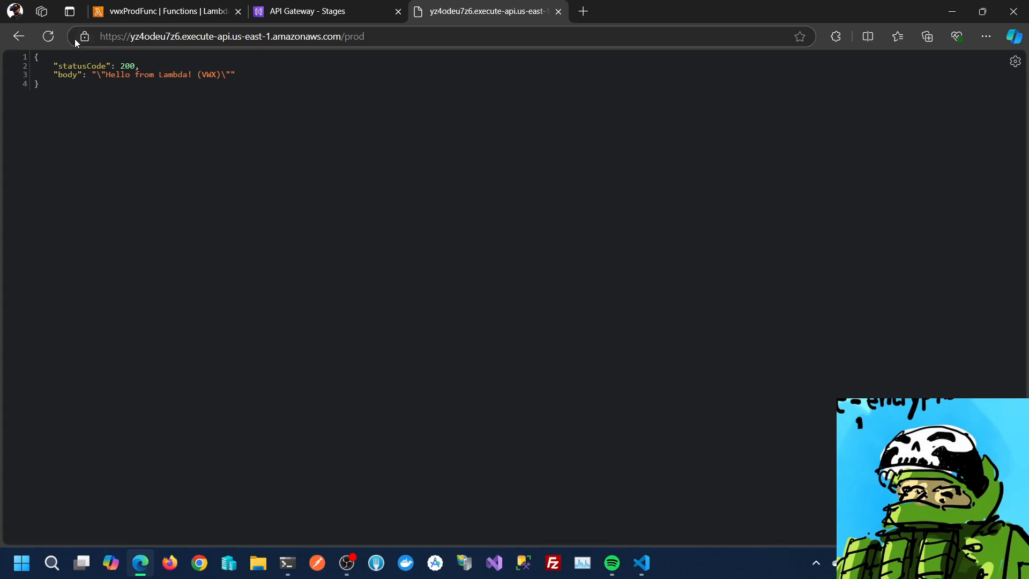
left_click(48, 37)
left_click(321, 8)
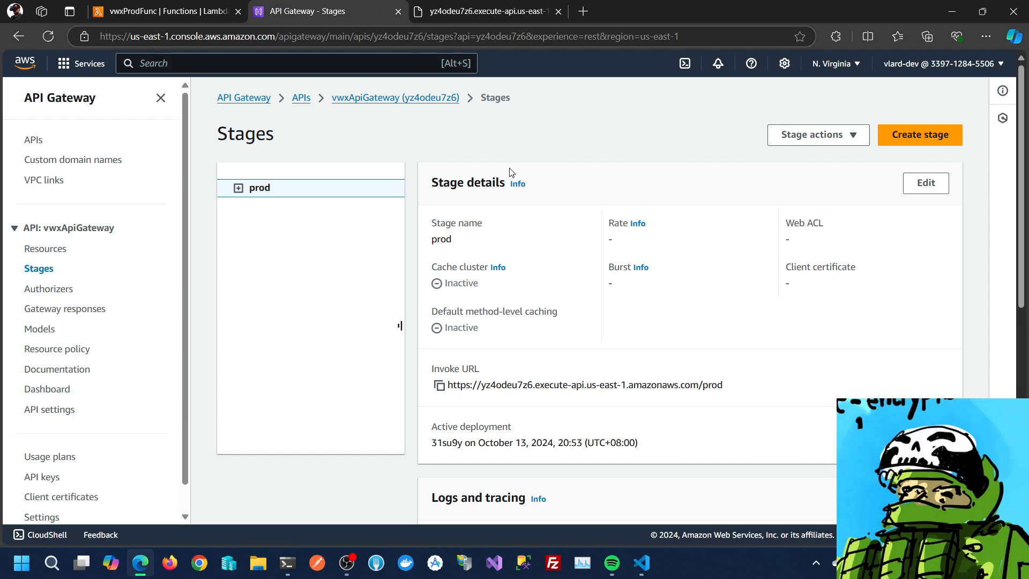
scroll(565, 236, "down", 8)
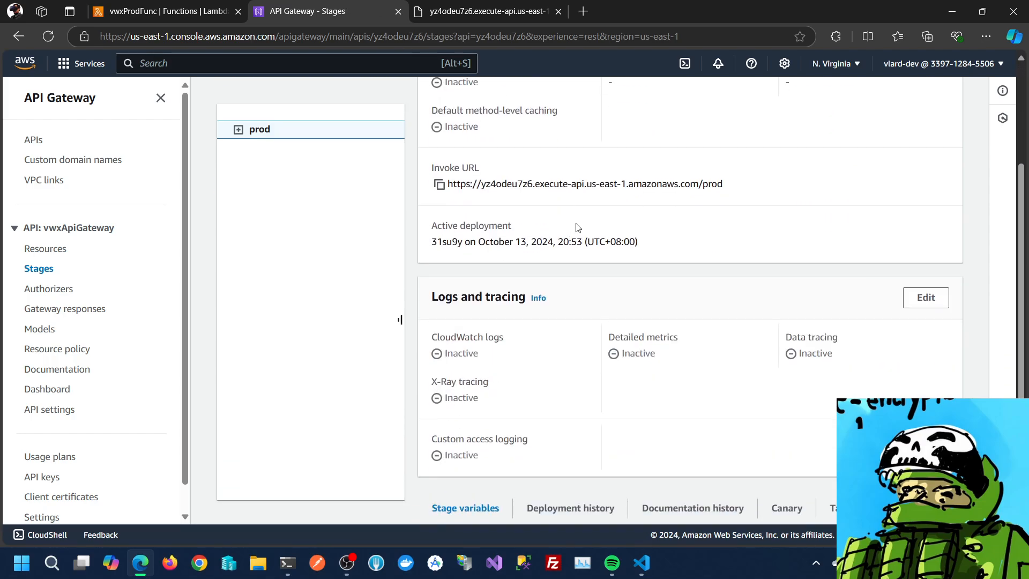
scroll(579, 225, "up", 3)
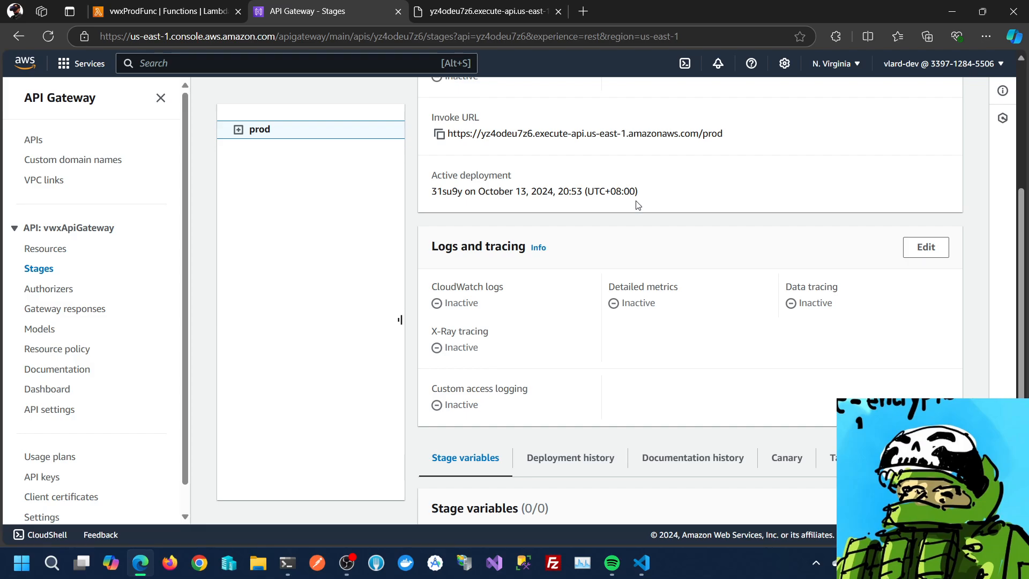
scroll(638, 207, "up", 3)
Open the prod stage for editing and check the list of published versions of vwxProdFunc
left_click(924, 131)
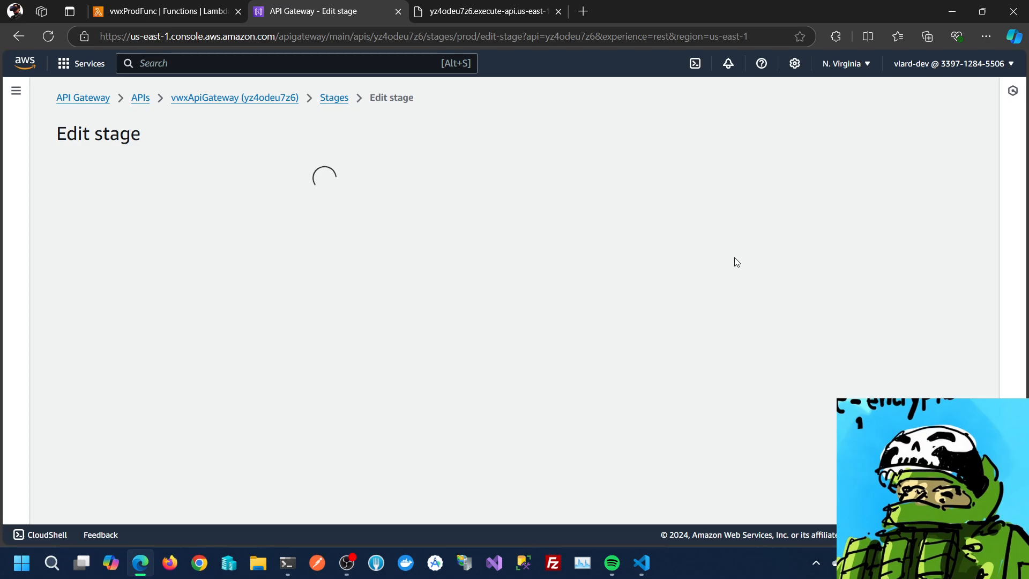
left_click(181, 6)
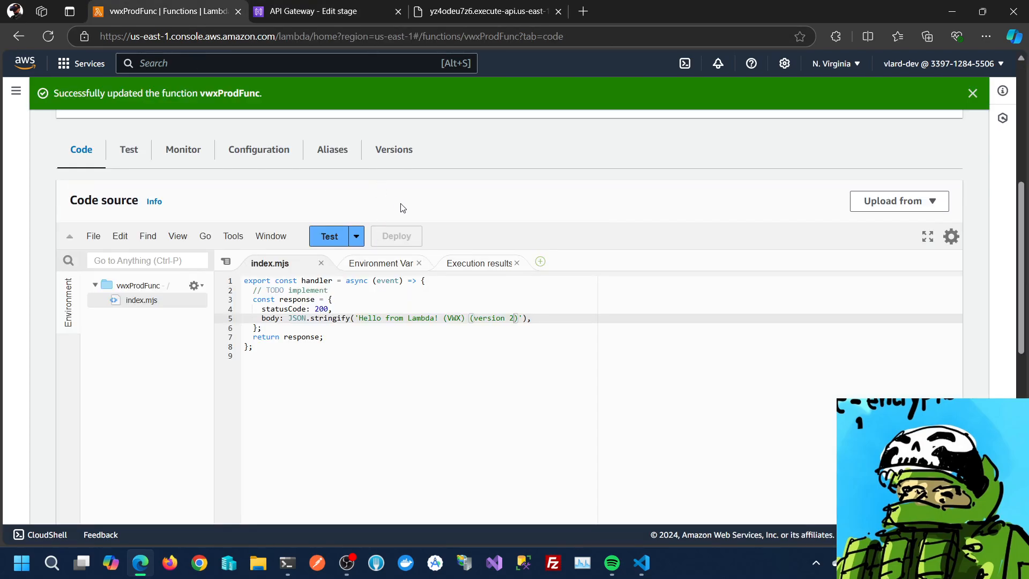
scroll(402, 207, "up", 3)
left_click(398, 352)
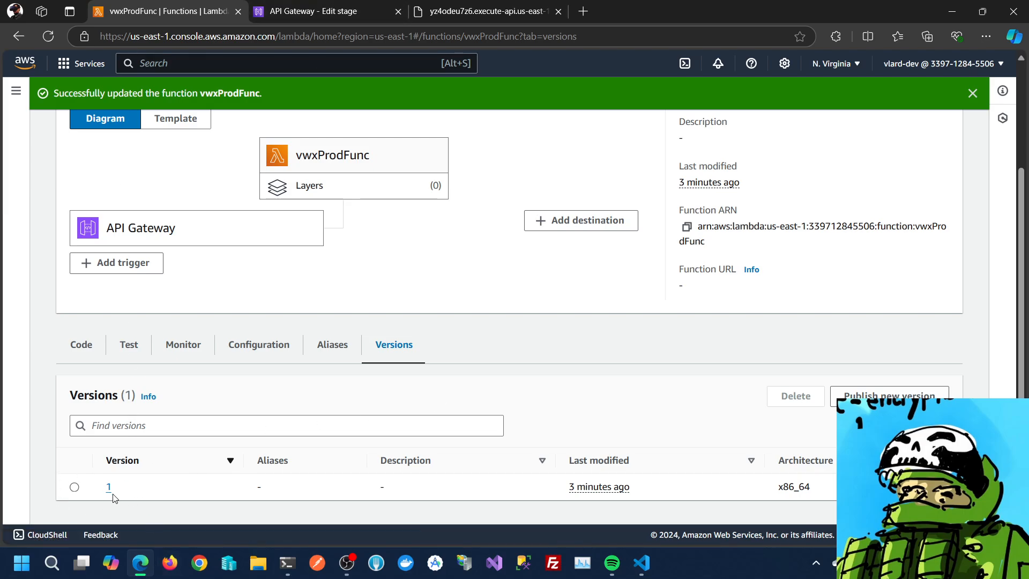
Examine the prod stage's cache, throttling, firewall and certificate settings, and go back to the stages without making changes
left_click(303, 9)
scroll(466, 284, "down", 4)
scroll(465, 300, "down", 2)
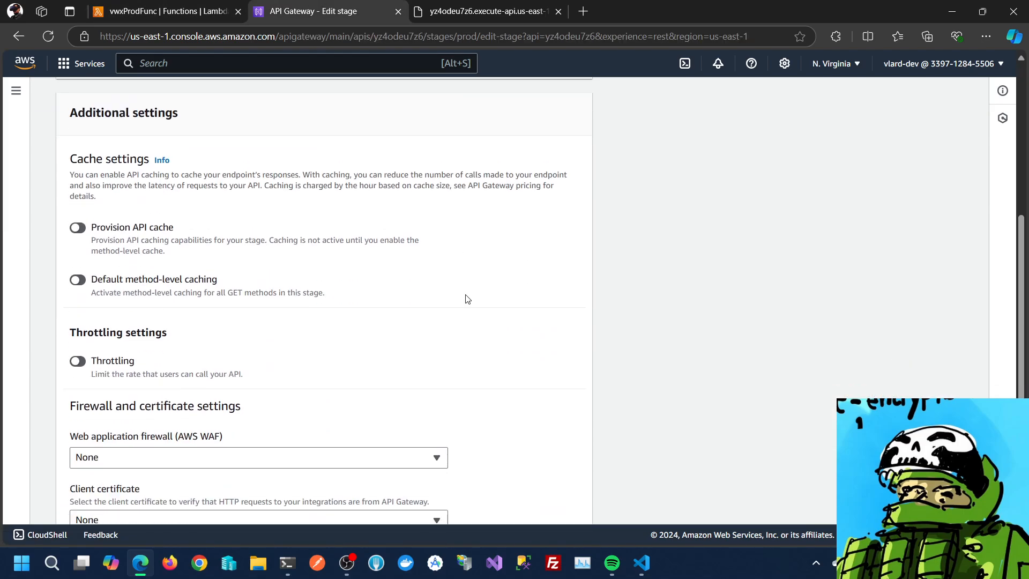
scroll(427, 382, "up", 3)
scroll(429, 381, "up", 3)
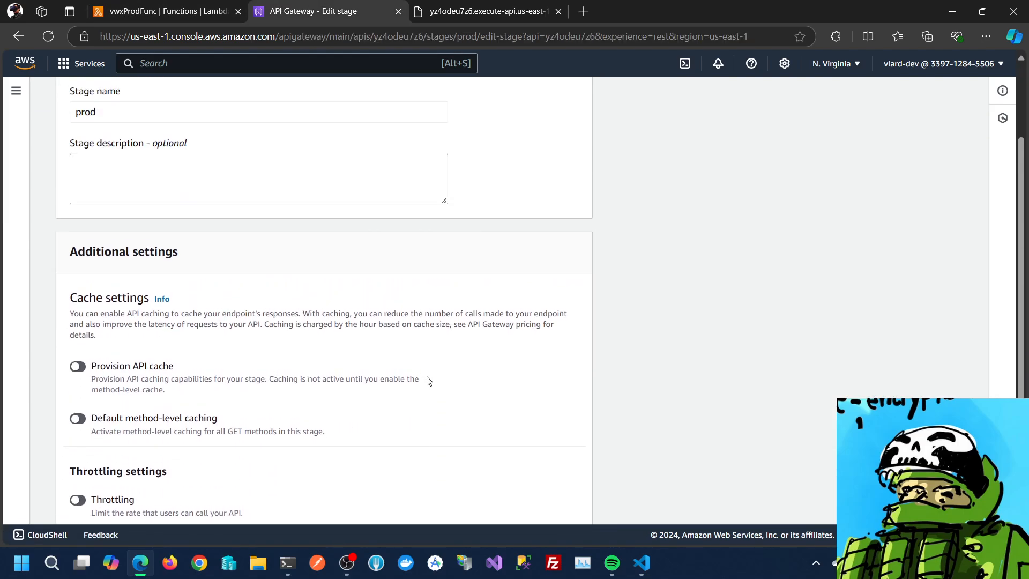
scroll(316, 450, "down", 3)
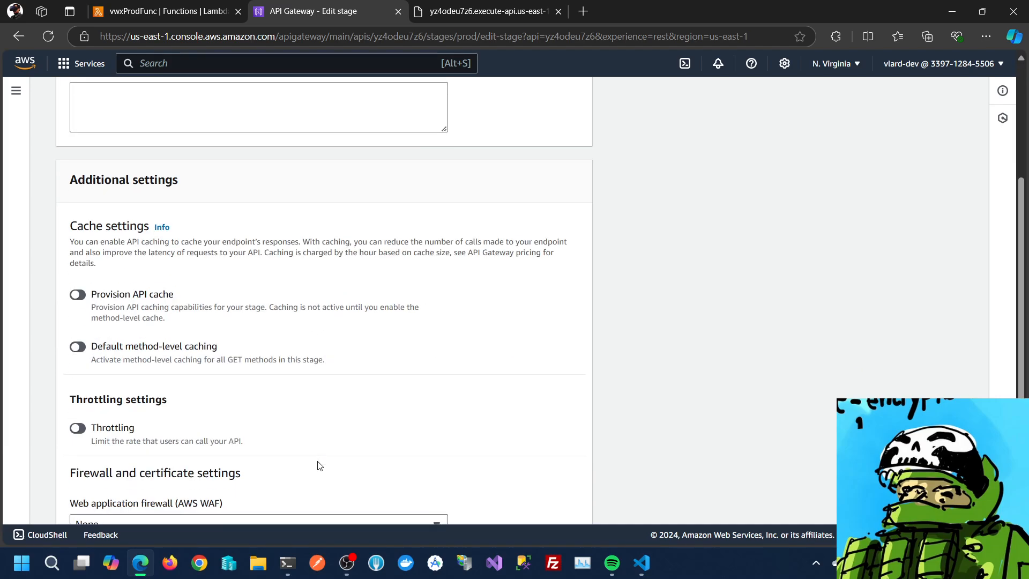
scroll(319, 465, "down", 2)
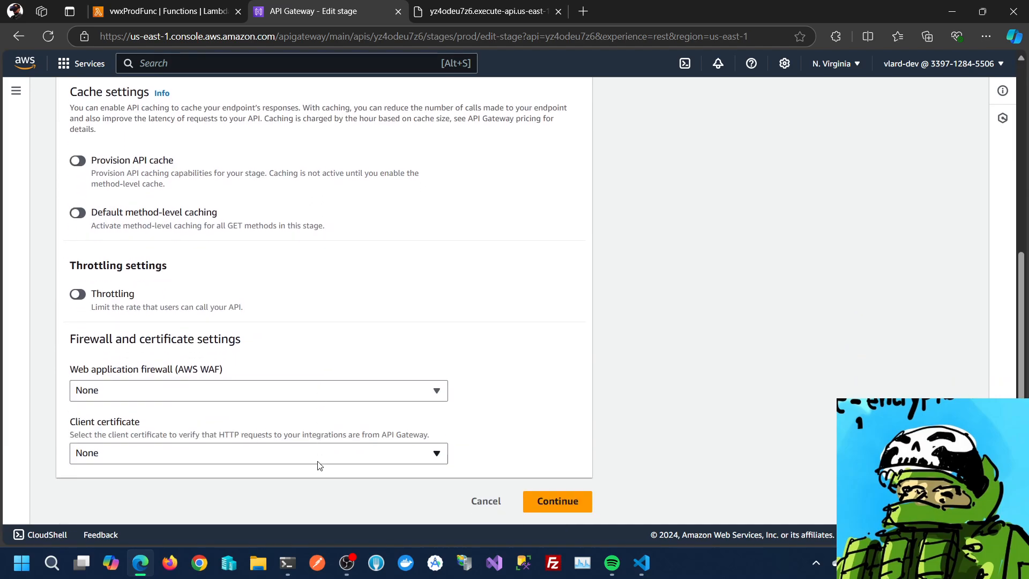
scroll(319, 465, "up", 5)
left_click(332, 99)
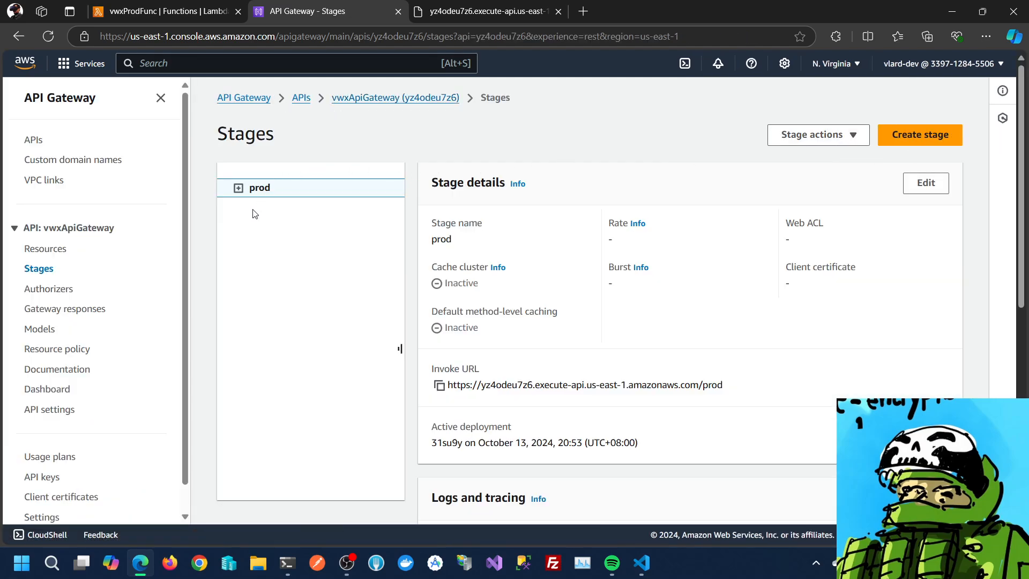
Review the prod stage's invoke URL, active deployment, logging settings and stage variables
scroll(804, 202, "down", 4)
scroll(801, 234, "up", 4)
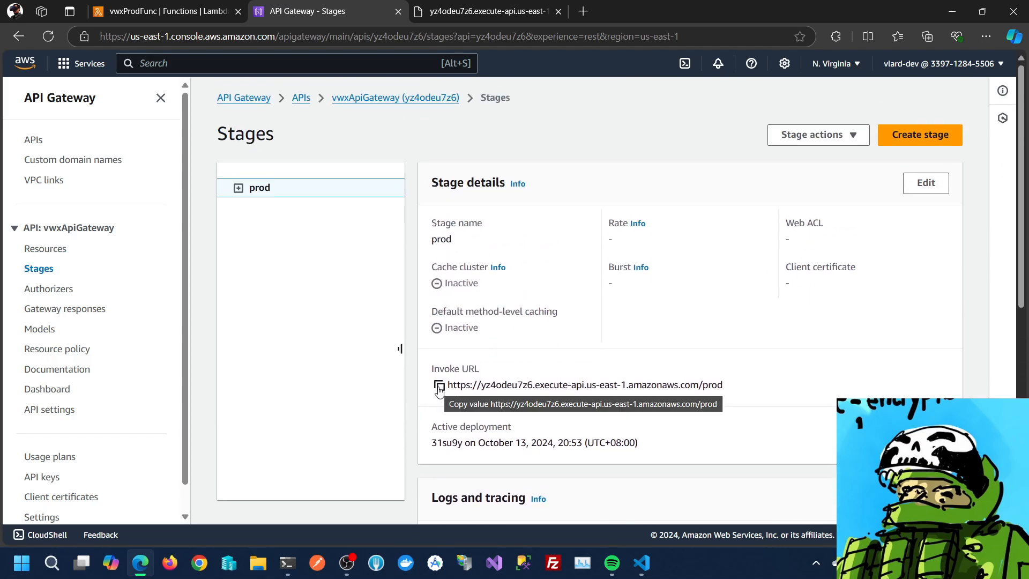
scroll(801, 355, "down", 8)
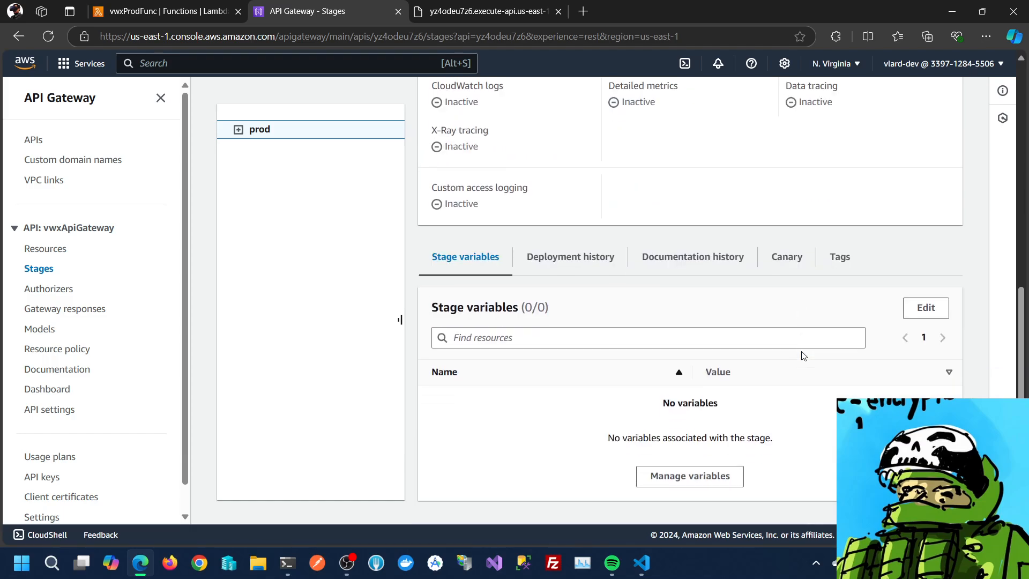
scroll(648, 331, "up", 8)
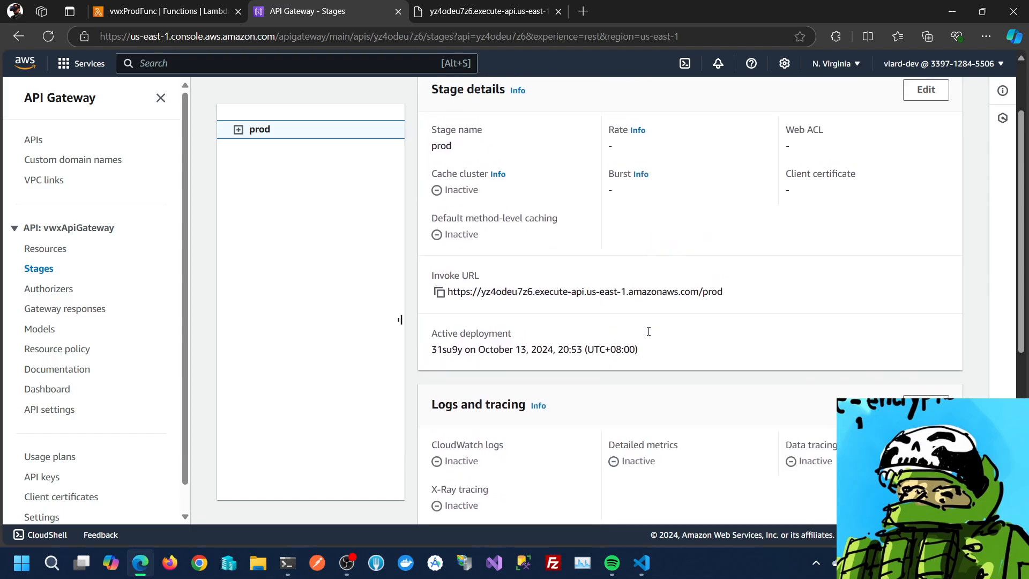
Delete the prod stage of vwxApiGateway, entering "confirm" to approve the permanent deletion
left_click(841, 135)
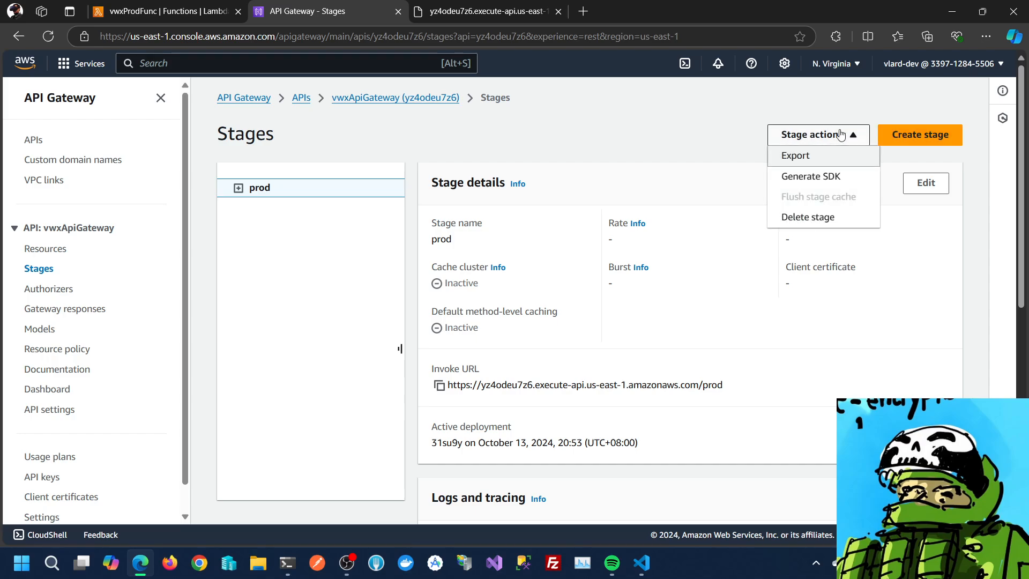
left_click(910, 137)
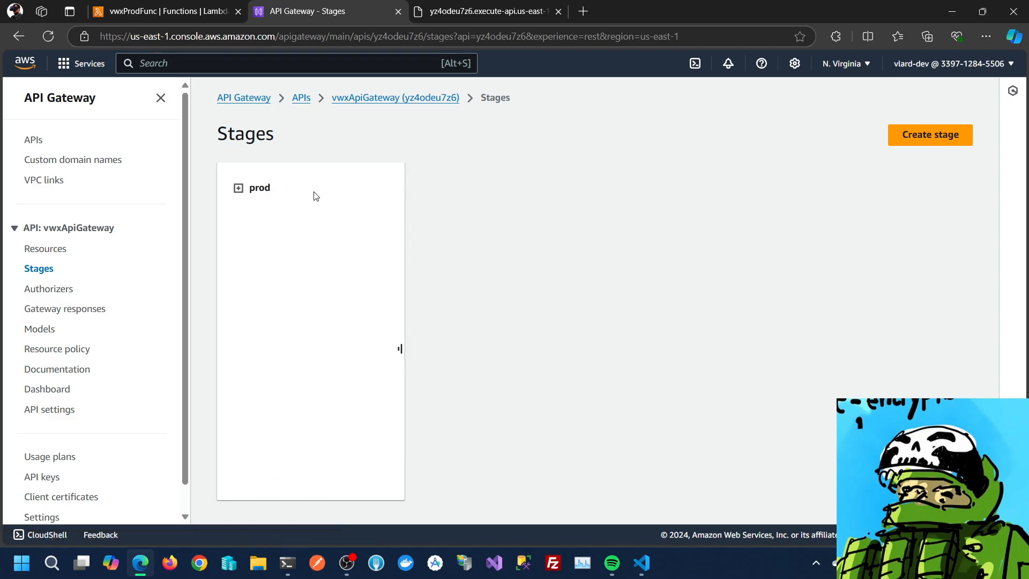
left_click(259, 191)
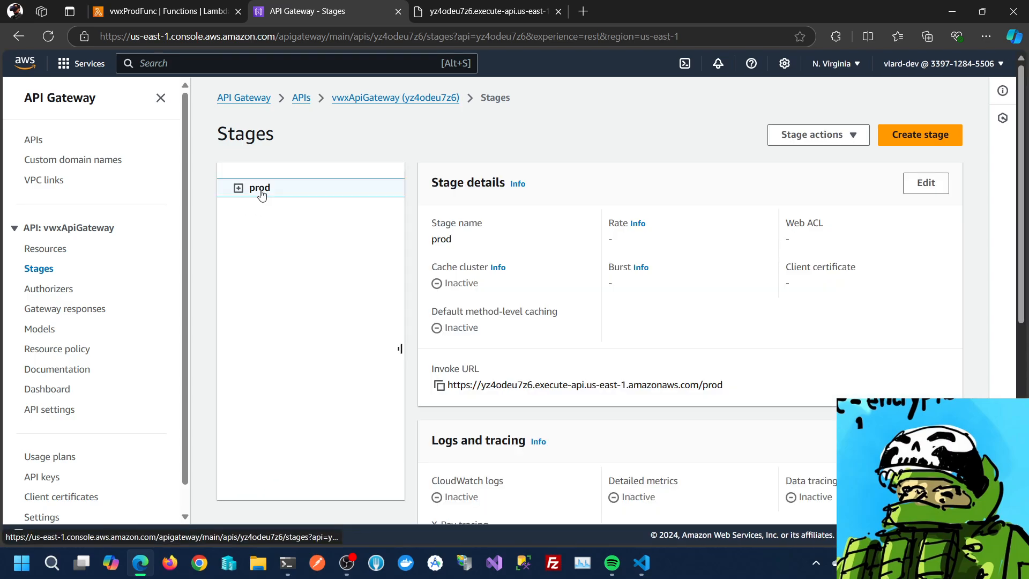
left_click(823, 137)
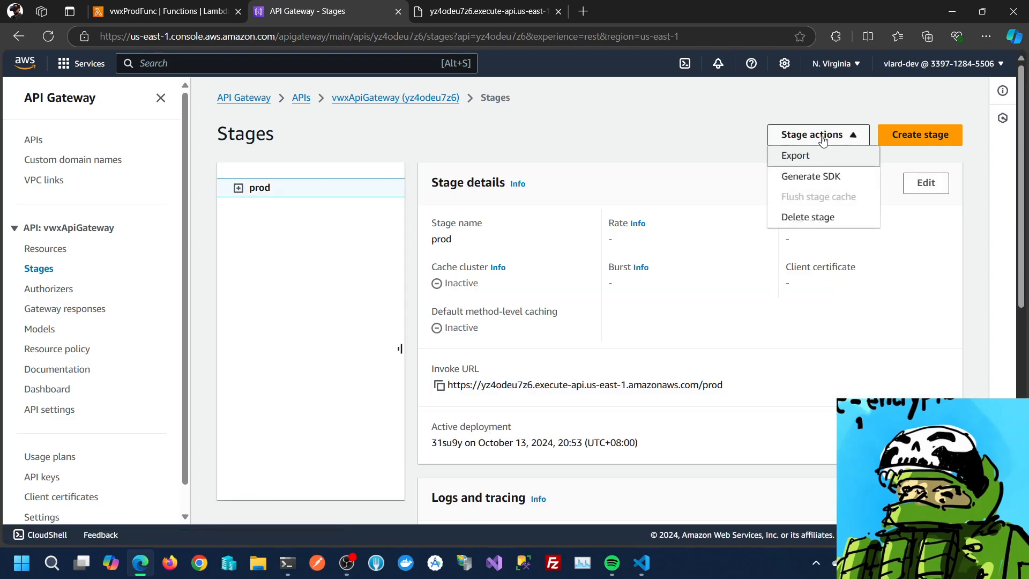
left_click(822, 215)
left_click(463, 349)
type("c")
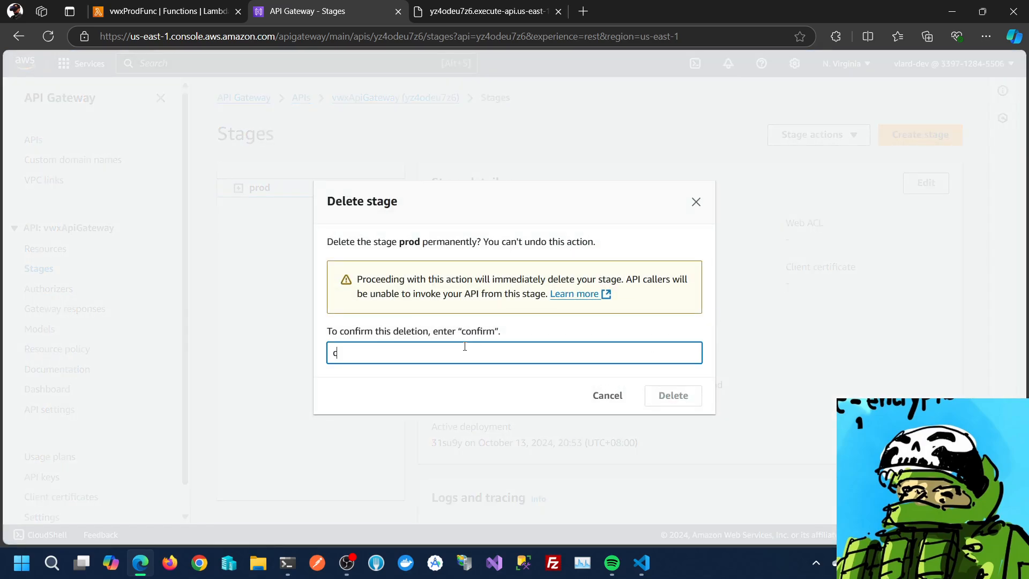
type("onfirm")
left_click(681, 399)
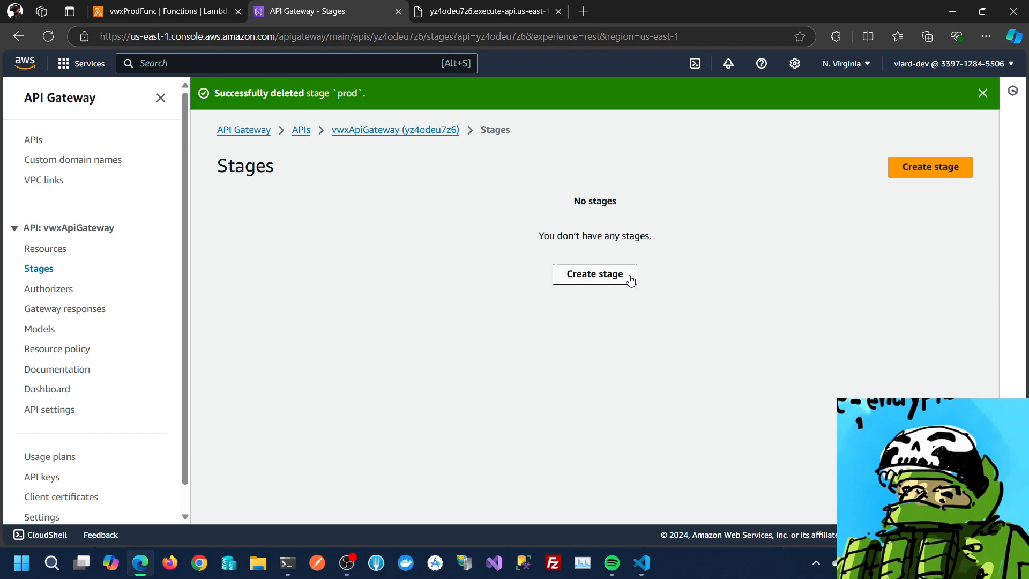
left_click(581, 277)
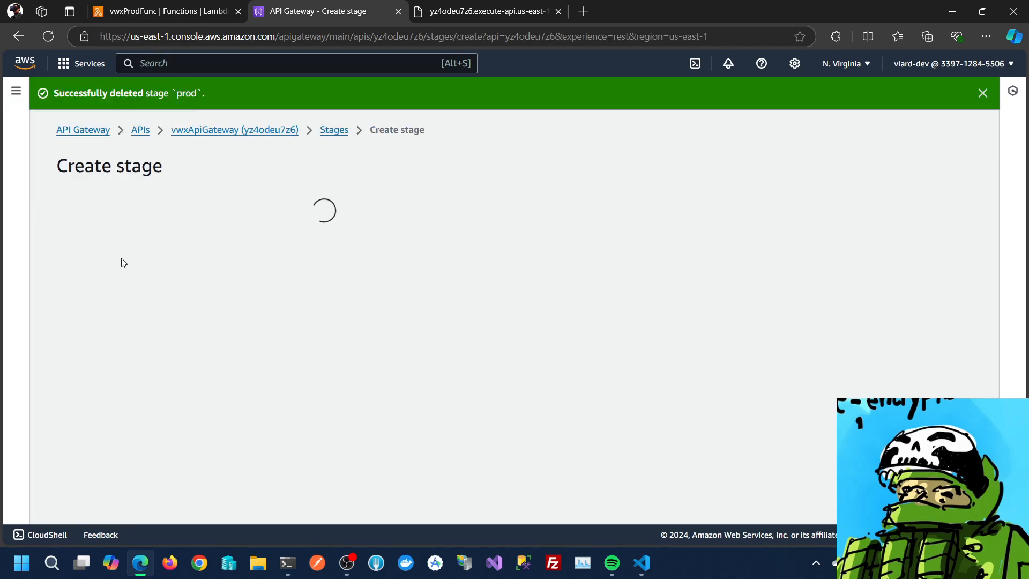
left_click(130, 277)
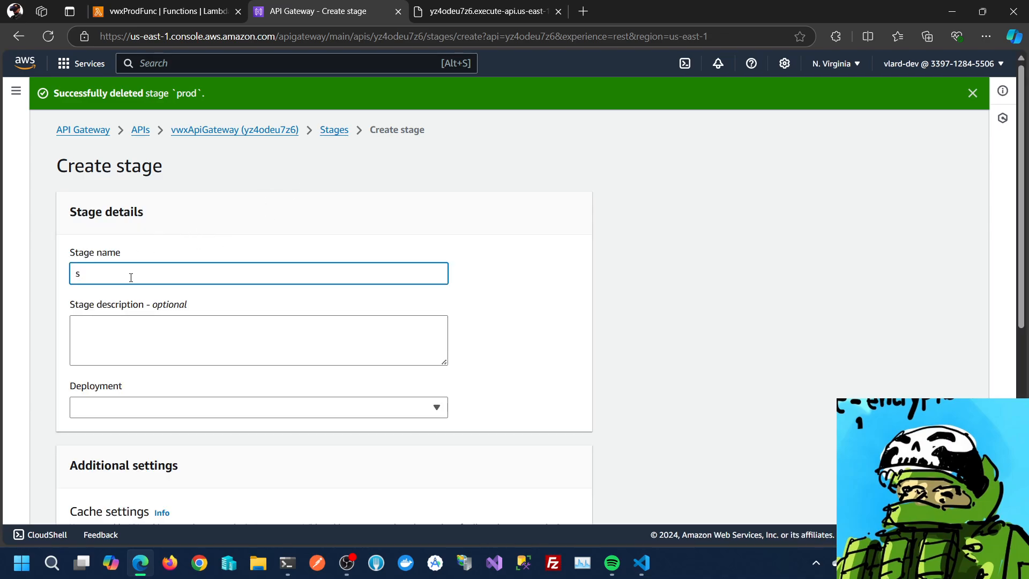
key("BackSpace")
left_click(117, 407)
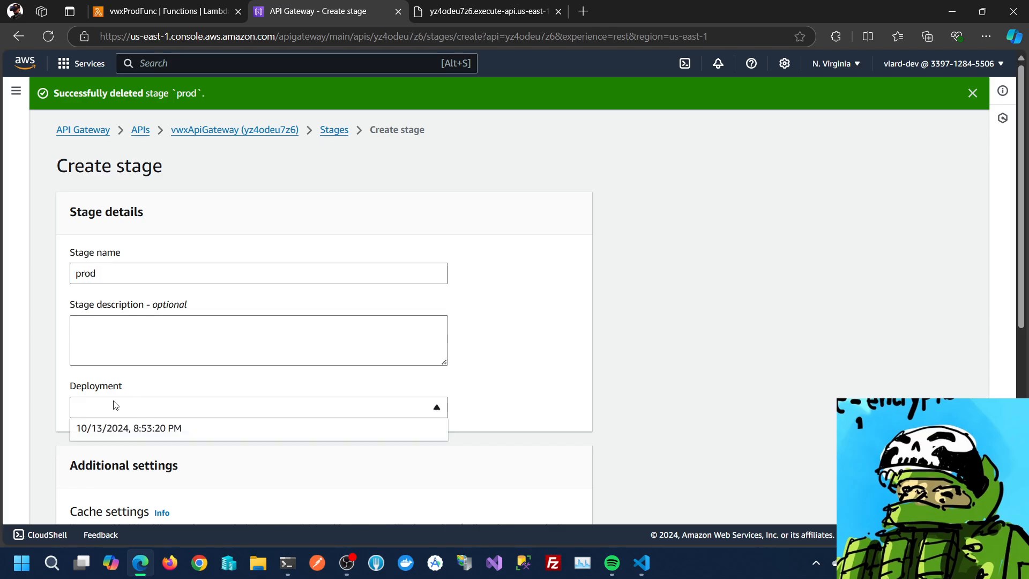
left_click(117, 429)
scroll(361, 405, "down", 7)
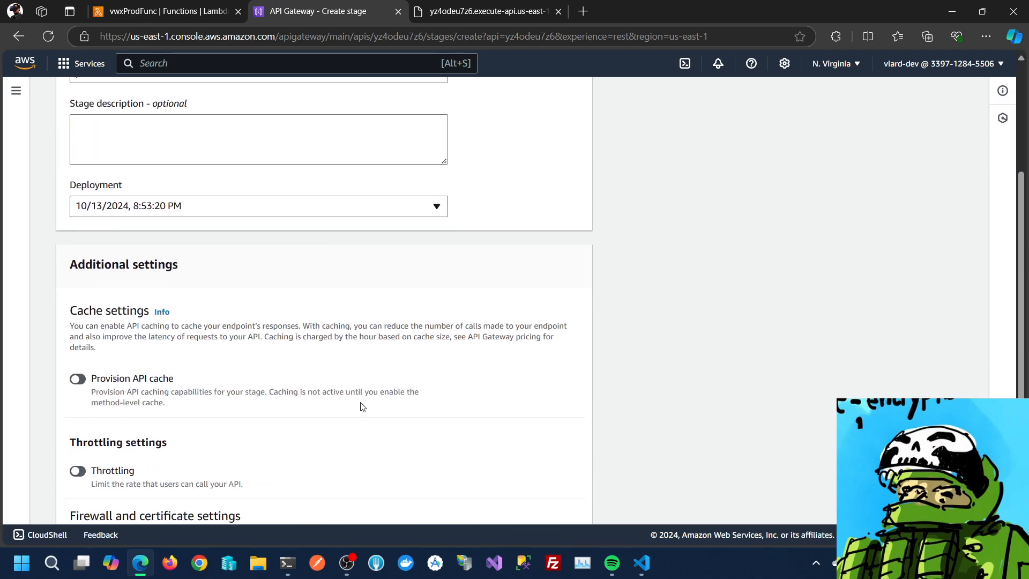
scroll(360, 405, "up", 3)
scroll(360, 407, "down", 3)
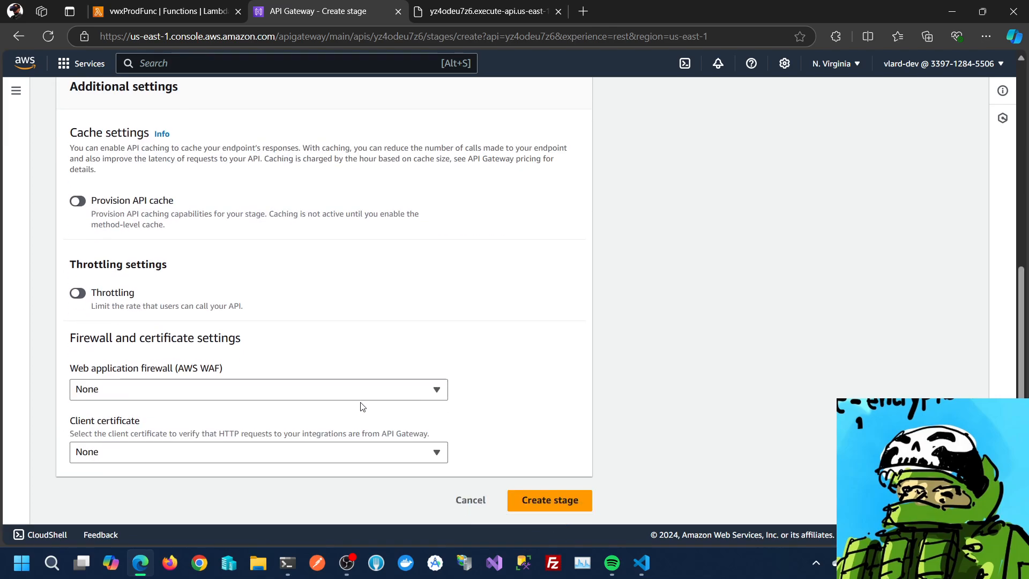
scroll(360, 406, "up", 8)
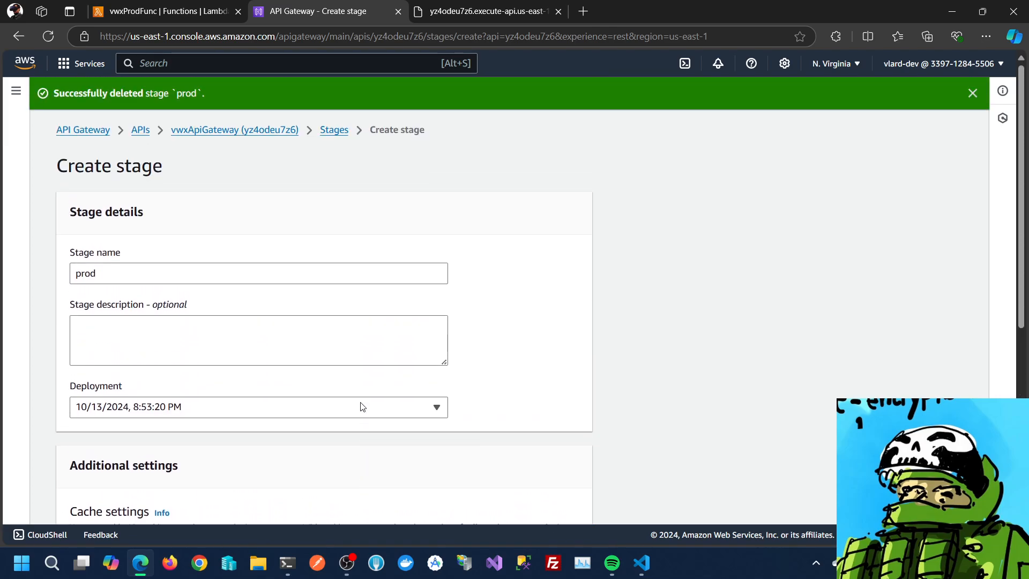
Deploy vwxApiGateway from its resources to a new stage named prod and review the stage's invoke URL and active deployment
left_click(192, 130)
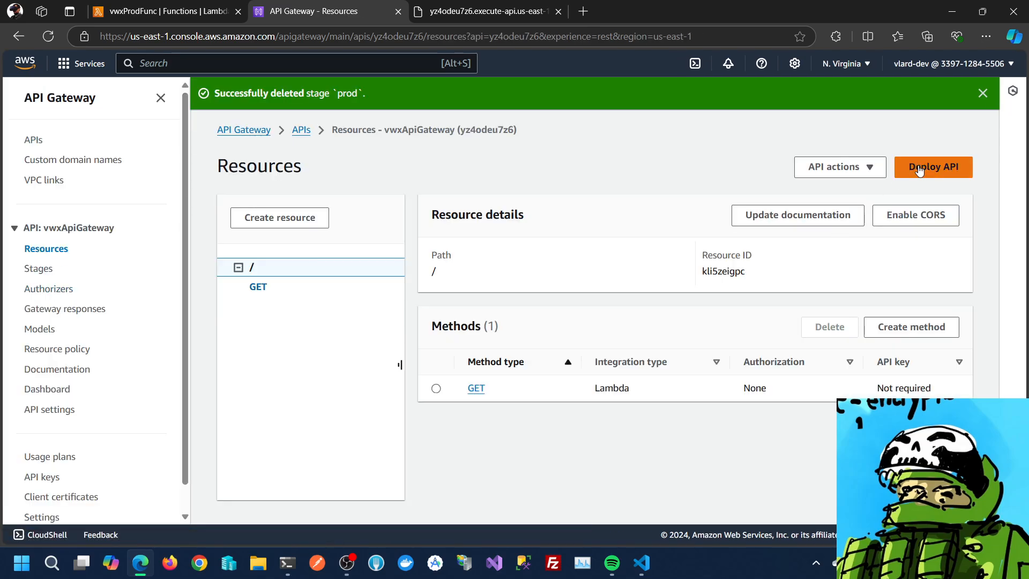
left_click(919, 169)
left_click(432, 296)
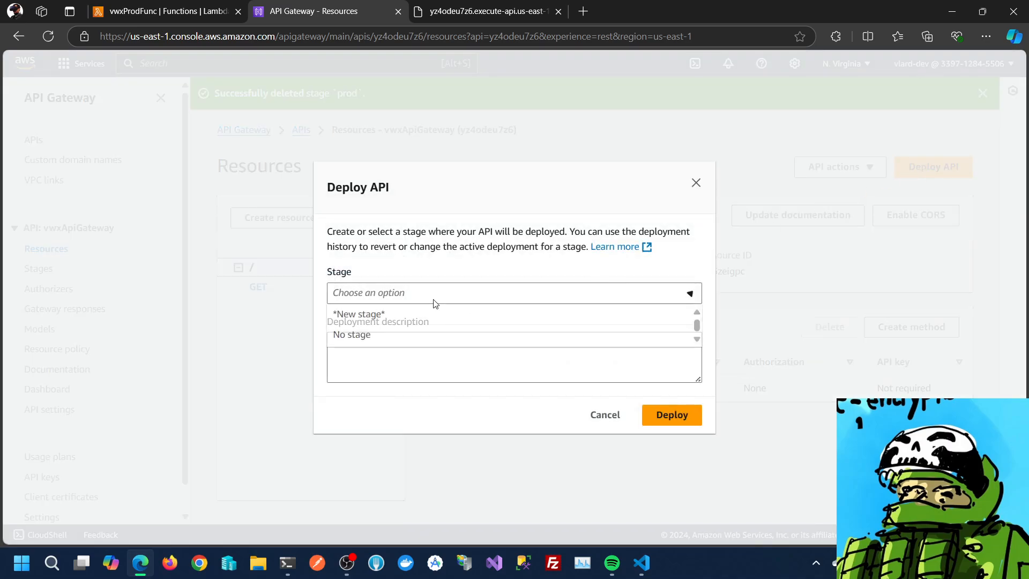
left_click(406, 321)
left_click(392, 285)
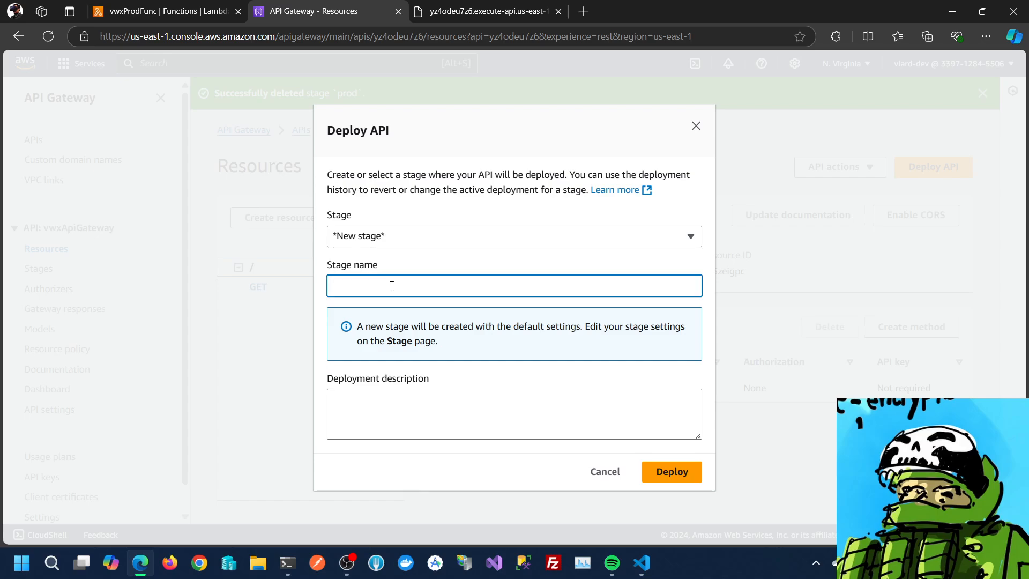
left_click(665, 472)
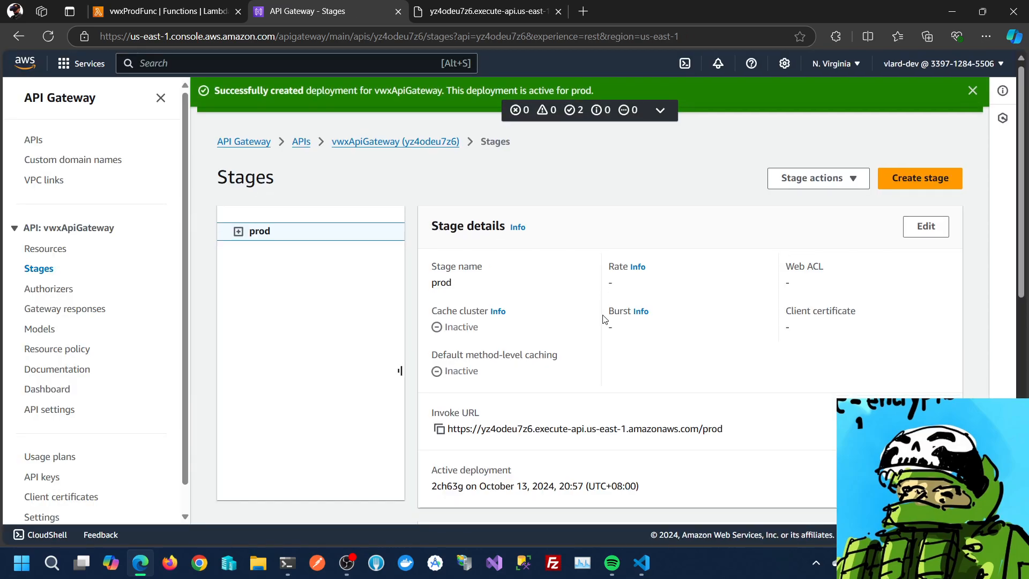
scroll(604, 318, "down", 2)
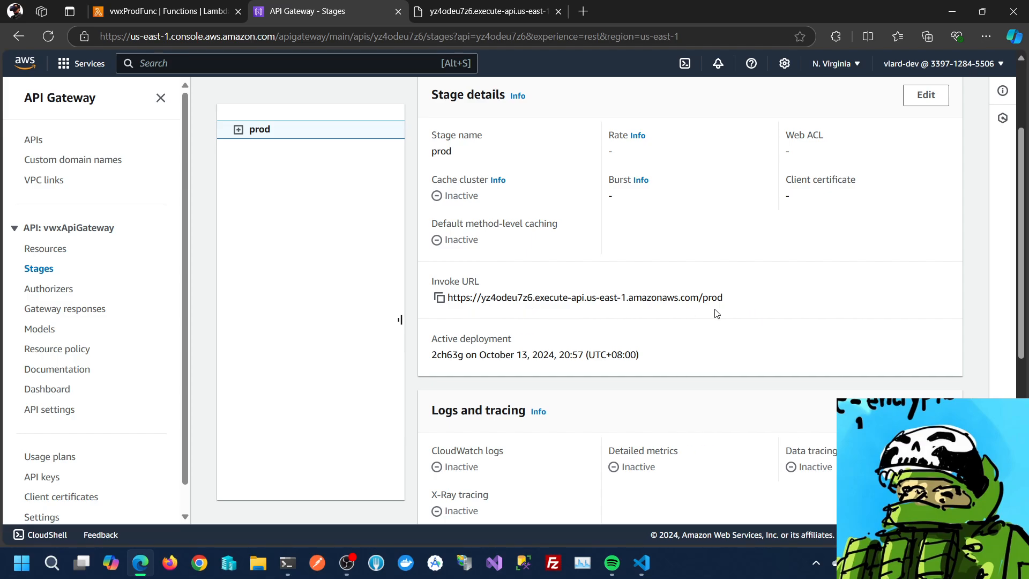
scroll(716, 313, "up", 1)
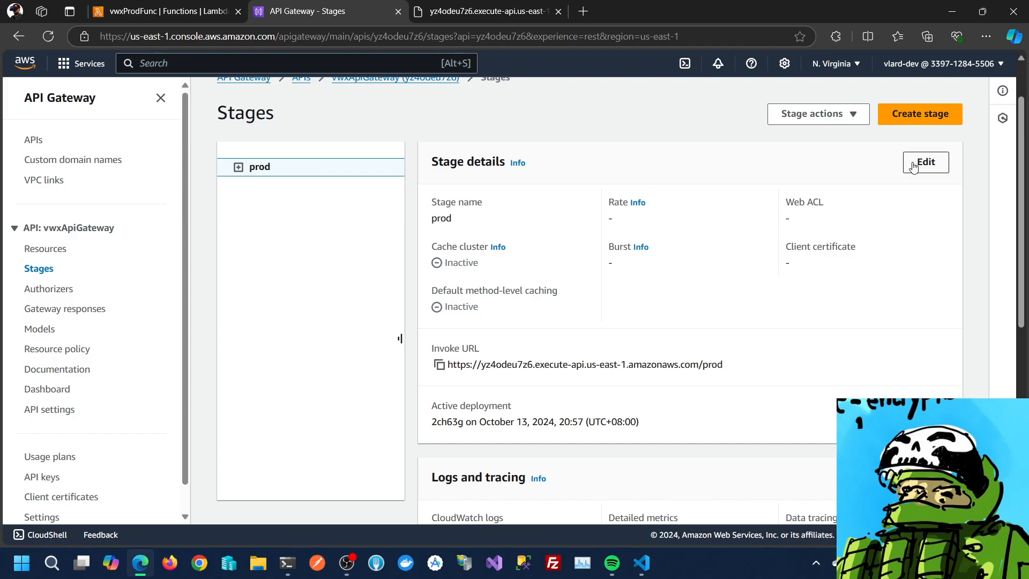
Delete the newly deployed prod stage, entering "confirm" to approve the deletion
left_click(826, 117)
left_click(803, 196)
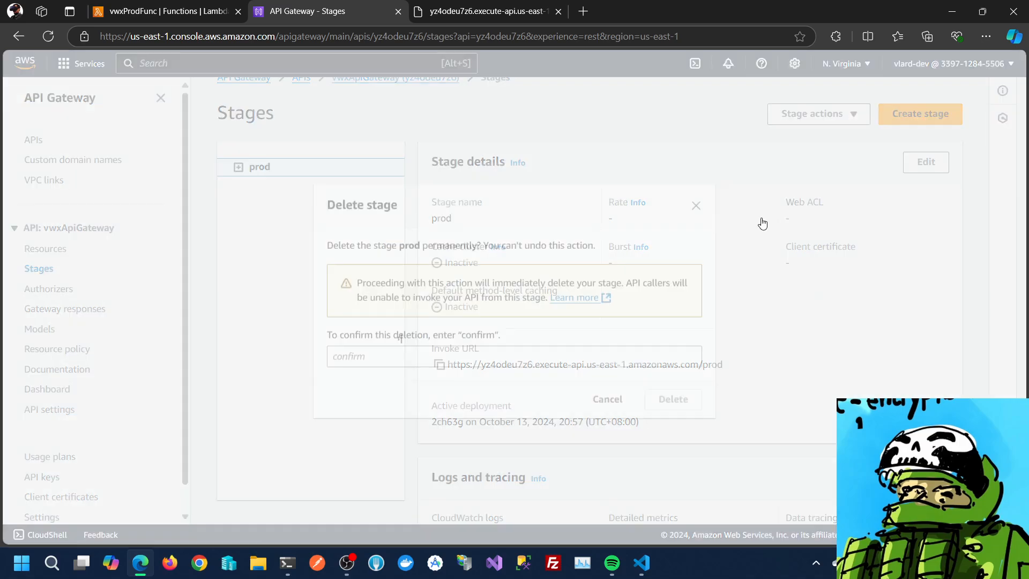
left_click(493, 359)
type("confirm")
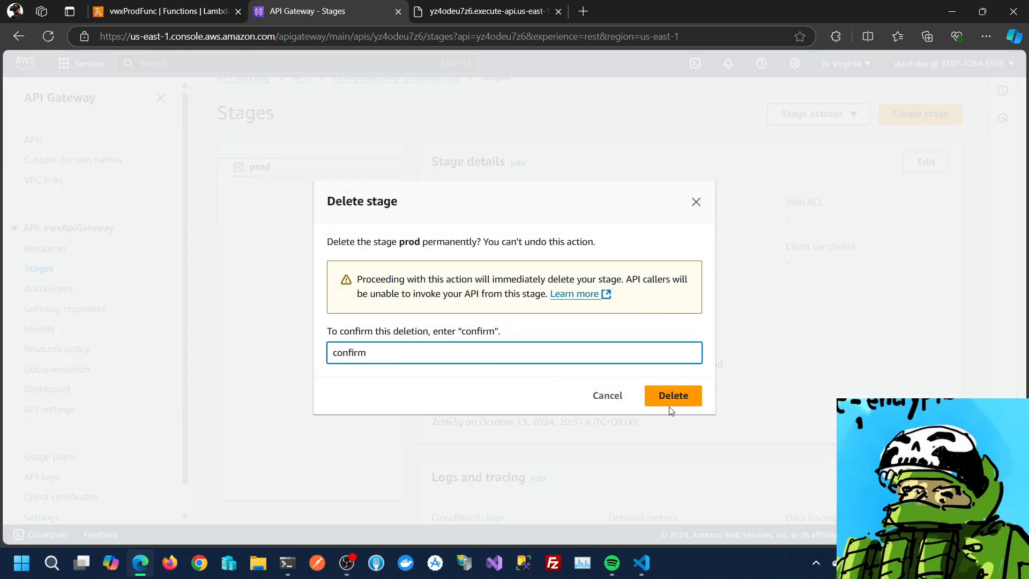
left_click(671, 399)
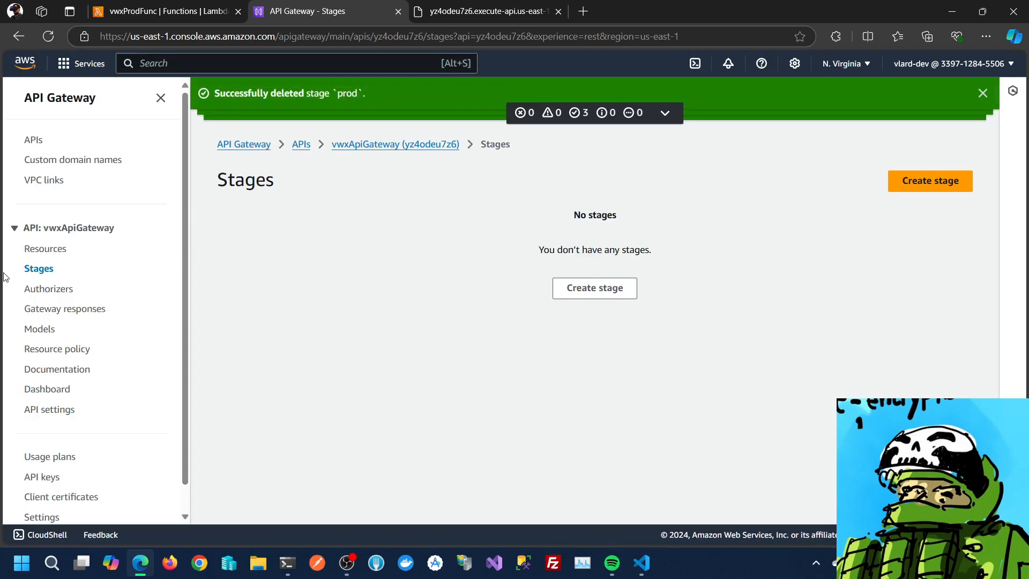
Examine the method request and integration request settings of the root resource's GET method
left_click(46, 250)
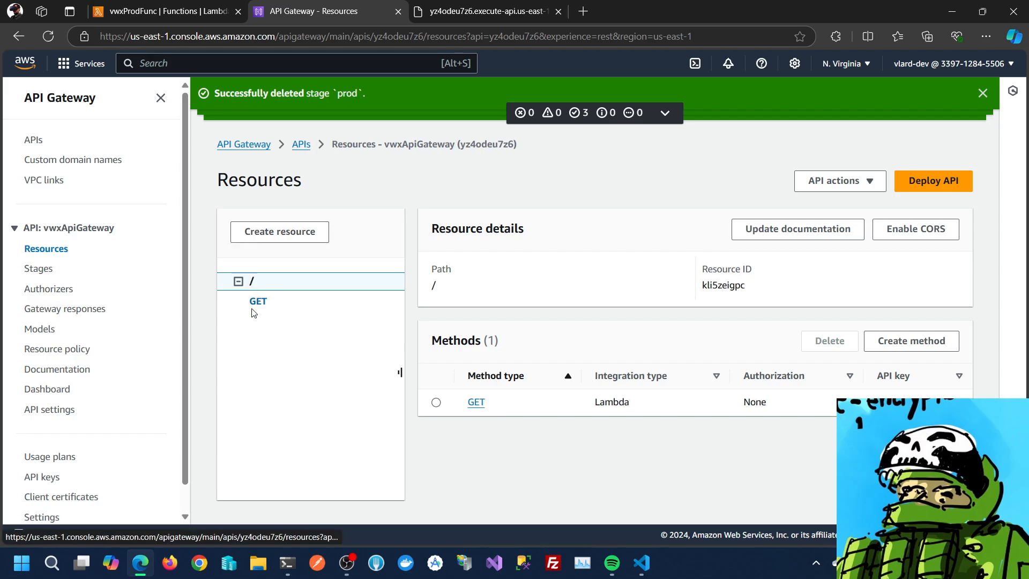
left_click(255, 306)
scroll(674, 373, "down", 2)
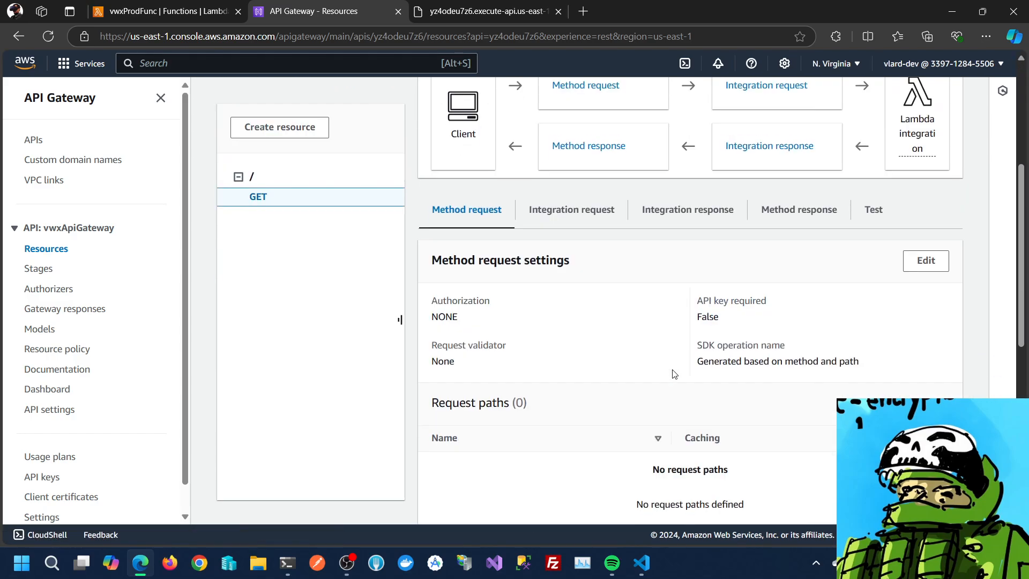
scroll(674, 373, "down", 8)
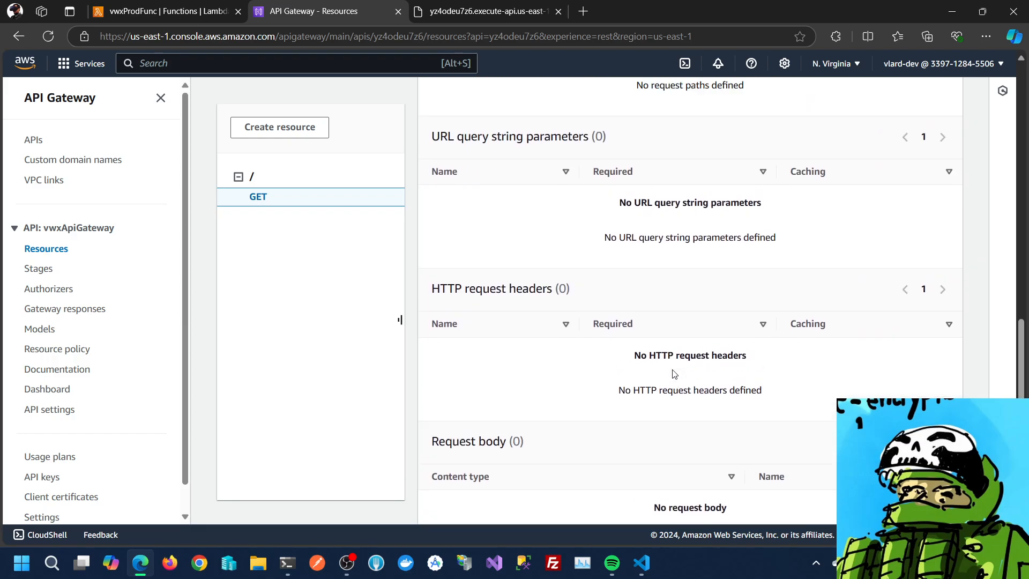
scroll(673, 373, "up", 9)
left_click(600, 254)
left_click(706, 254)
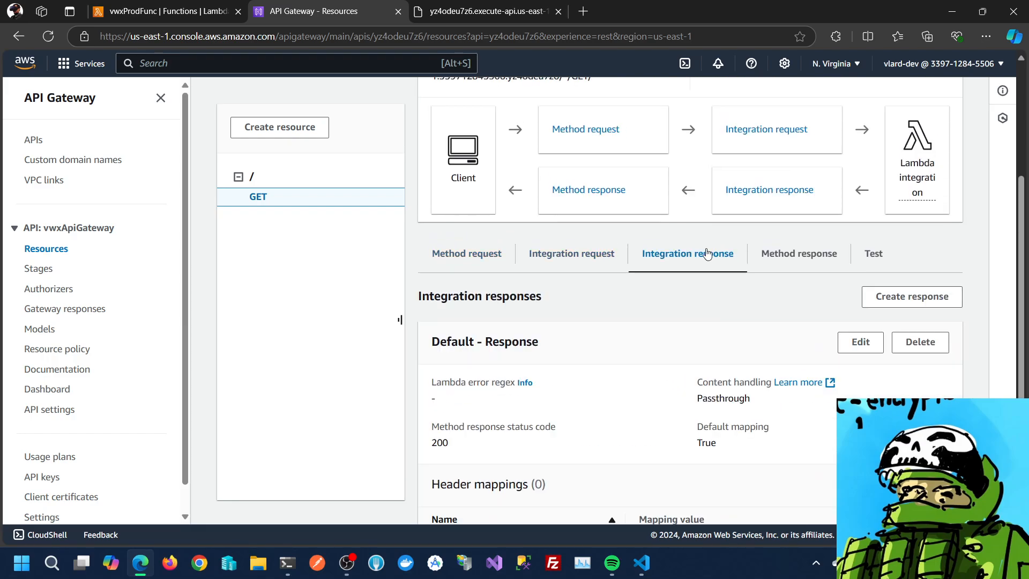
left_click(616, 253)
scroll(639, 352, "down", 10)
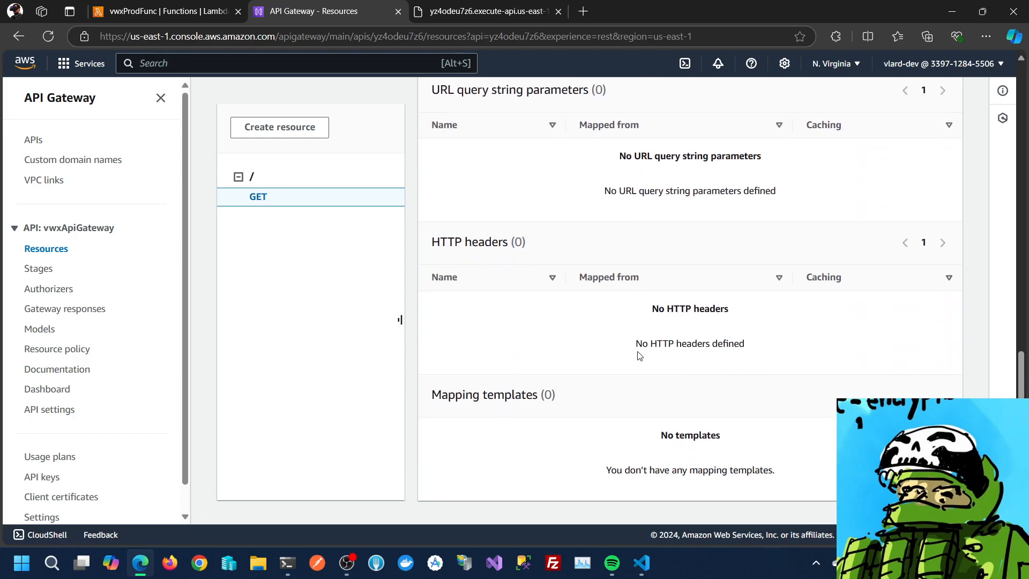
scroll(639, 354, "up", 7)
scroll(639, 356, "up", 4)
Review the GET method's integration response, including its header mappings and mapping templates, and check its remaining method sections
left_click(688, 287)
scroll(737, 469, "down", 5)
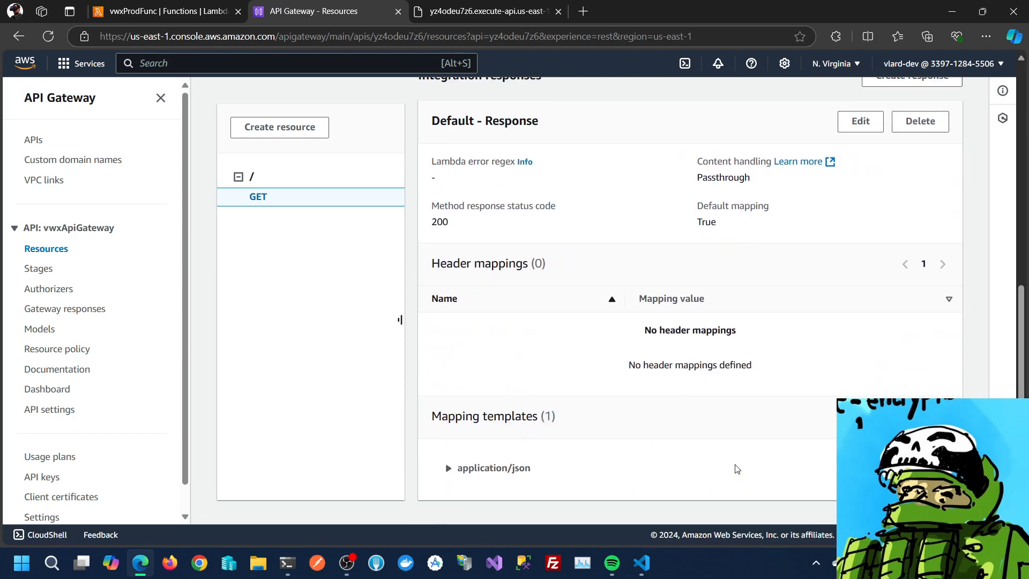
scroll(737, 468, "up", 7)
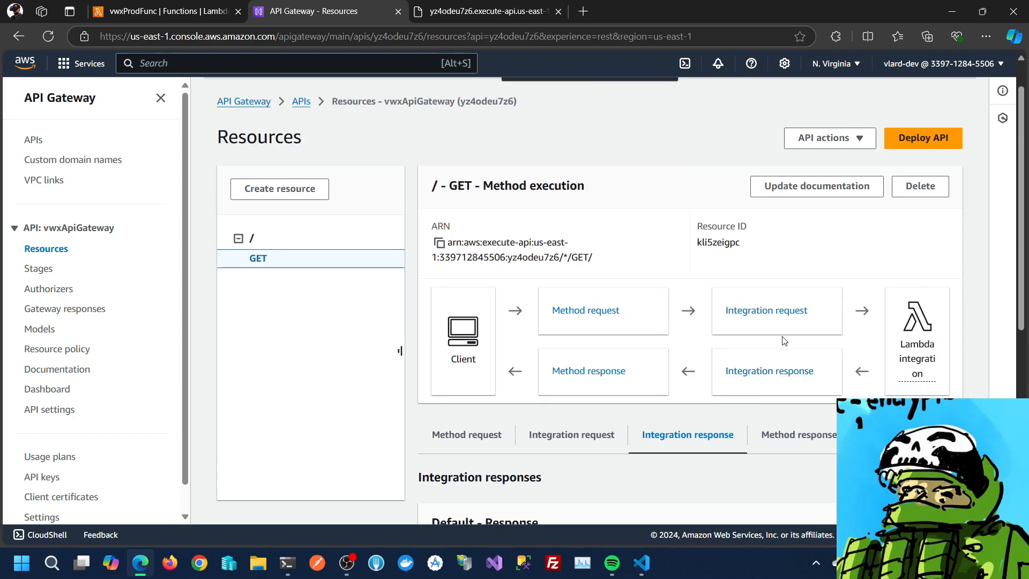
left_click(780, 433)
scroll(781, 436, "down", 6)
scroll(780, 440, "up", 3)
scroll(779, 440, "up", 4)
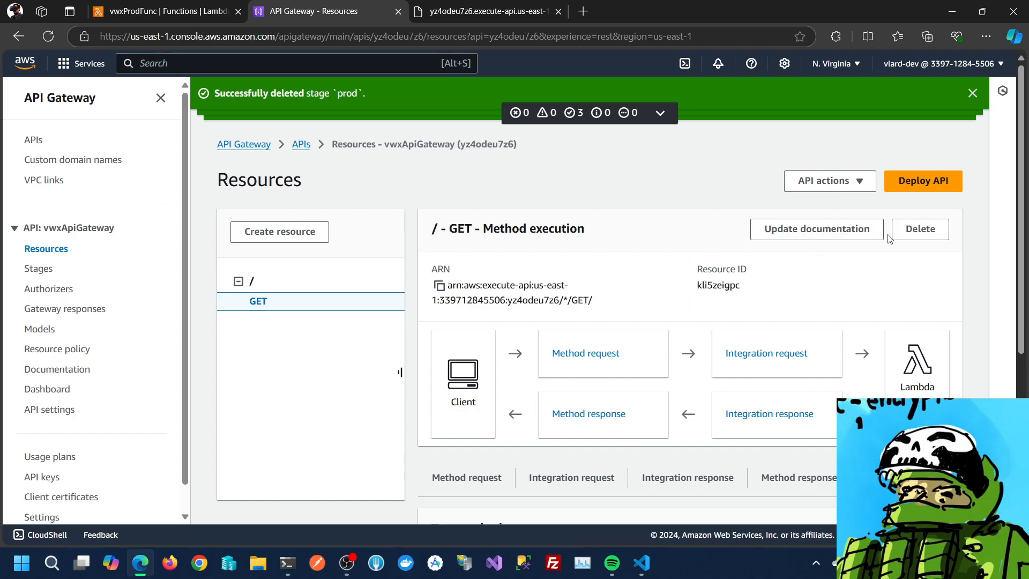
Delete the GET method from the root resource of vwxApiGateway
scroll(622, 383, "down", 3)
scroll(500, 324, "up", 2)
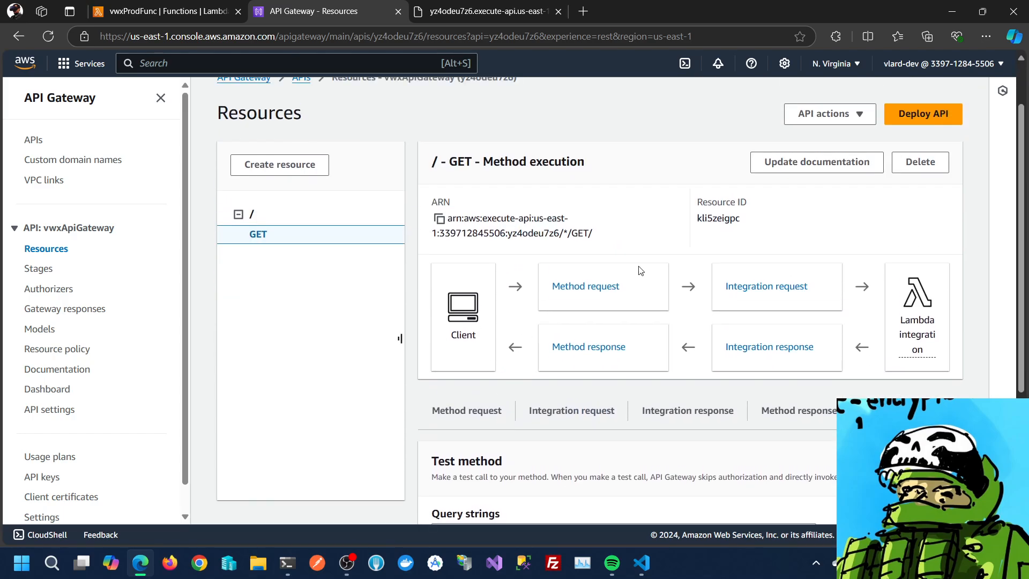
left_click(920, 162)
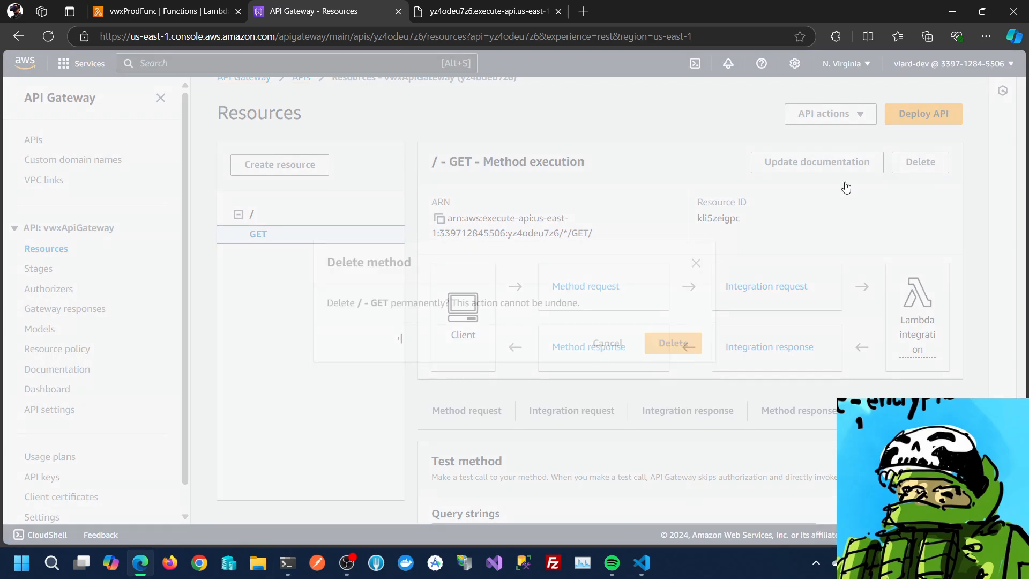
left_click(650, 348)
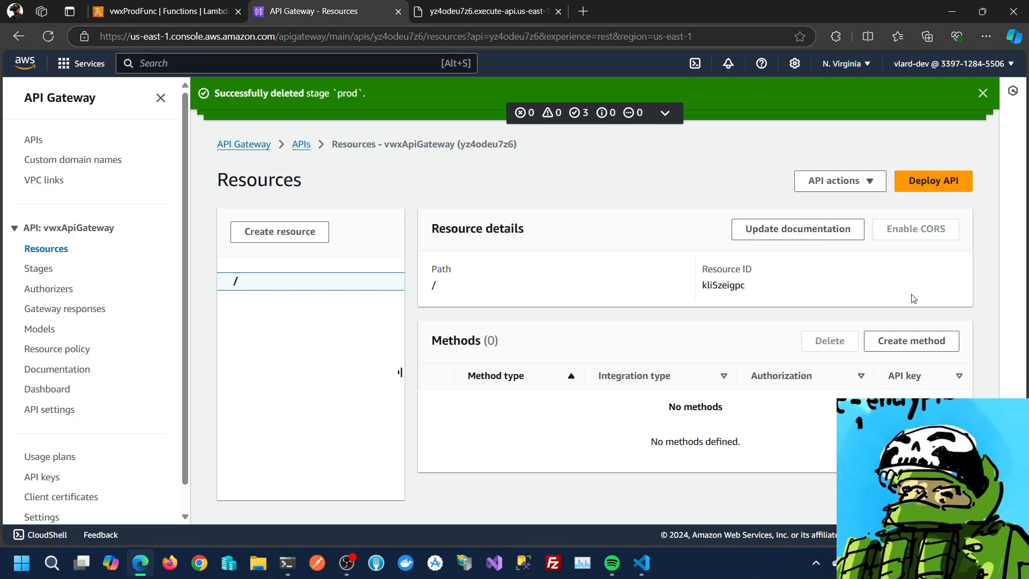
Start a new method on vwxApiGateway's root resource with GET as its method type and a Lambda function integration
left_click(915, 341)
left_click(188, 289)
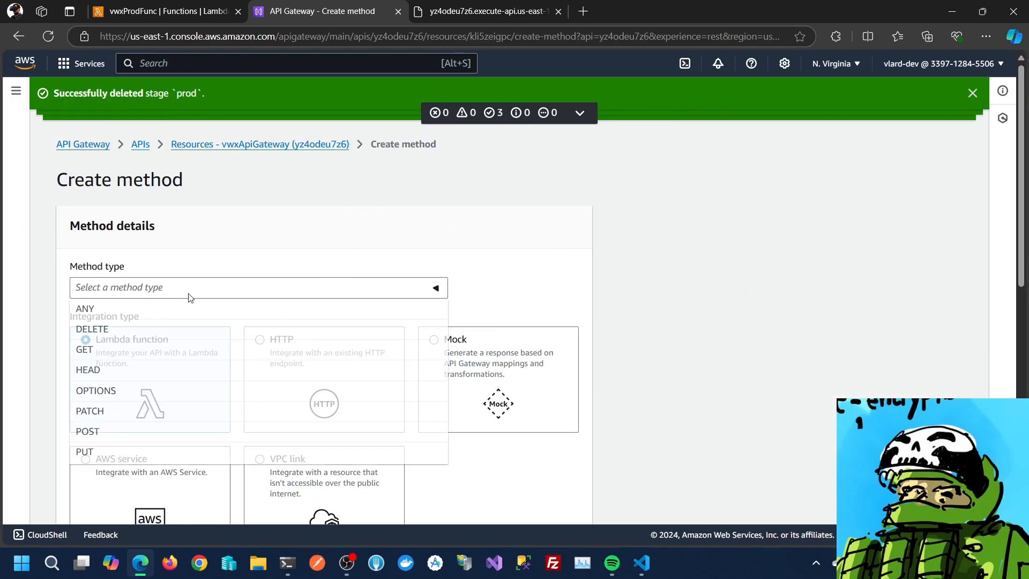
left_click(134, 349)
scroll(166, 319, "down", 5)
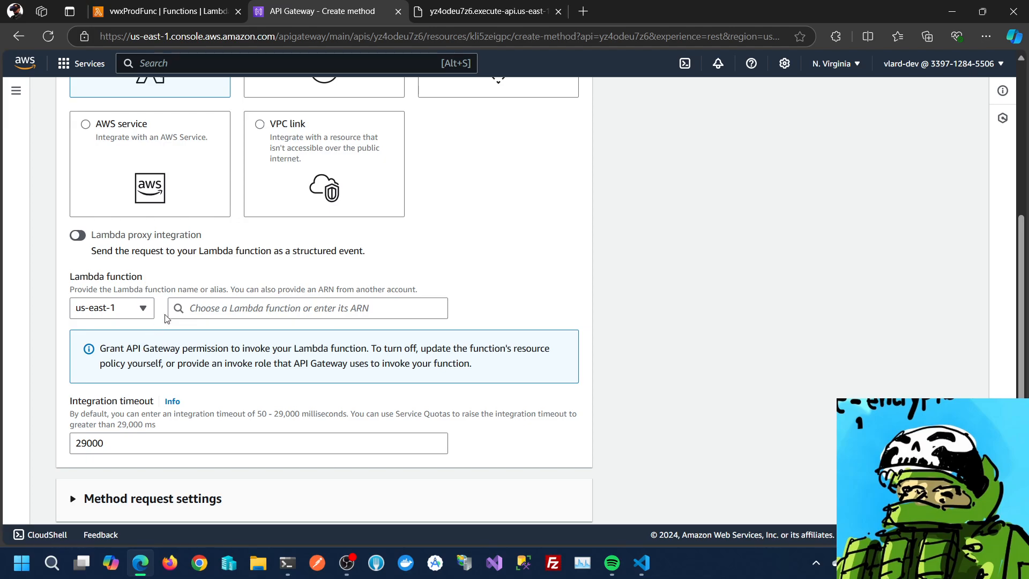
Set the Lambda function to vwxProdFunc's ARN with the version suffix ":1" and create the GET method
left_click(234, 308)
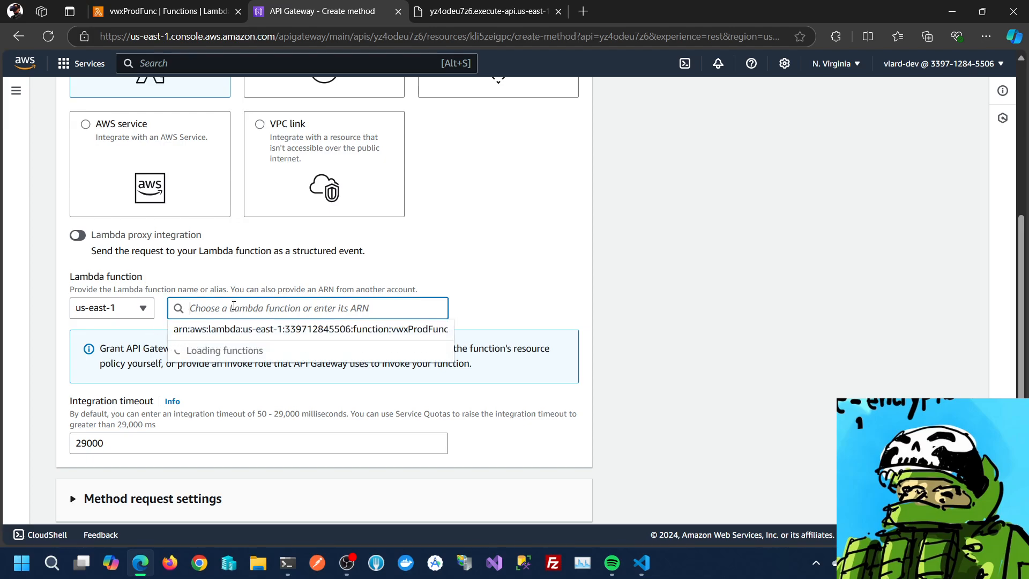
left_click(258, 326)
left_click(289, 303)
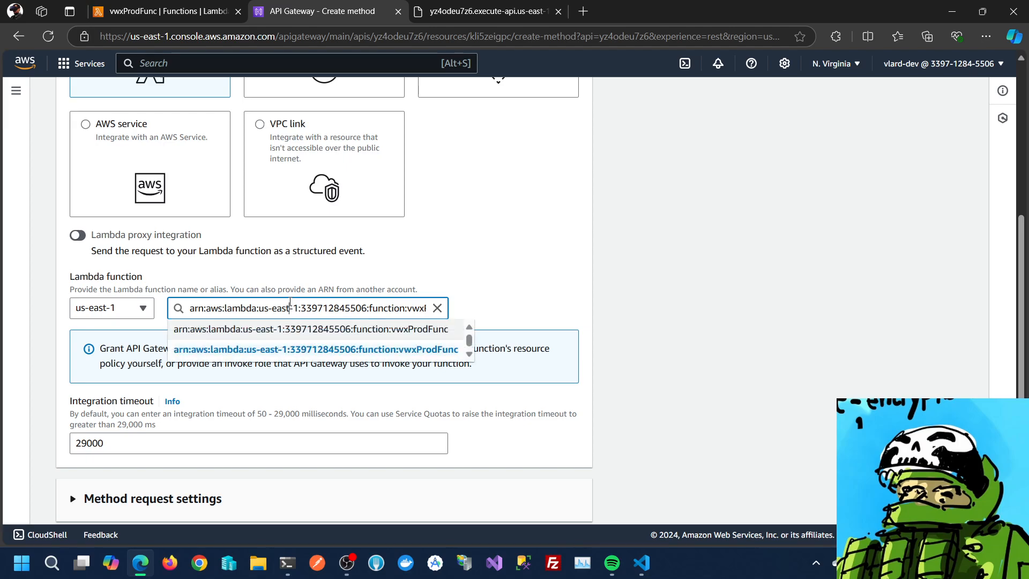
key("End")
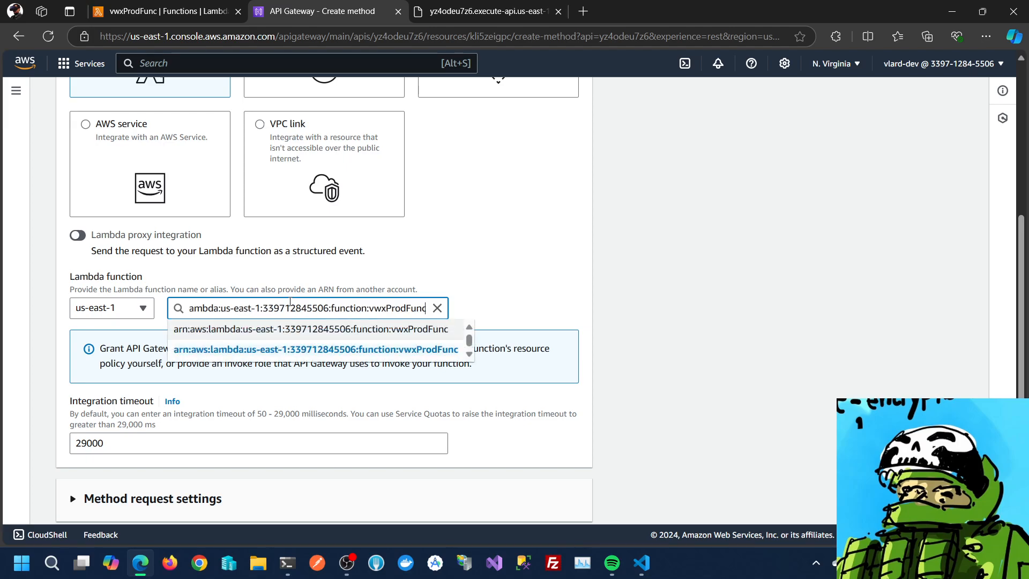
type(":3397")
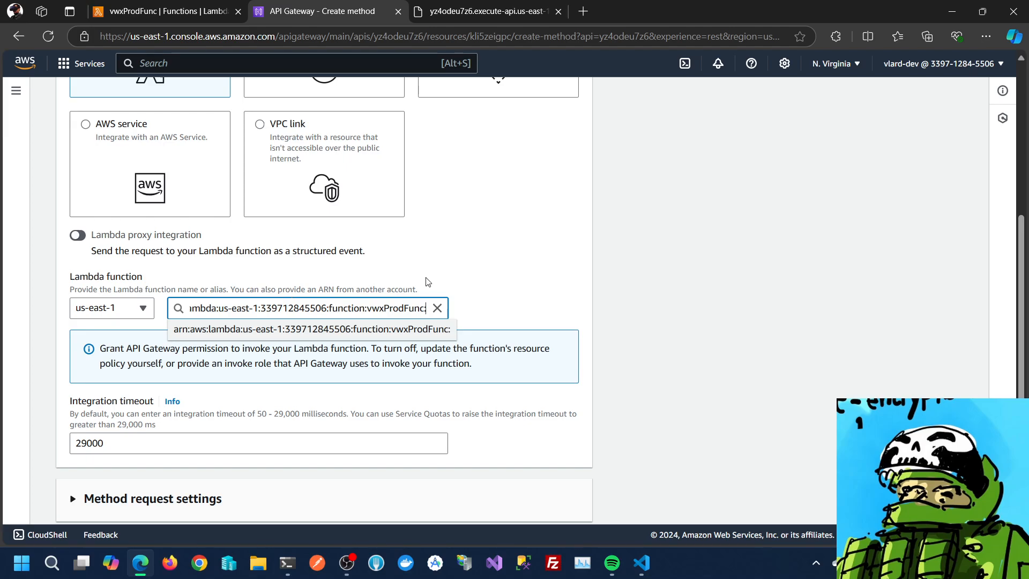
type("1")
left_click(675, 272)
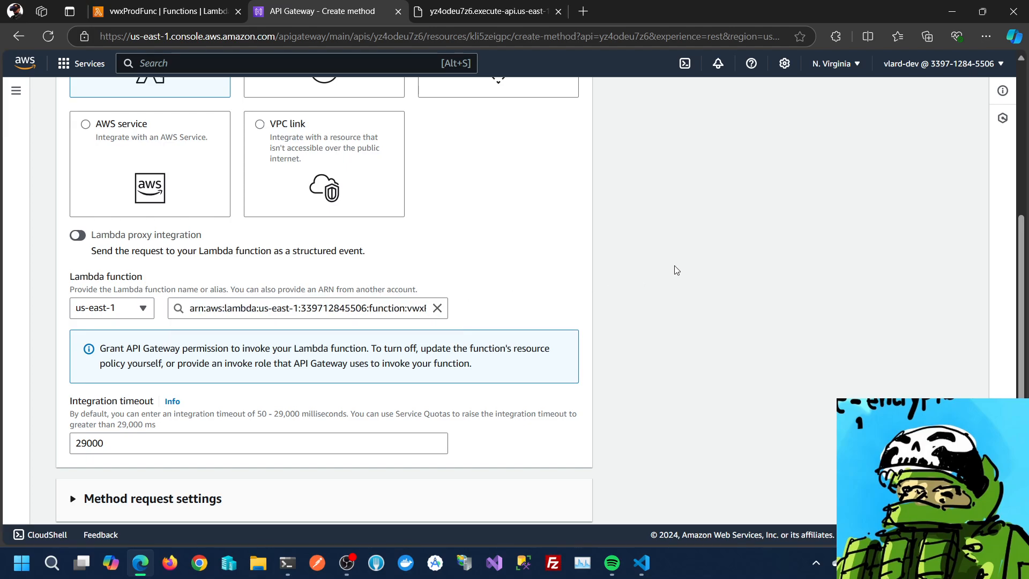
scroll(486, 399, "down", 3)
scroll(487, 400, "down", 2)
left_click(519, 507)
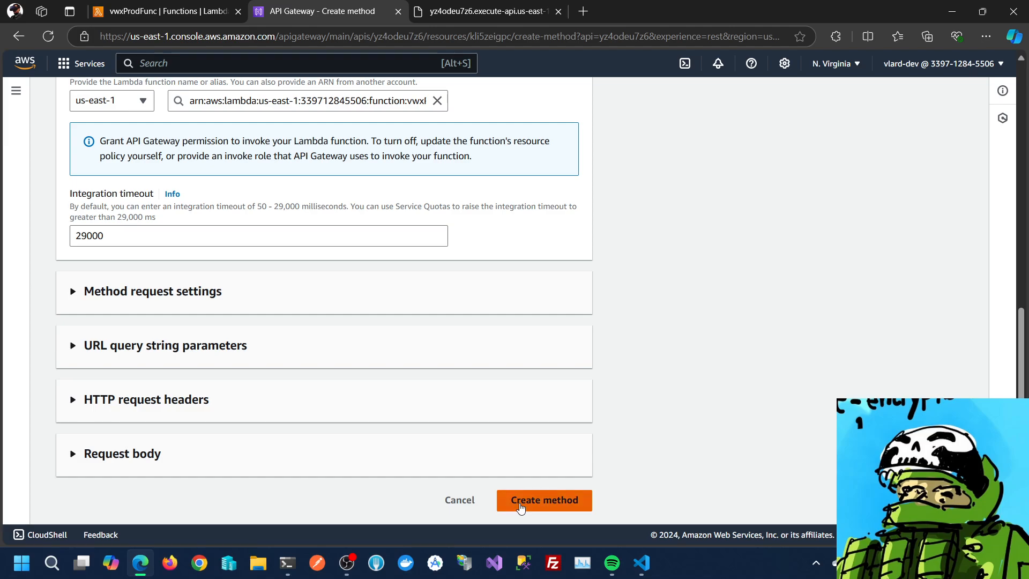
scroll(273, 409, "down", 10)
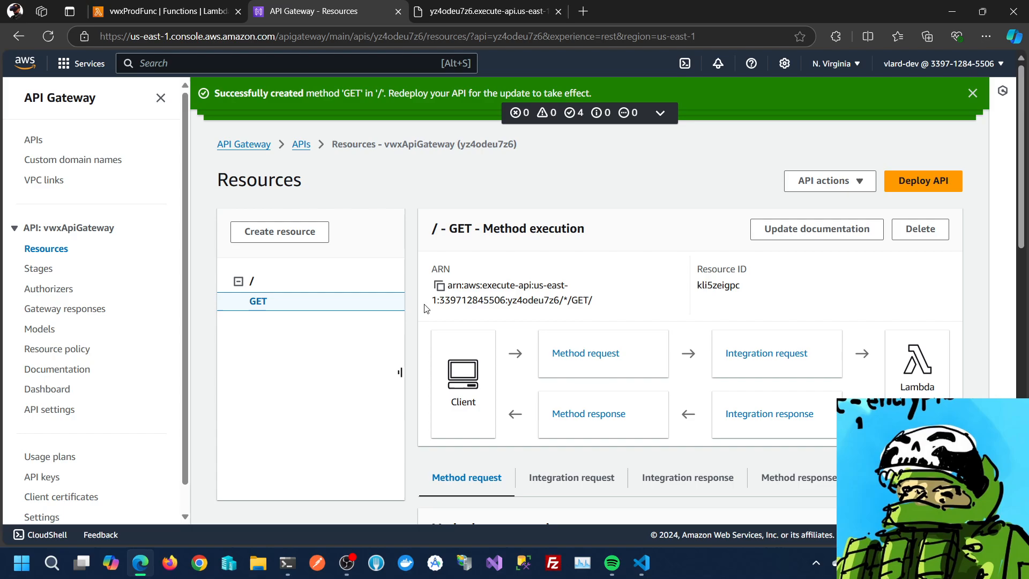
Deploy the API to a new stage named "prod"
left_click(945, 182)
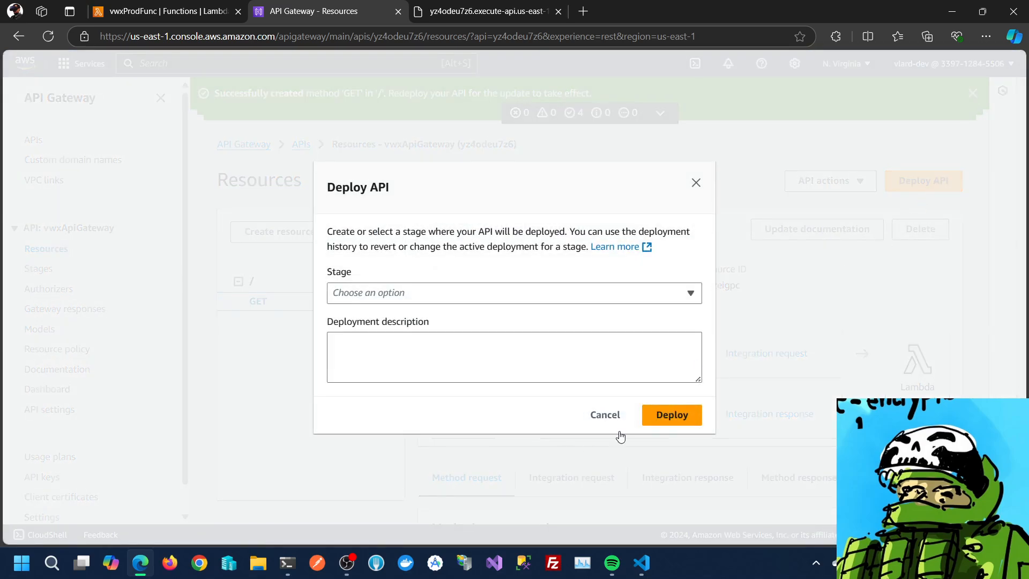
left_click(416, 292)
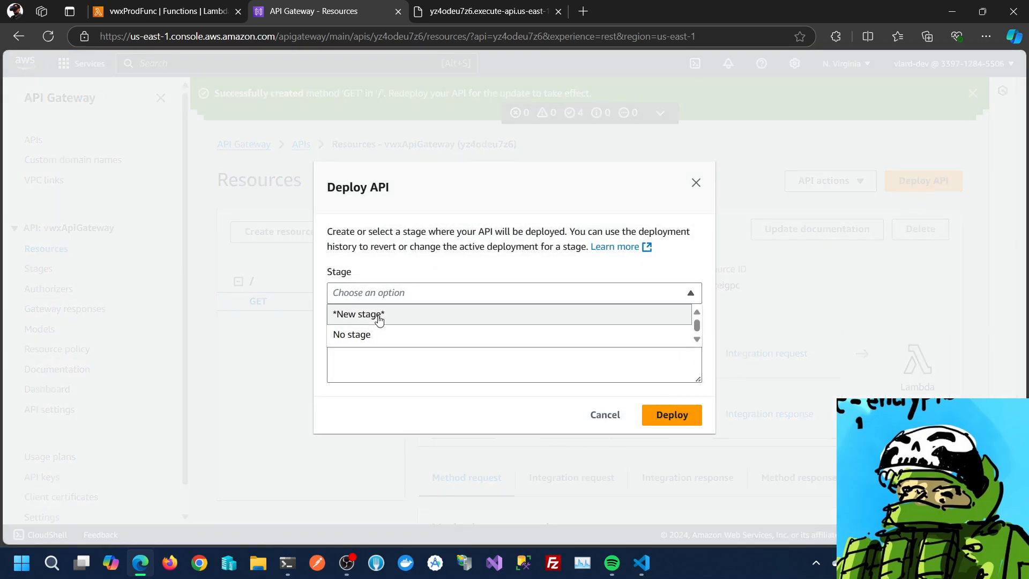
left_click(379, 314)
left_click(377, 291)
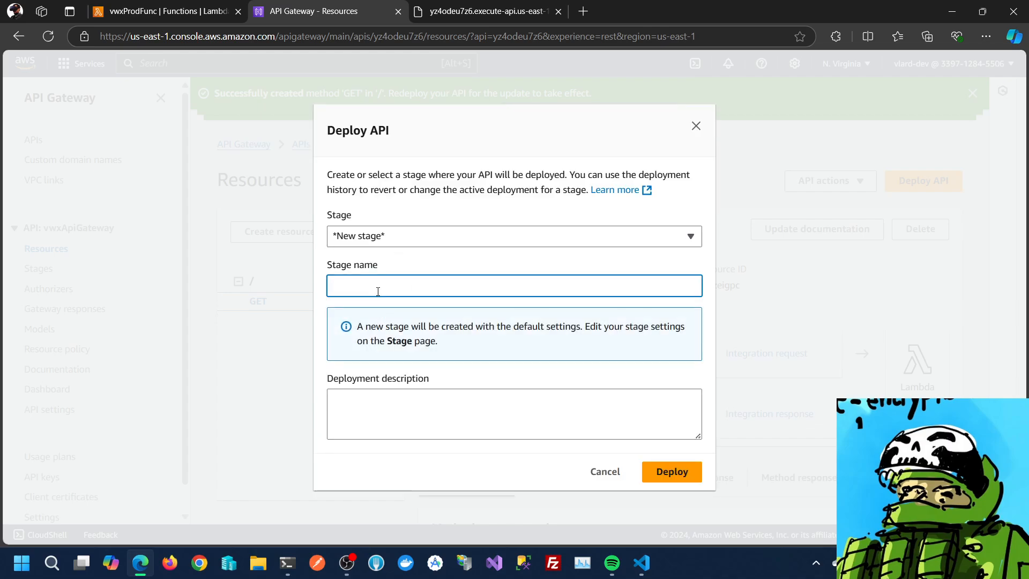
type("prod")
left_click(674, 474)
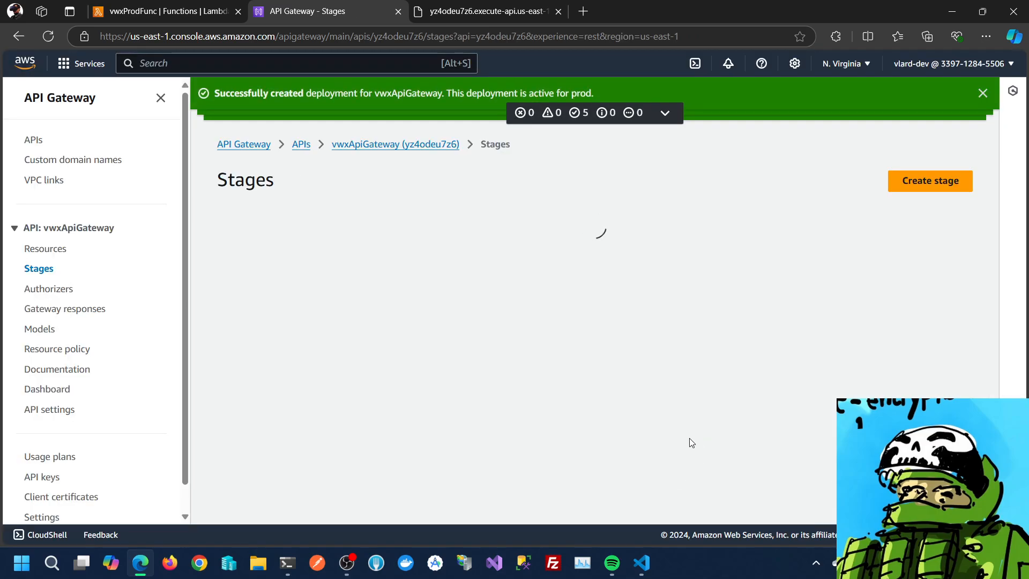
Review the prod stage's logging and stage variables sections, and check the endpoint response already open in the browser
scroll(575, 401, "down", 5)
scroll(575, 401, "down", 4)
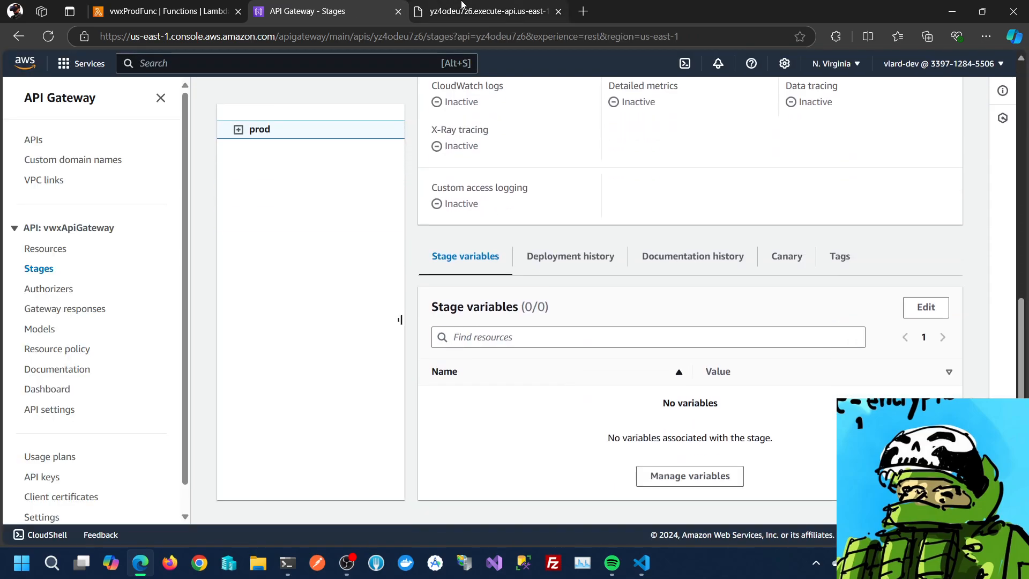
left_click(483, 10)
left_click_drag(21, 75, 19, 56)
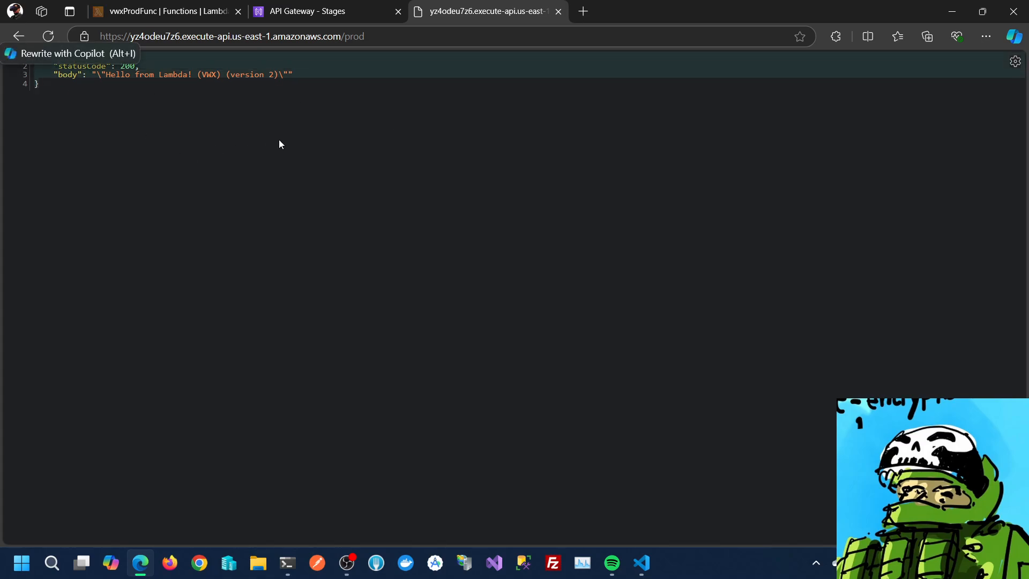
left_click(337, 7)
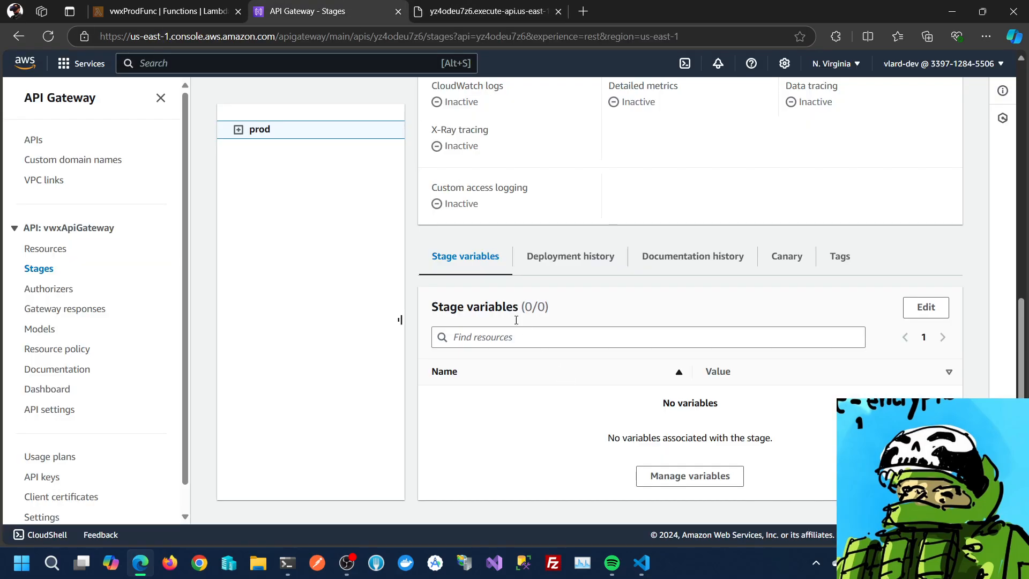
Copy the prod stage's invoke URL and load it in a new browser tab
scroll(516, 320, "up", 3)
scroll(533, 210, "up", 1)
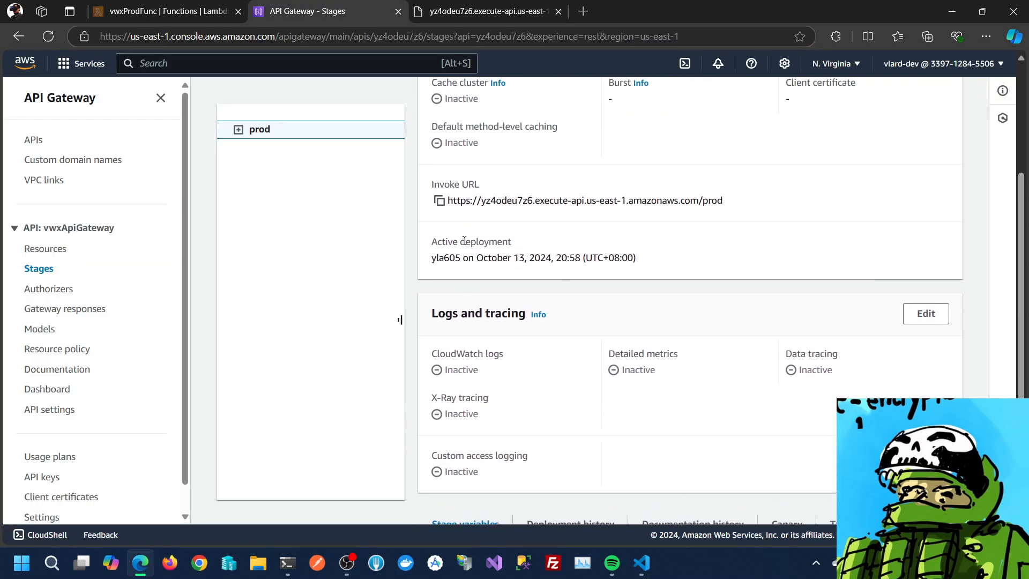
left_click(439, 200)
left_click(497, 10)
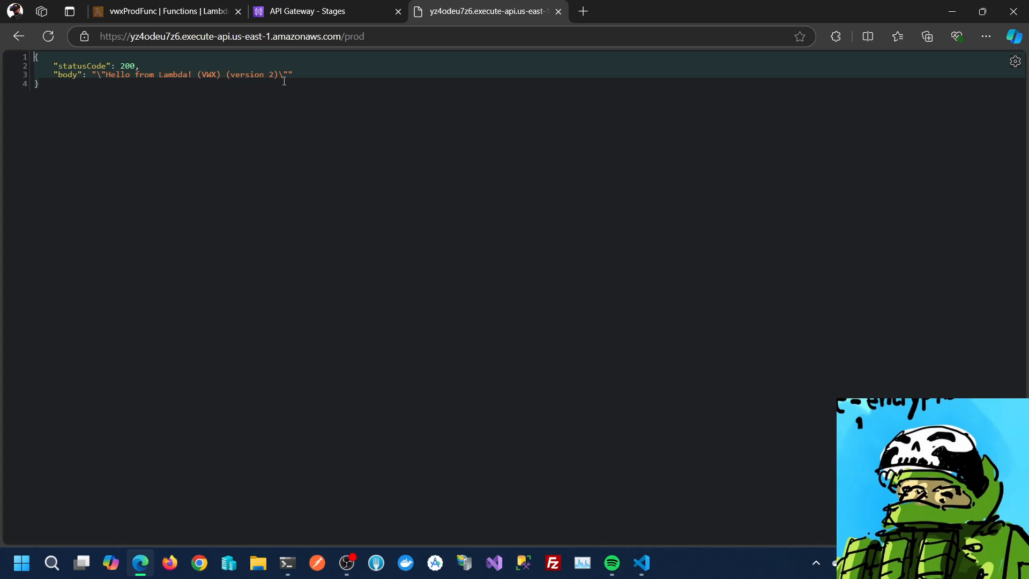
left_click(583, 11)
key("ctrl+v")
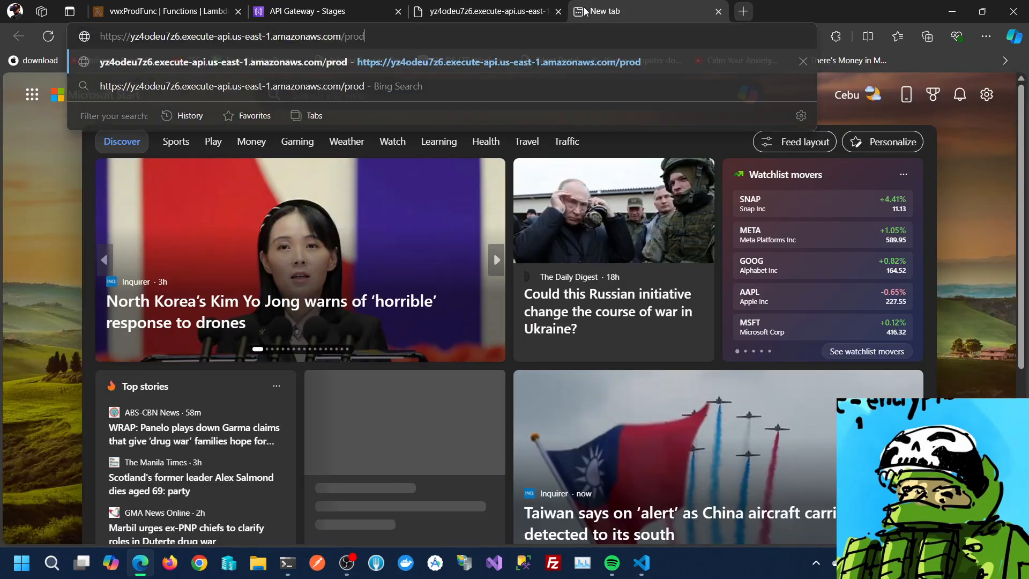
key("Return")
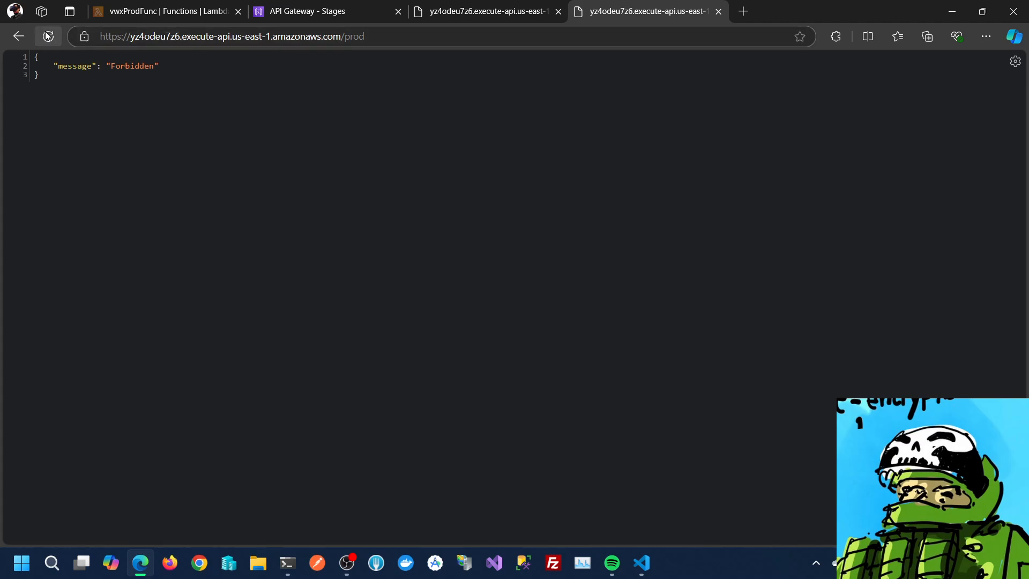
Reload the prod endpoint several times, compare its response with the earlier endpoint tab, and close the new tab
left_click(438, 35)
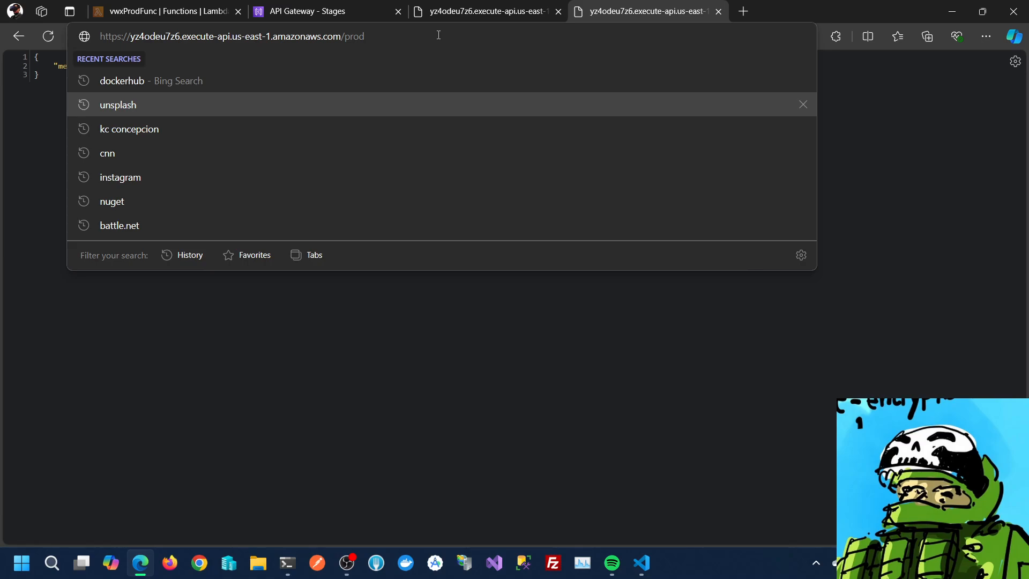
key("Return")
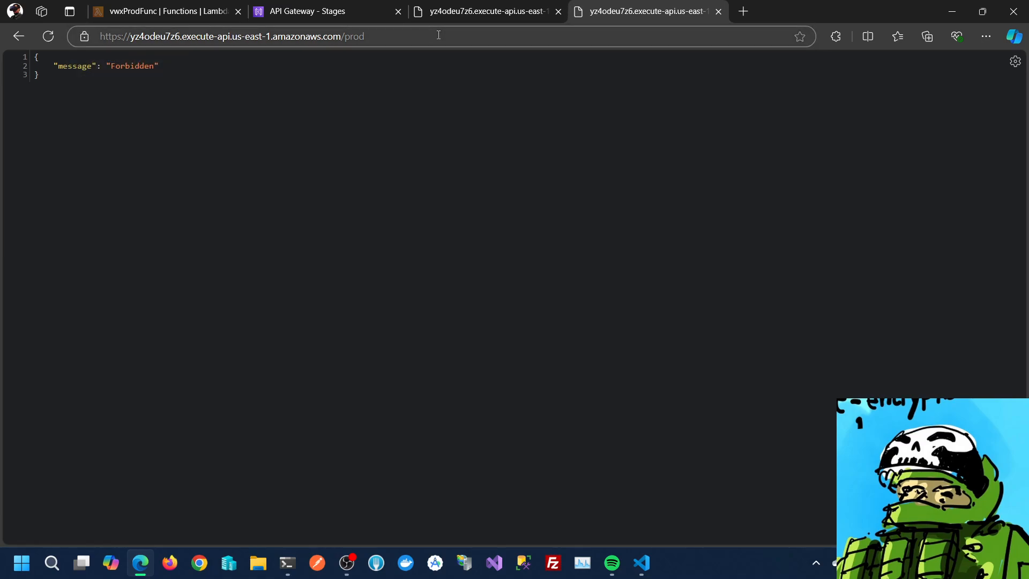
left_click(467, 7)
left_click(680, 5)
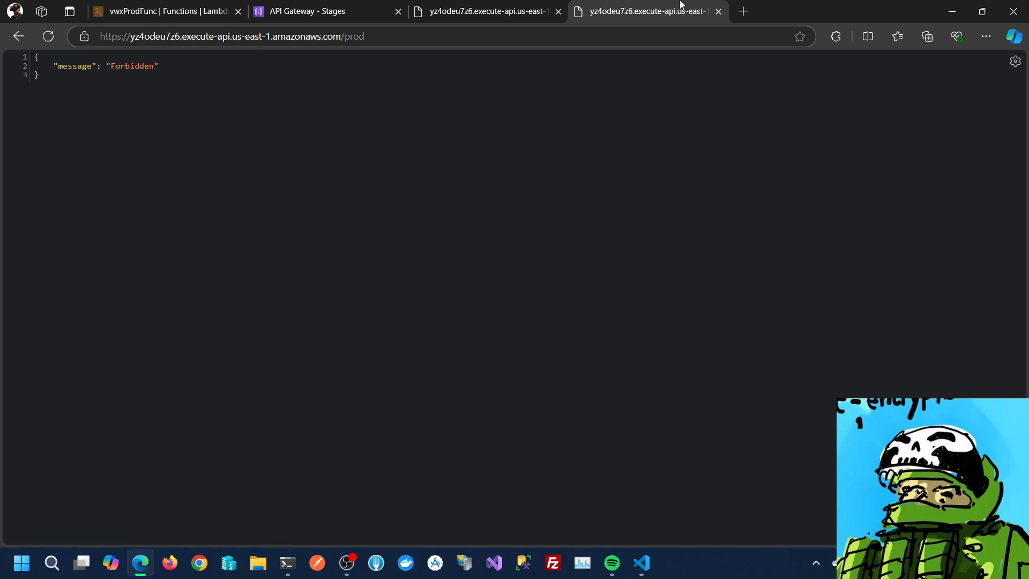
left_click(510, 7)
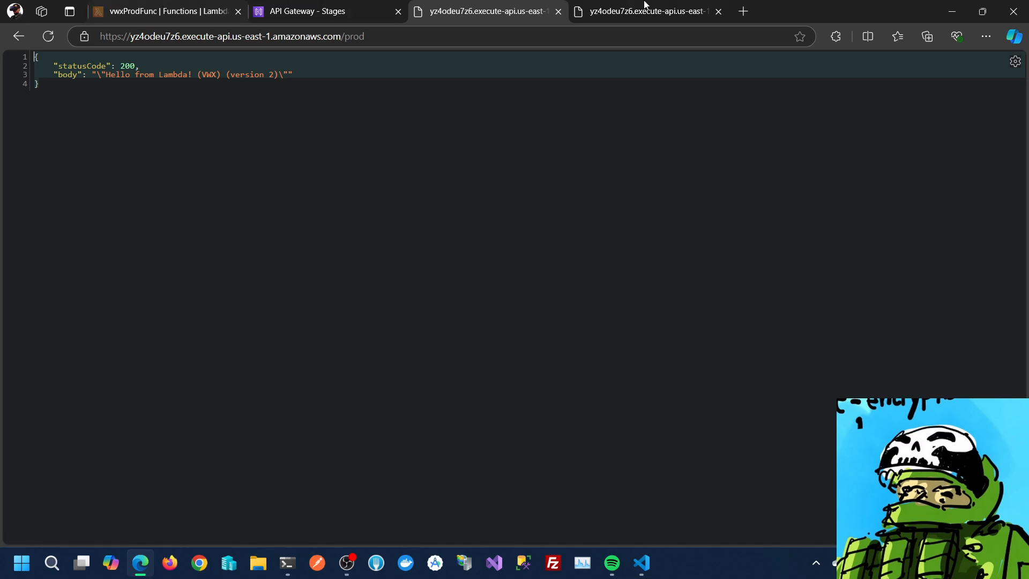
left_click(643, 7)
left_click(613, 30)
left_click(662, 29)
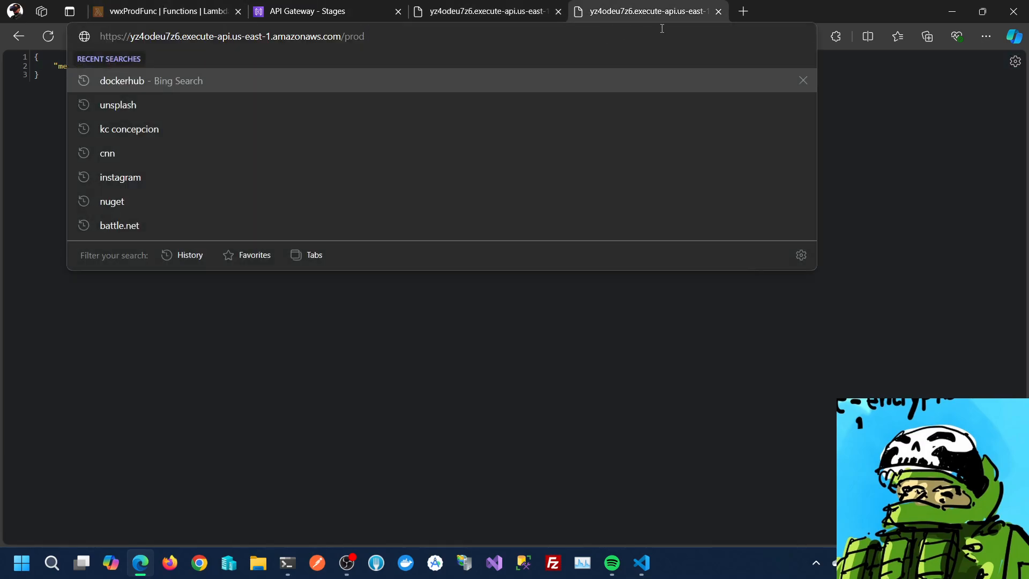
key("Return")
left_click(661, 29)
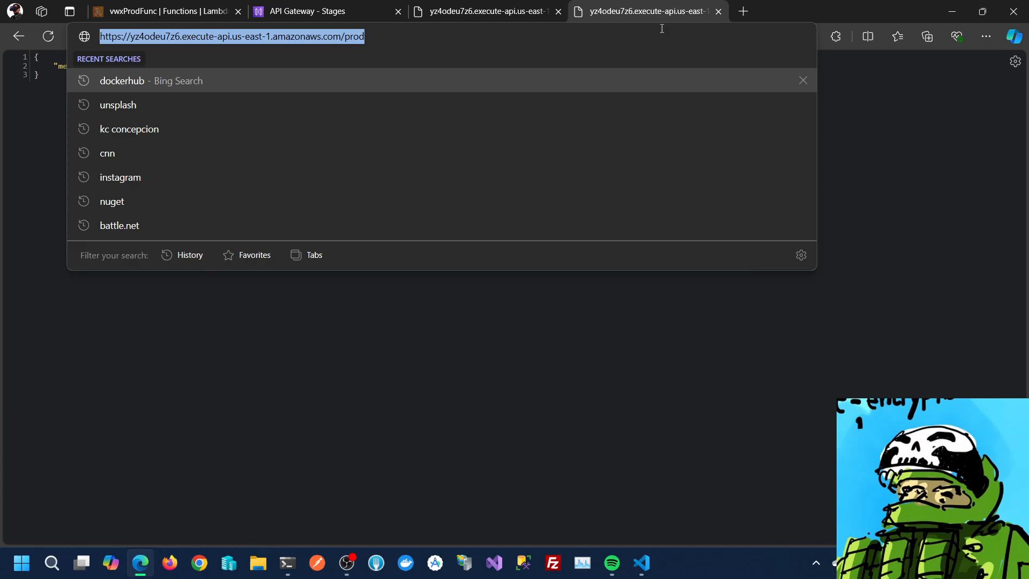
left_click(718, 12)
Copy the prod stage's invoke URL again and load it in a new tab with a trailing period added
left_click(322, 11)
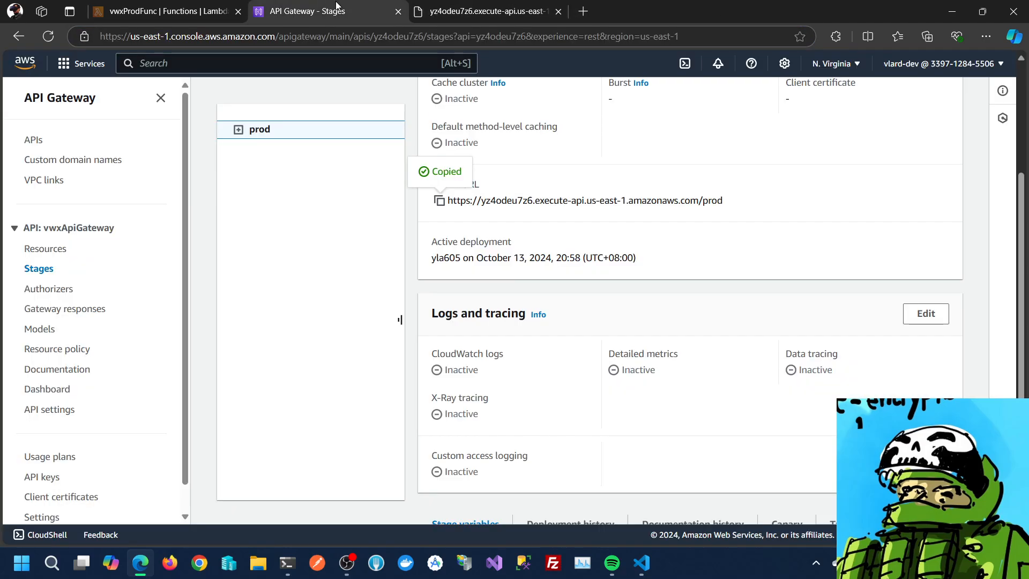
scroll(641, 348, "up", 4)
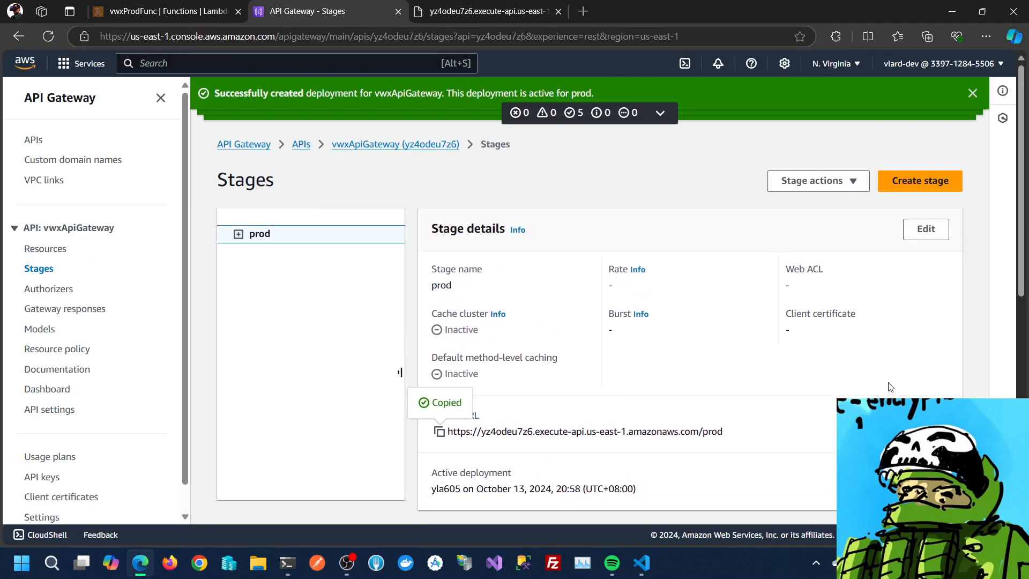
left_click(439, 432)
left_click(583, 11)
key("ctrl+v")
type(".")
key("Return")
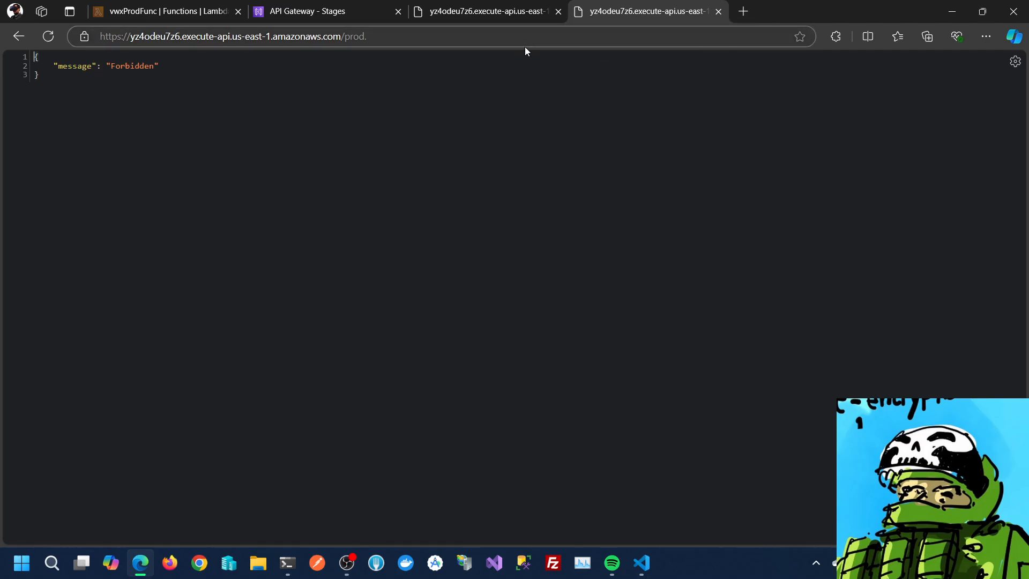
Load the endpoint URL without the trailing period in a separate browser window, and close that window
left_click(539, 43)
key("BackSpace")
key("shift+Return")
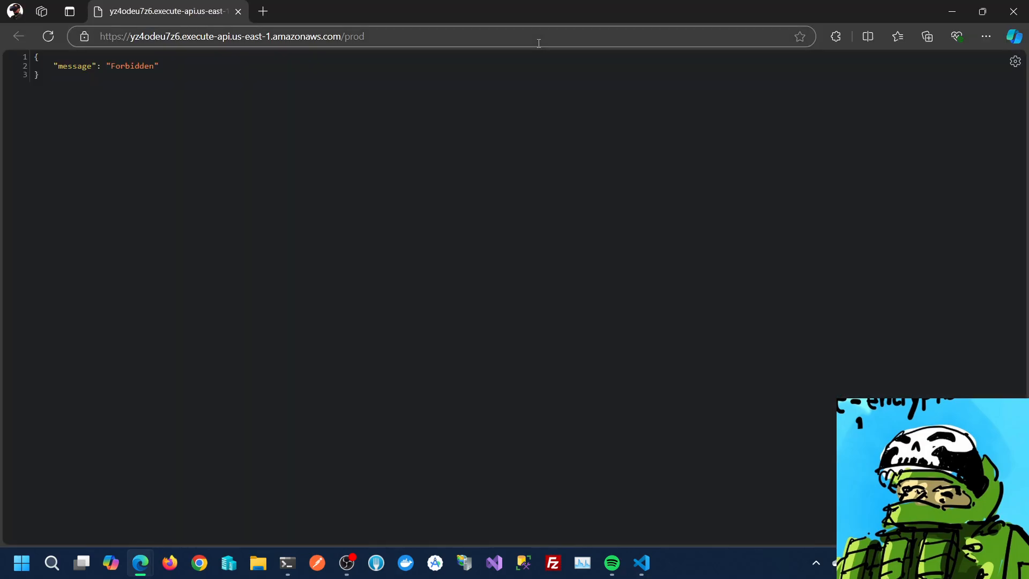
left_click(238, 11)
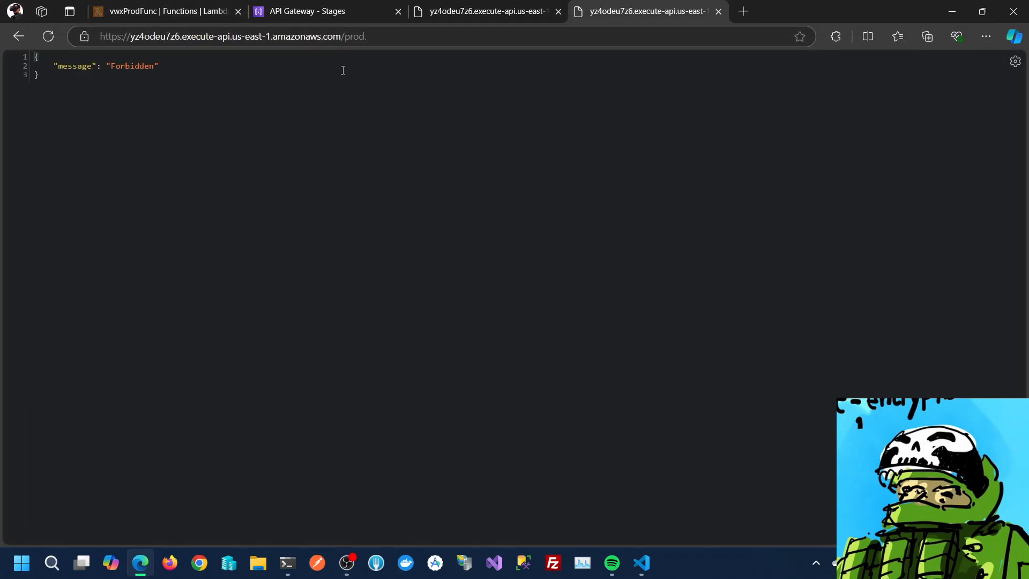
Open version 1 of vwxProdFunc in Lambda and check its triggers and permissions
left_click(186, 7)
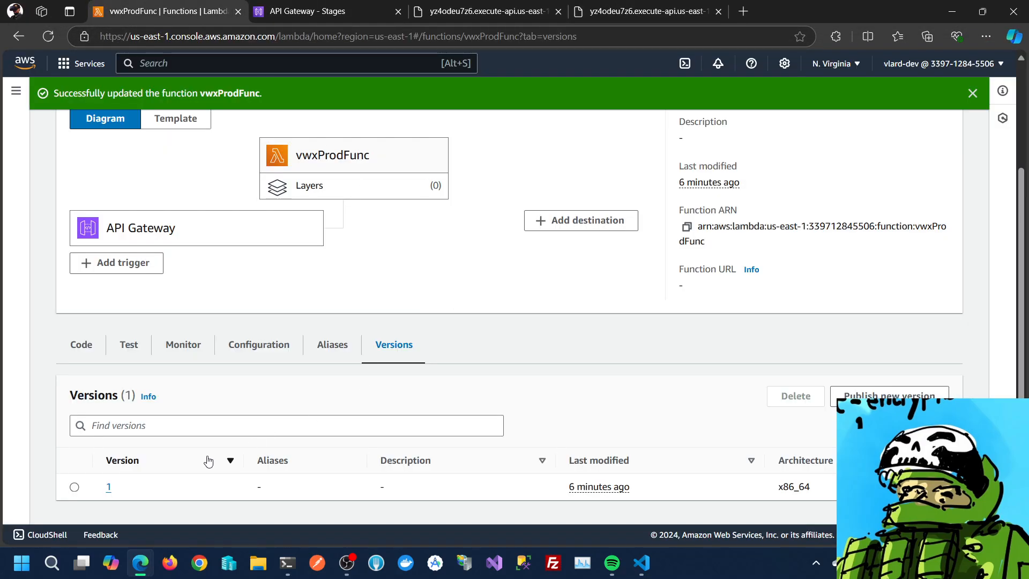
left_click(109, 486)
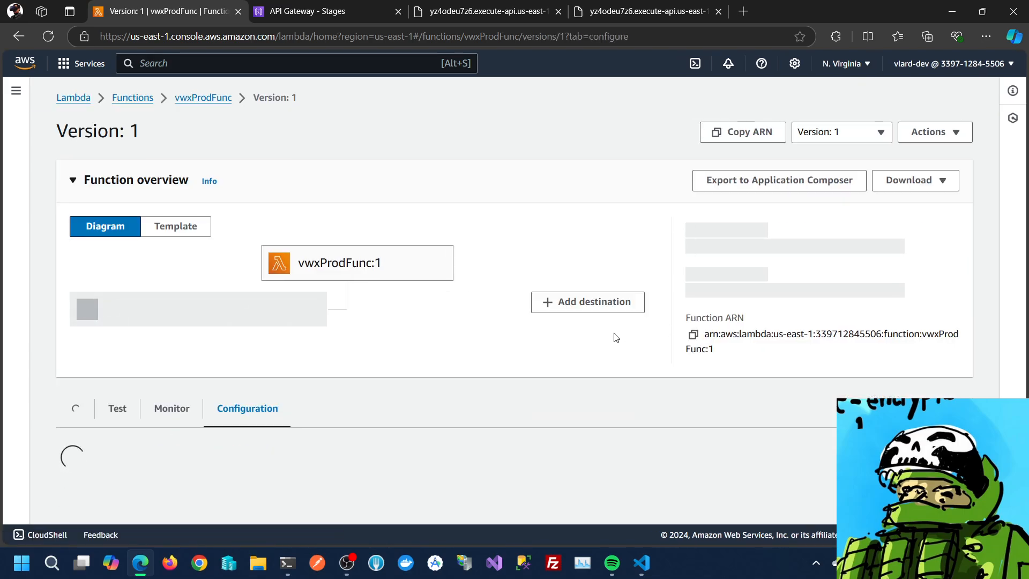
scroll(613, 337, "down", 3)
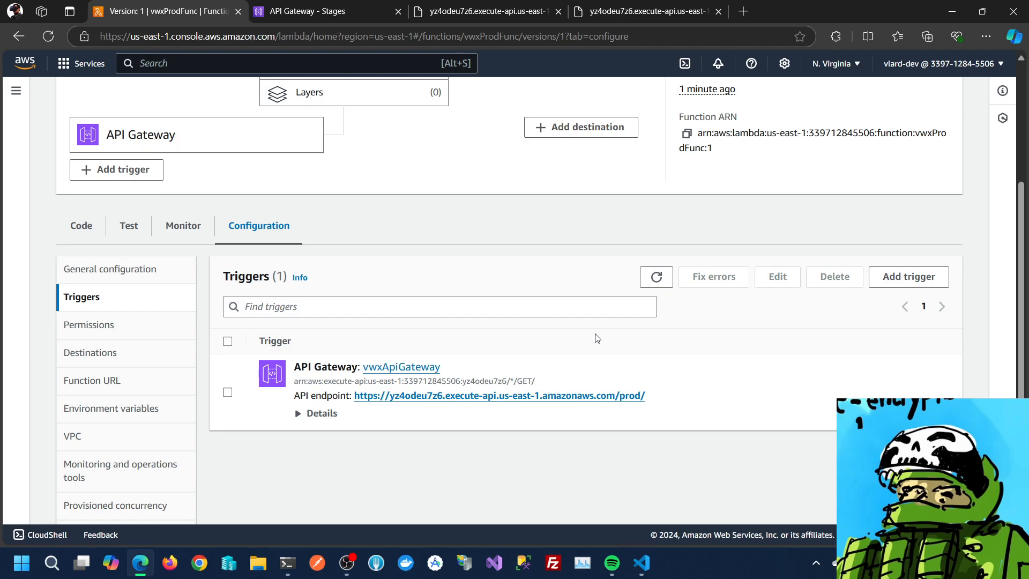
left_click(104, 327)
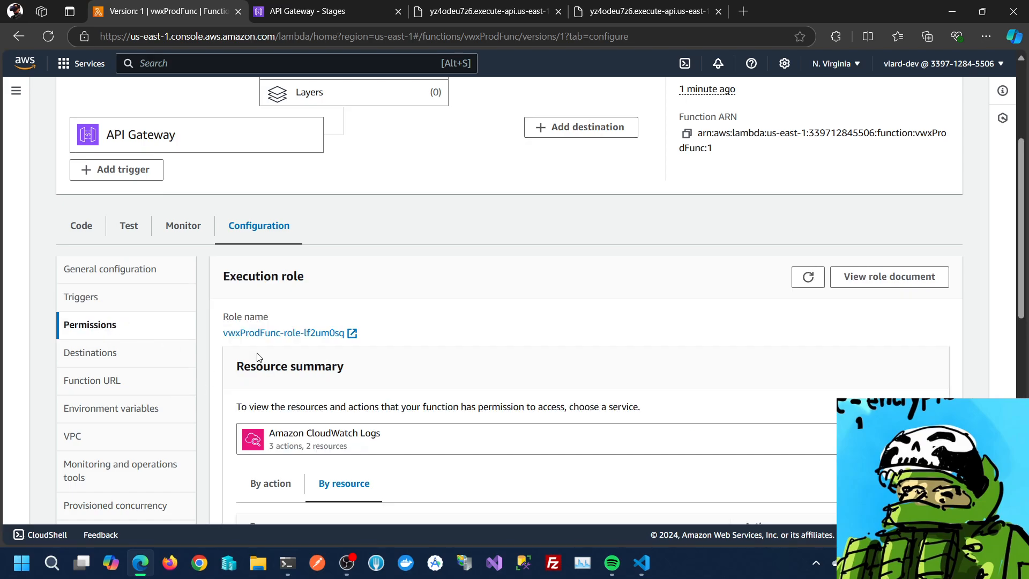
Examine the vwxApiGateway trigger's details on version 1 of vwxProdFunc and check the endpoint tab's response again
scroll(467, 400, "down", 3)
scroll(467, 404, "up", 3)
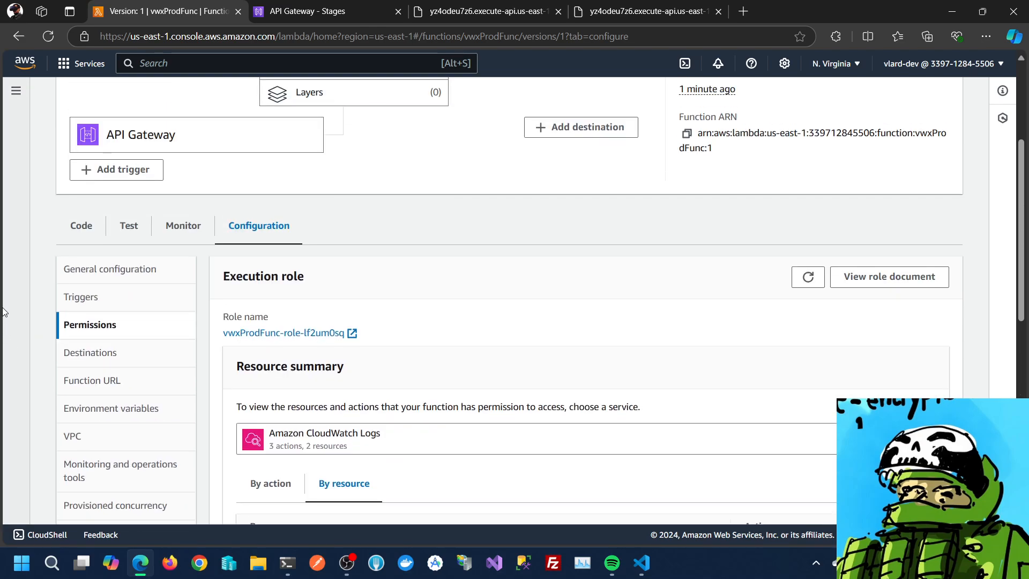
left_click(96, 299)
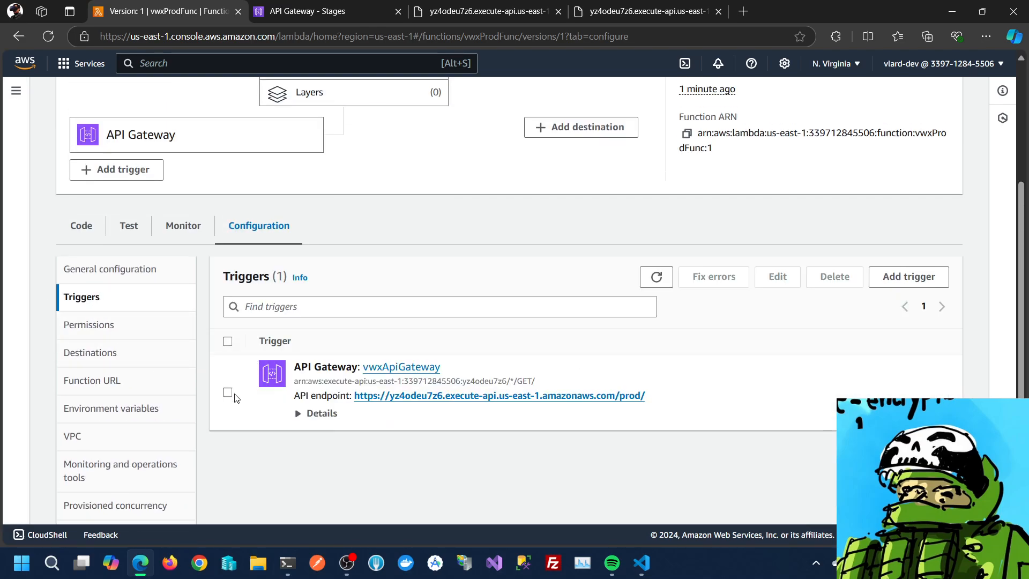
left_click(228, 393)
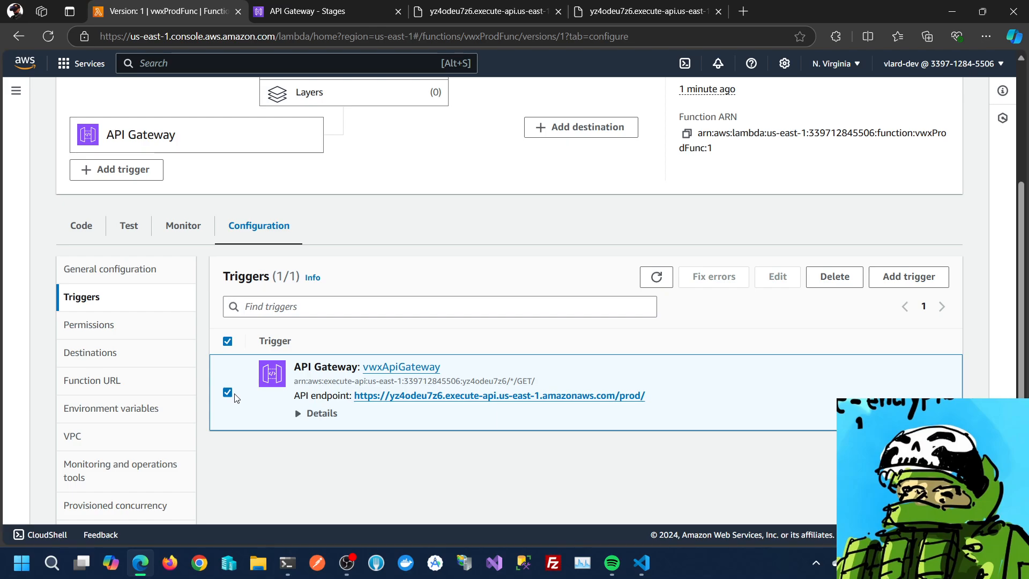
left_click(299, 414)
scroll(301, 414, "down", 1)
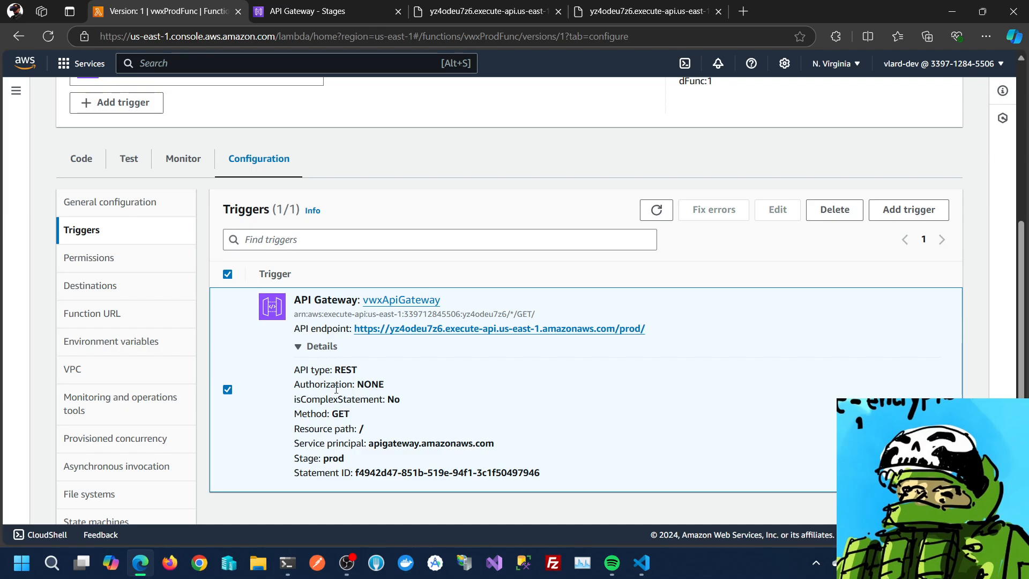
scroll(509, 375, "up", 4)
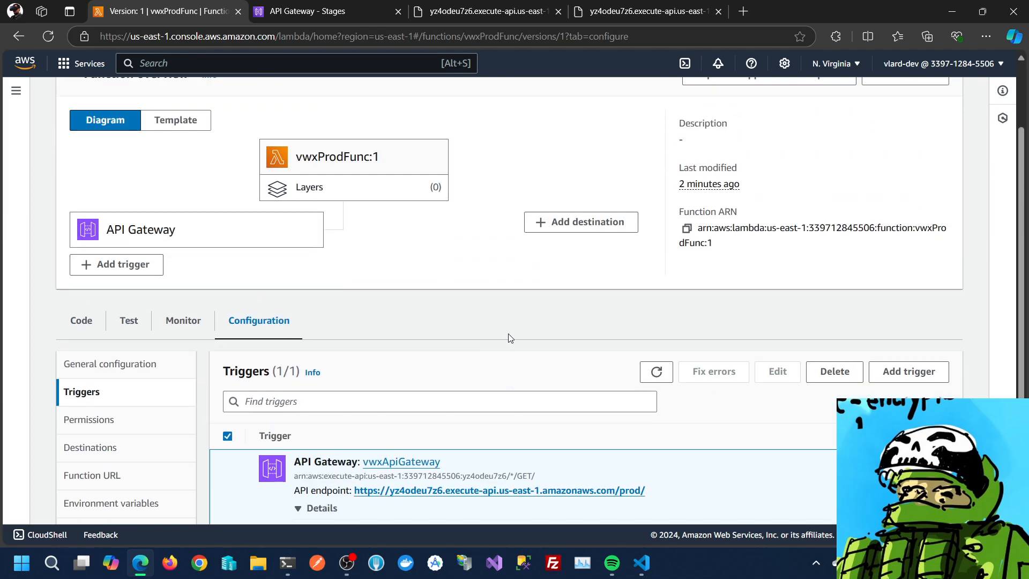
left_click(616, 8)
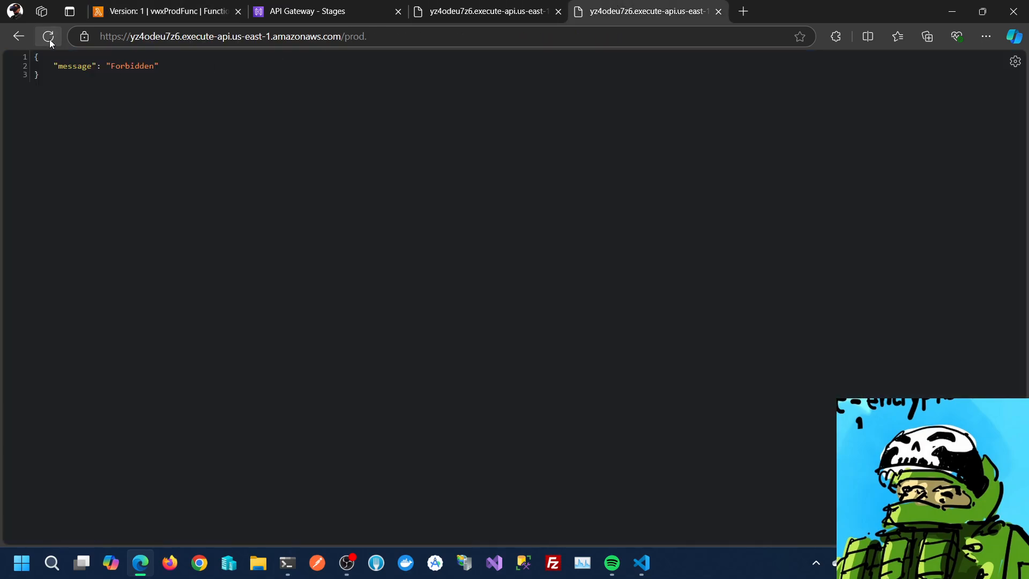
left_click(93, 7)
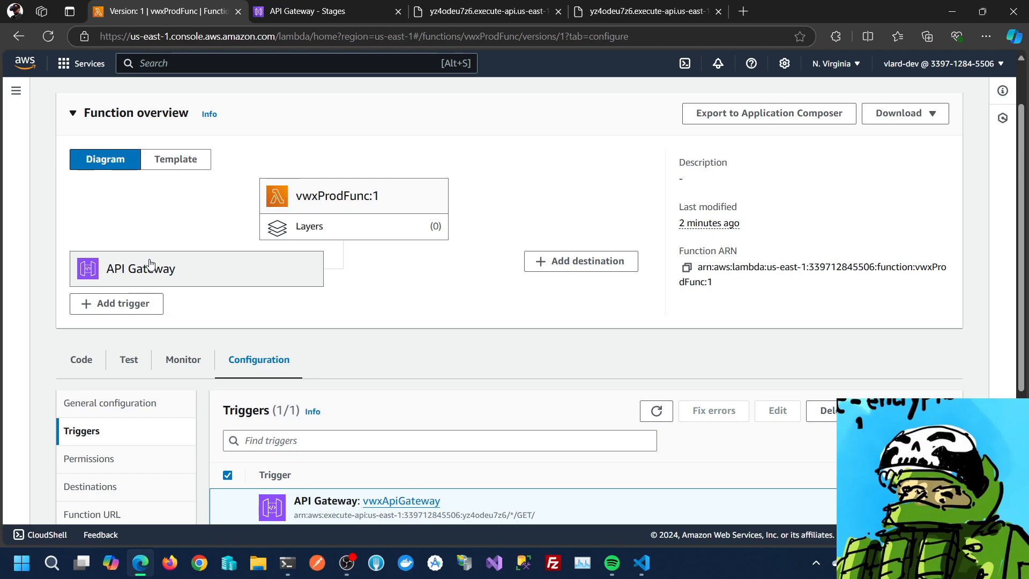
Delete the vwxApiGateway API Gateway trigger from version 1 of vwxProdFunc
scroll(220, 289, "down", 3)
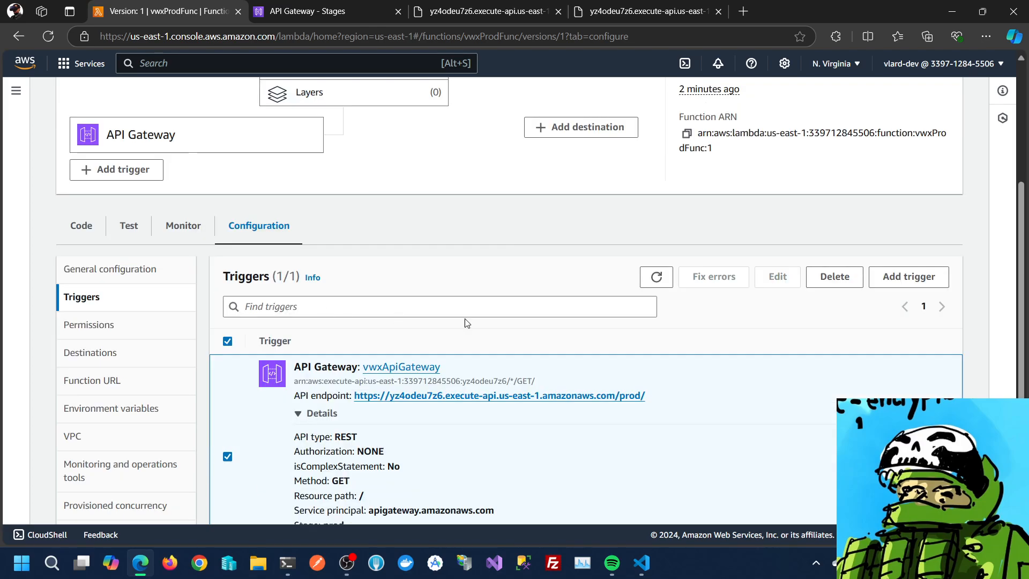
left_click(825, 276)
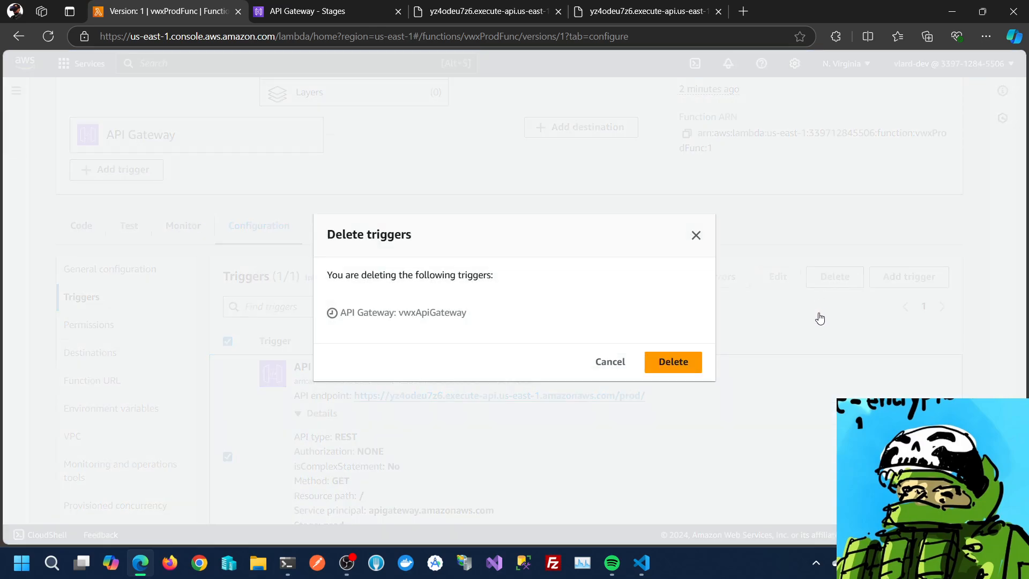
left_click(688, 369)
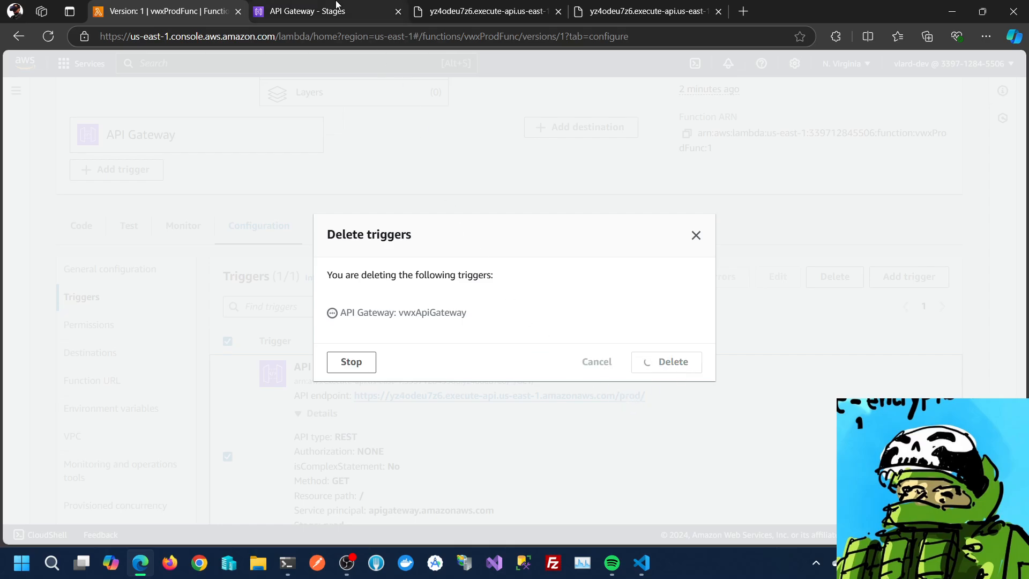
left_click(682, 361)
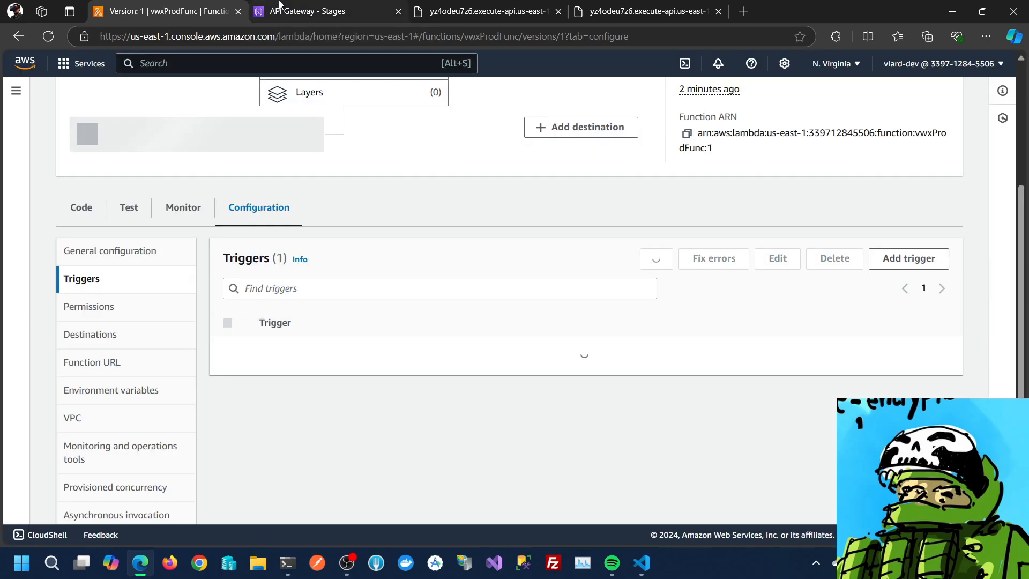
Permanently delete vwxApiGateway's prod stage in API Gateway, entering "confirm" to authorize the deletion
left_click(319, 7)
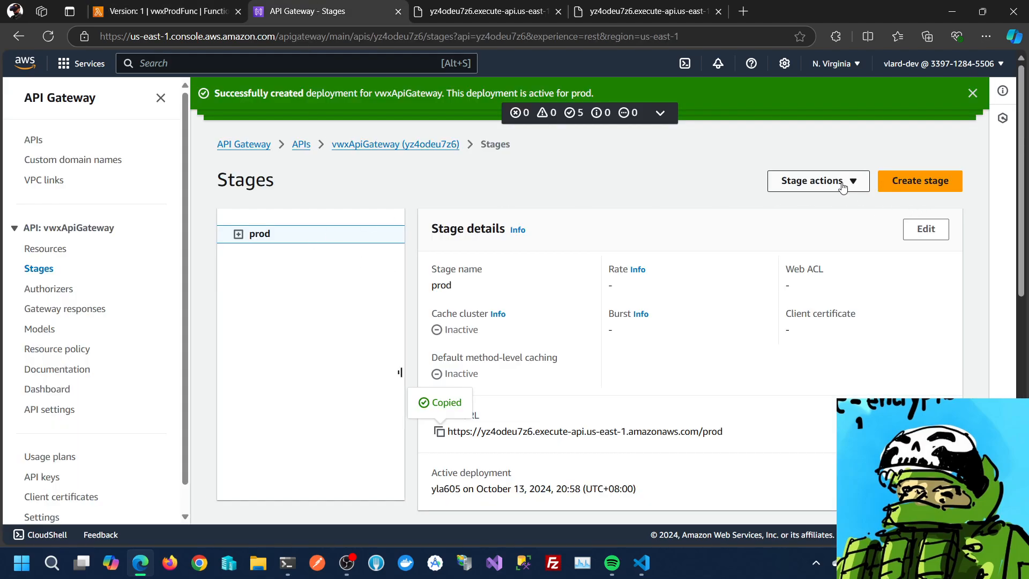
left_click(818, 180)
left_click(822, 262)
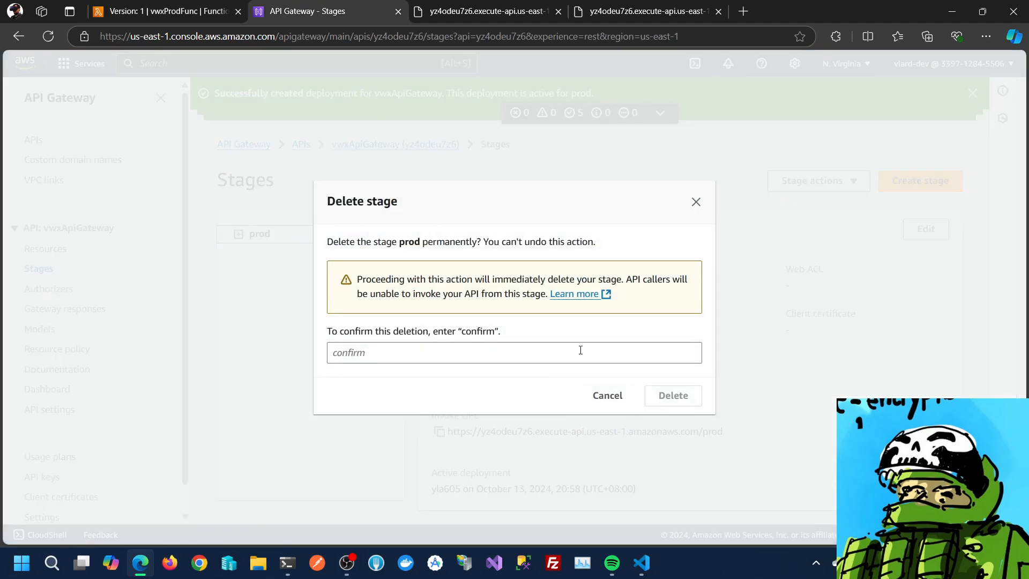
left_click(567, 347)
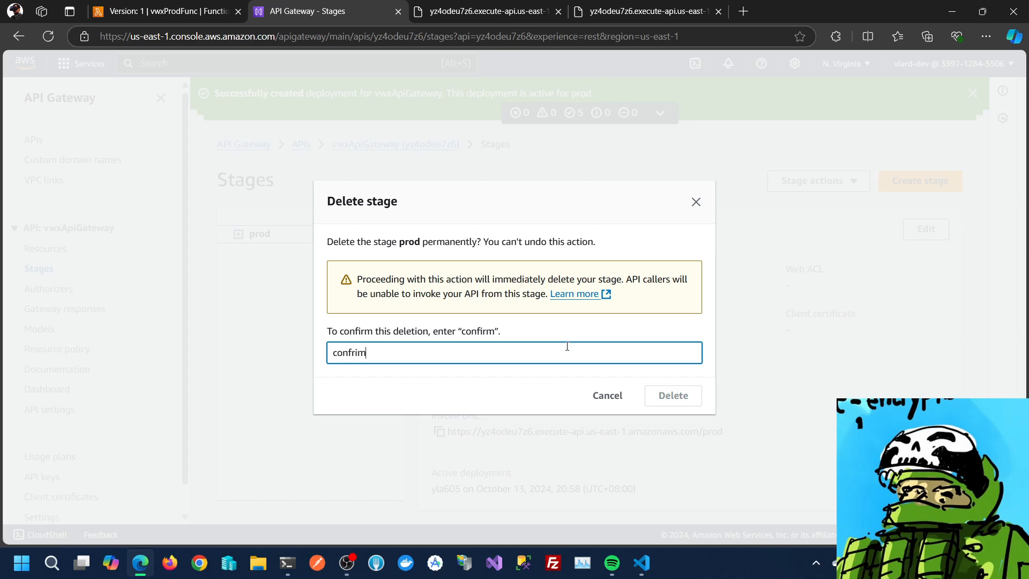
type("confirm")
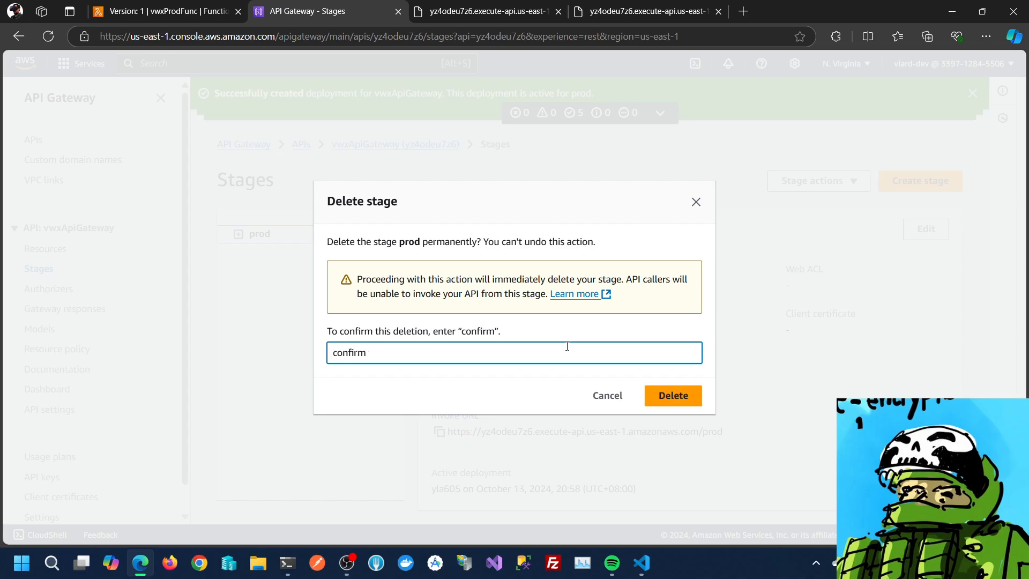
left_click(684, 390)
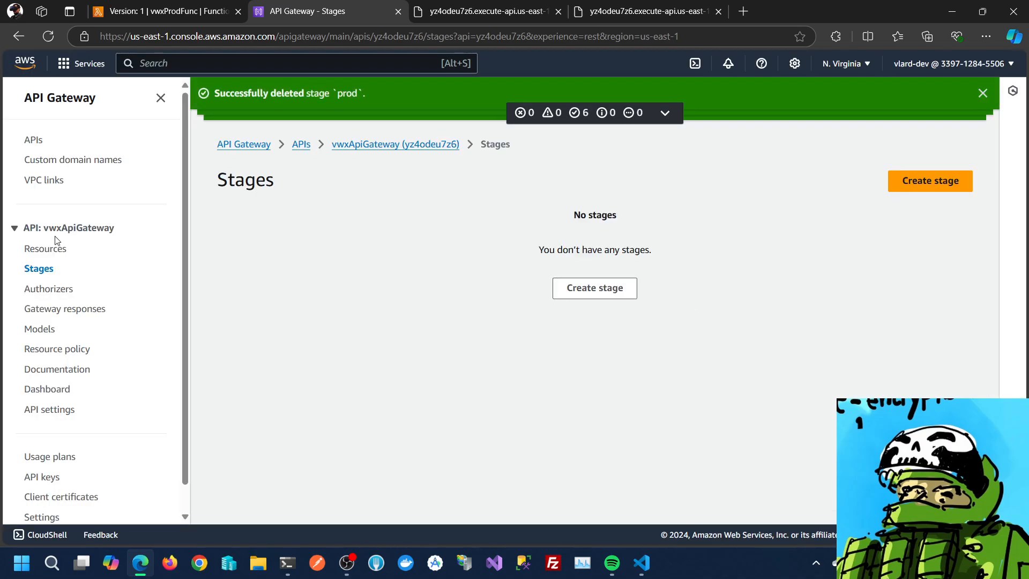
Delete the GET method from vwxApiGateway's root resource
left_click(44, 251)
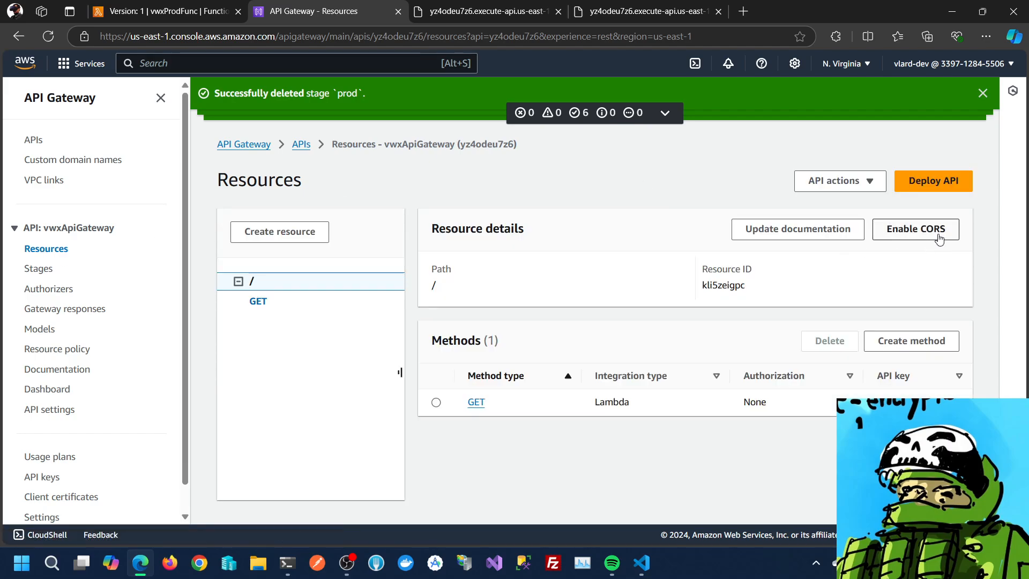
left_click(435, 402)
left_click(805, 341)
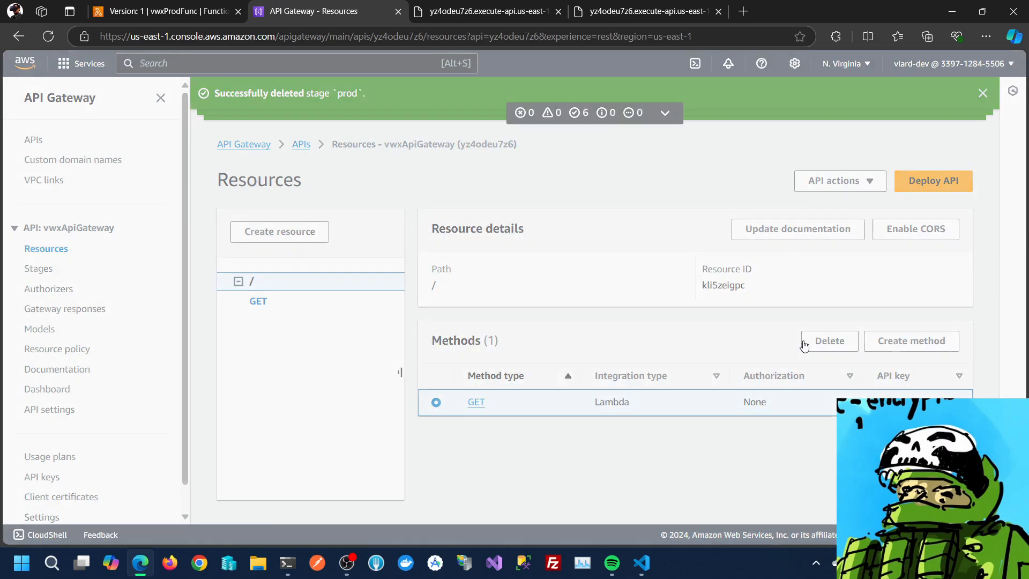
left_click(673, 347)
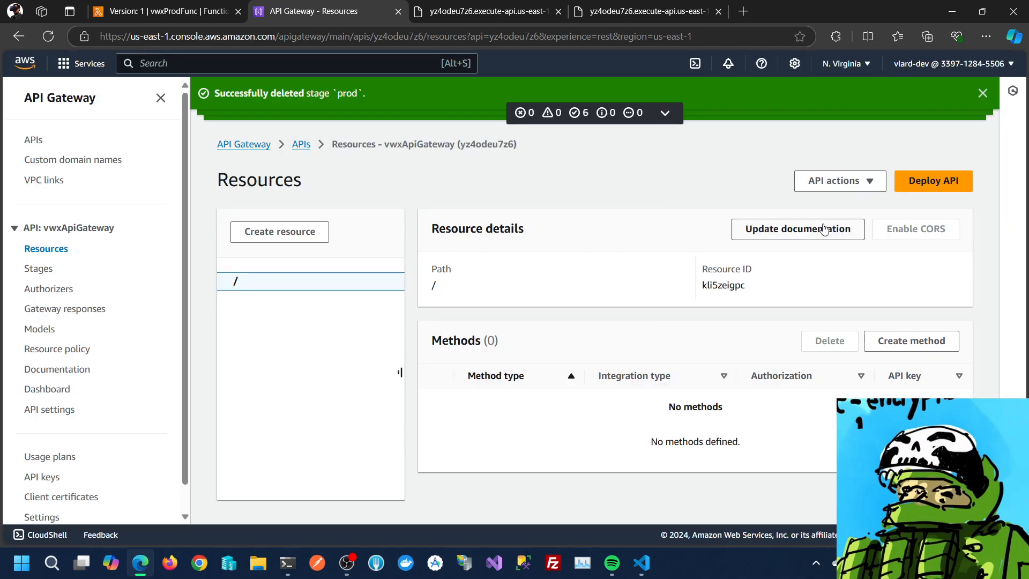
Create a GET method on the root resource with a Lambda integration, using the vwxProdFunc ARN with ":1" appended
left_click(911, 341)
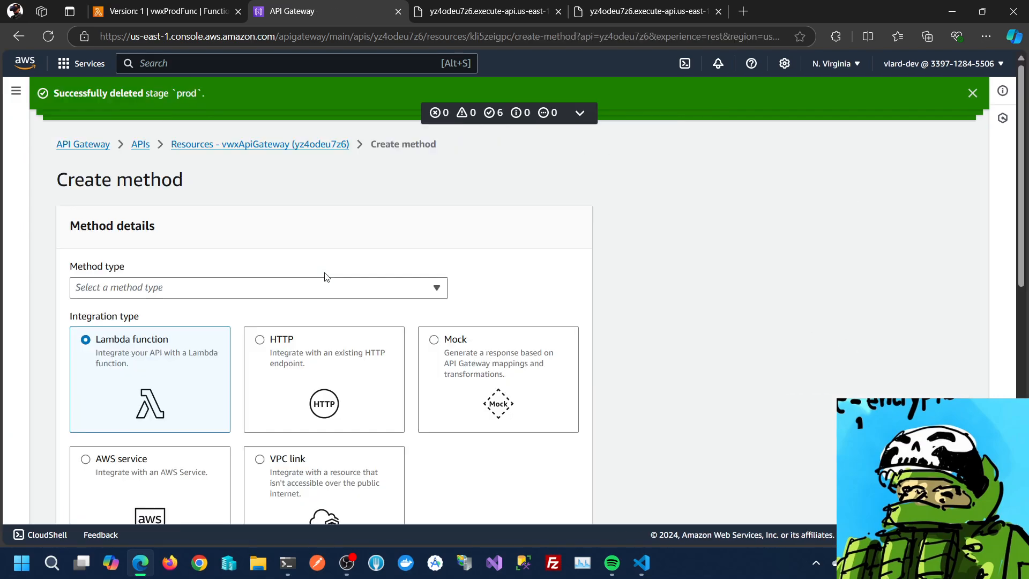
left_click(150, 288)
left_click(132, 346)
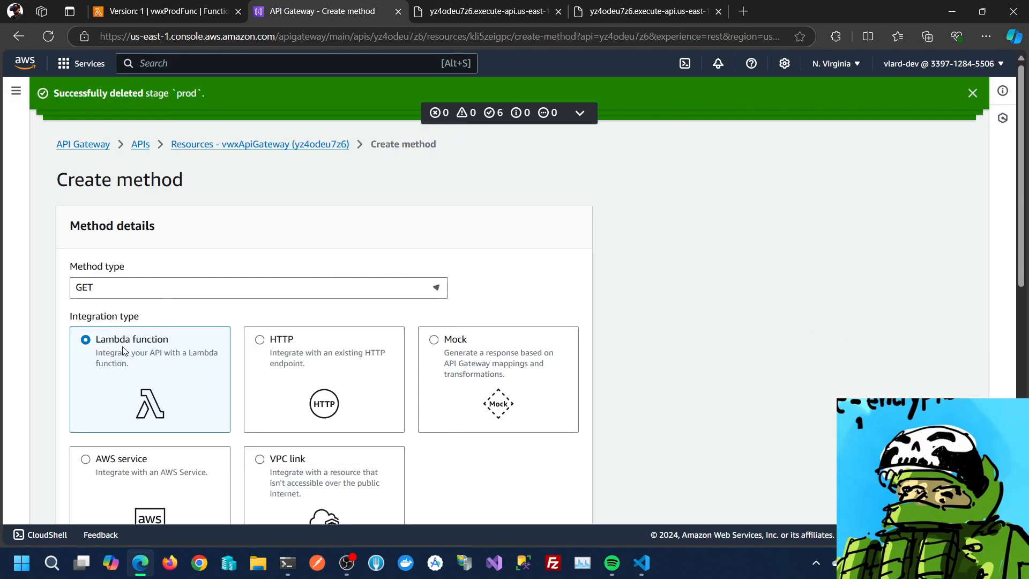
scroll(129, 367, "down", 5)
left_click(289, 375)
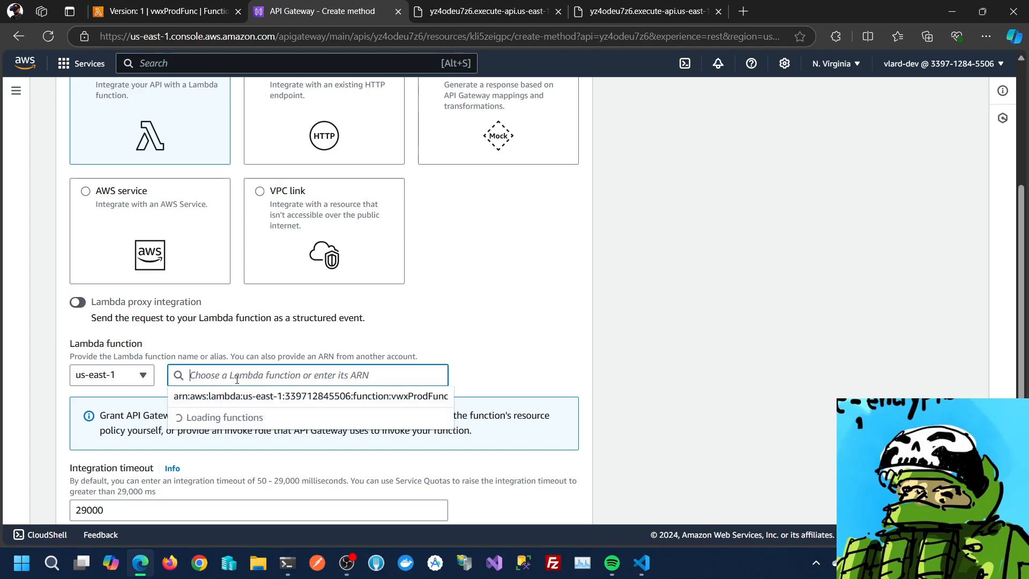
left_click(294, 399)
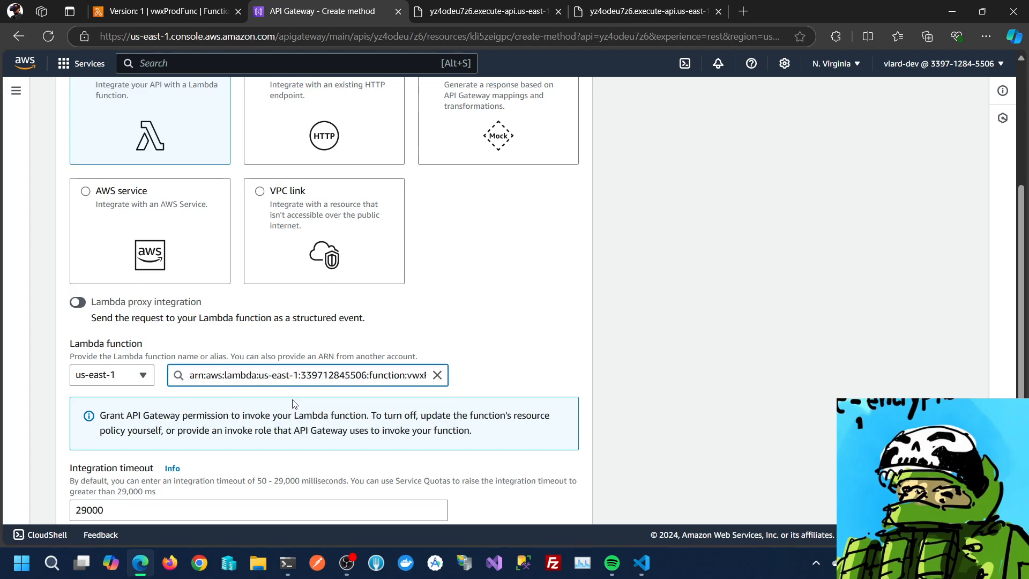
type(":1")
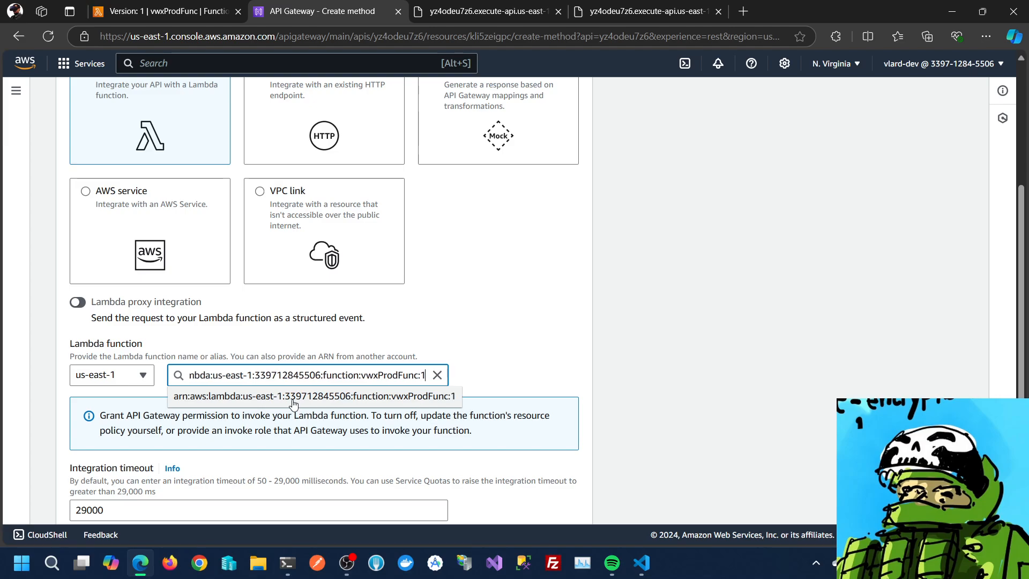
left_click(293, 396)
scroll(790, 333, "down", 5)
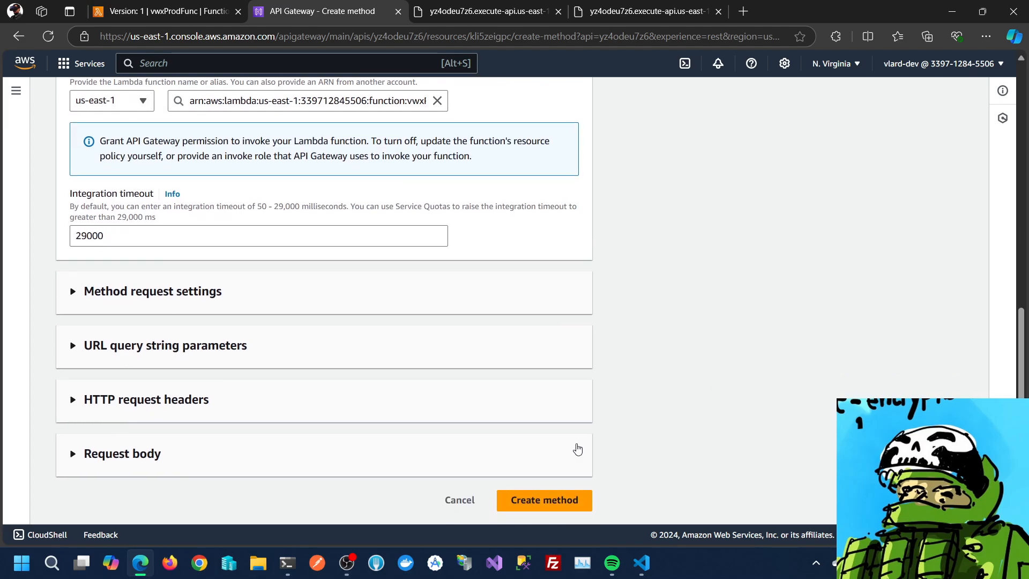
left_click(517, 513)
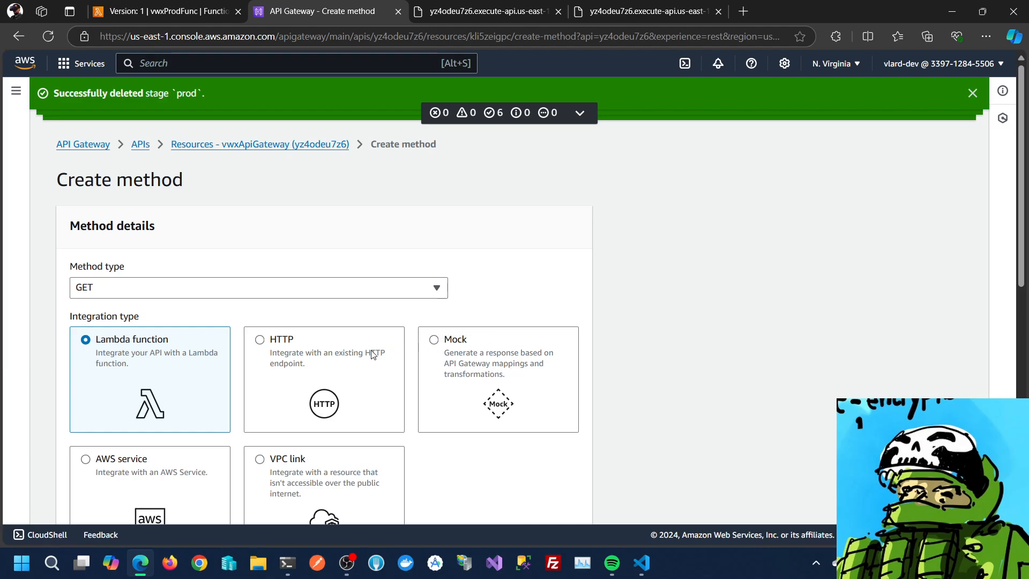
scroll(370, 375, "down", 5)
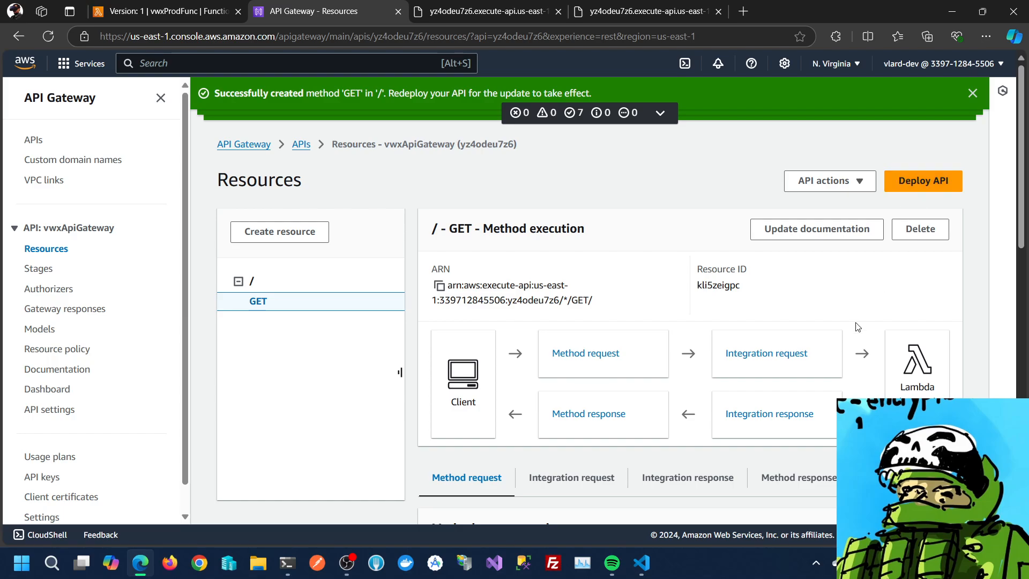
Deploy vwxApiGateway to a new stage named prod
scroll(839, 327, "down", 5)
scroll(847, 354, "up", 5)
left_click(921, 182)
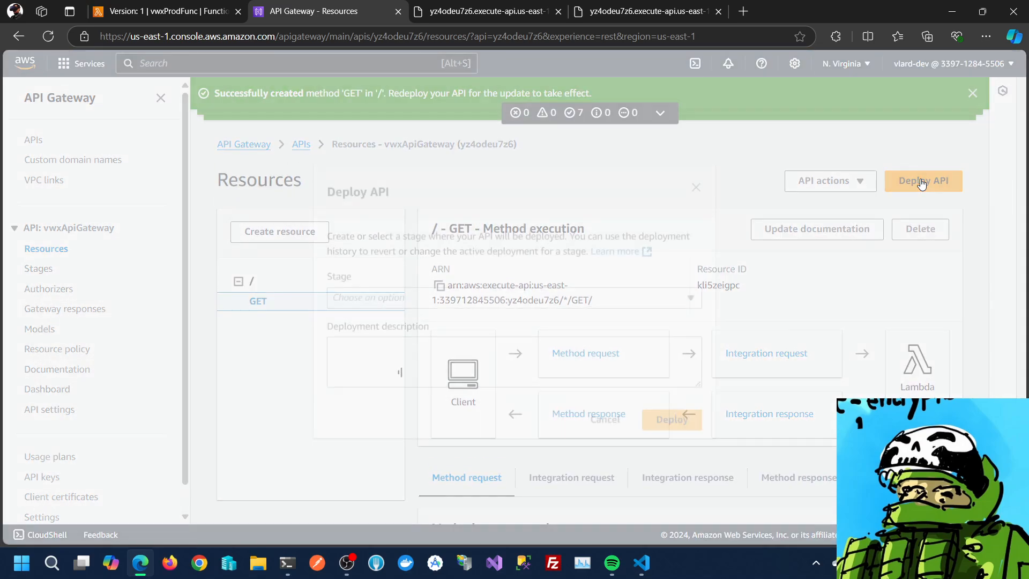
left_click(409, 298)
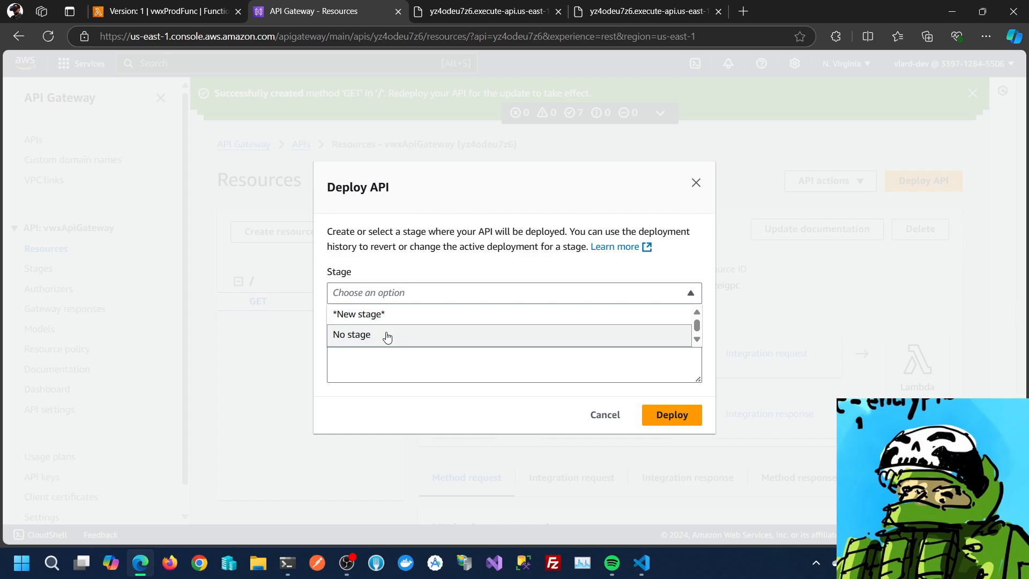
left_click(385, 314)
left_click(386, 282)
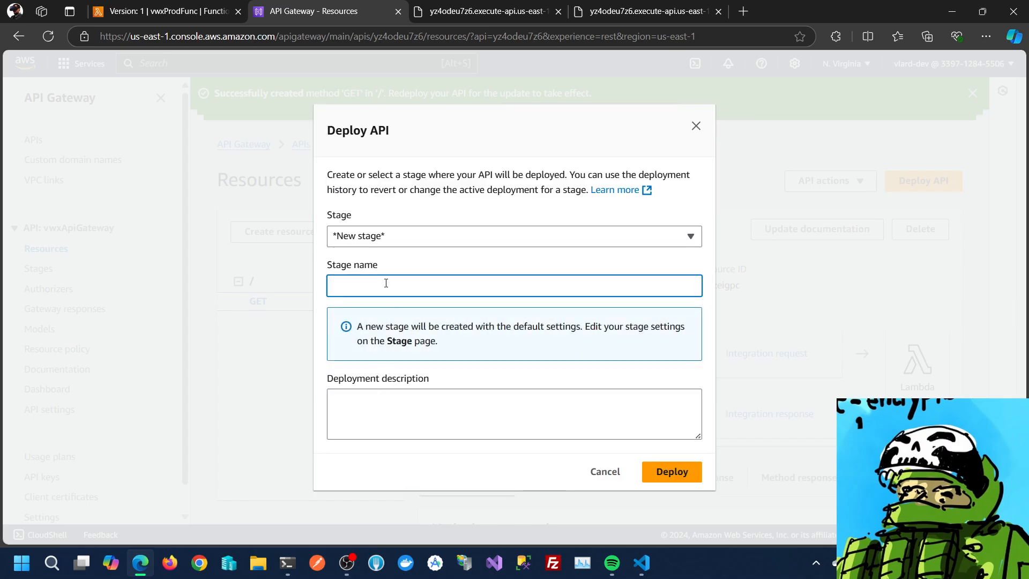
left_click(673, 474)
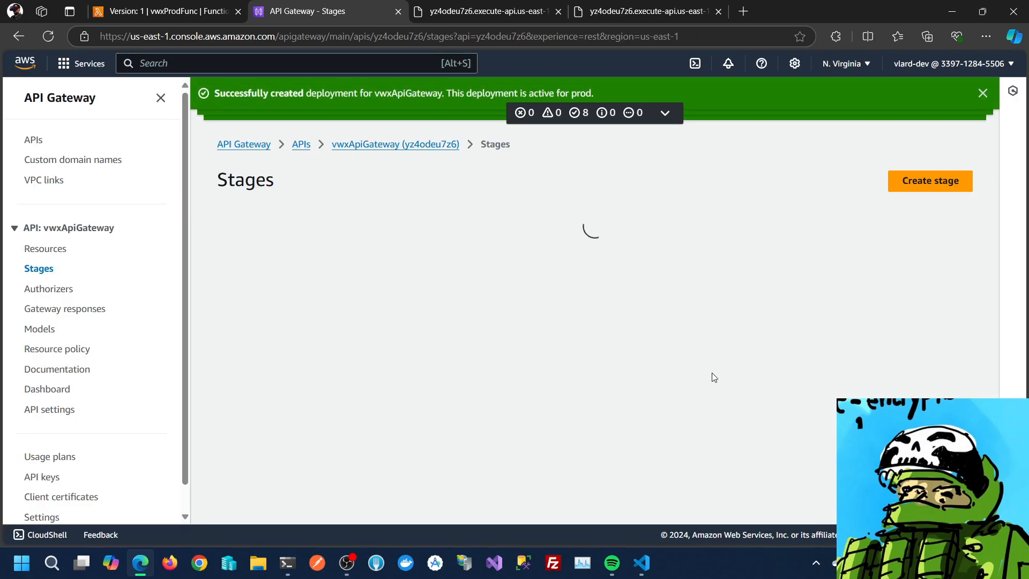
Copy the prod stage's invoke URL, open it in the existing endpoint browser tab, and reload it to test the response
scroll(685, 345, "down", 1)
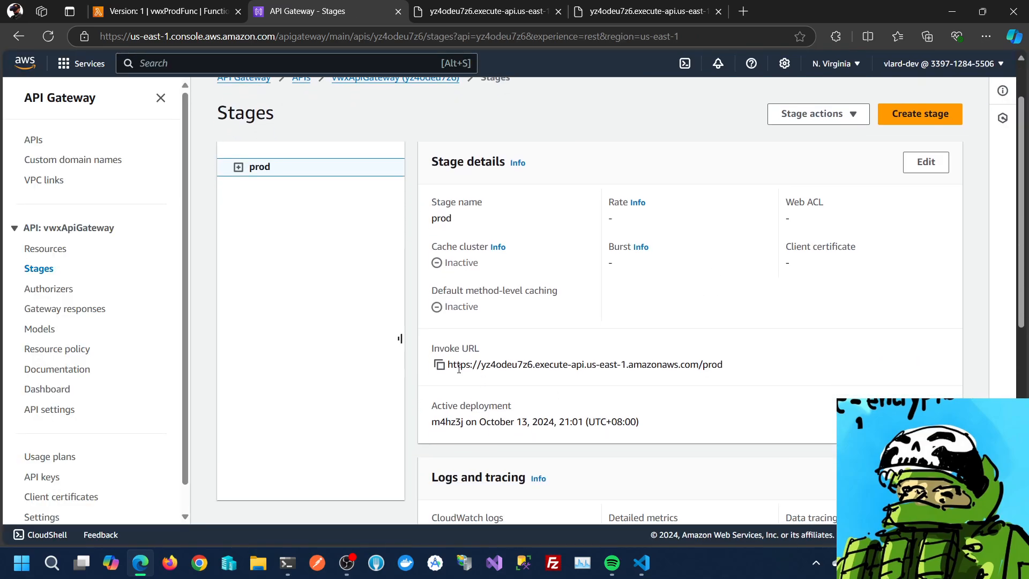
left_click(440, 367)
left_click(691, 12)
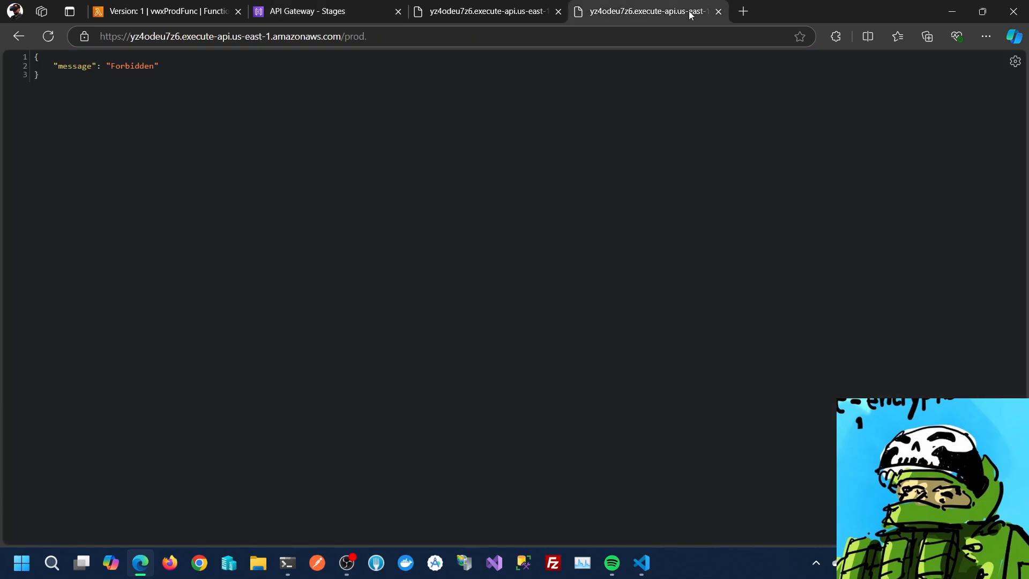
left_click(651, 35)
key("ctrl+v")
key("Return")
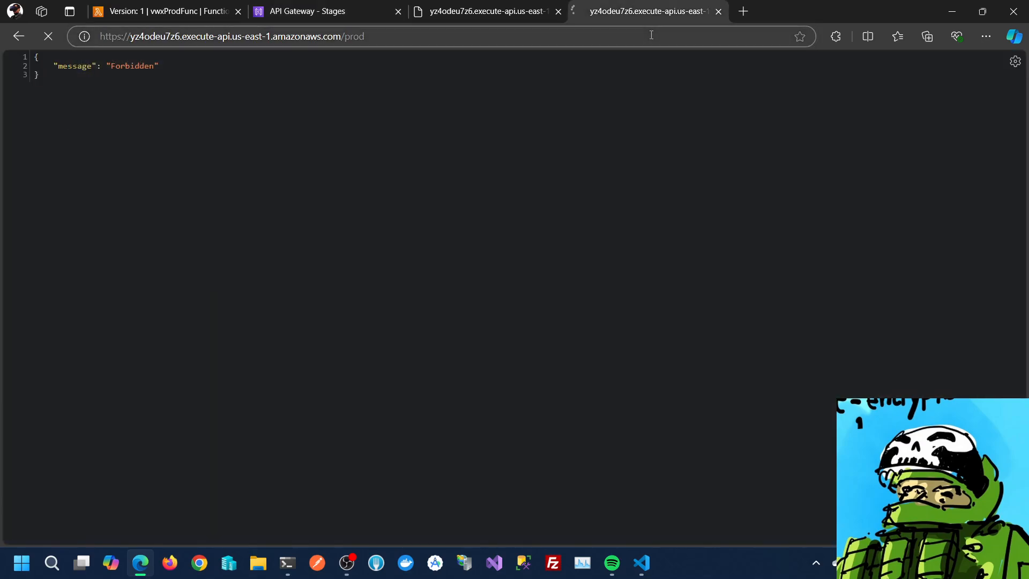
left_click(642, 39)
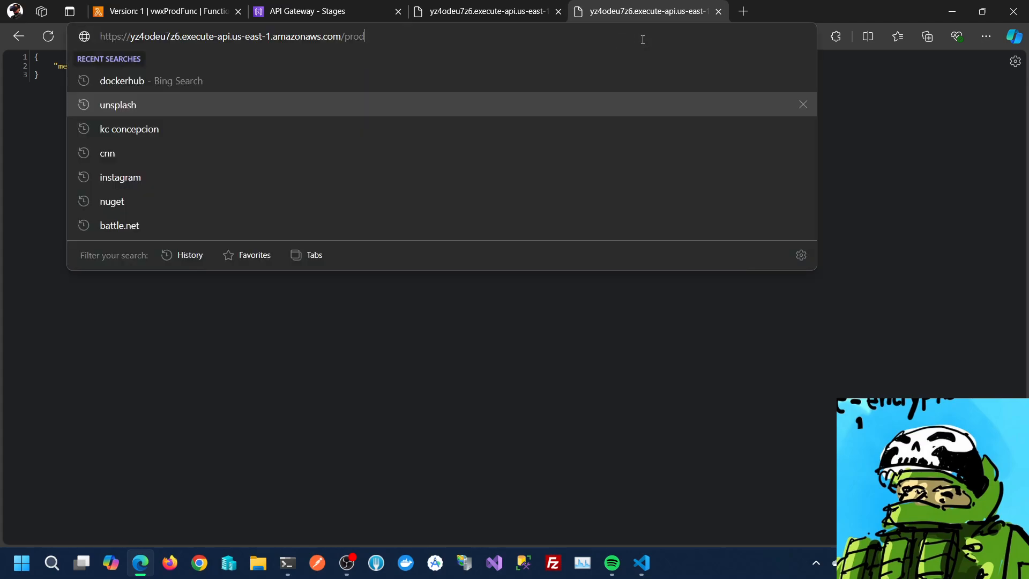
key("Return")
left_click(644, 39)
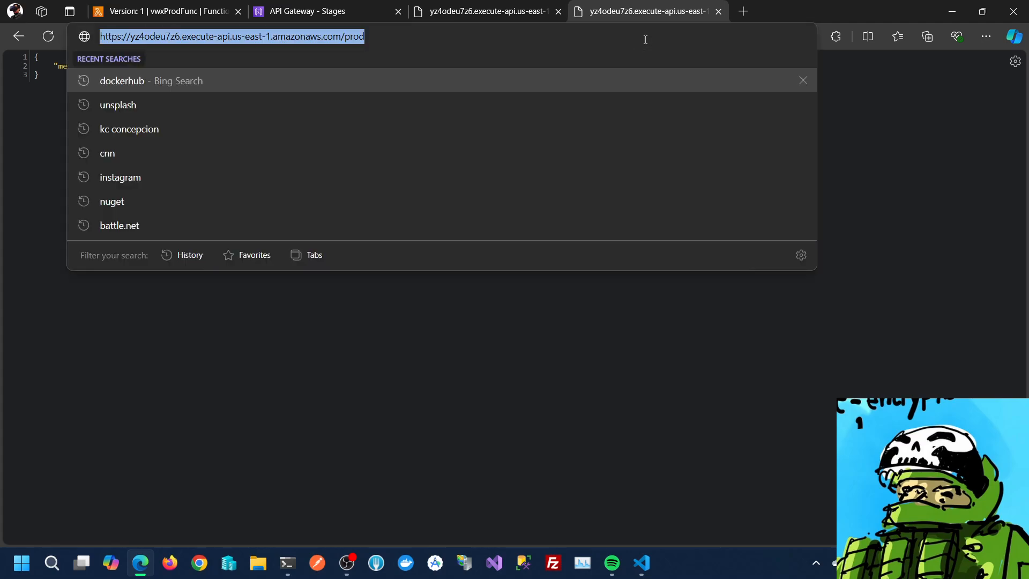
left_click(646, 39)
key("Return")
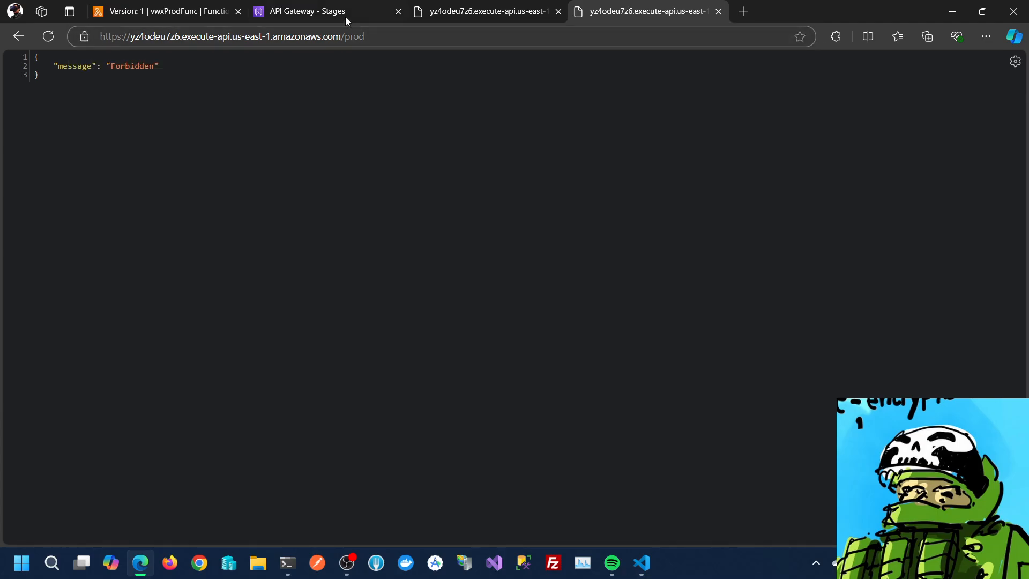
left_click(307, 5)
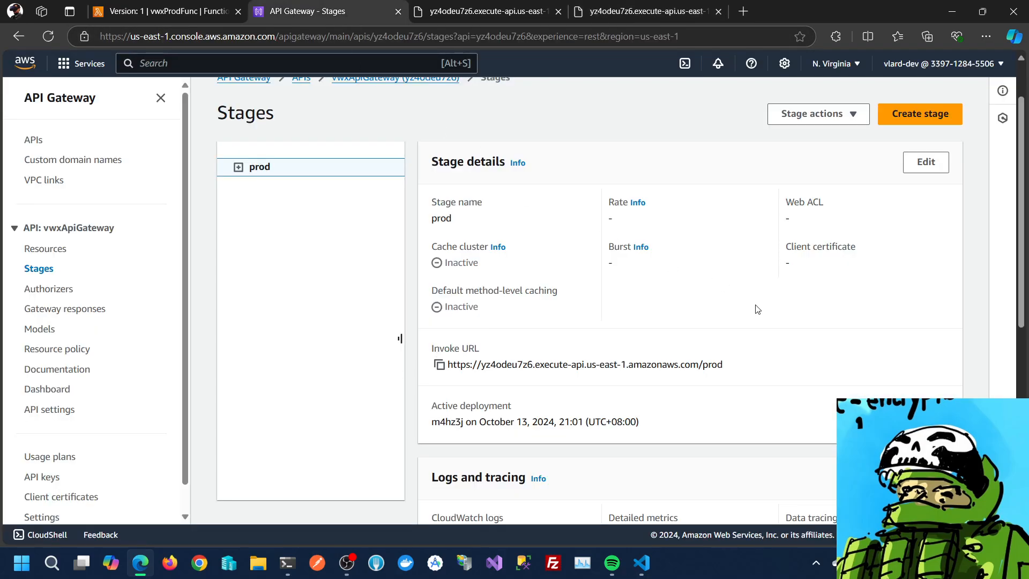
scroll(766, 208, "up", 2)
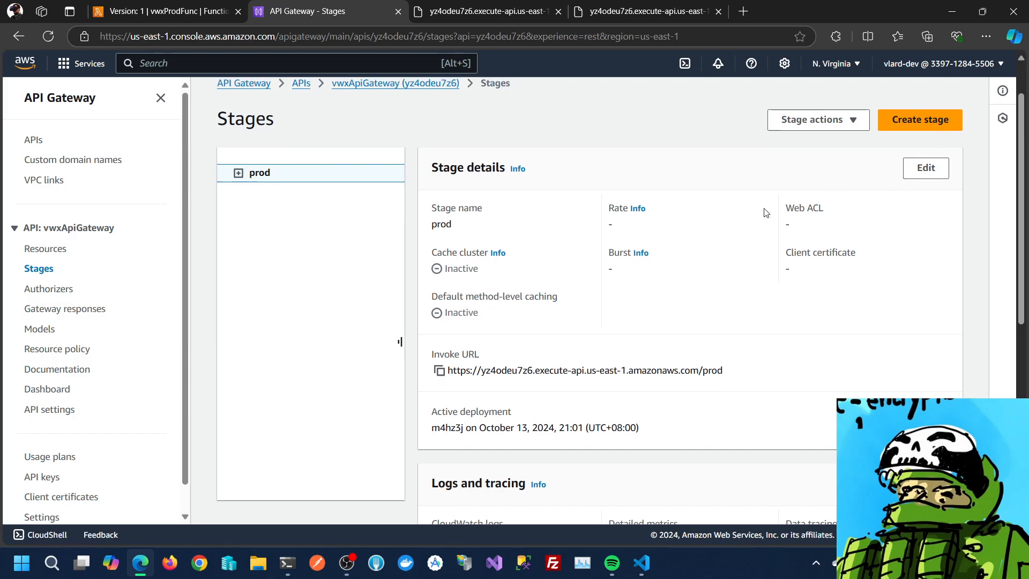
left_click(917, 182)
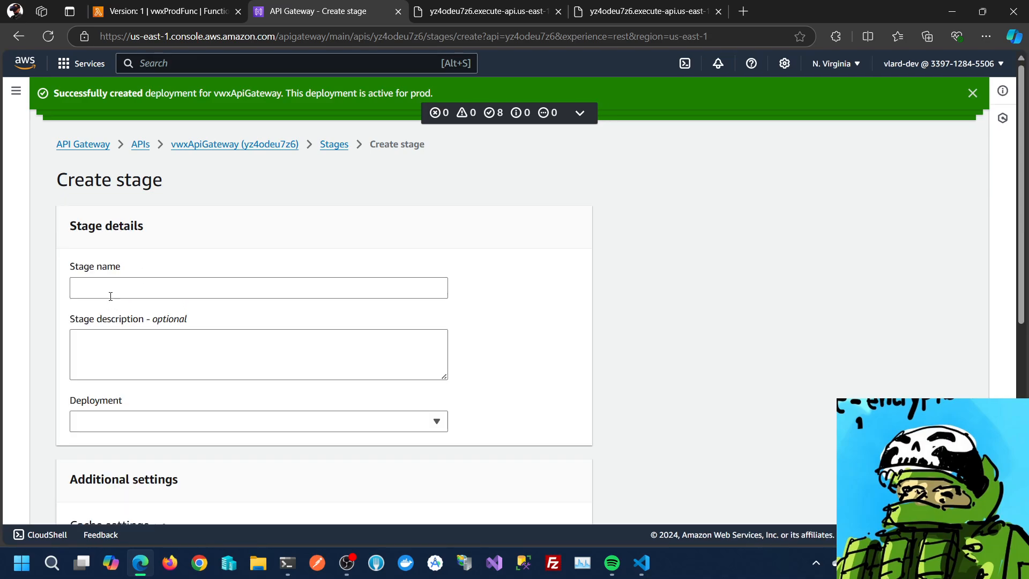
left_click(111, 297)
type("prod2")
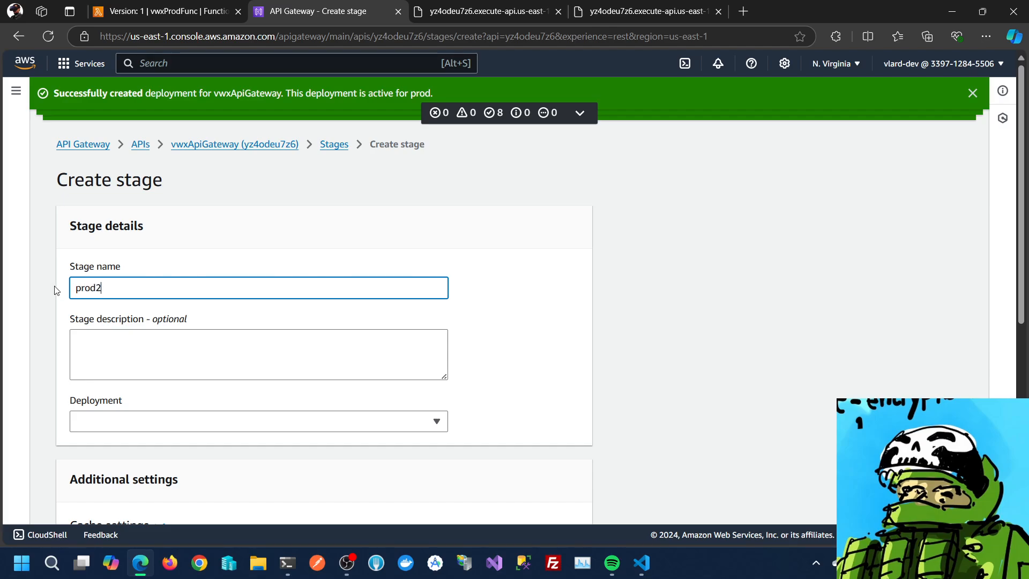
left_click(112, 426)
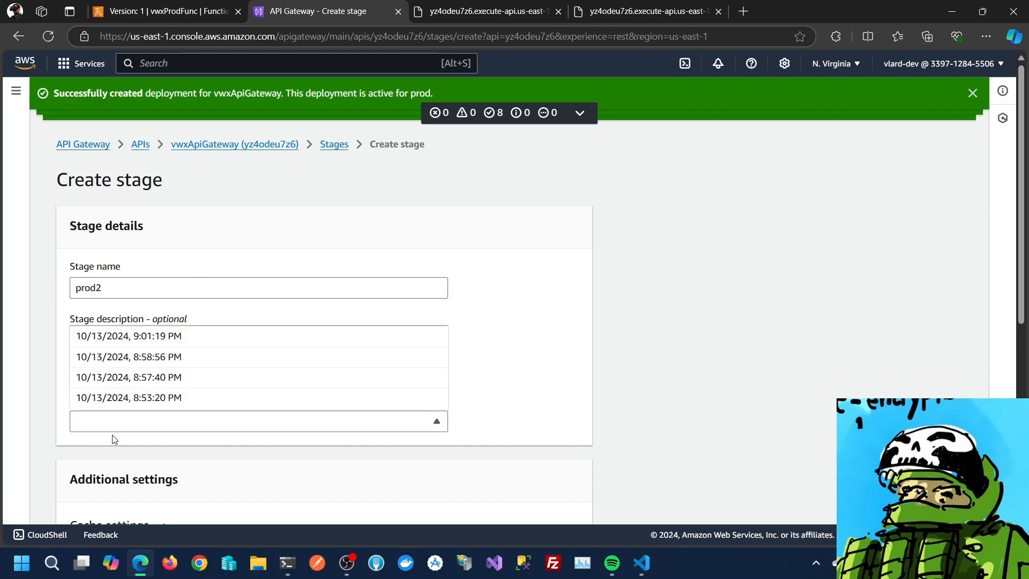
left_click(621, 312)
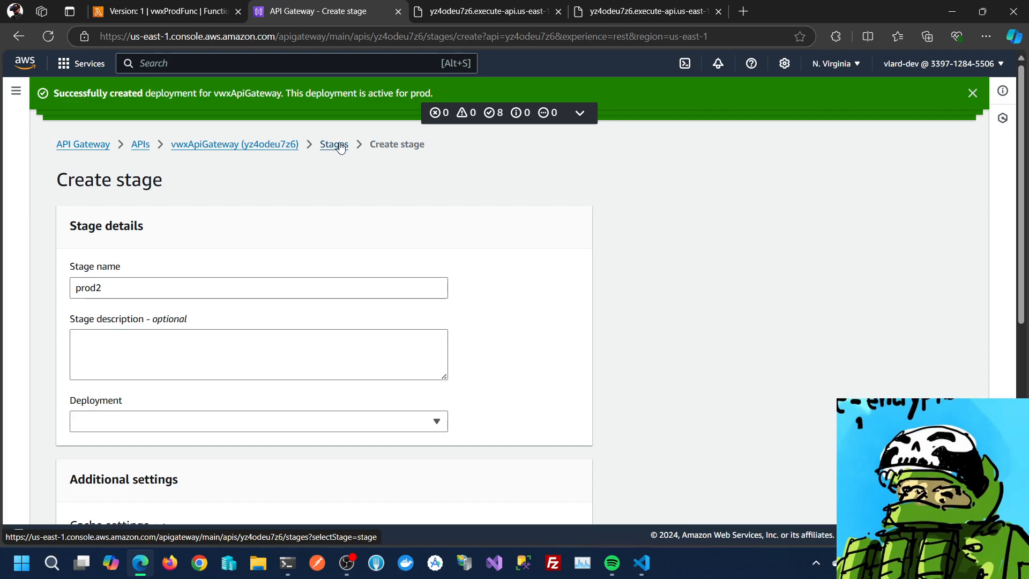
left_click(155, 427)
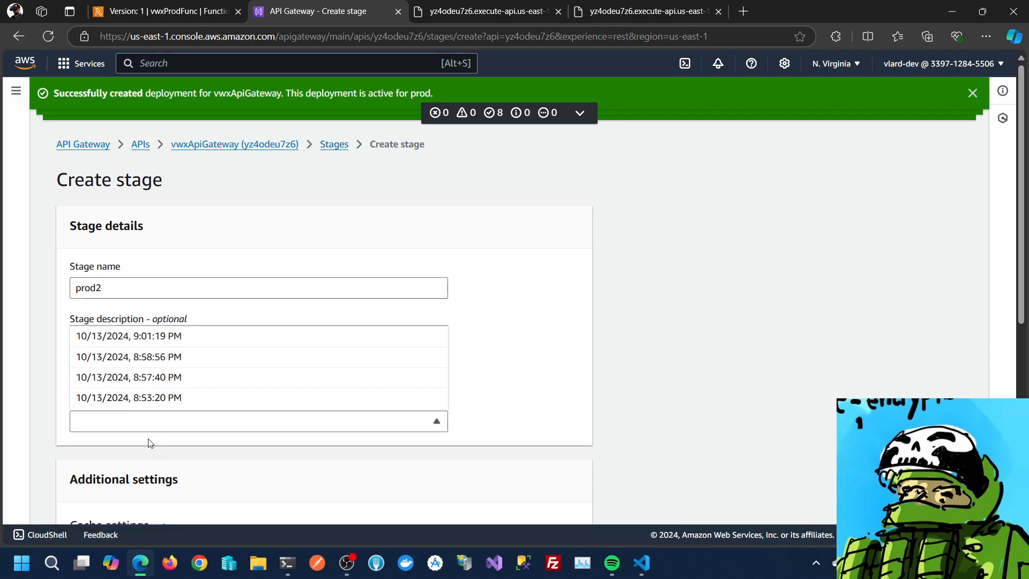
left_click(152, 337)
scroll(610, 398, "down", 7)
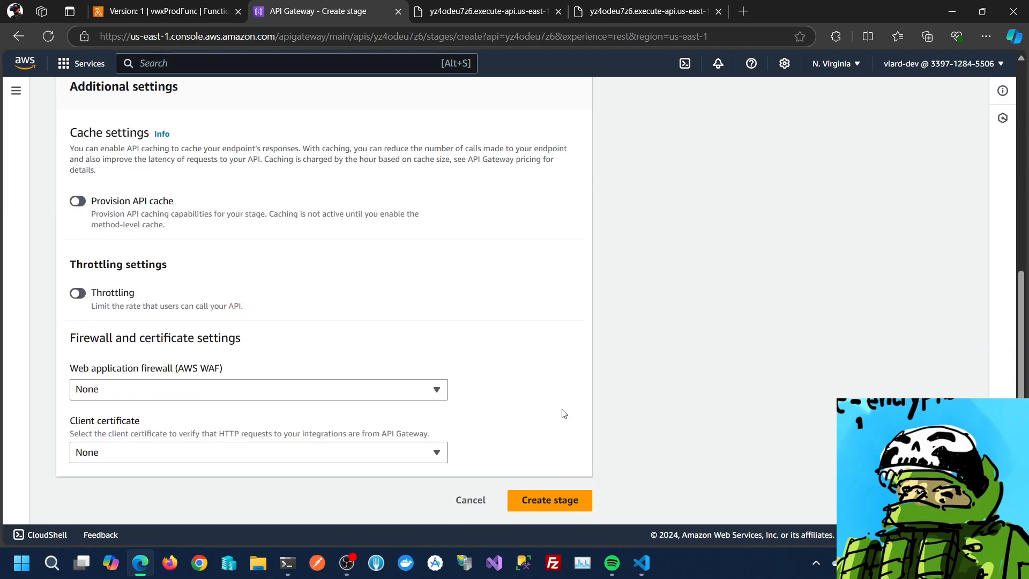
left_click(542, 501)
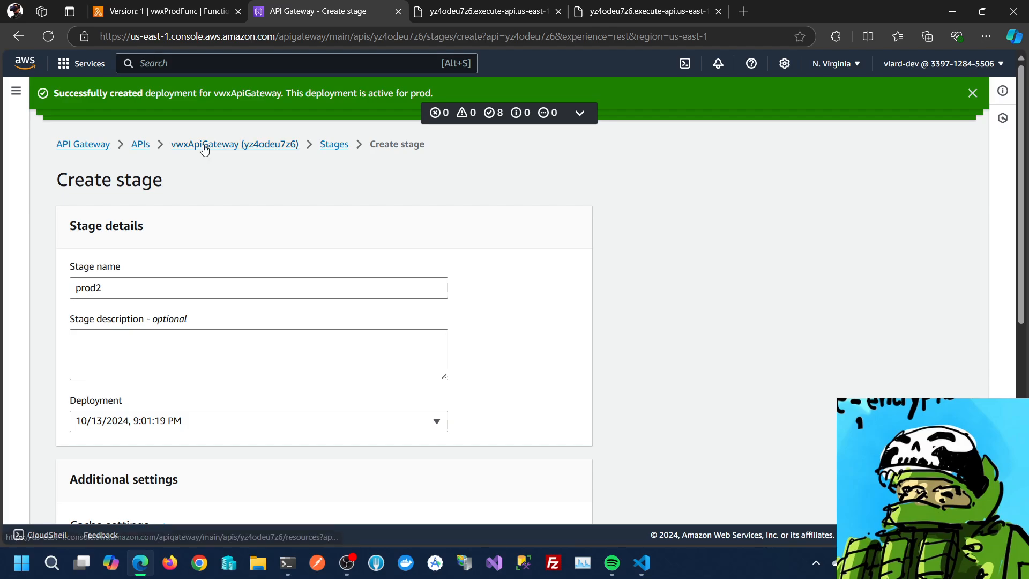
left_click(204, 143)
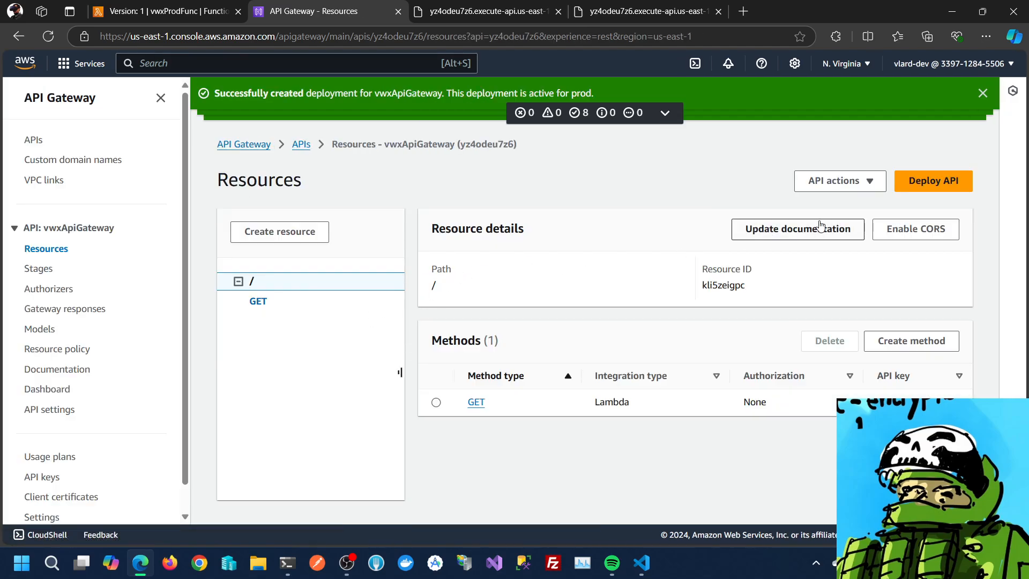
left_click(910, 341)
left_click(157, 289)
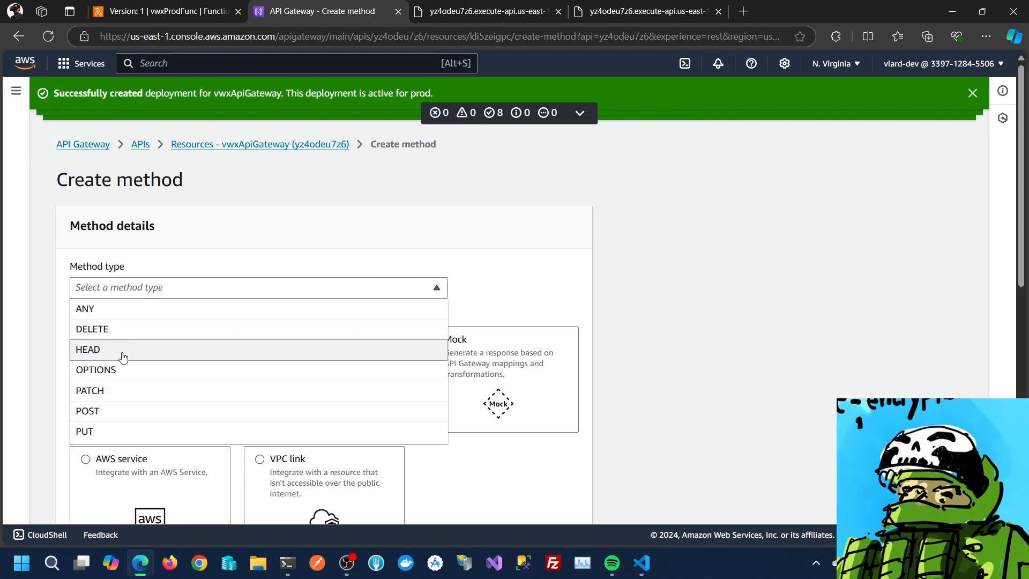
left_click(738, 305)
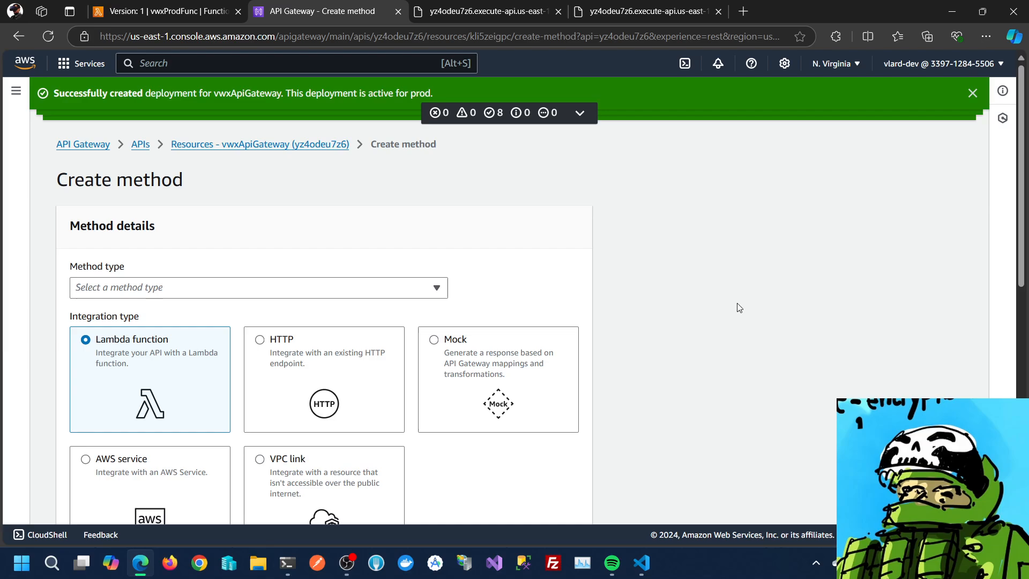
scroll(737, 308, "down", 7)
scroll(739, 311, "up", 4)
scroll(437, 216, "up", 4)
Delete the GET method from vwxApiGateway's root resource
left_click(230, 145)
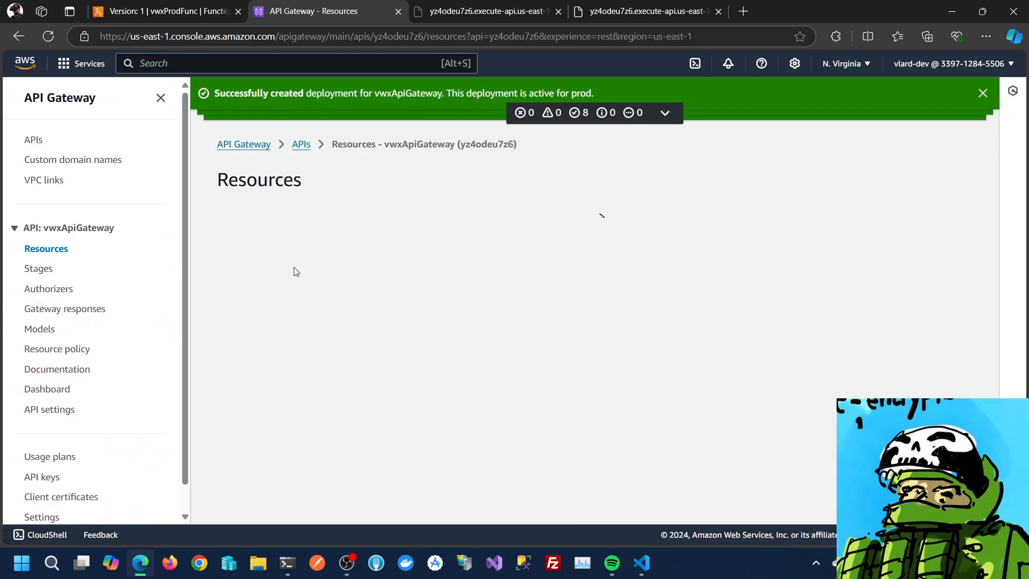
left_click(258, 300)
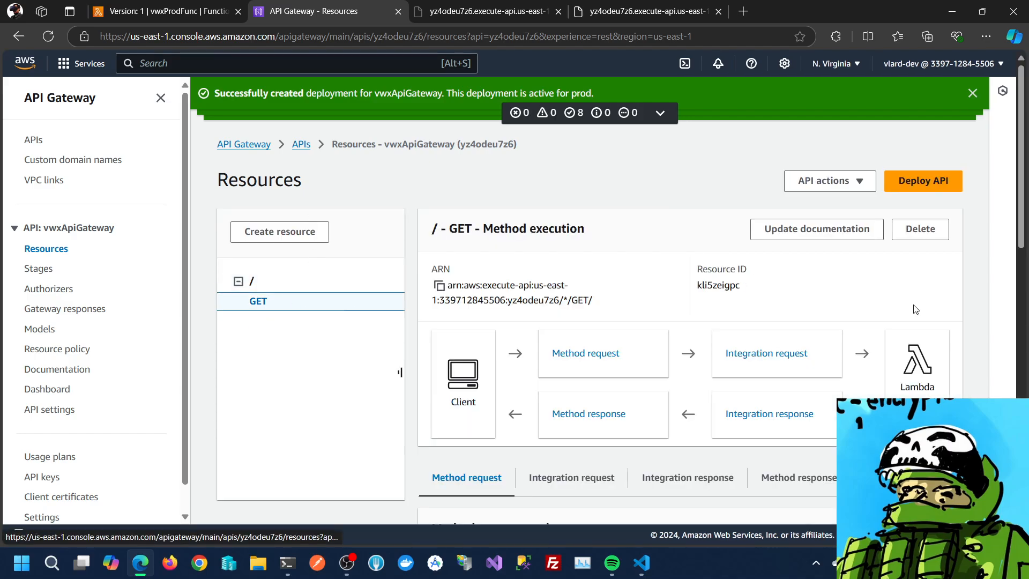
left_click(920, 230)
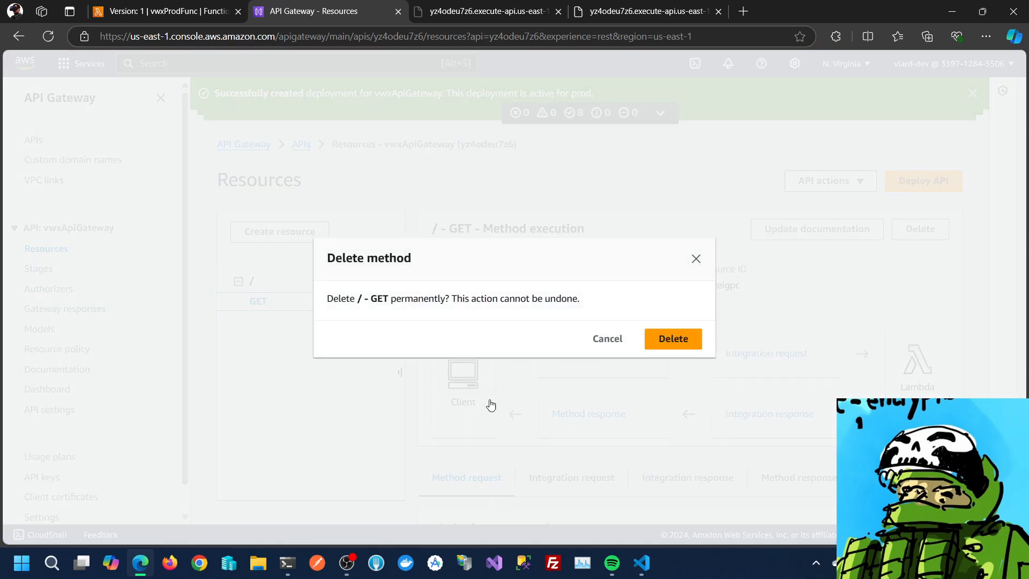
left_click(659, 342)
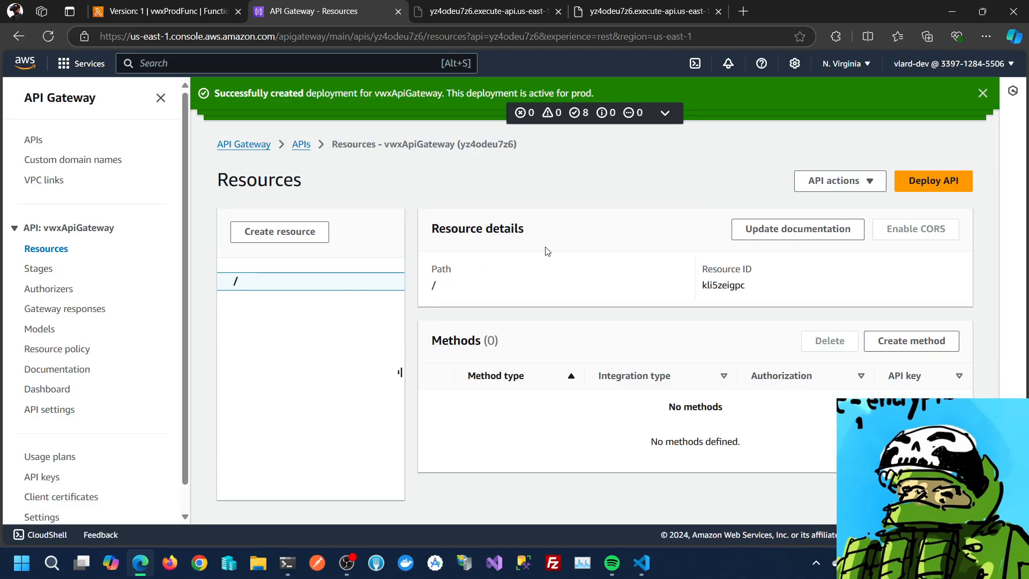
Create a GET method on the root resource with a Lambda function integration in us-east-1, using the suggested vwxProdFunc ARN
left_click(886, 335)
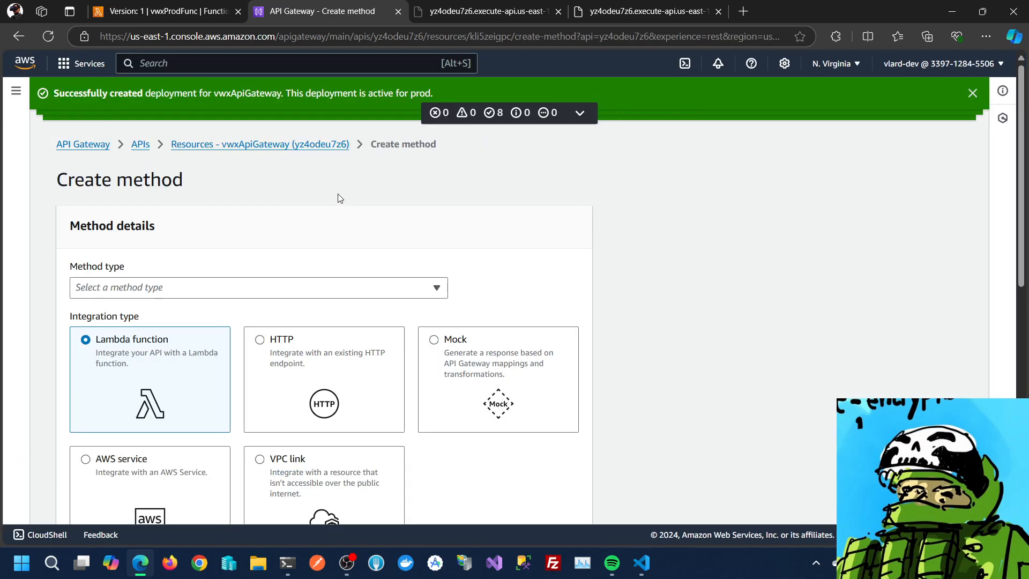
left_click(282, 287)
left_click(152, 351)
scroll(152, 351, "down", 10)
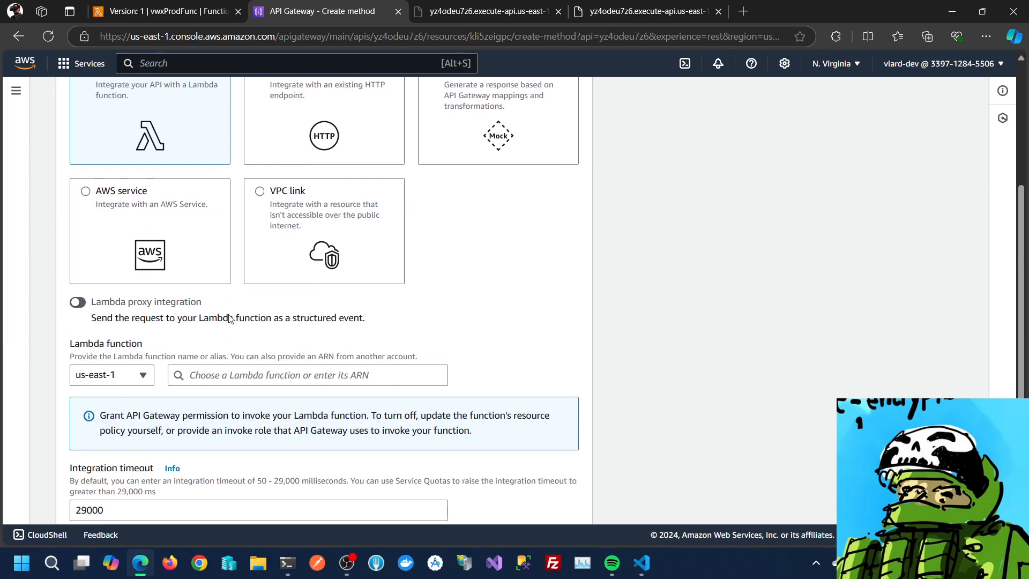
left_click(214, 174)
left_click(244, 205)
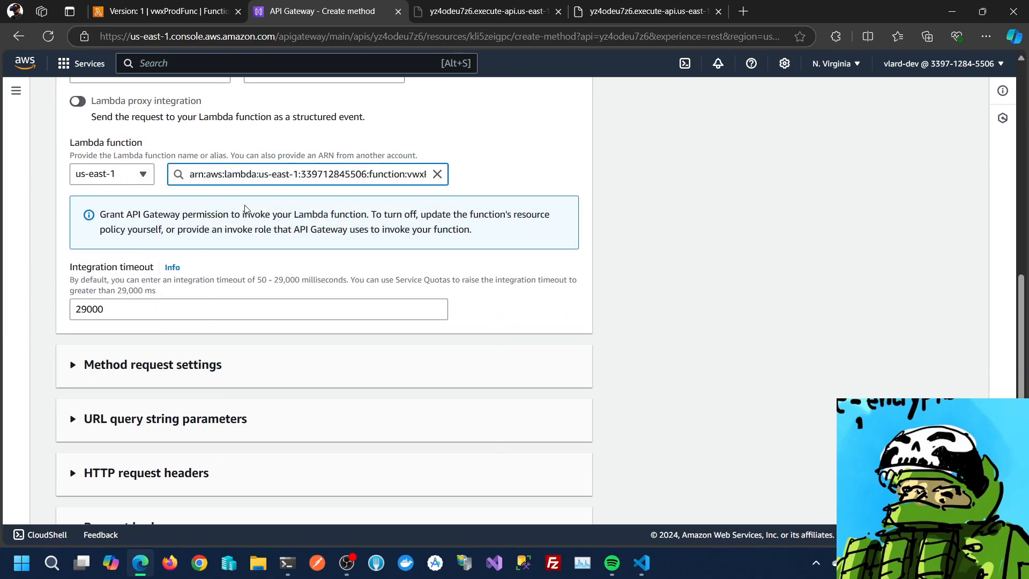
scroll(499, 388, "down", 2)
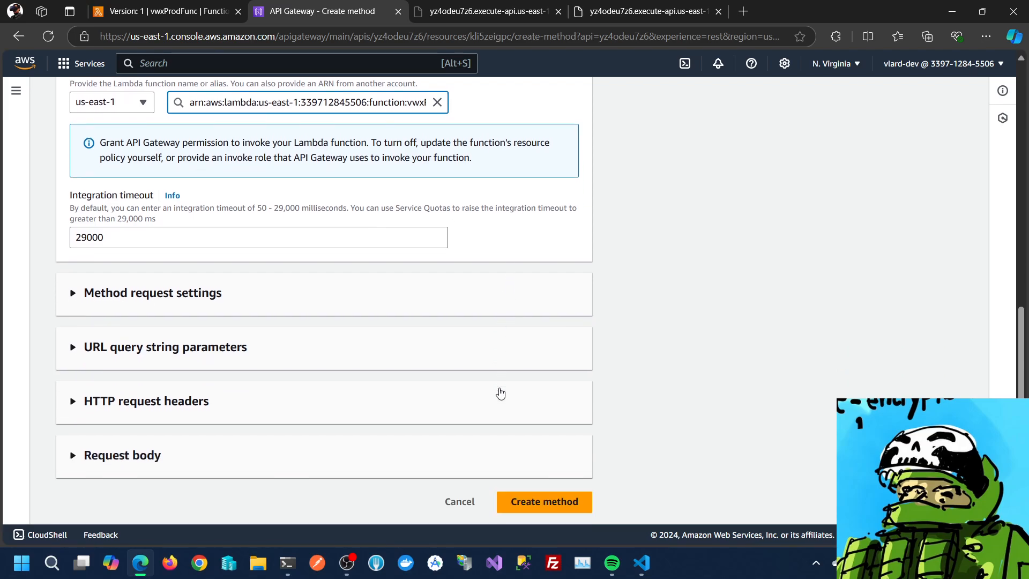
left_click(556, 502)
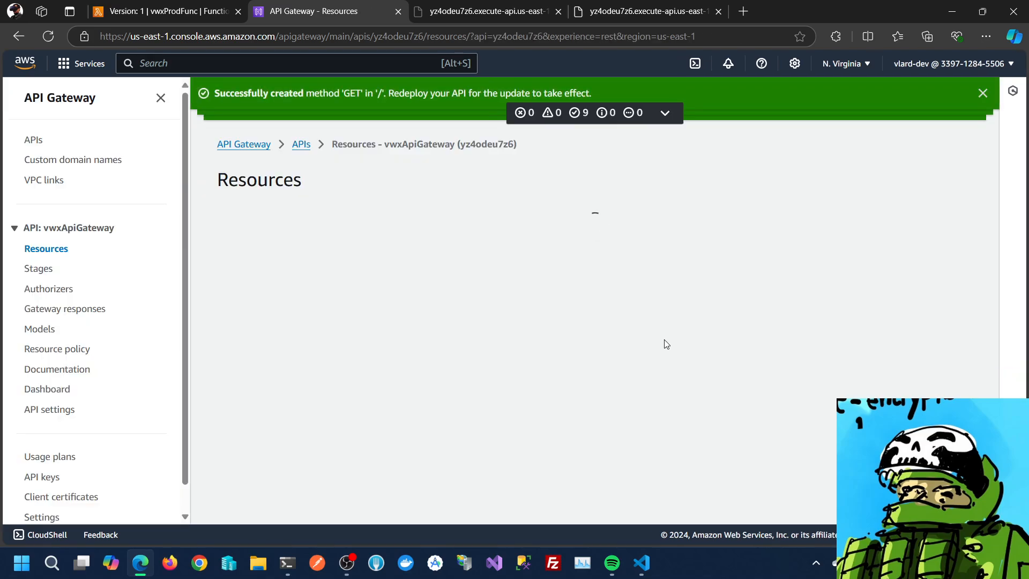
Deploy vwxApiGateway to the existing prod stage
scroll(666, 344, "down", 10)
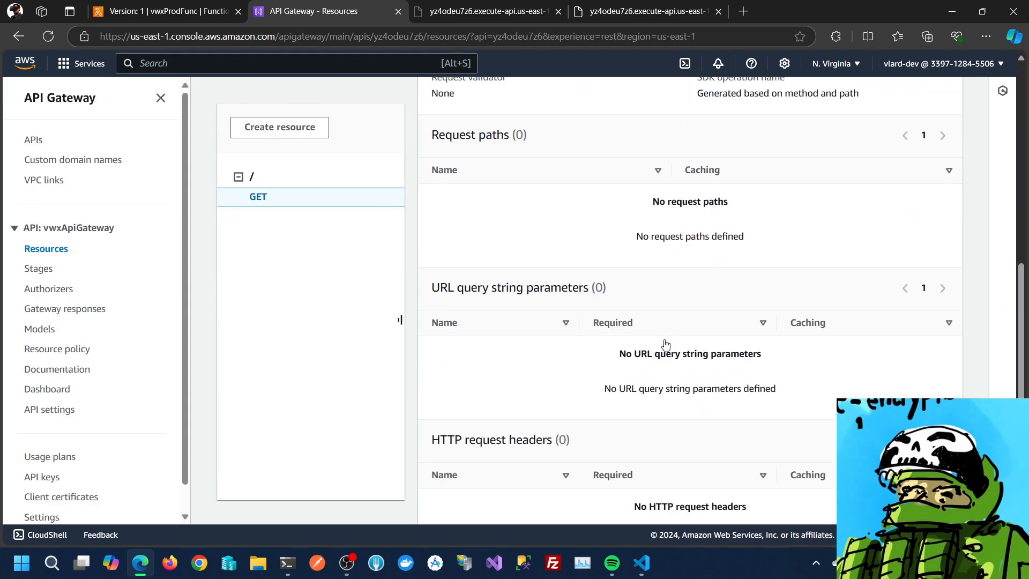
scroll(666, 343, "up", 10)
left_click(923, 180)
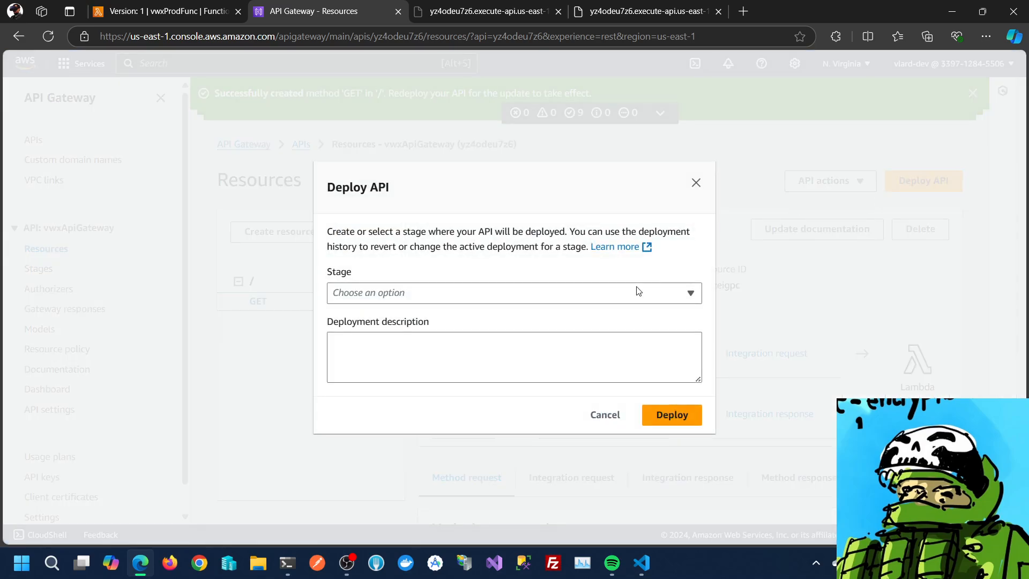
left_click(462, 294)
left_click(402, 348)
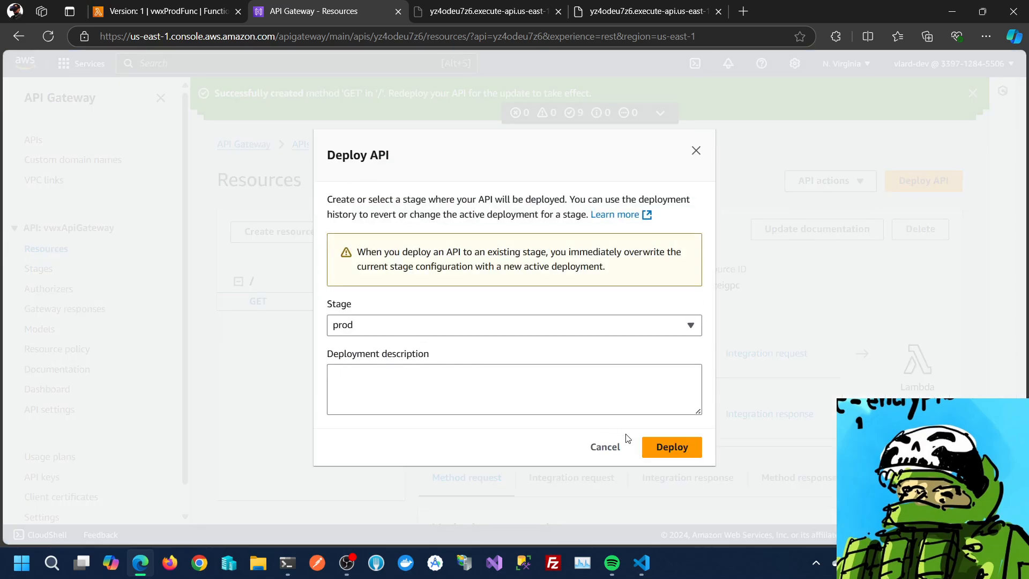
left_click(664, 453)
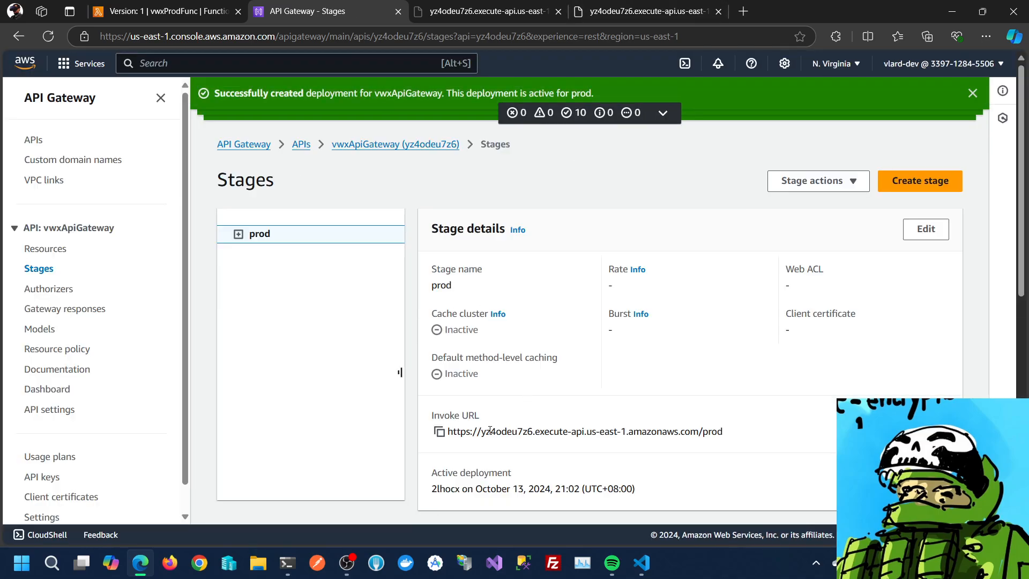
Copy the redeployed prod stage's invoke URL and load it in the endpoint browser tab to test the response
left_click(438, 435)
left_click(608, 12)
left_click(608, 37)
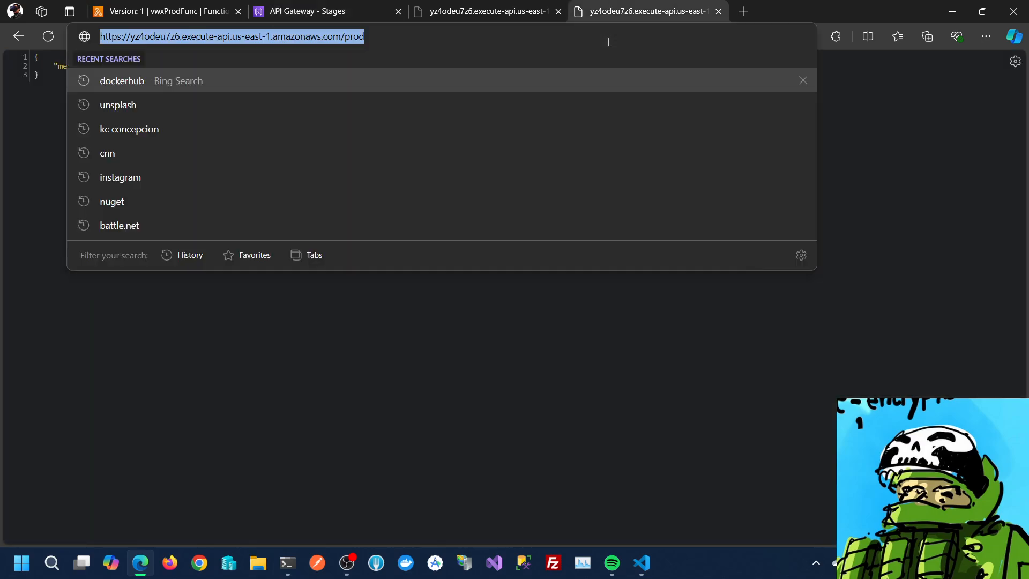
key("ctrl+v")
key("Return")
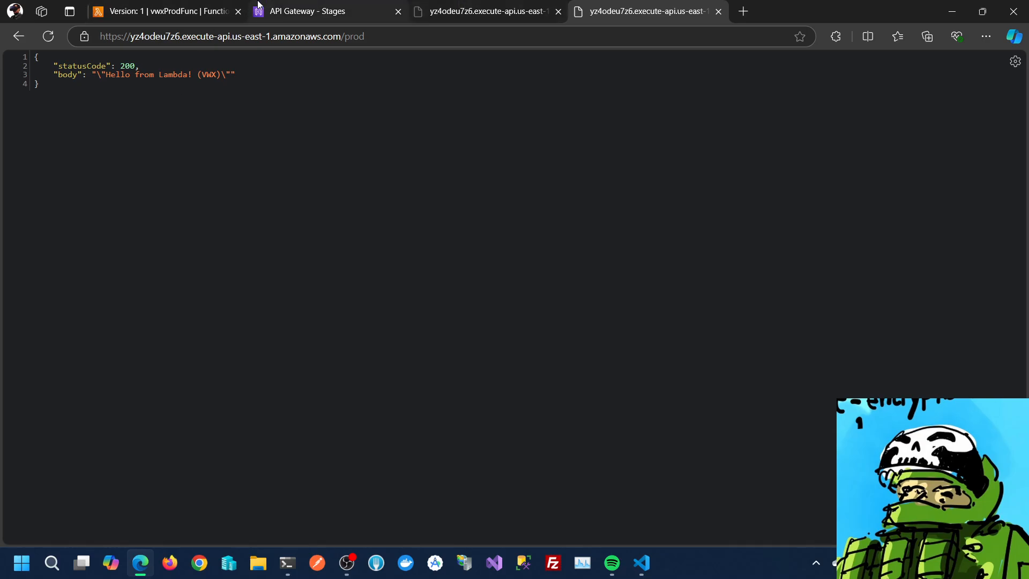
Check the triggers configured for version 1 of vwxProdFunc in Lambda
left_click(188, 16)
scroll(282, 279, "up", 4)
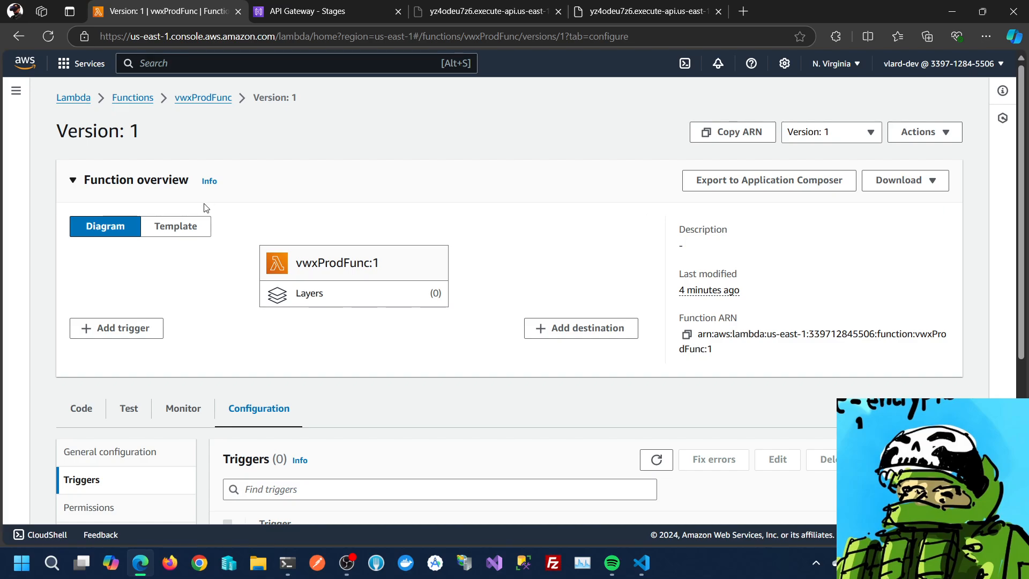
scroll(286, 316, "down", 5)
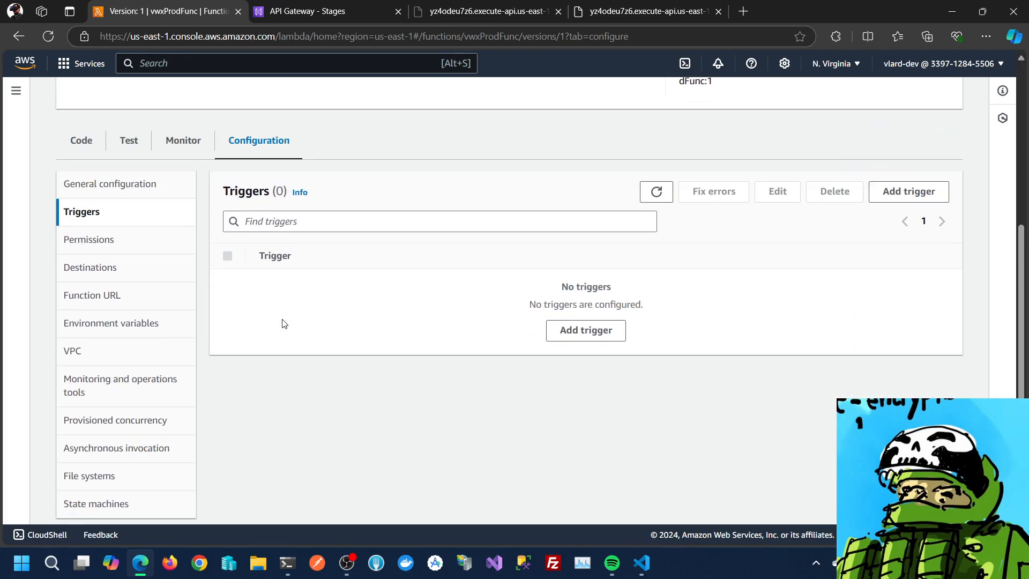
Compare the code of vwxProdFunc version 1 with the response shown in the prod endpoint's browser tab
scroll(186, 329, "up", 4)
left_click(81, 339)
scroll(461, 408, "down", 5)
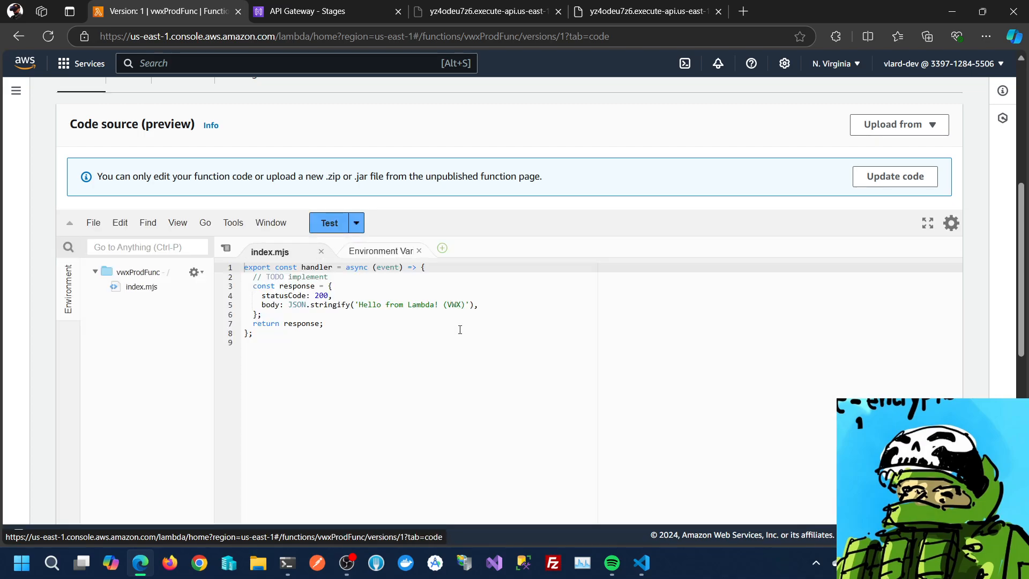
left_click(638, 11)
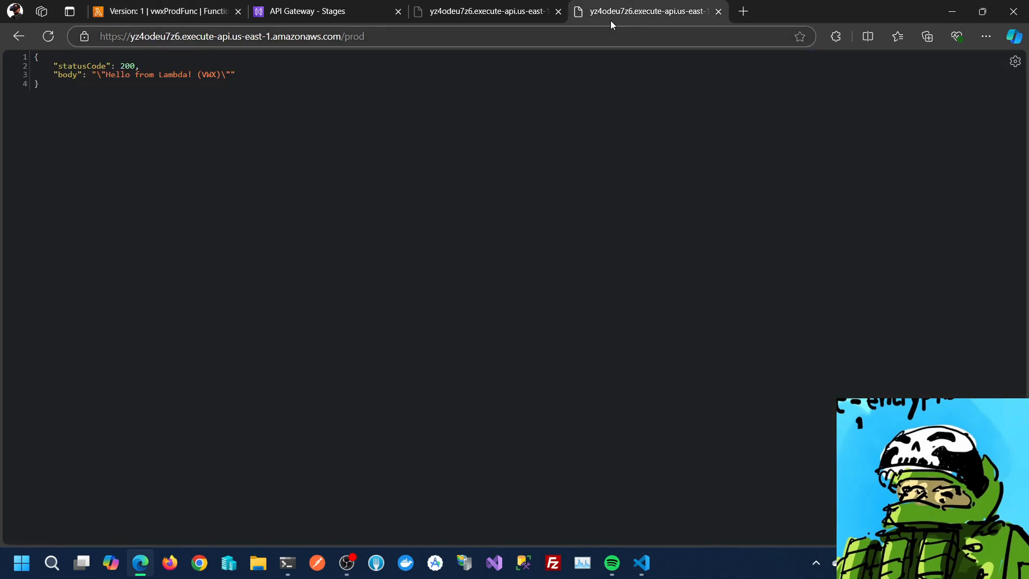
left_click(485, 11)
Examine vwxApiGateway's prod stage details and available stage actions alongside the function ARN of vwxProdFunc version 1
left_click(396, 9)
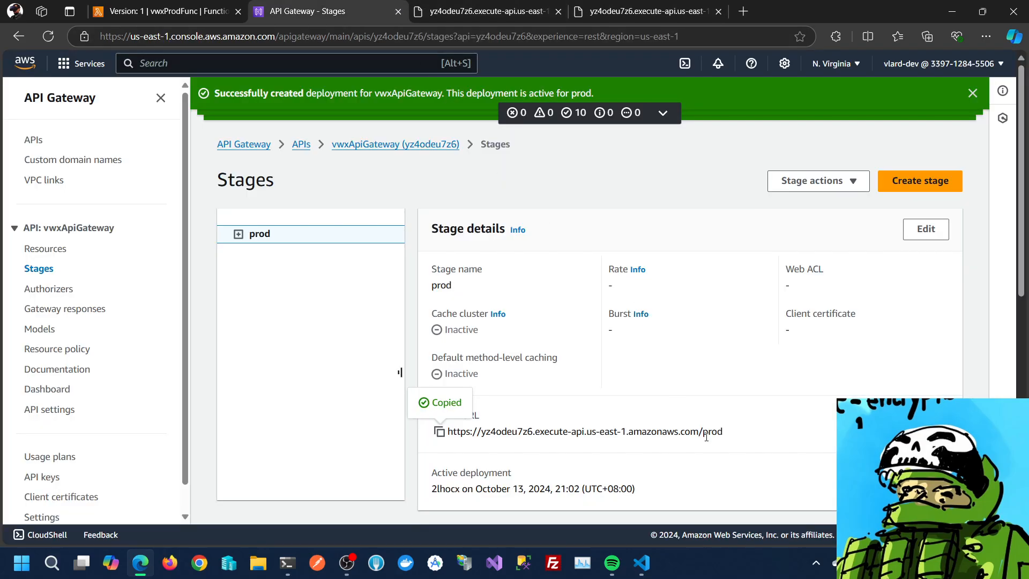
scroll(707, 437, "down", 5)
scroll(706, 440, "up", 5)
left_click(214, 11)
scroll(345, 231, "up", 5)
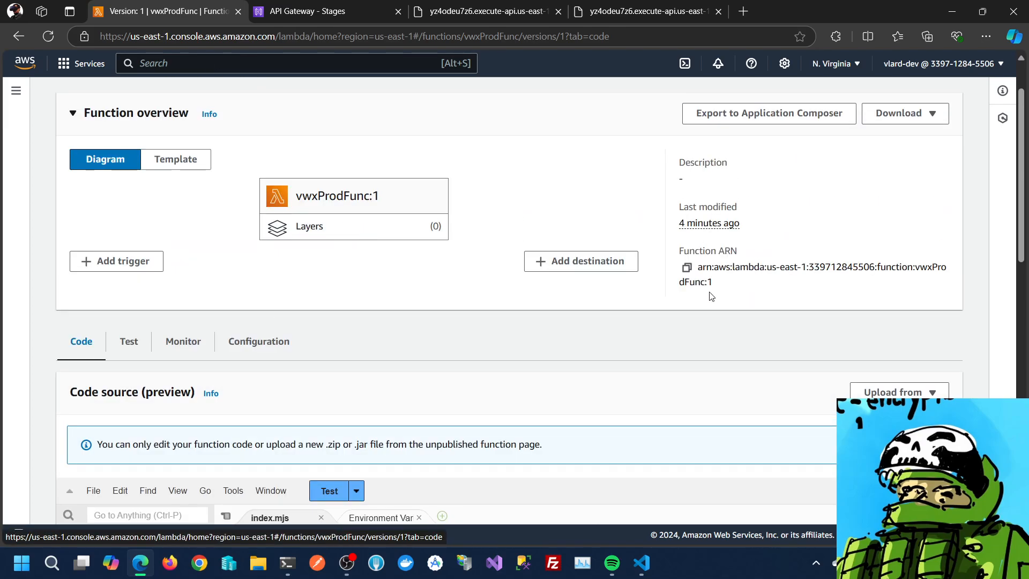
left_click(466, 5)
left_click(322, 6)
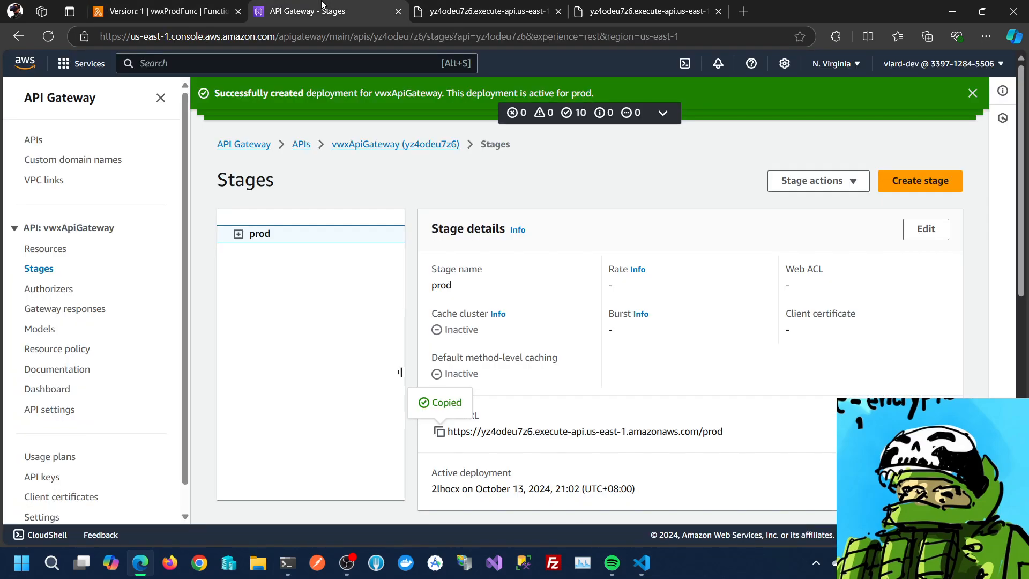
scroll(691, 392, "down", 5)
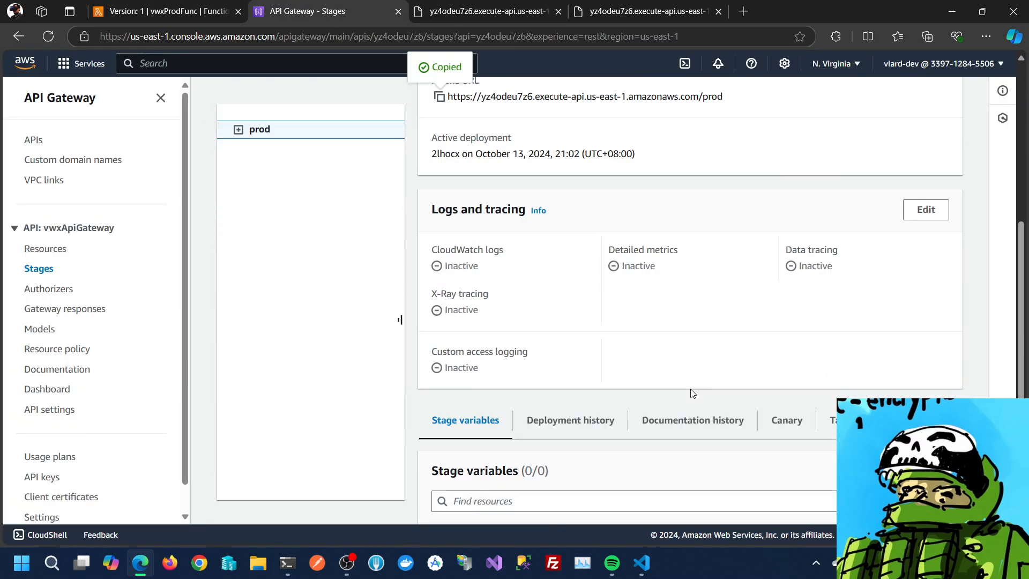
scroll(692, 393, "up", 5)
left_click(844, 180)
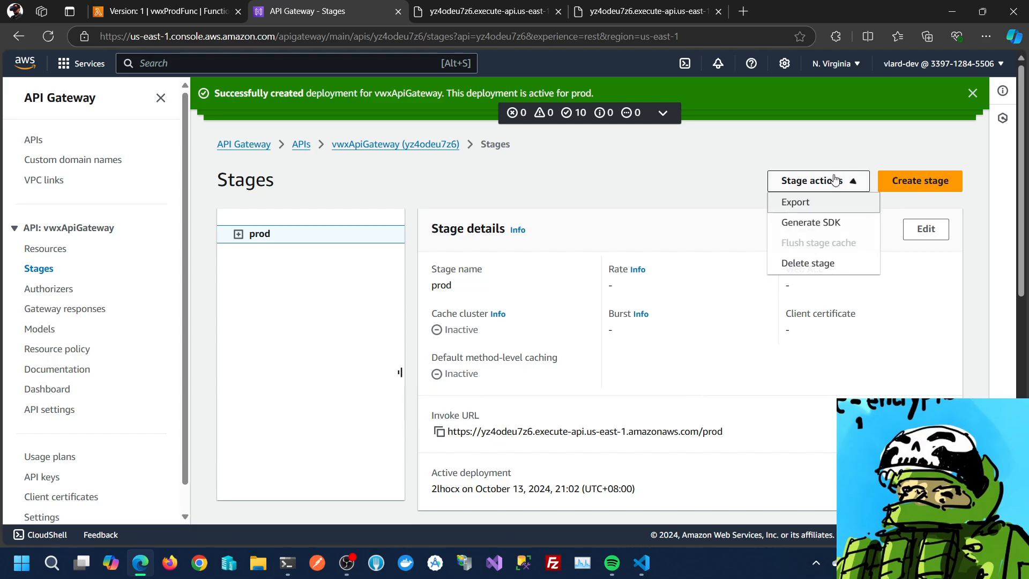
left_click(900, 180)
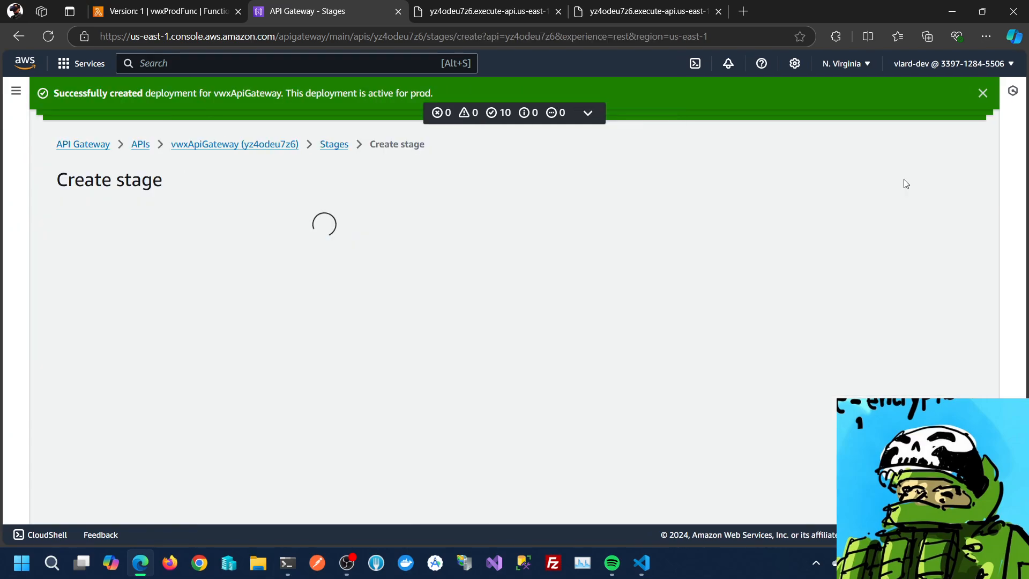
Delete the GET method from vwxApiGateway's root resource
left_click(235, 145)
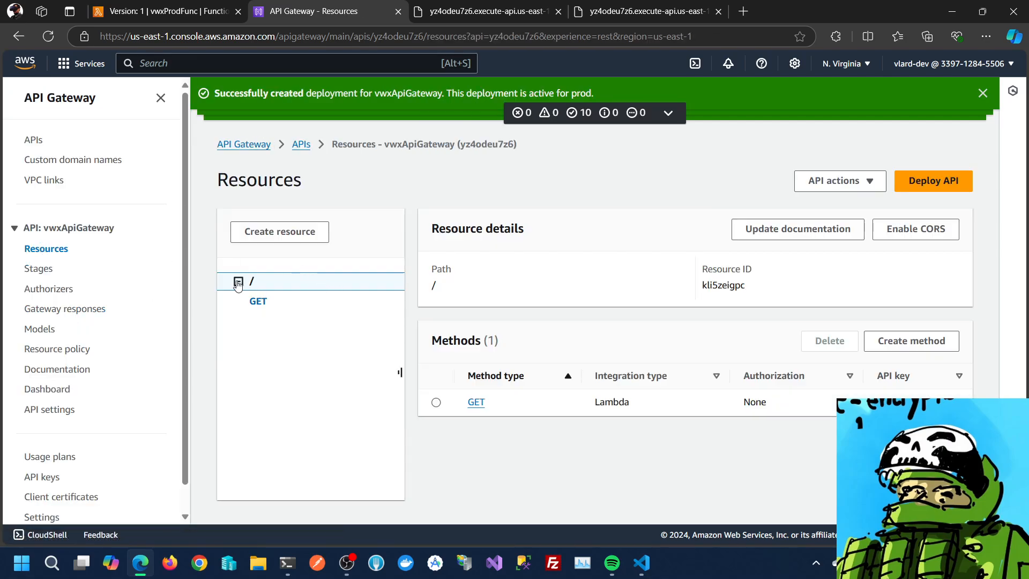
left_click(258, 301)
scroll(643, 348, "down", 4)
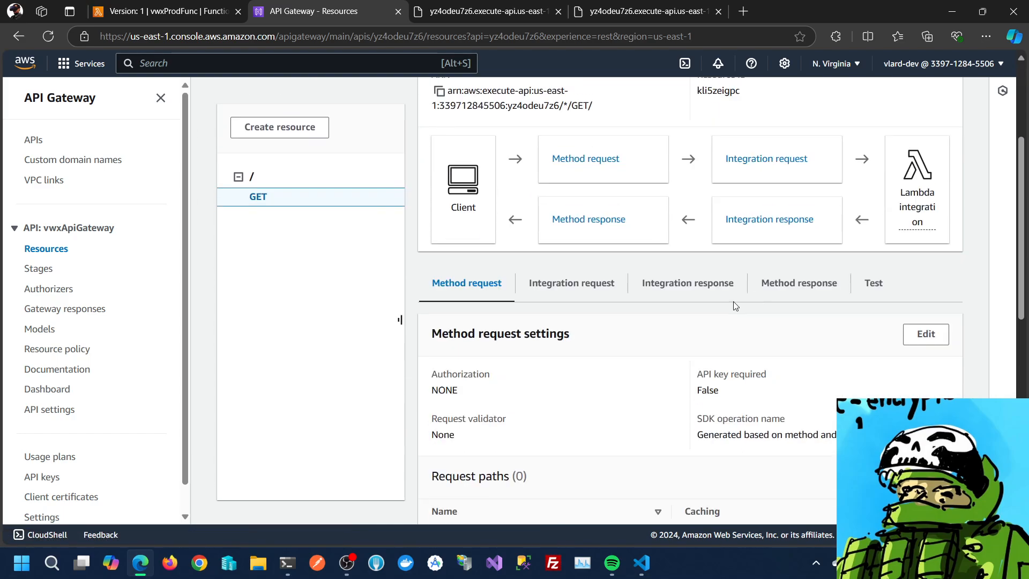
scroll(868, 248, "up", 4)
left_click(912, 231)
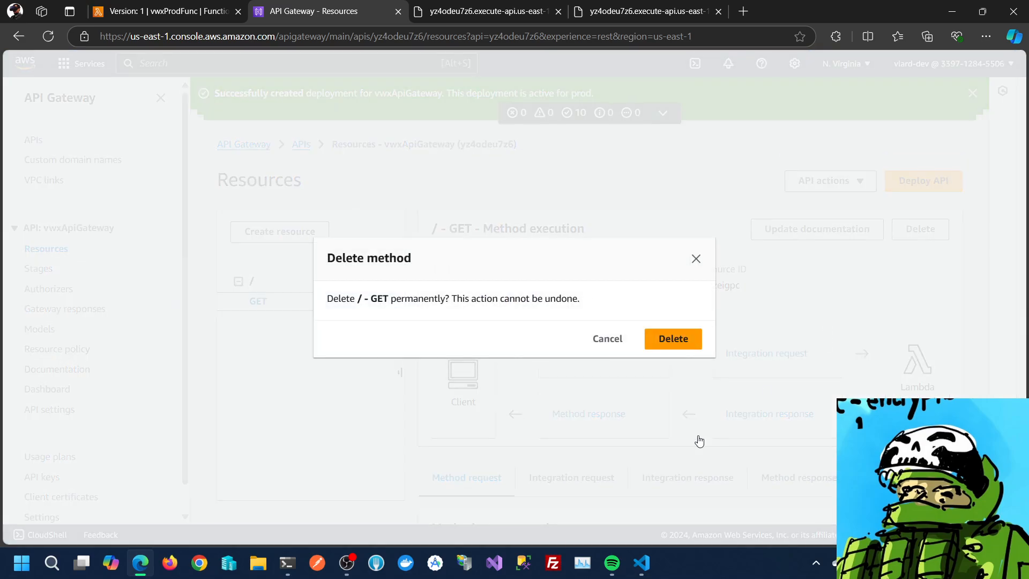
left_click(668, 343)
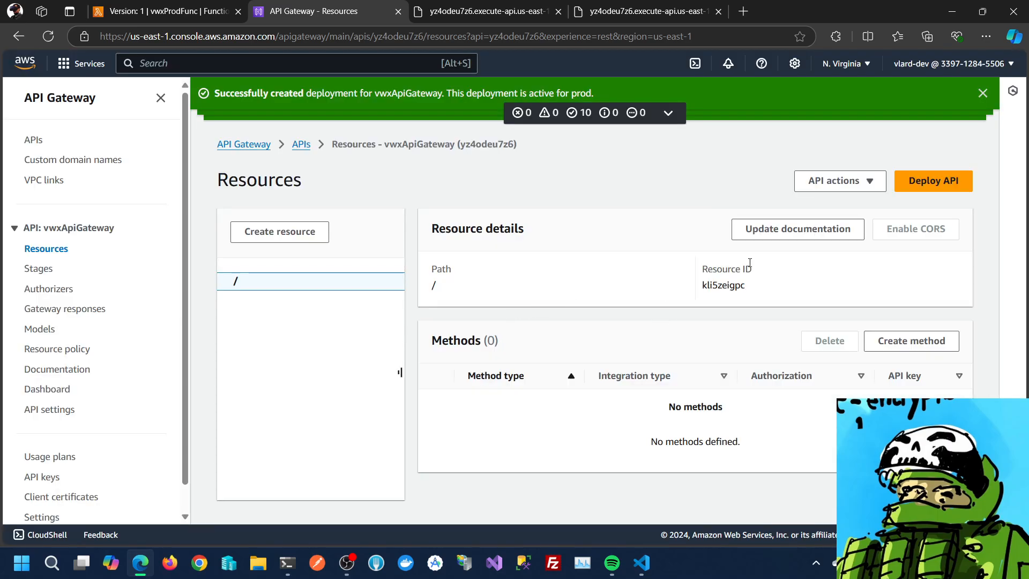
Start a new GET method on the root resource and choose the suggested vwxProdFunc ARN as its Lambda function
left_click(890, 343)
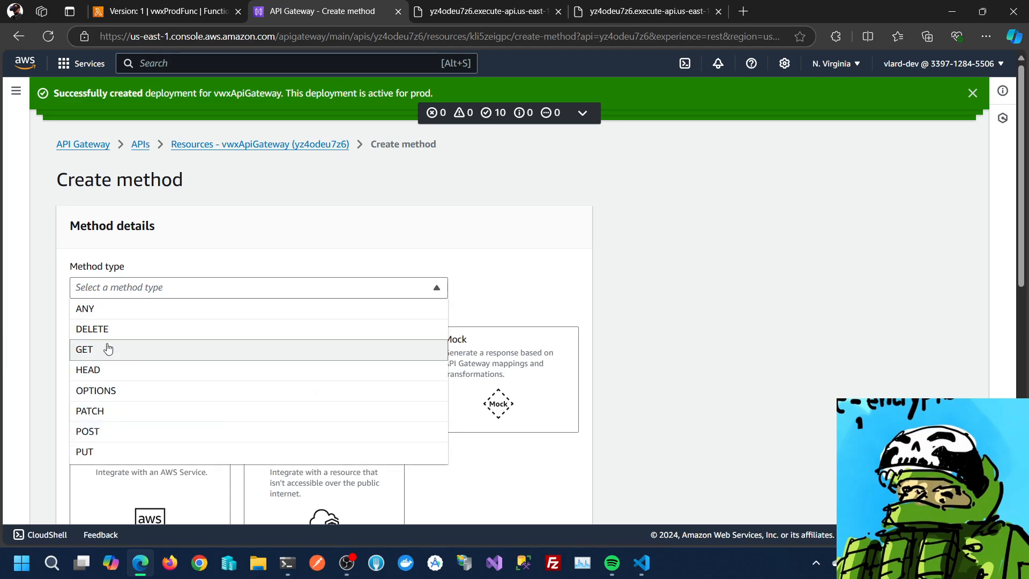
left_click(108, 348)
scroll(180, 231, "down", 9)
left_click(214, 174)
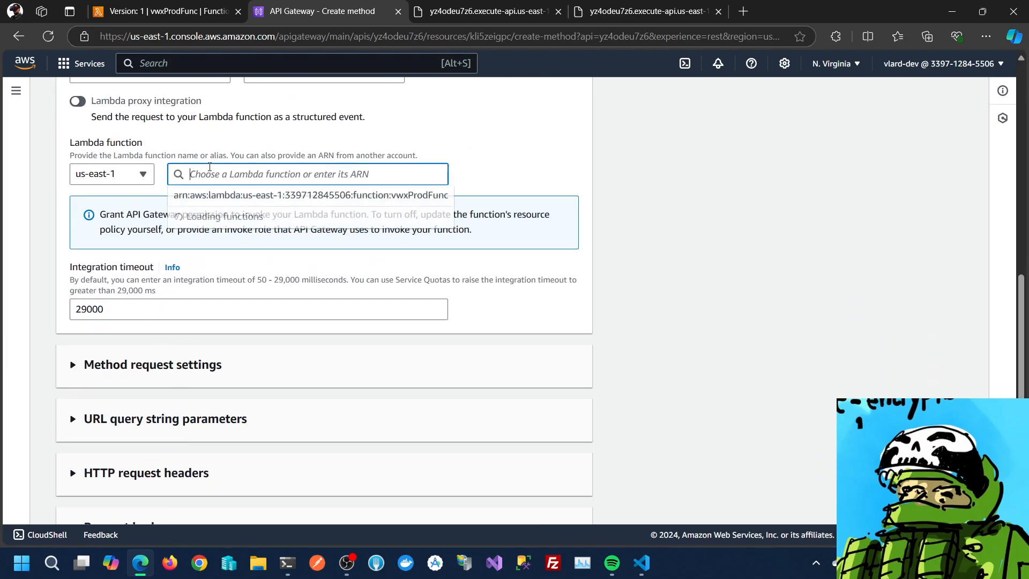
left_click(229, 196)
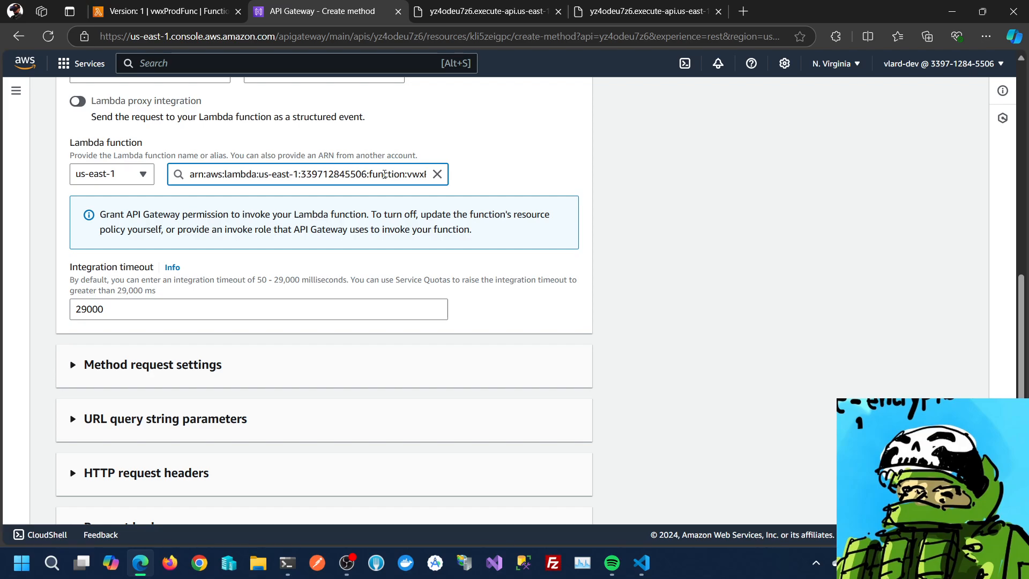
Replace the function name at the end of the Lambda ARN with the stage variable ${stageVariables.lmbFunc}
key("End")
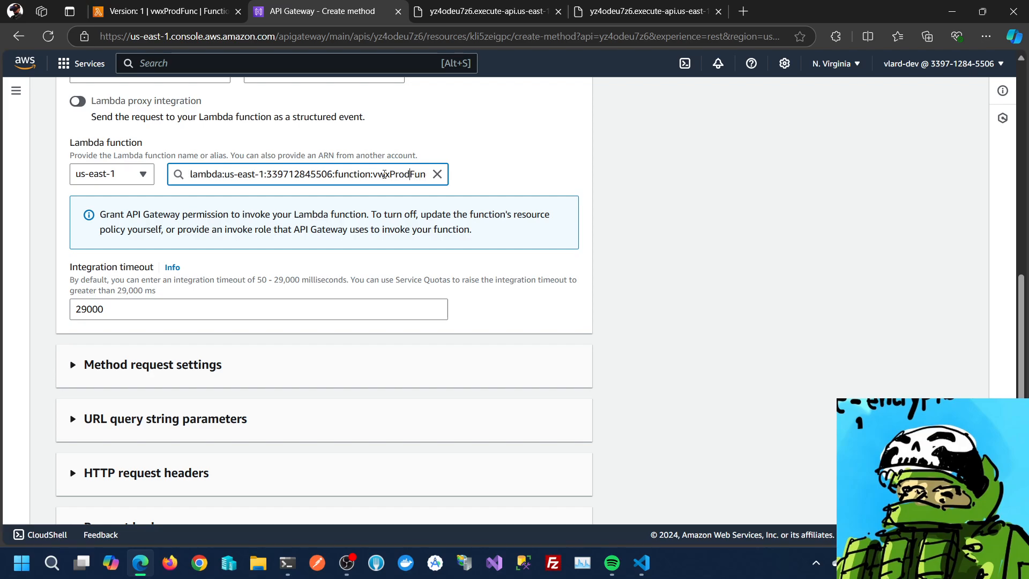
double_click(385, 174)
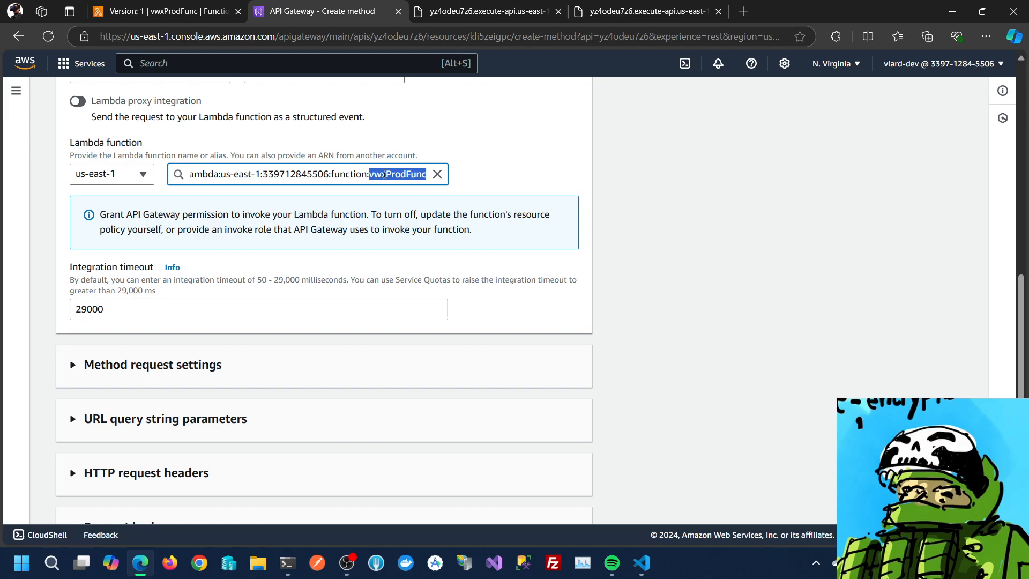
key("BackSpace")
type("$")
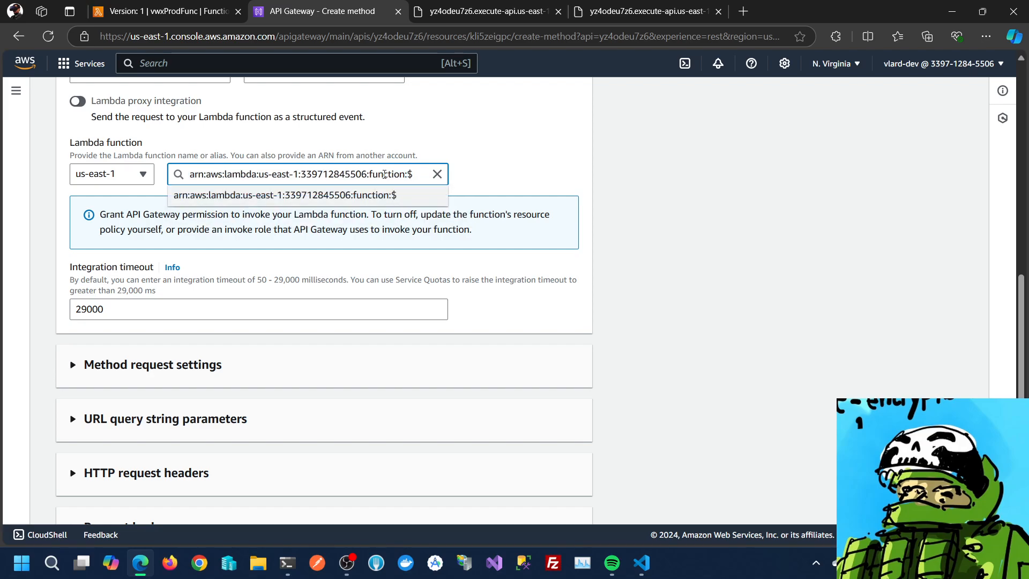
type("{}")
type("stage")
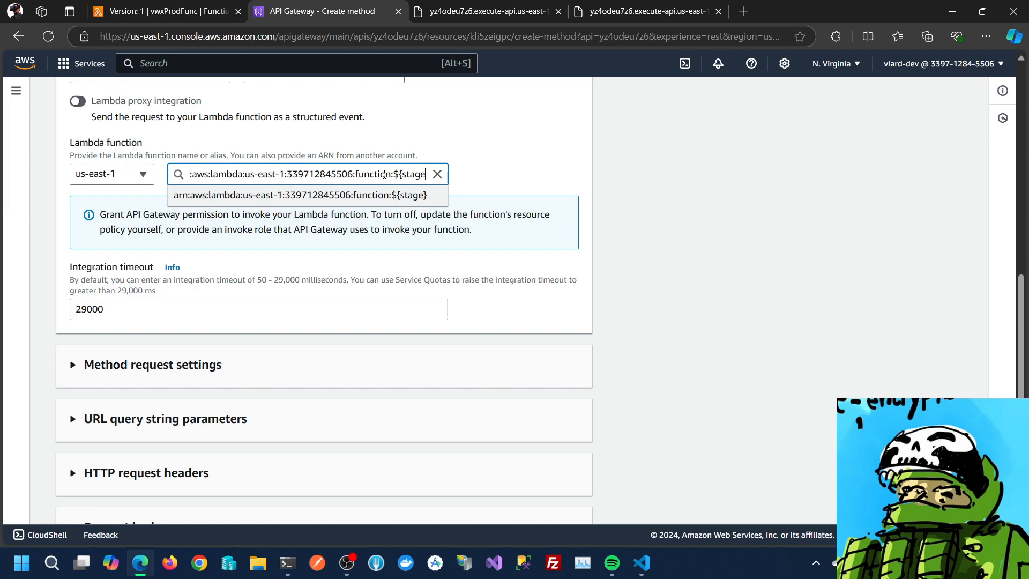
type("Variables")
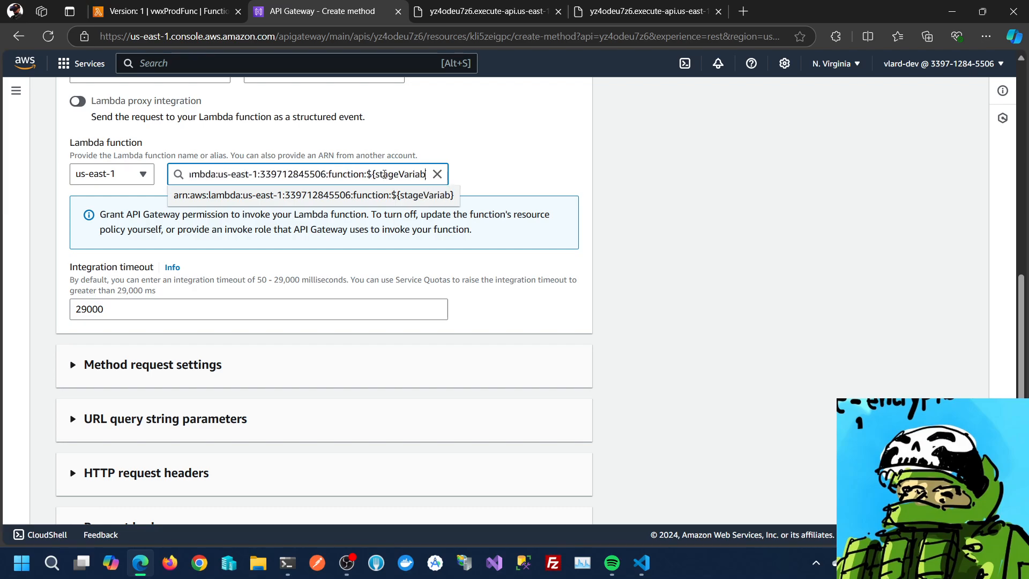
type(".")
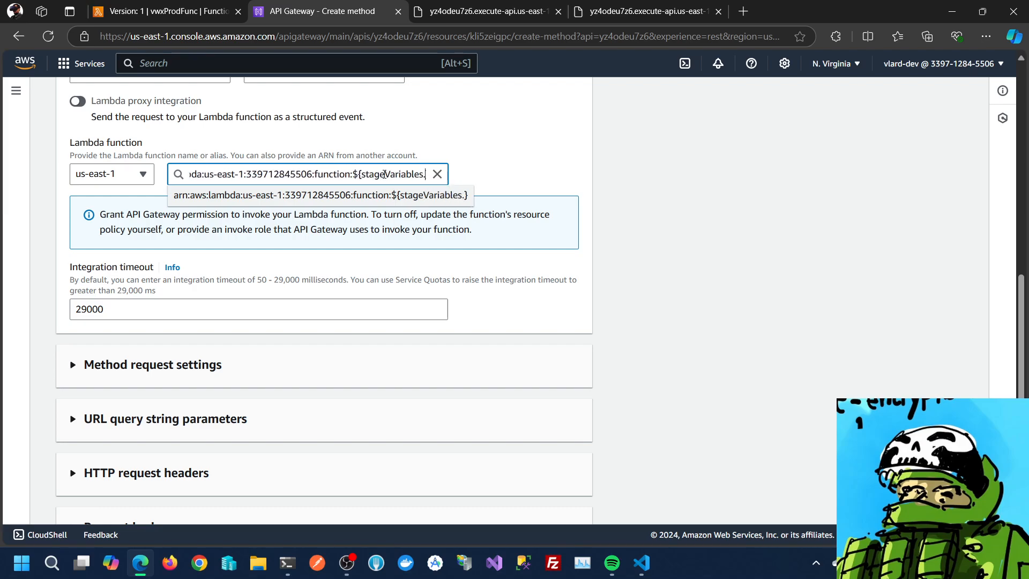
type("m")
key("BackSpace")
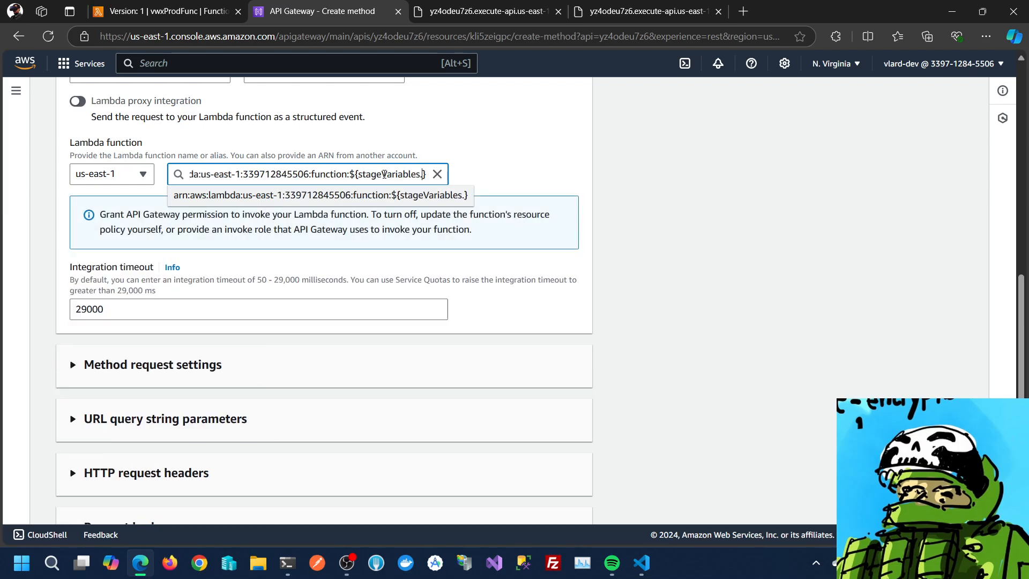
type("lmbFunc")
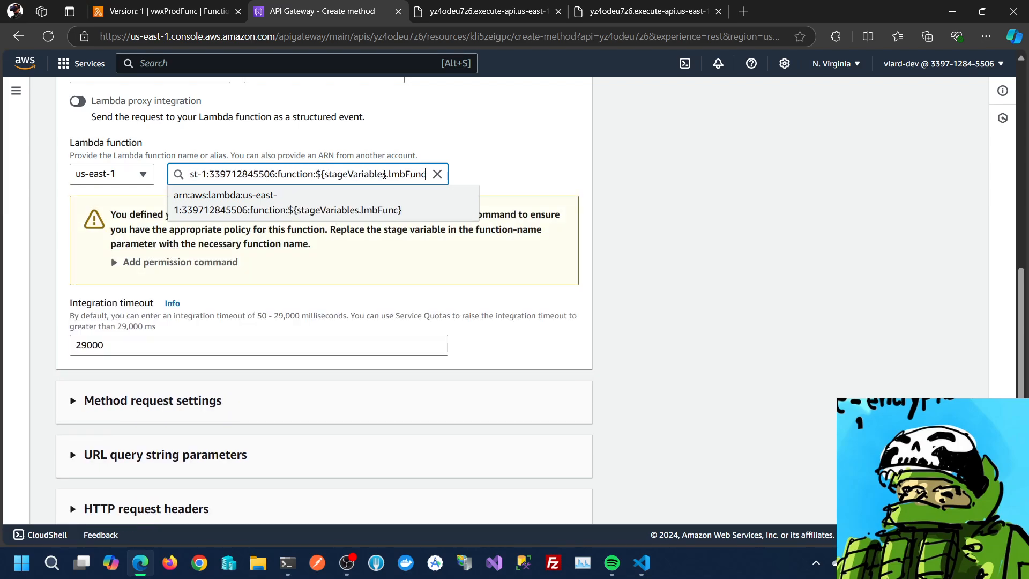
key("End")
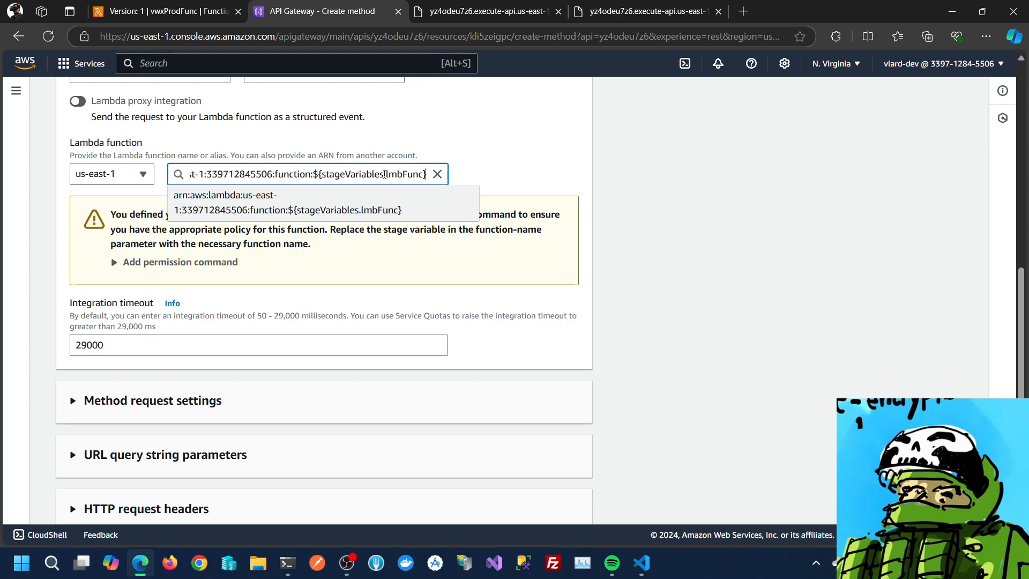
left_click(723, 175)
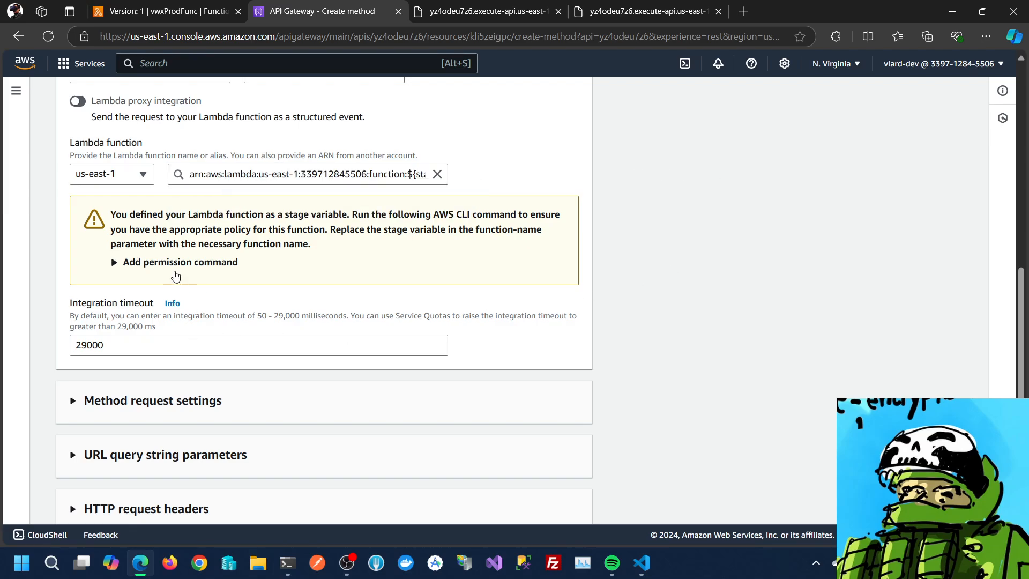
Copy the generated add-permission command for the stage-variable function and paste it into a new Notepad document
left_click(114, 262)
left_click(546, 301)
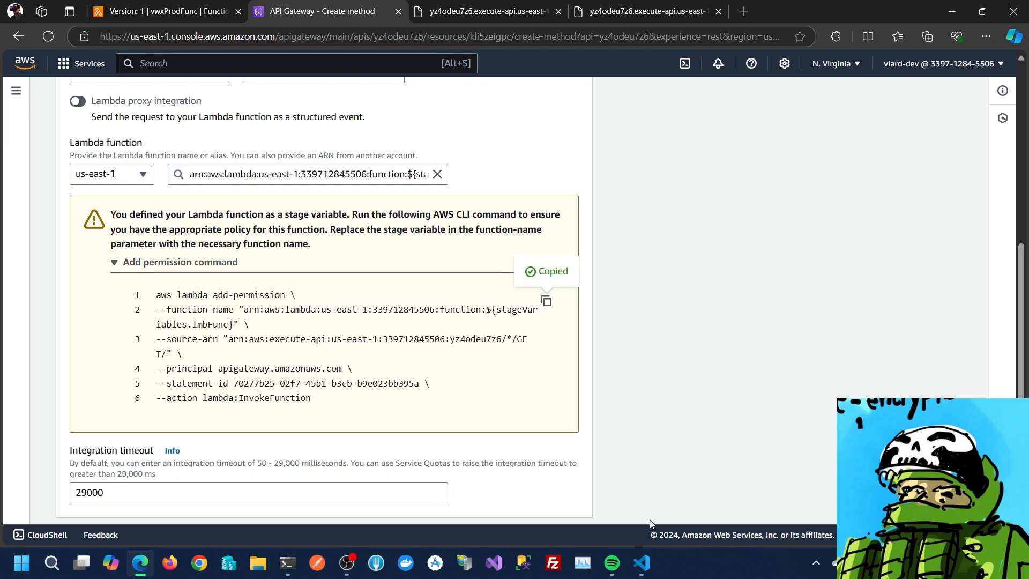
left_click(50, 568)
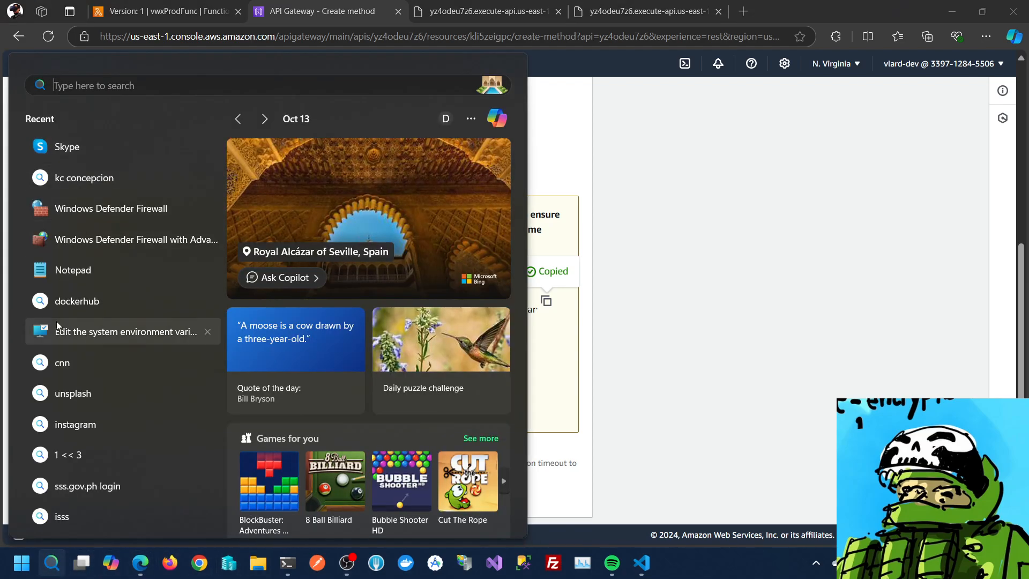
left_click(58, 270)
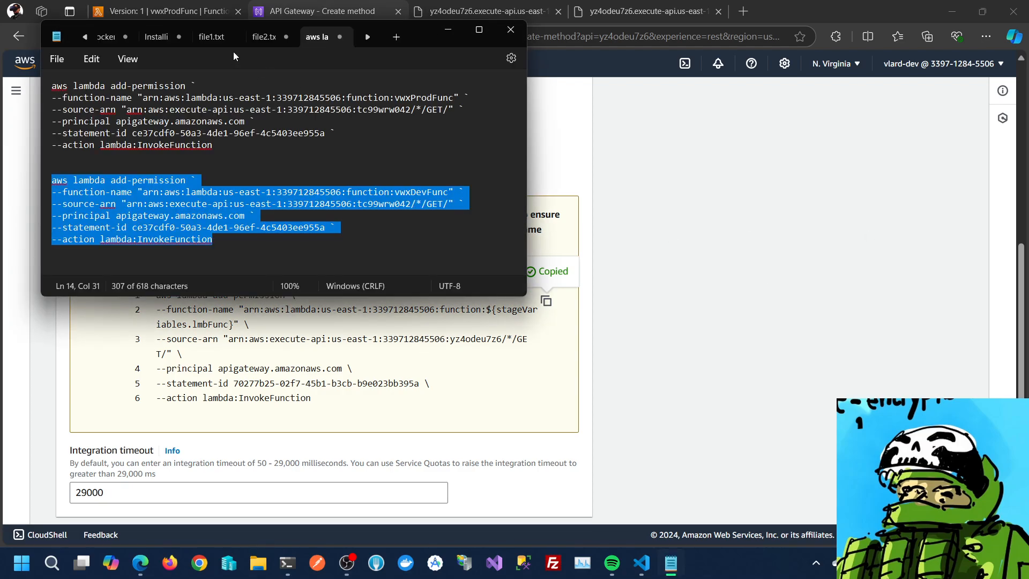
left_click(389, 38)
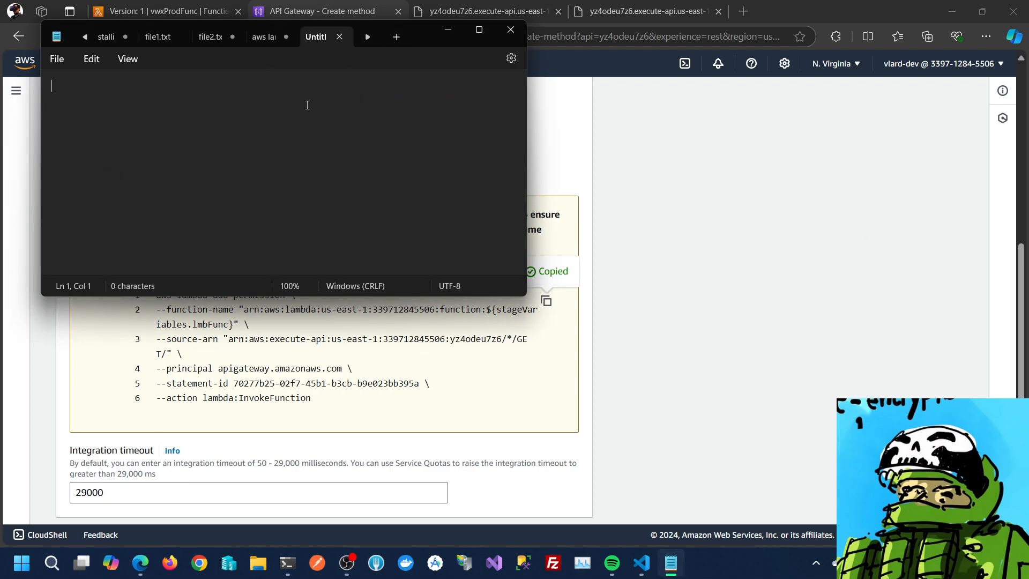
key("ctrl+v")
Replace the backslash line continuations in the pasted add-permission command with backticks
left_click(224, 84)
double_click(224, 84)
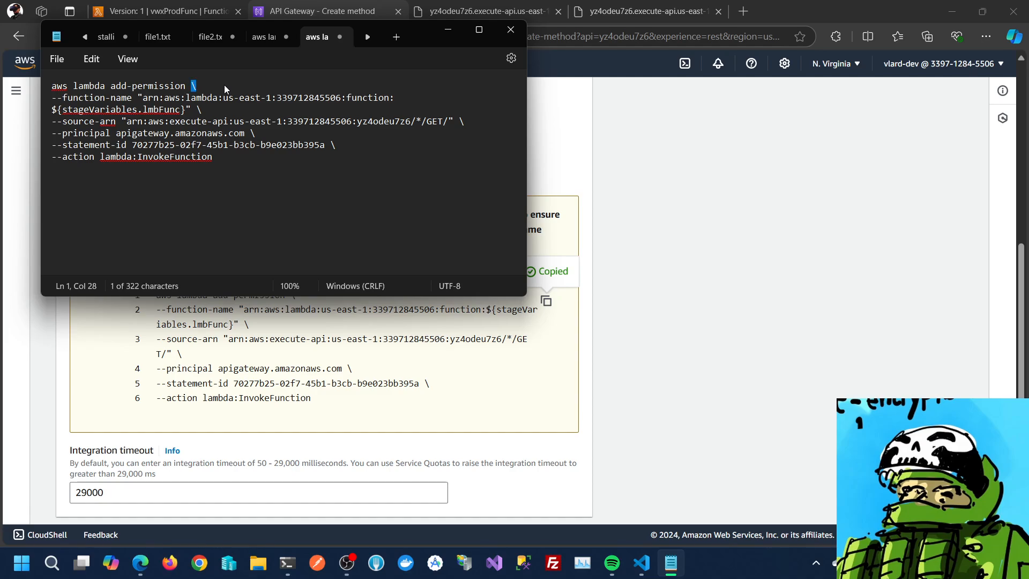
left_click(224, 85)
key("Delete")
type("`")
key("Down")
key("End")
key("Left")
key("Delete")
type("`")
key("Down")
key("BackSpace")
type("`")
key("Down")
key("End")
key("BackSpace")
type("`")
key("Down")
key("End")
key("BackSpace")
type("`")
Replace the ${stageVariables.lmbFunc} placeholder in the command's function-name ARN with vwxProdFunc:1 and select the whole command
key("Up")
key("Up")
key("shift+Left")
key("shift+Left")
key("shift+Left")
key("shift+Left")
key("shift+Left")
key("shift+Left")
key("shift+Left")
key("shift+Left")
key("shift+Left")
key("shift+Left")
key("shift+Left")
key("shift+Left")
key("shift+Left")
key("shift+Left")
key("shift+Left")
key("shift+Left")
key("shift+Left")
key("shift+Left")
key("shift+Left")
key("shift+Left")
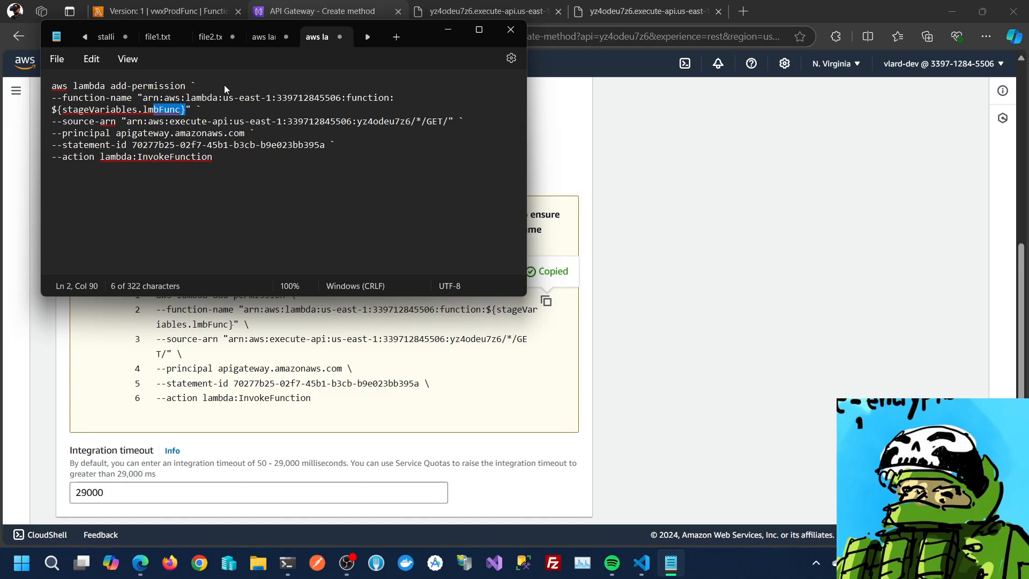
key("shift+Left")
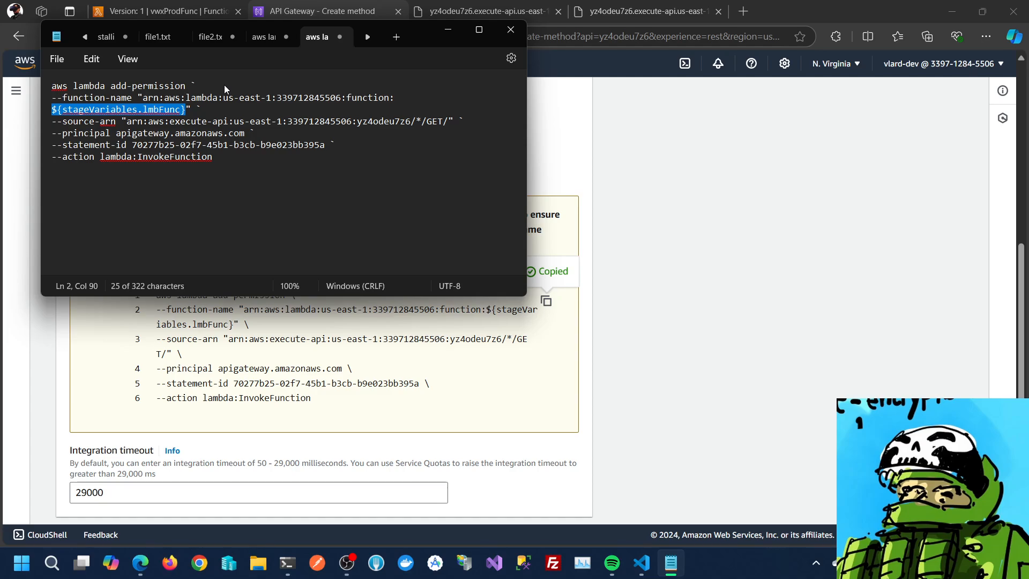
type("vm")
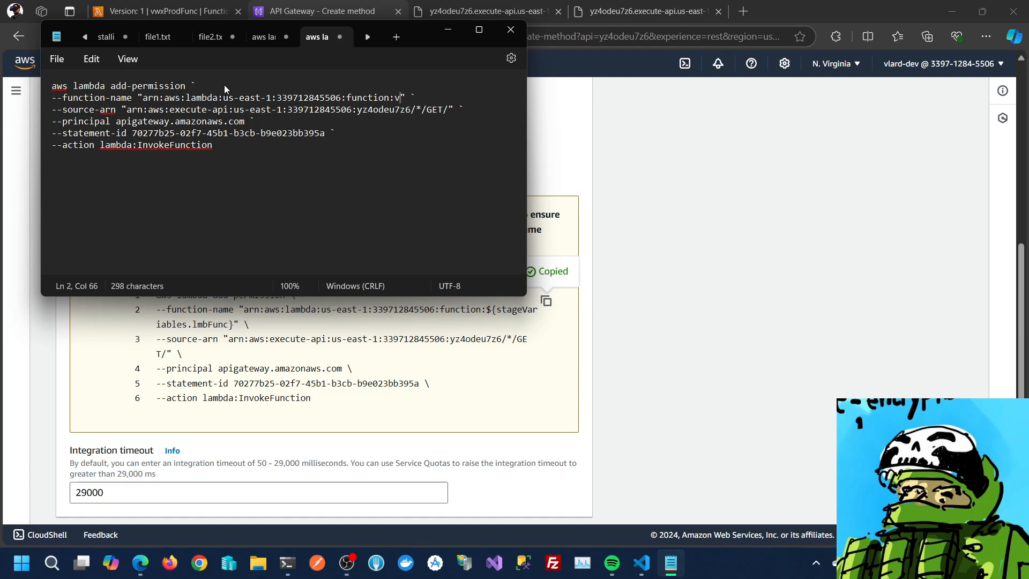
type("x")
key("BackSpace")
key("BackSpace")
type("wxProdFunc")
type(":1")
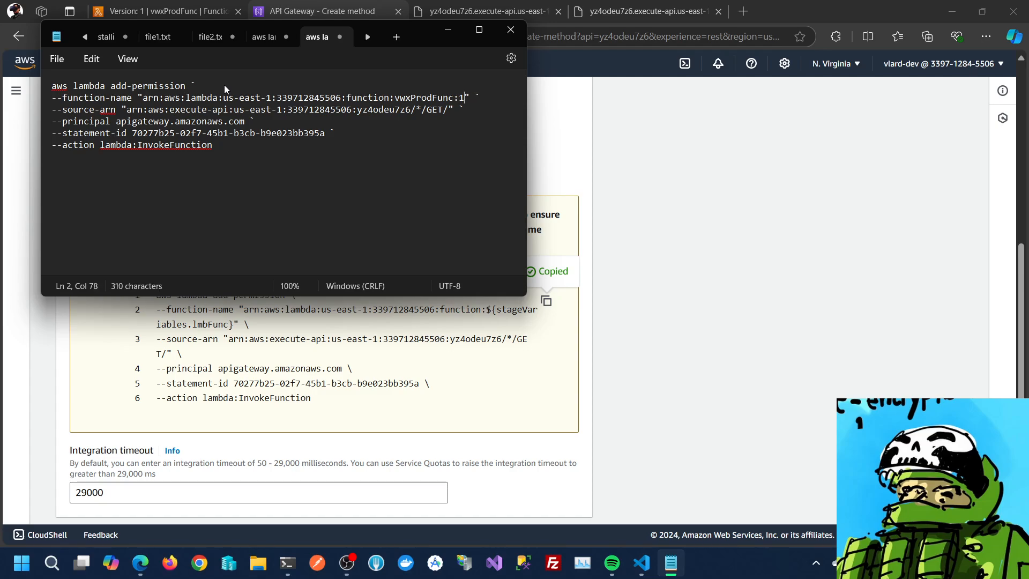
key("ctrl+a")
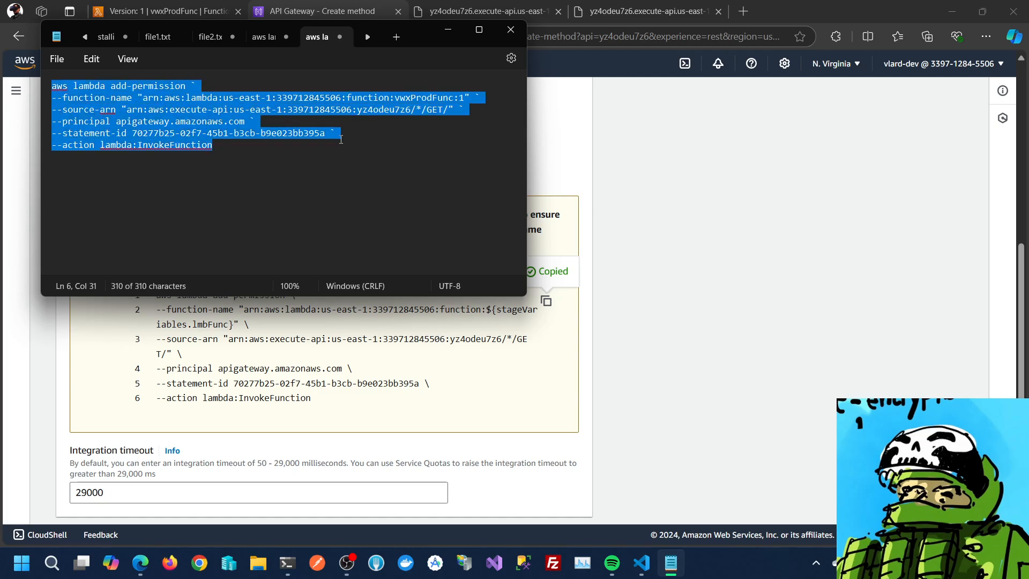
Note the stage variable as lmbFunc = vwxProdFunc:1 beneath the add-permission command, copying the value from its function ARN
left_click(289, 564)
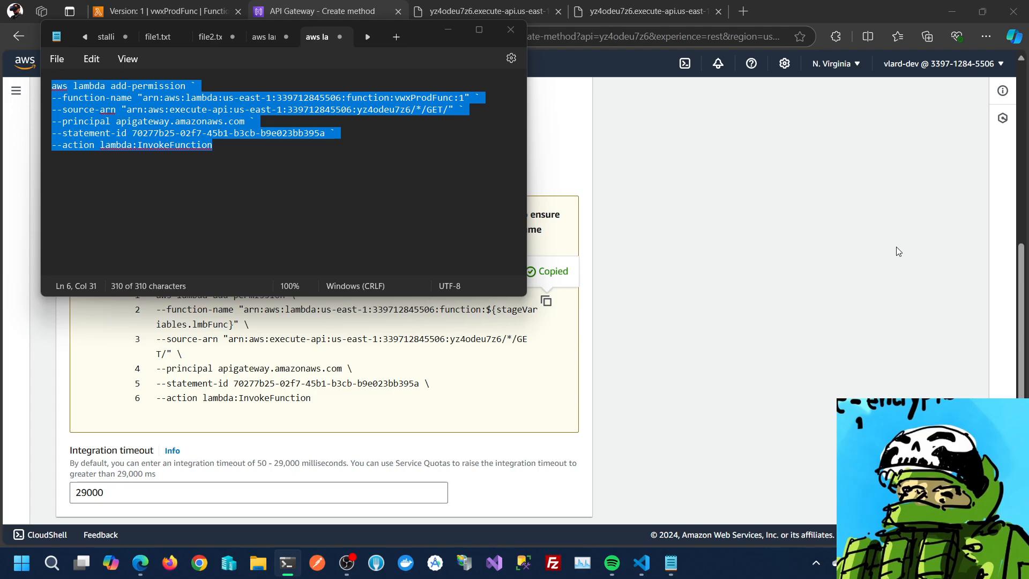
left_click(477, 172)
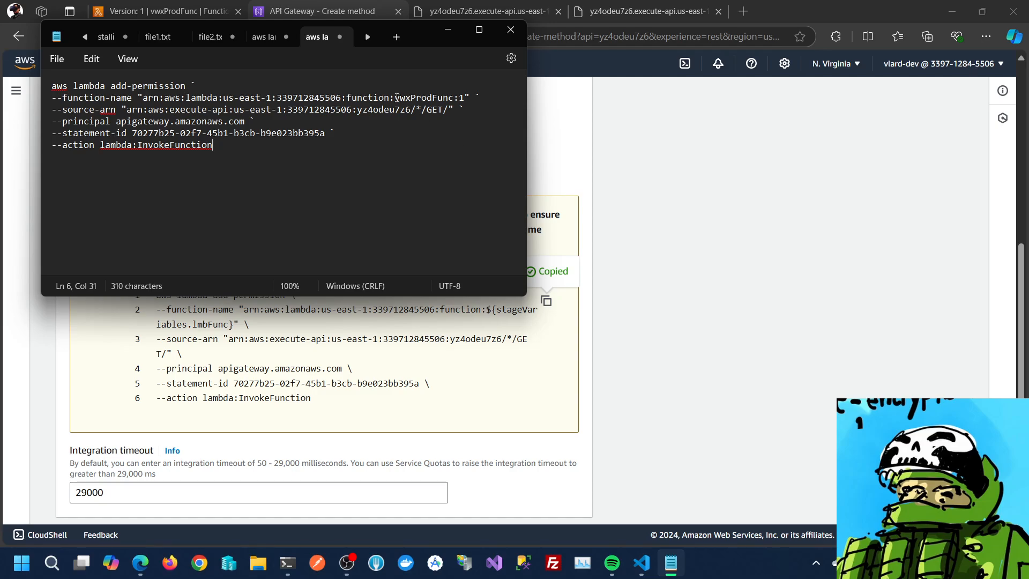
left_click_drag(397, 98, 463, 97)
key("ctrl+c")
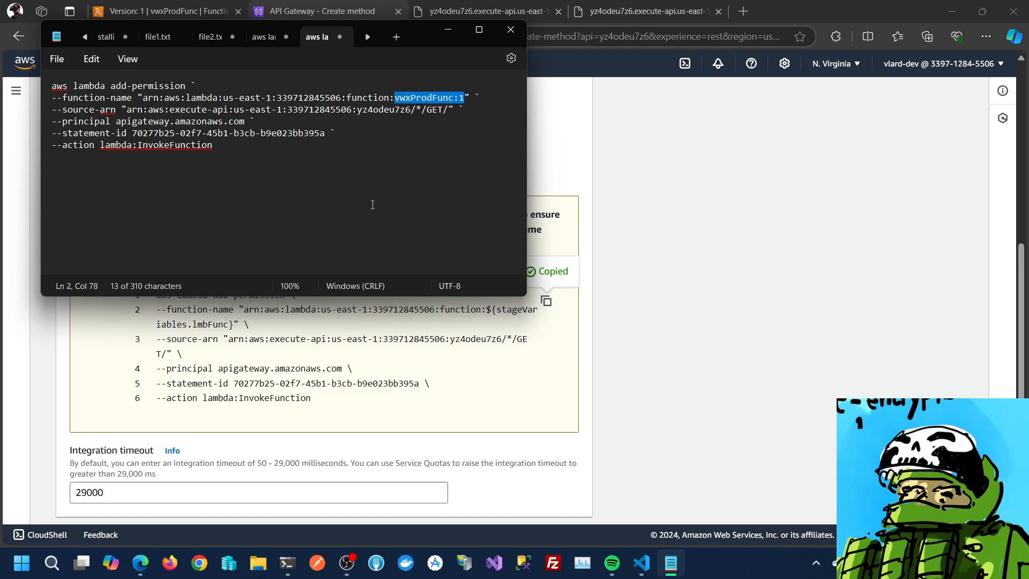
left_click(373, 204)
key("Return")
key("Return")
key("Return")
type("1")
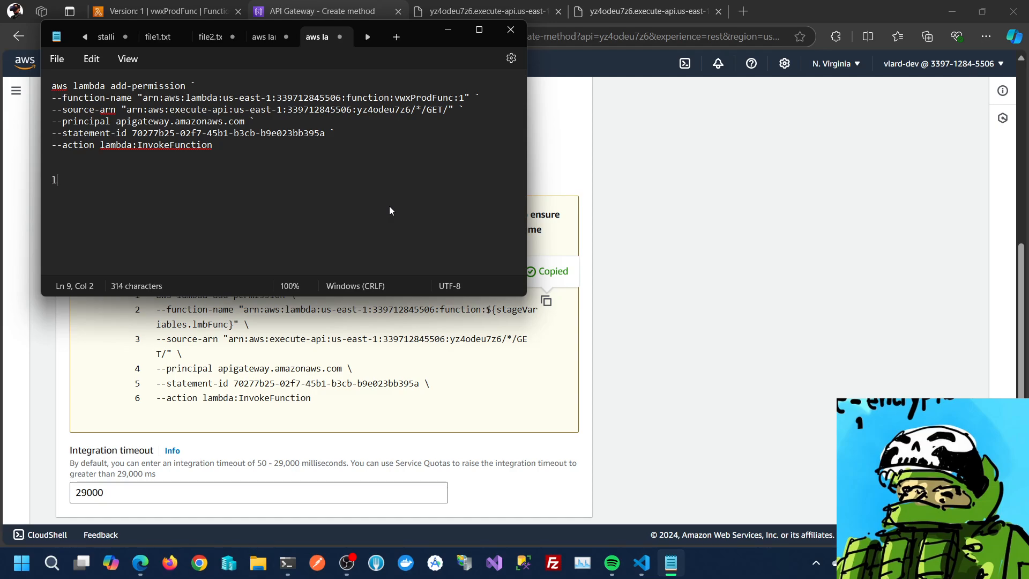
type("mbFn")
type("nc")
left_click(882, 301)
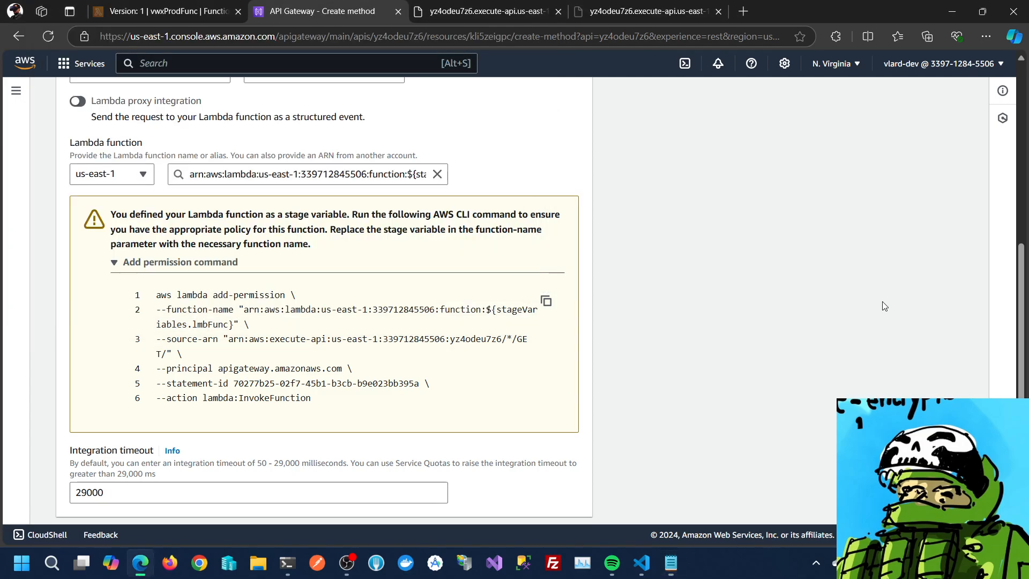
key("alt+Tab")
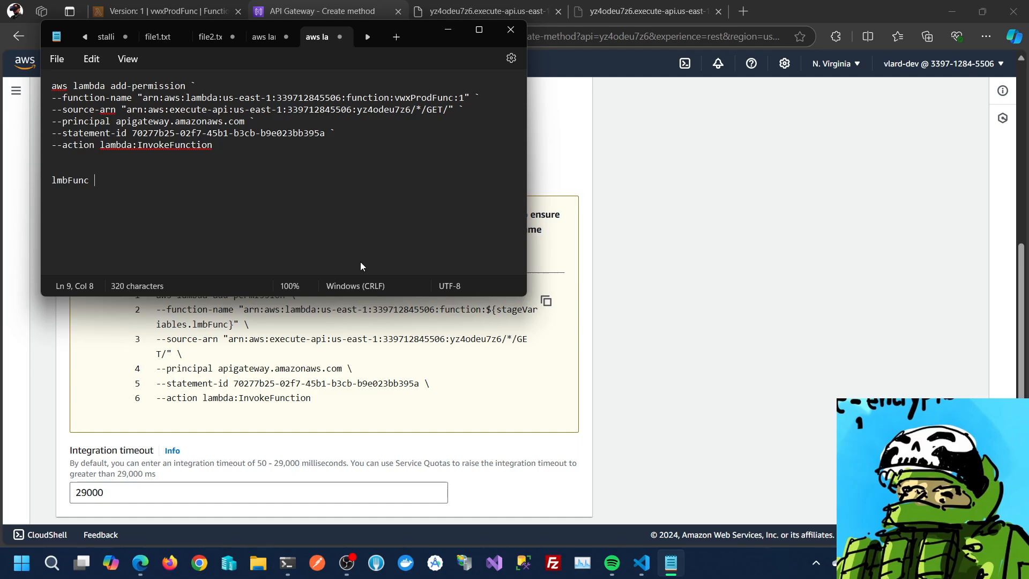
type("=")
key("ctrl+v")
Switch to the browser and create the GET method with the stage-variable Lambda integration
left_click(679, 307)
scroll(680, 306, "down", 5)
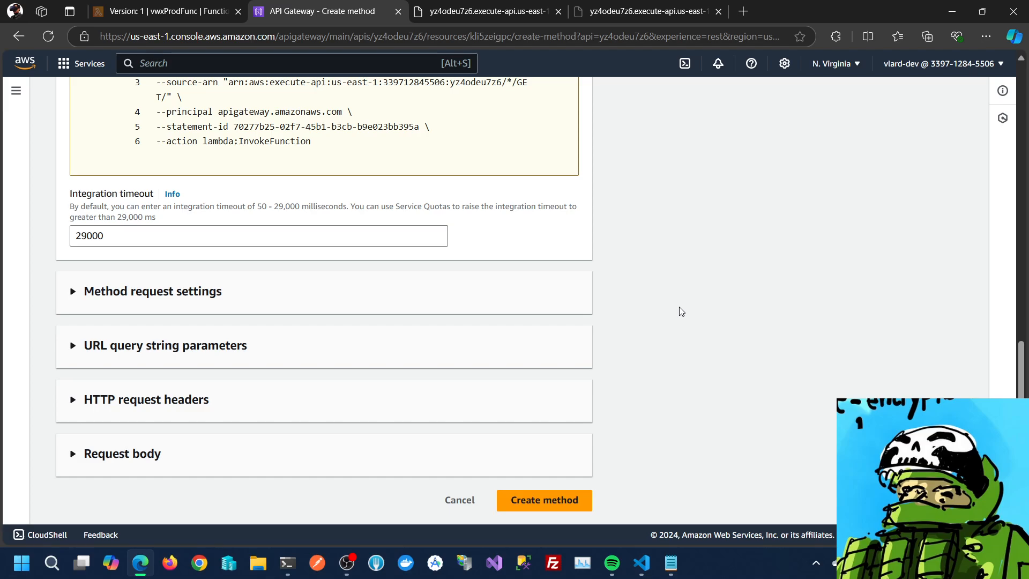
left_click(562, 500)
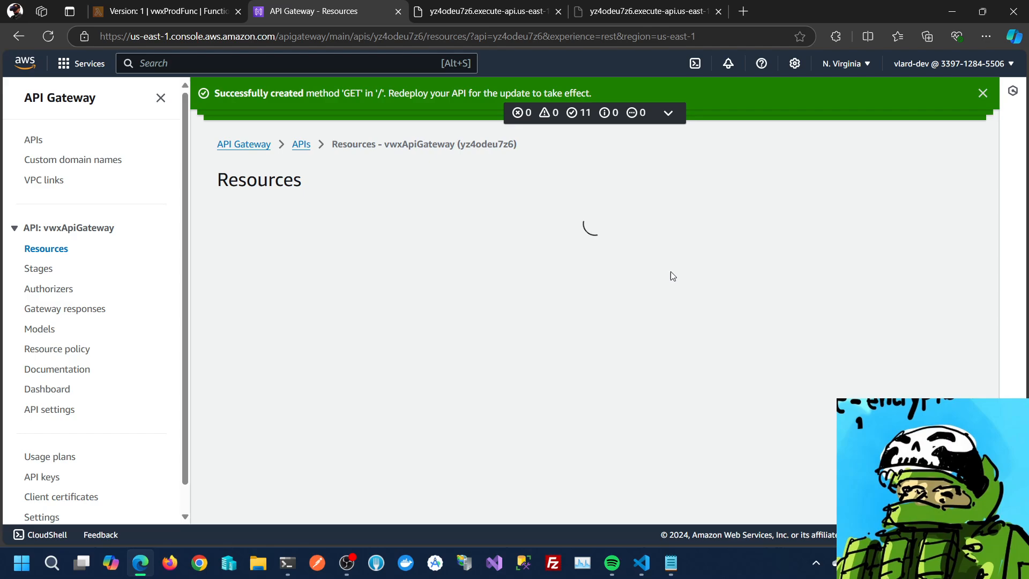
Deploy vwxApiGateway to the prod stage
left_click(925, 181)
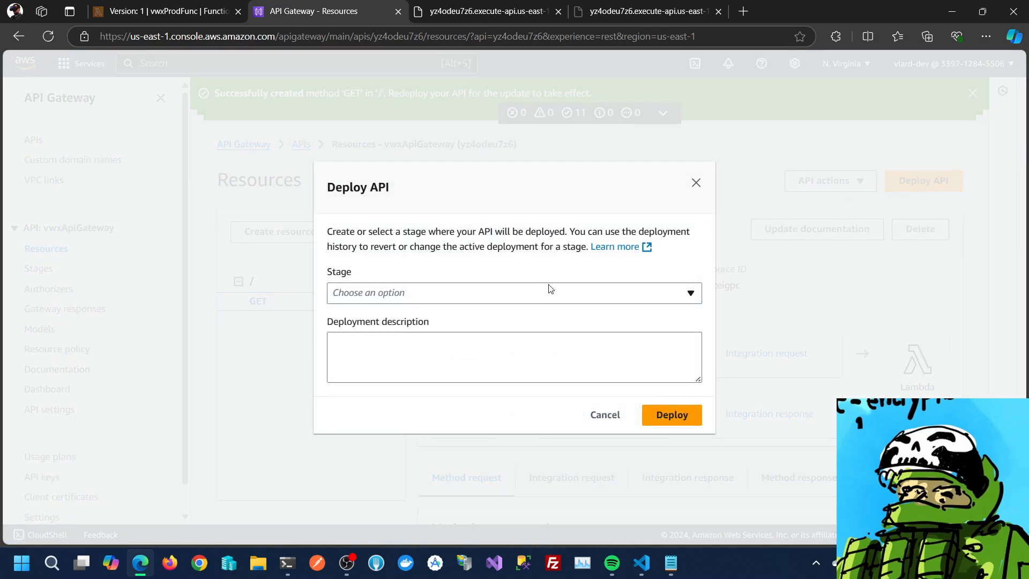
left_click(469, 298)
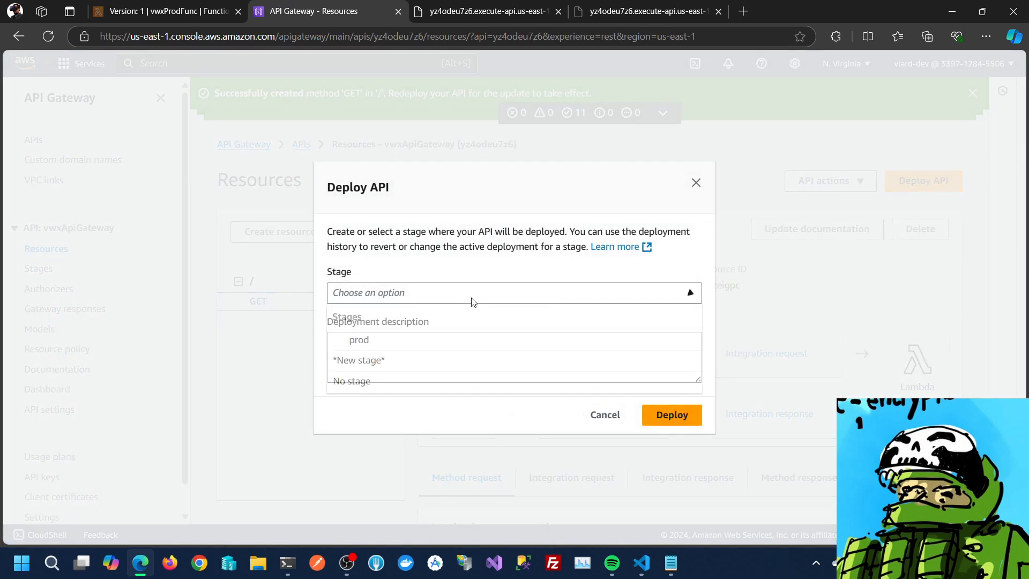
left_click(433, 351)
left_click(662, 452)
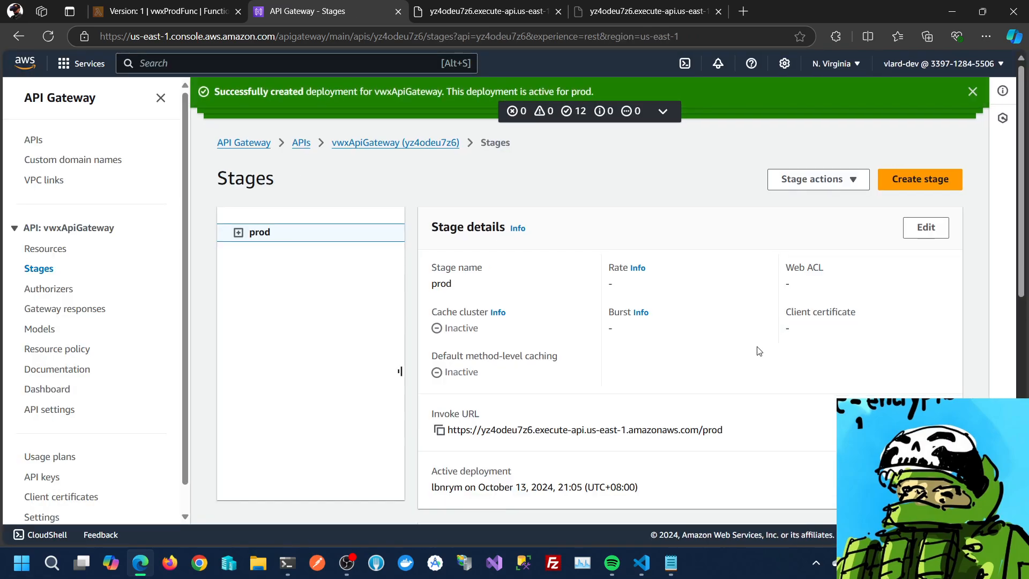
Add a stage variable to the prod stage and name it lmbFunc, copying the name from the Notepad note
scroll(759, 351, "down", 5)
left_click(924, 307)
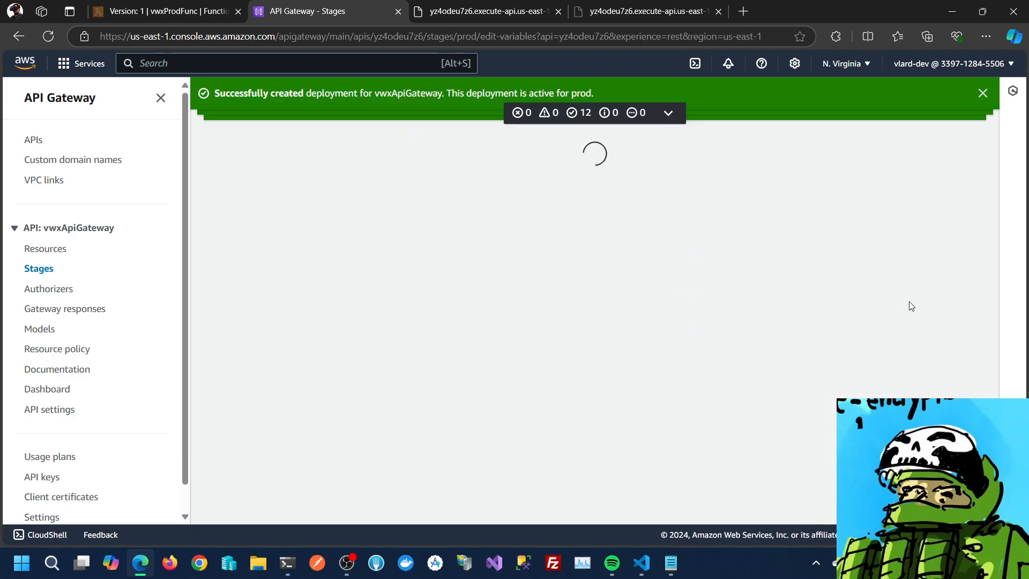
left_click(105, 298)
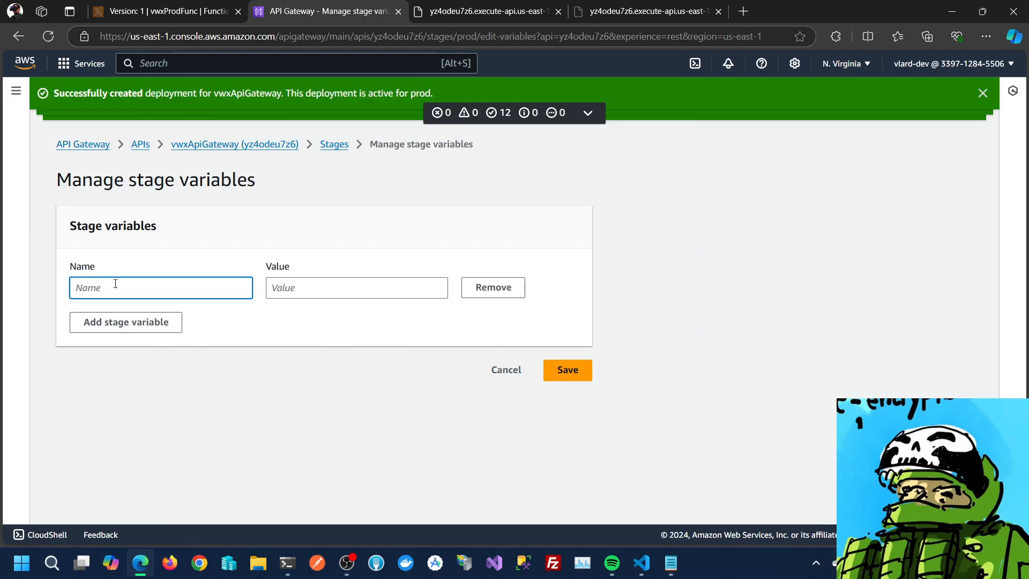
left_click(670, 563)
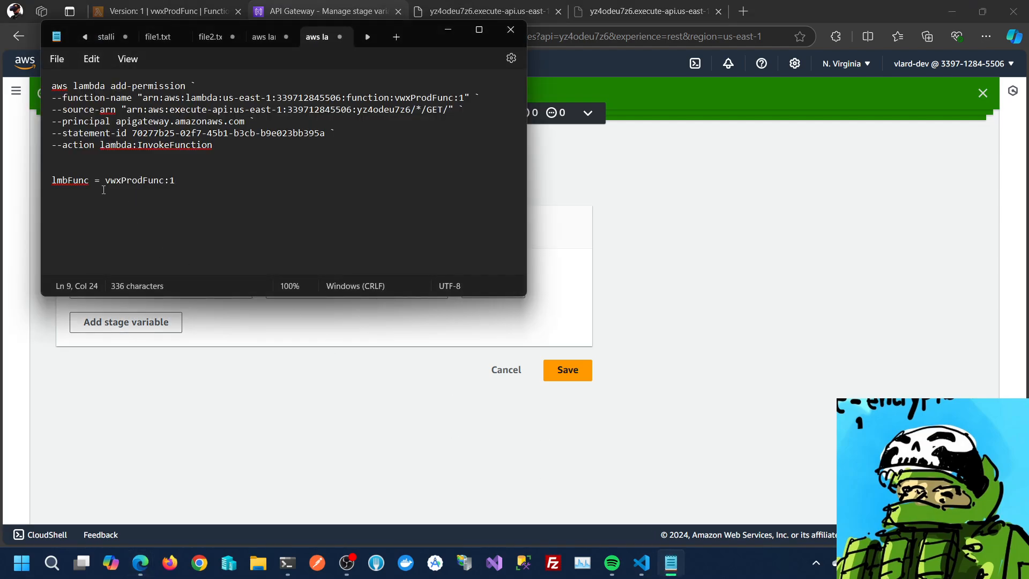
double_click(69, 180)
key("ctrl+c")
left_click(83, 384)
left_click(101, 288)
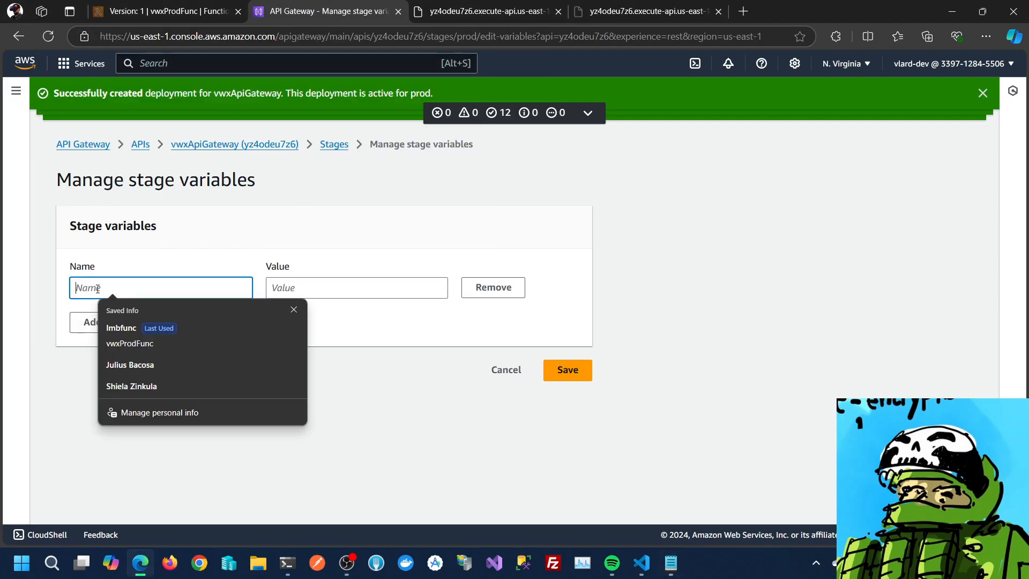
key("ctrl+v")
Set the lmbFunc variable's value to vwxProdFunc:1 from the Notepad note and save the stage variables
key("alt+Tab")
left_click_drag(105, 180, 188, 276)
key("ctrl+c")
key("alt+Tab")
left_click(288, 288)
key("ctrl+v")
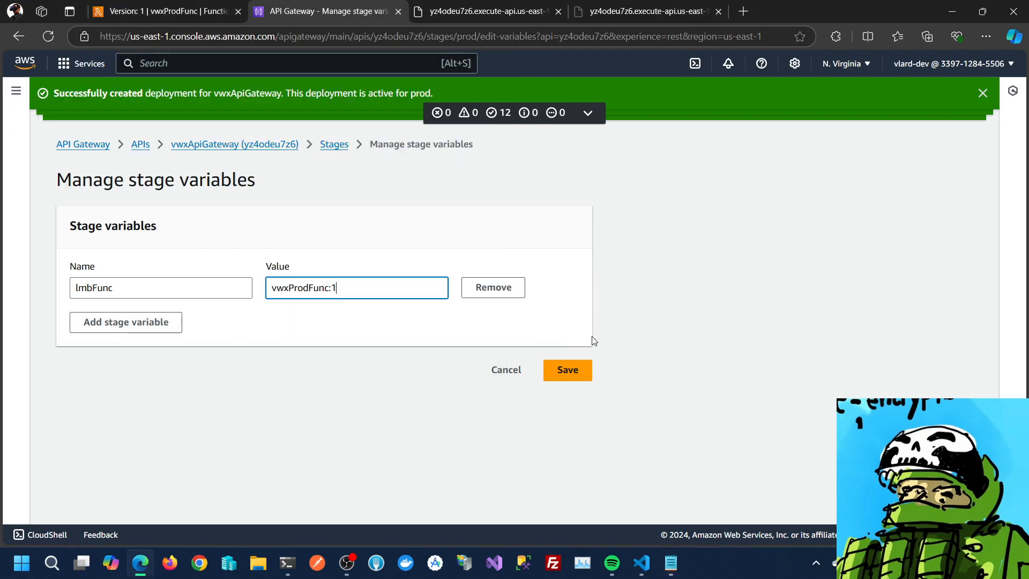
left_click(568, 370)
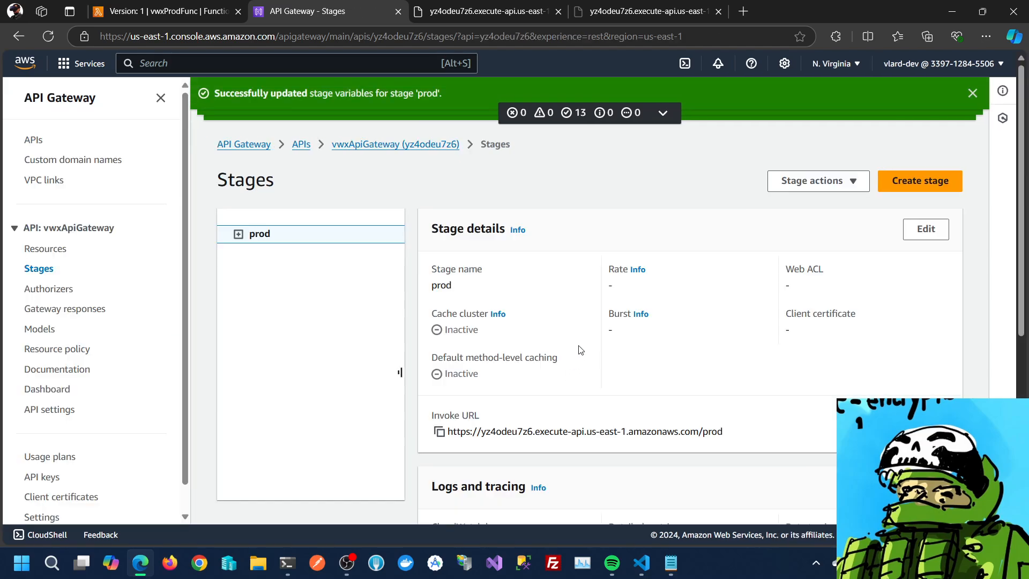
Copy the prod stage's invoke URL, close the two old API response tabs, and open the URL in a new tab
scroll(601, 317, "down", 6)
scroll(600, 317, "up", 6)
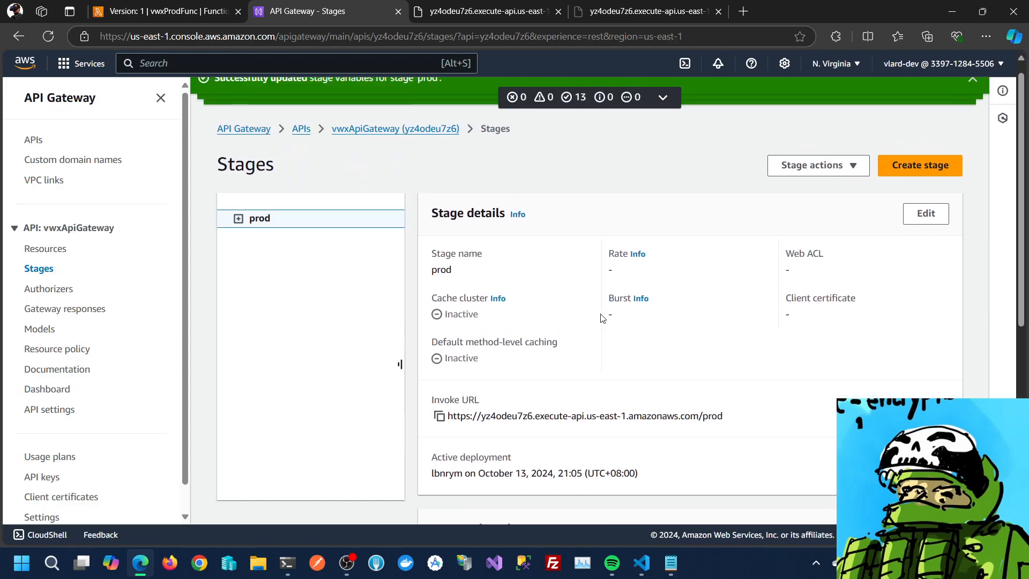
left_click(438, 432)
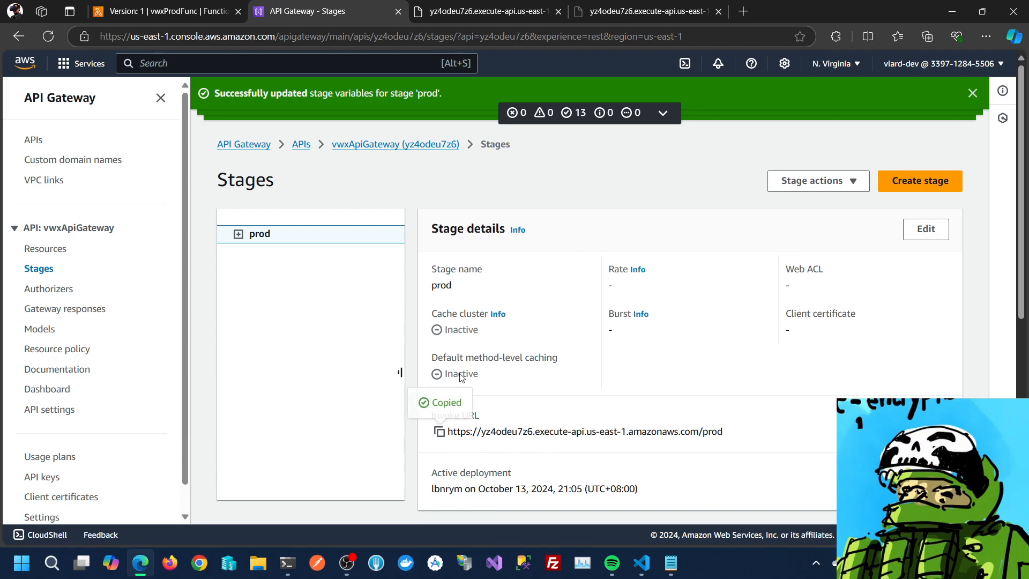
left_click(577, 13)
left_click(559, 13)
left_click(559, 12)
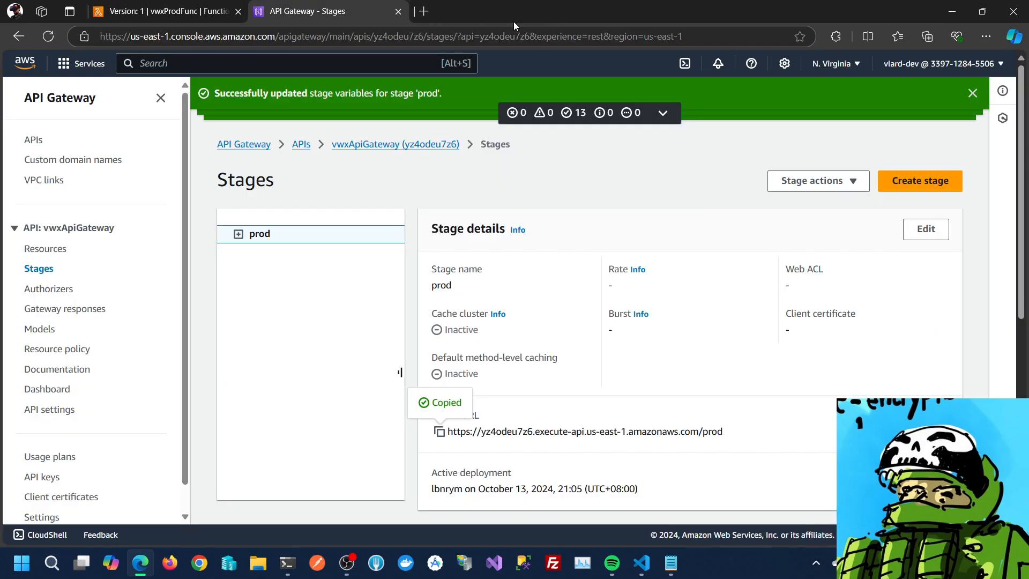
key("ctrl+t")
key("ctrl+v")
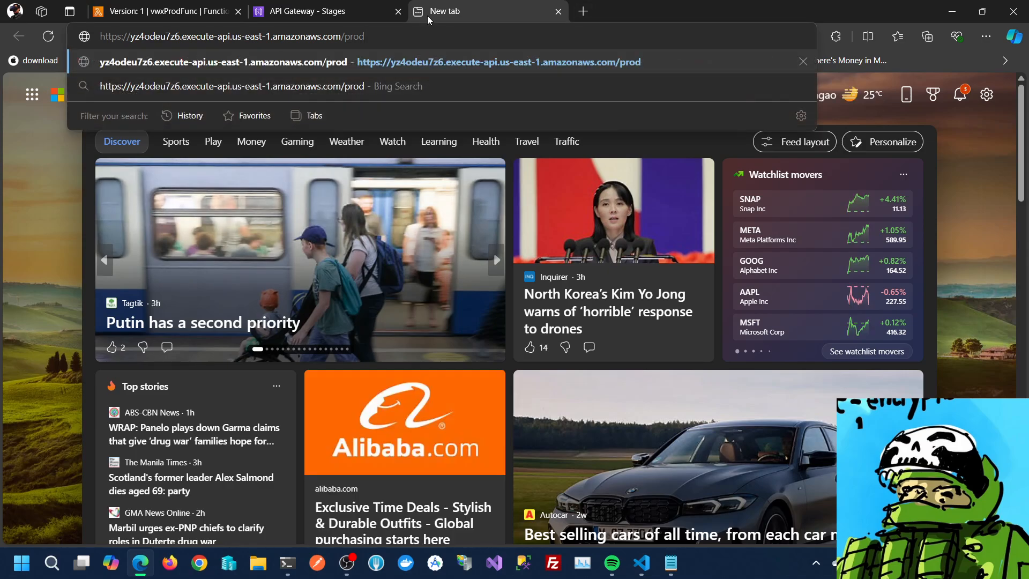
key("Return")
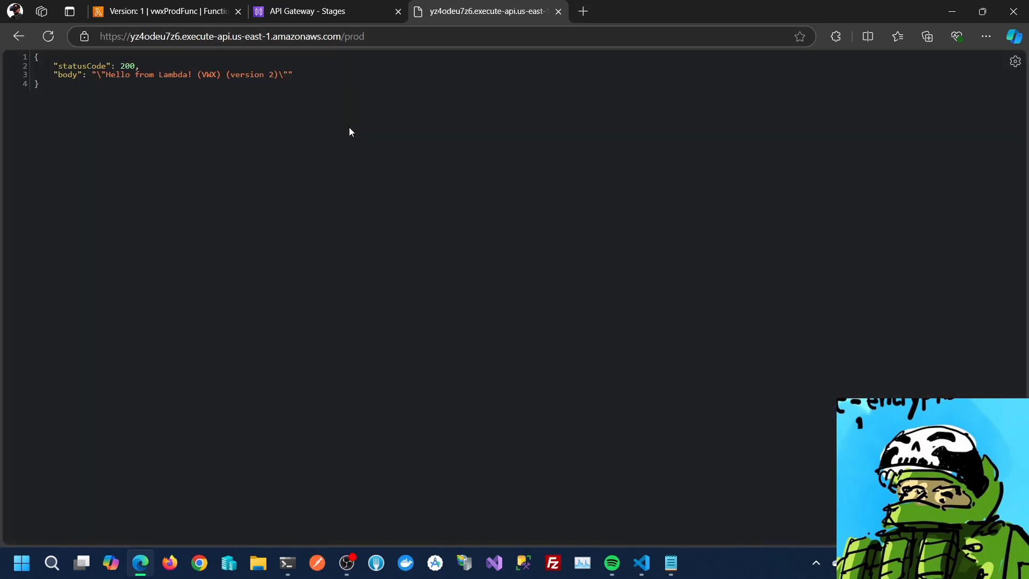
Examine the prod stage's variables and the source code of vwxProdFunc version 1
left_click(321, 11)
scroll(581, 329, "down", 5)
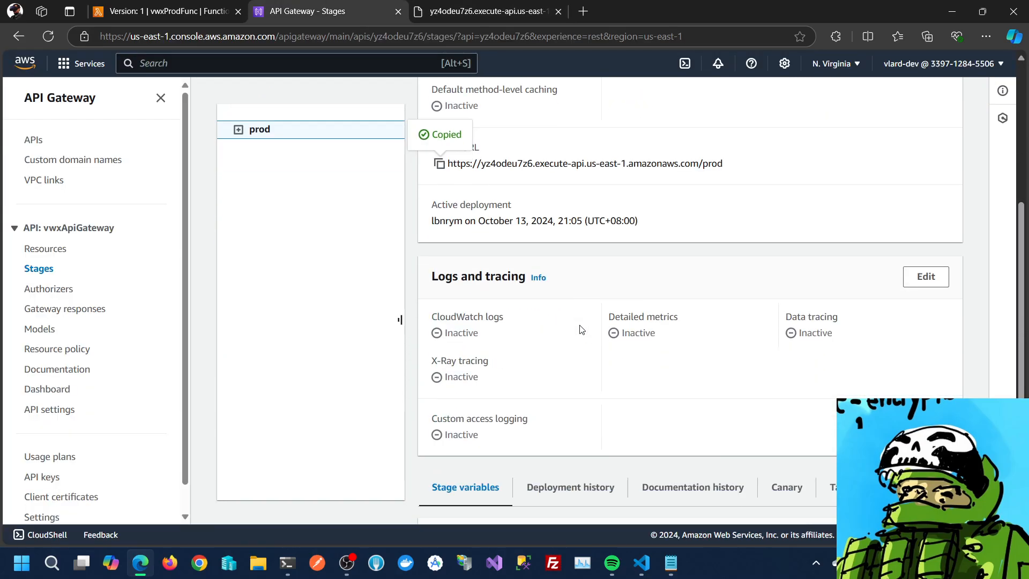
scroll(582, 329, "down", 3)
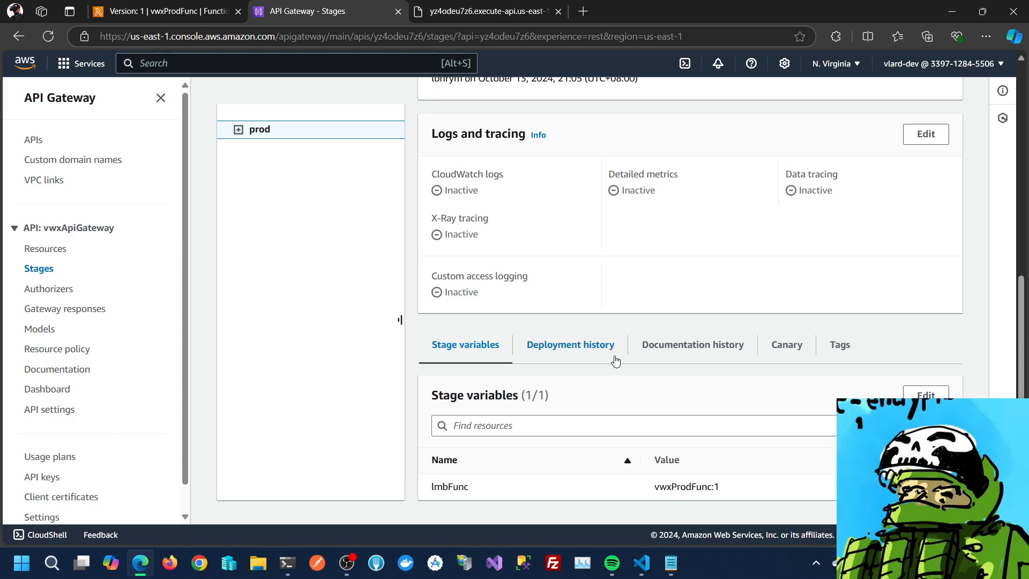
left_click(173, 10)
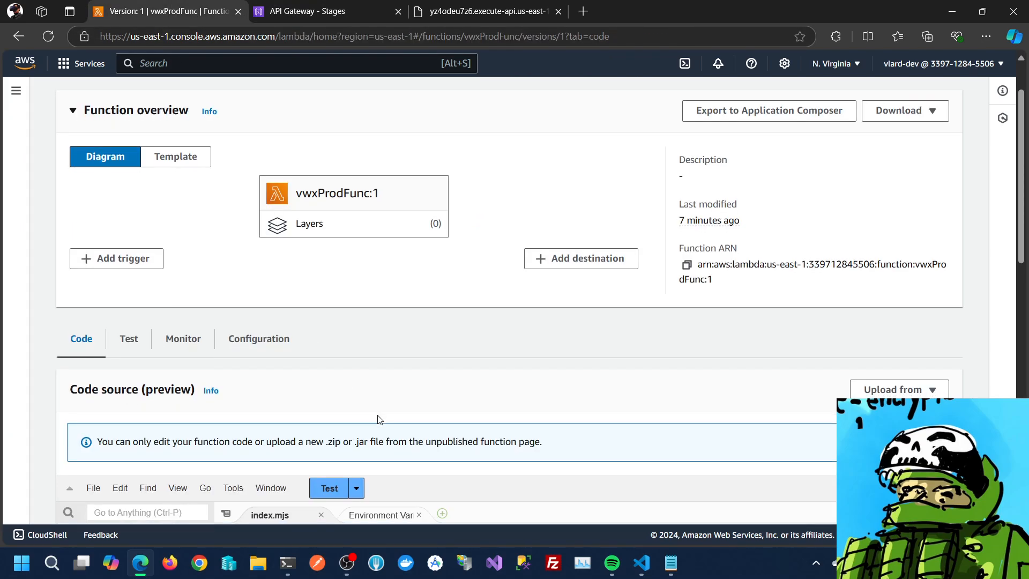
scroll(374, 415, "down", 5)
scroll(378, 419, "up", 2)
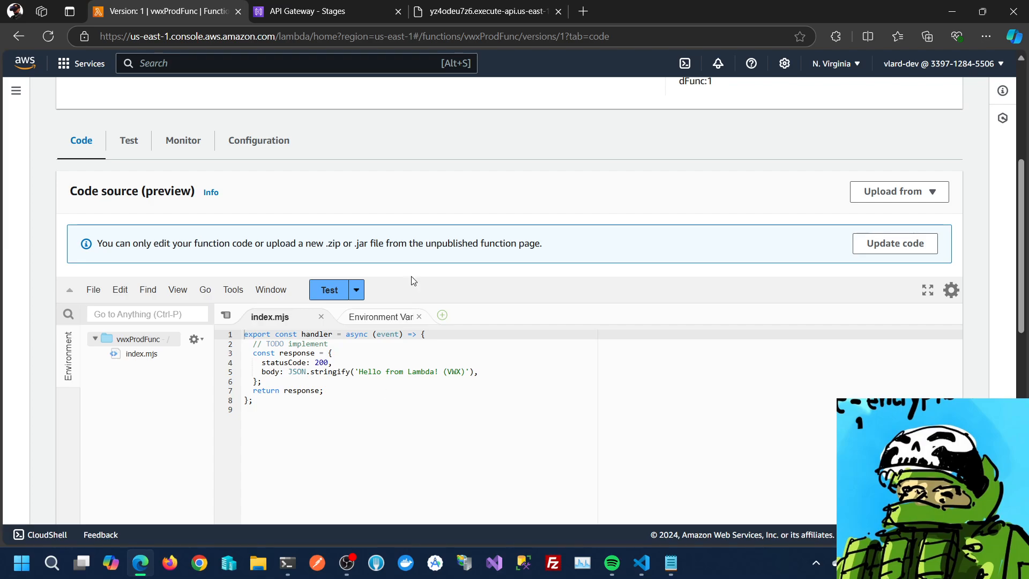
Compare the prod API response with vwxProdFunc version 1, then recheck the noted permission command and the prod stage variable
left_click(421, 8)
left_click(161, 10)
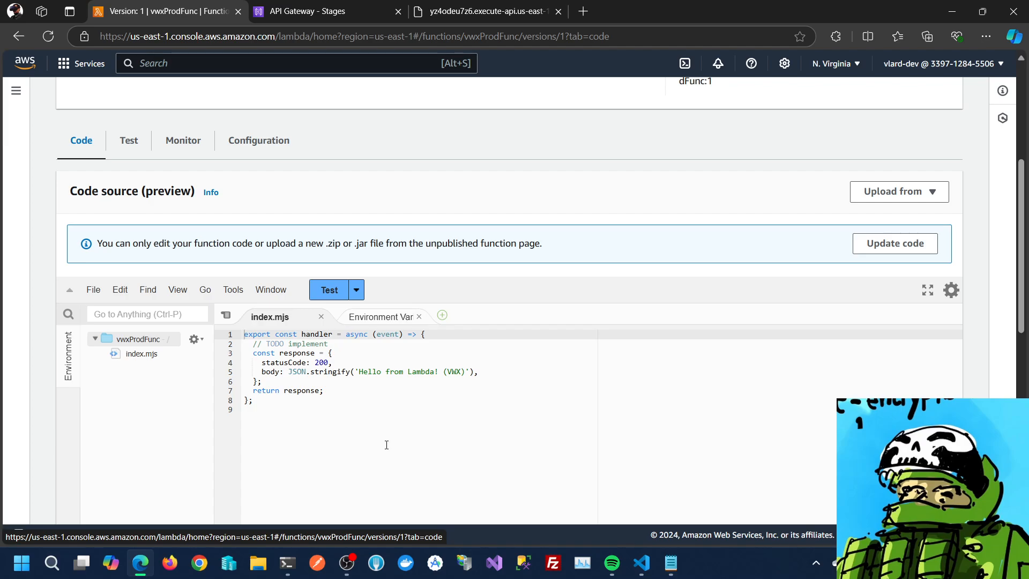
scroll(386, 444, "up", 4)
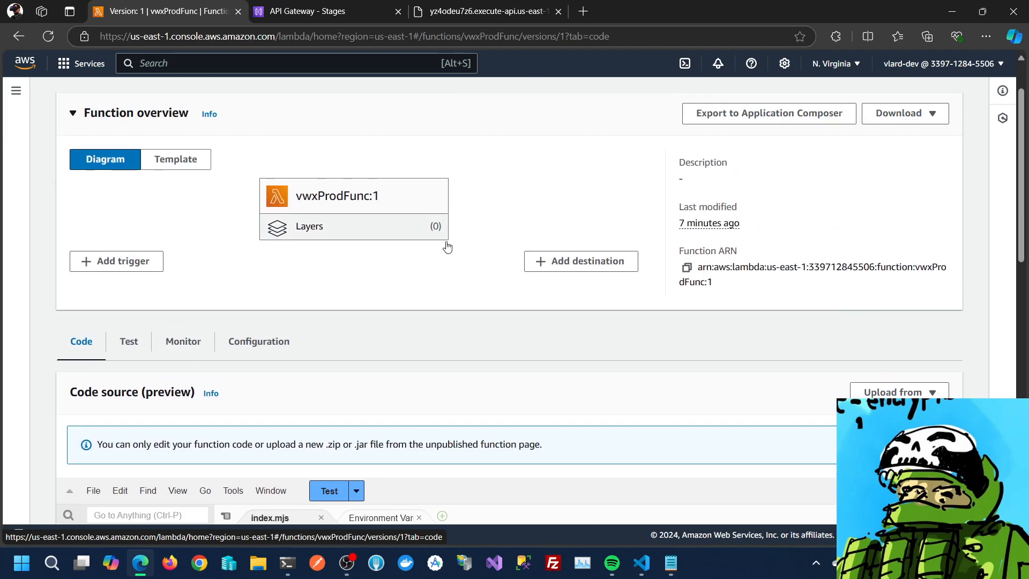
scroll(476, 363, "down", 3)
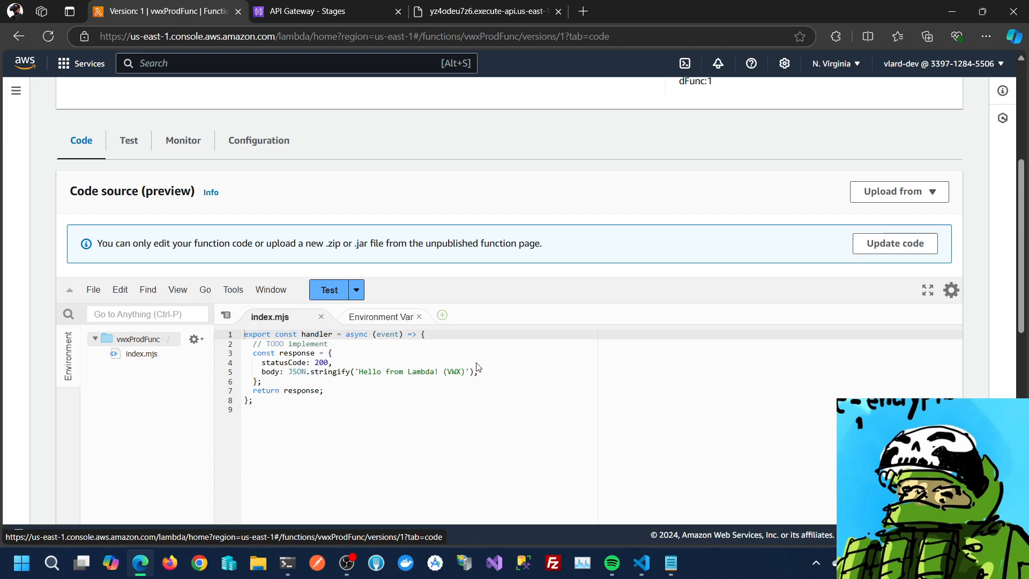
scroll(476, 362, "up", 3)
left_click(487, 11)
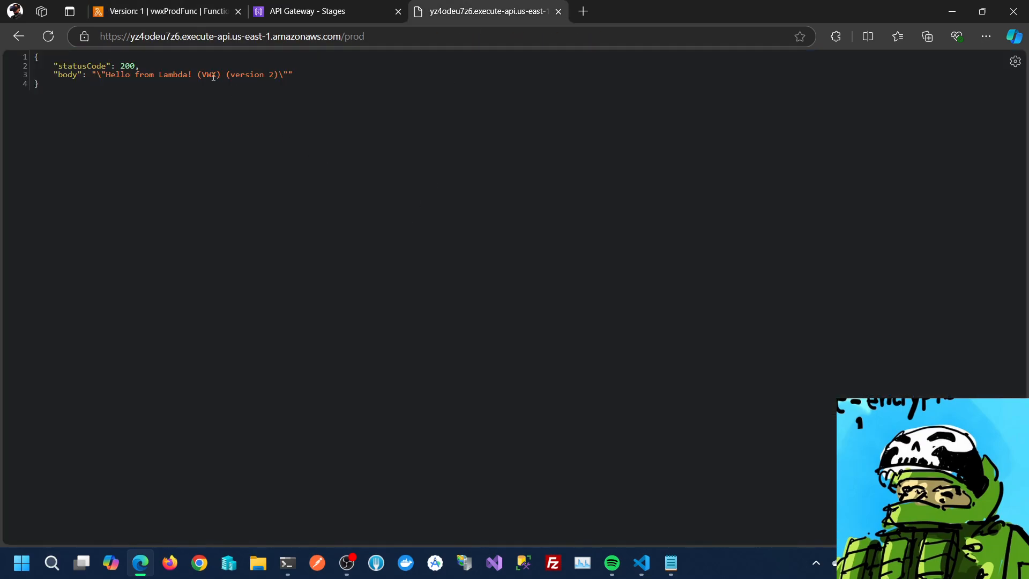
left_click(131, 8)
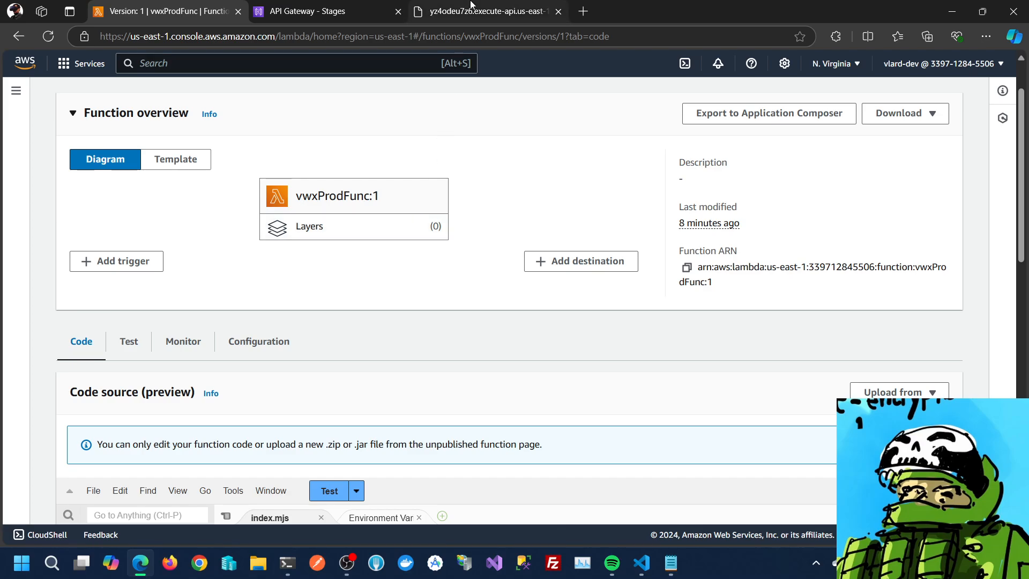
left_click(462, 20)
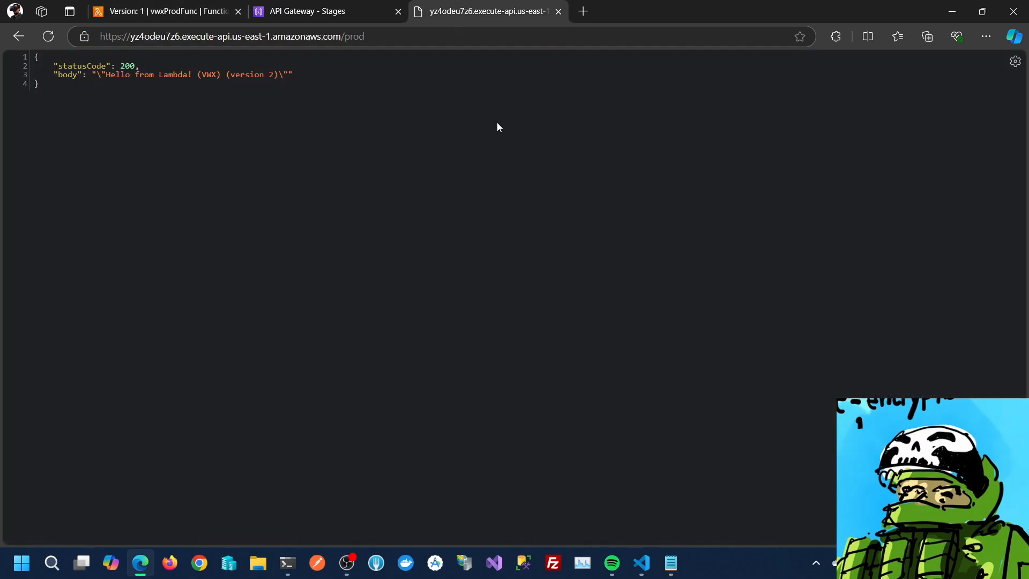
left_click(674, 565)
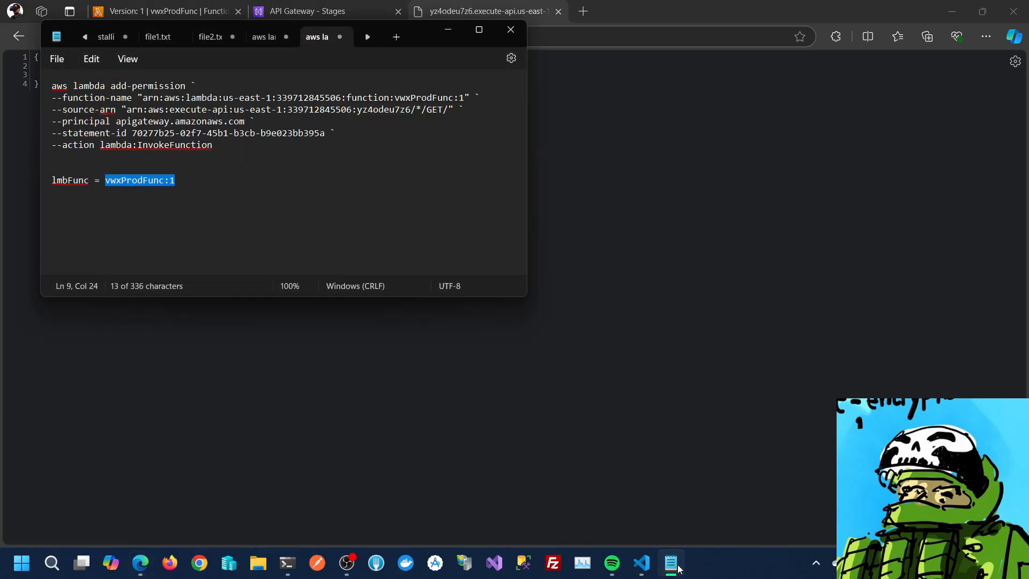
left_click(674, 566)
left_click(294, 7)
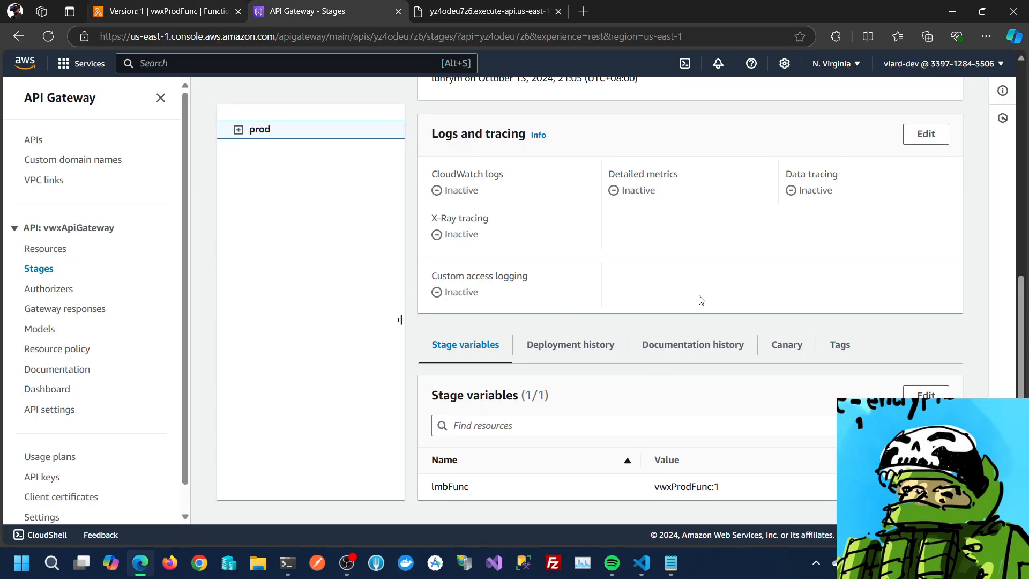
Open the main vwxProdFunc function page from its version 1 page and go to the code source
left_click(154, 5)
scroll(168, 211, "up", 2)
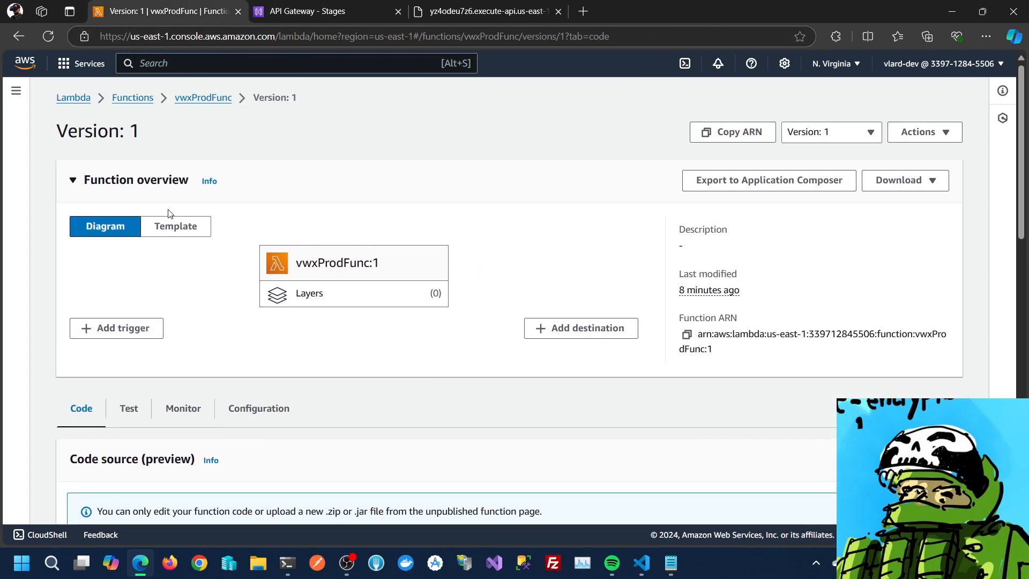
left_click(204, 97)
scroll(218, 403, "down", 5)
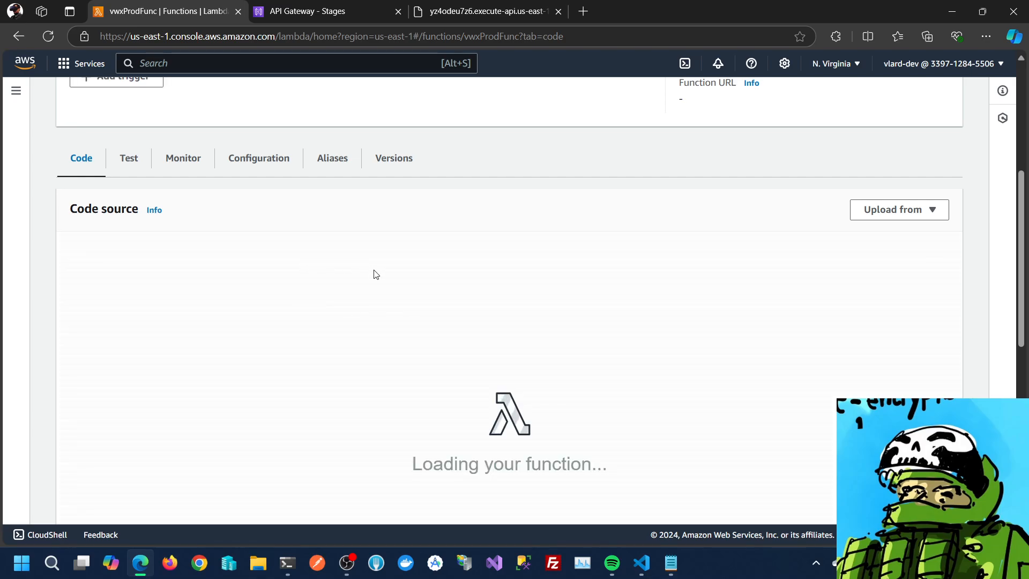
Publish a new version of the vwxProdFunc function from $LATEST without a description and open its code preview
scroll(362, 315, "up", 5)
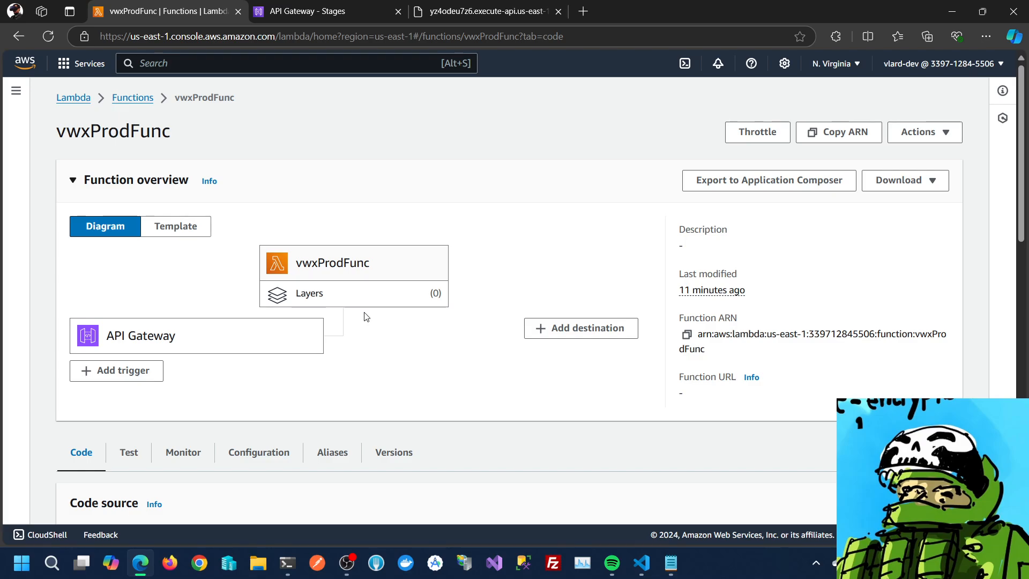
scroll(366, 317, "down", 3)
left_click(395, 251)
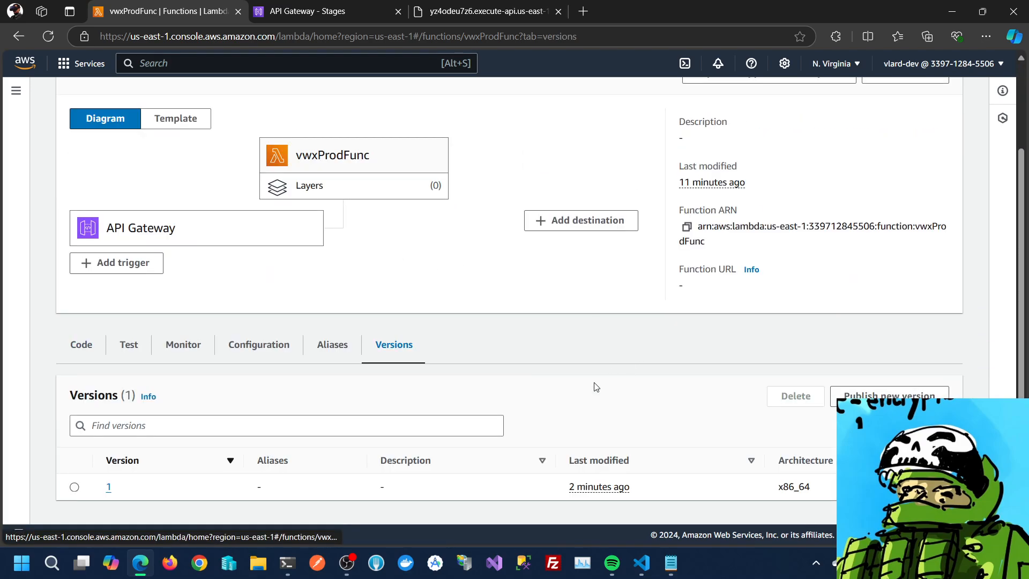
left_click(854, 394)
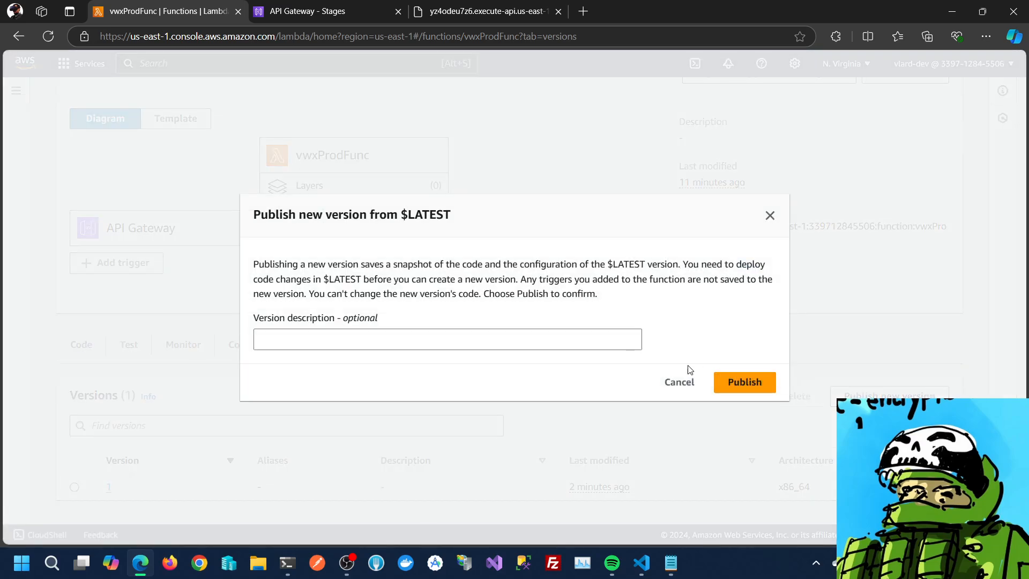
left_click(750, 379)
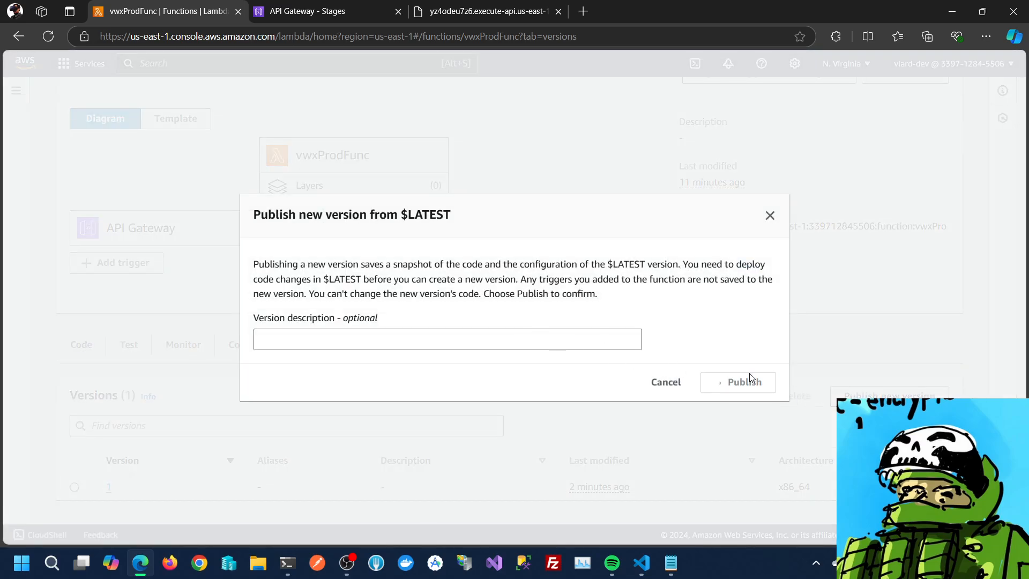
scroll(723, 420, "down", 5)
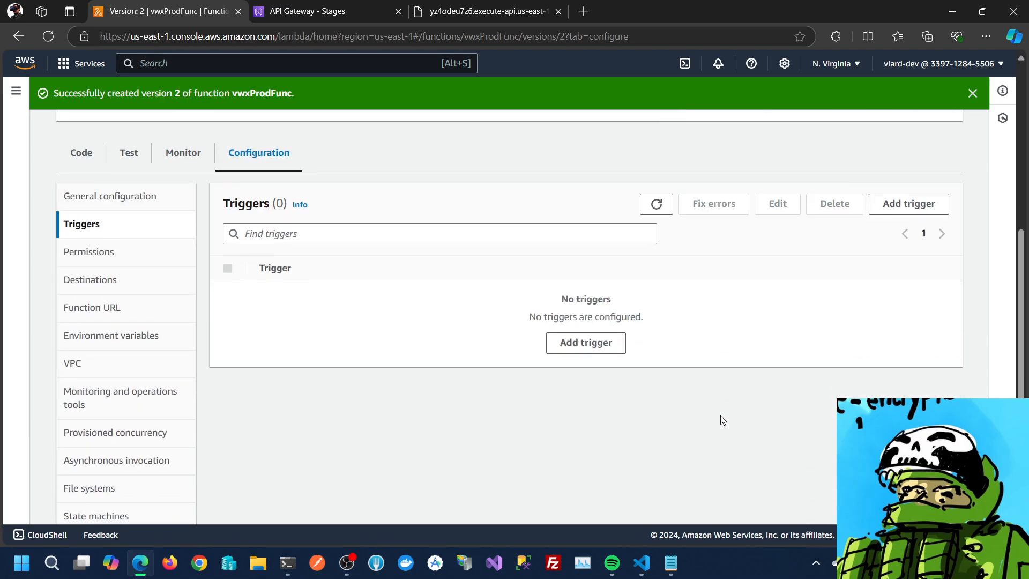
left_click(85, 153)
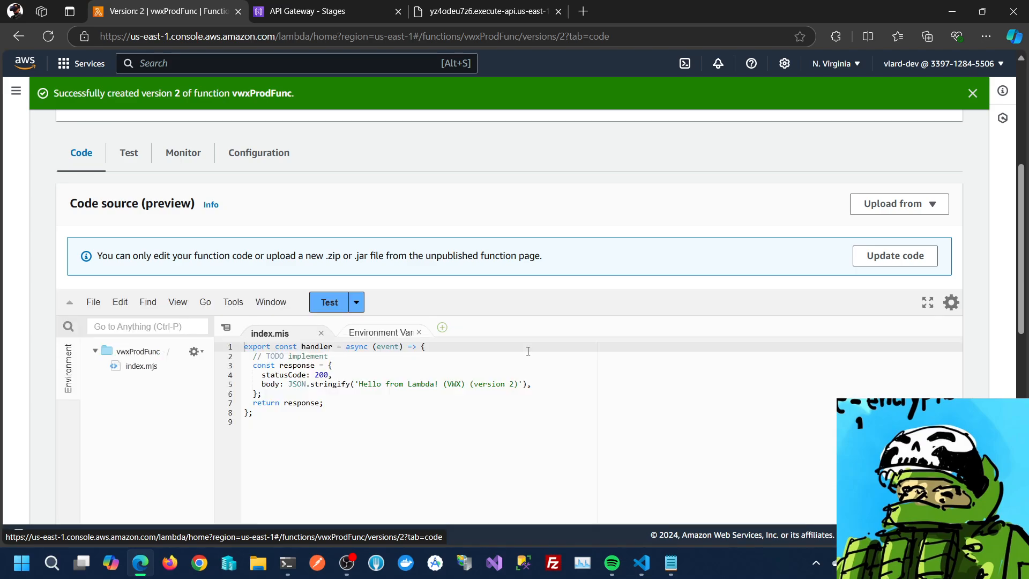
Set the lmbFunc stage variable of the prod stage in API Gateway to vwxProdFunc:2 and save it
left_click(349, 7)
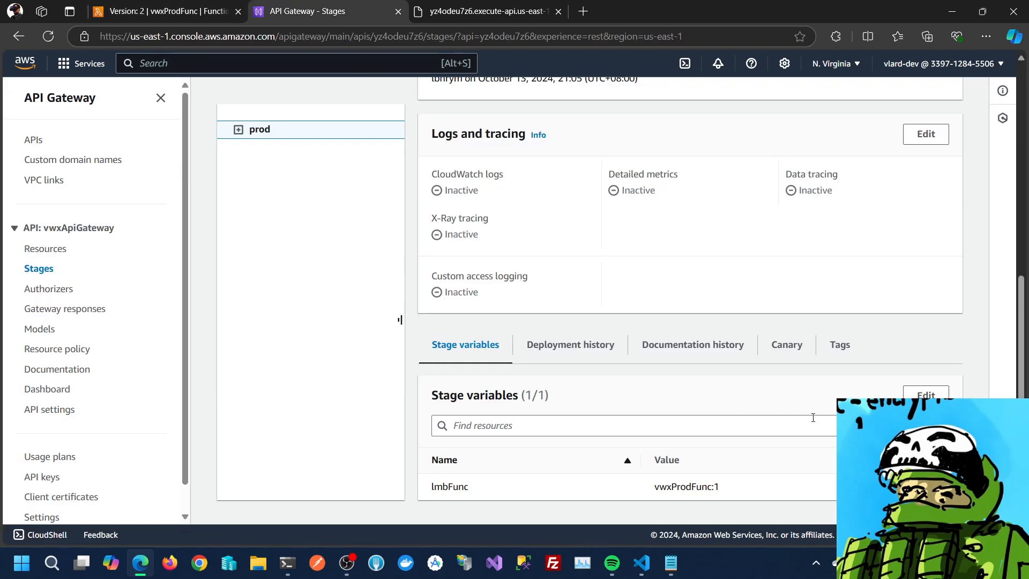
left_click(926, 394)
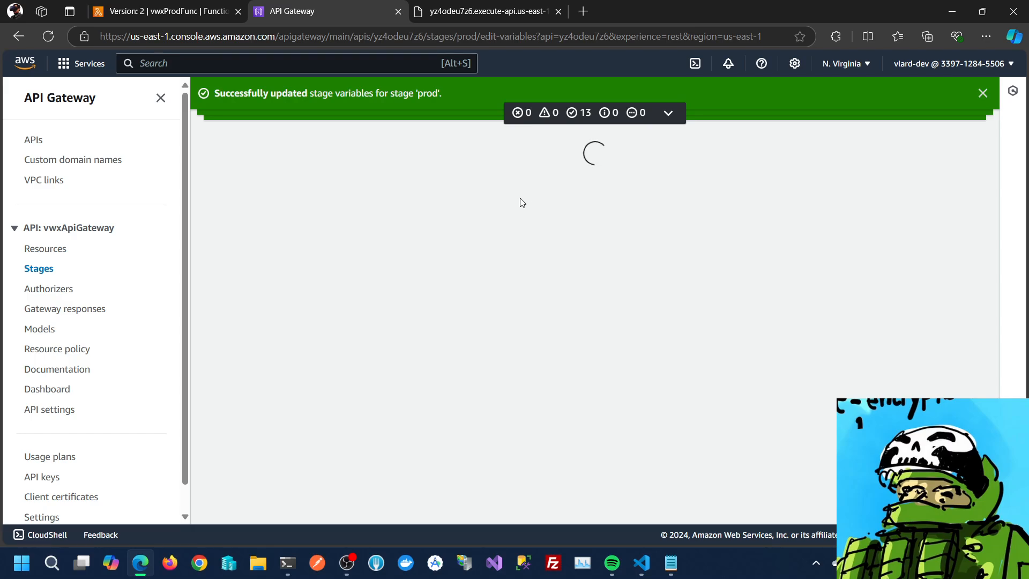
left_click(374, 287)
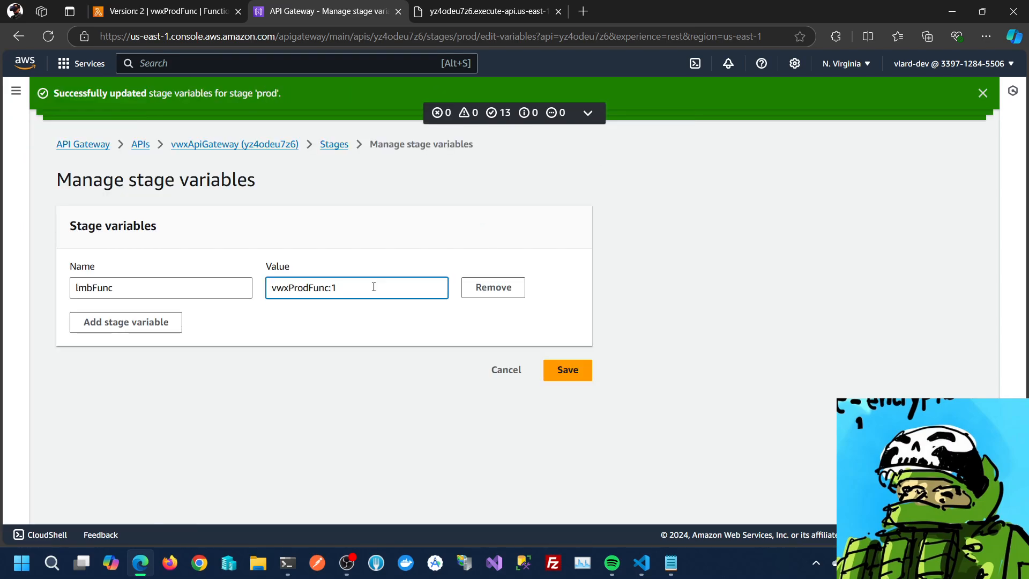
left_click(576, 372)
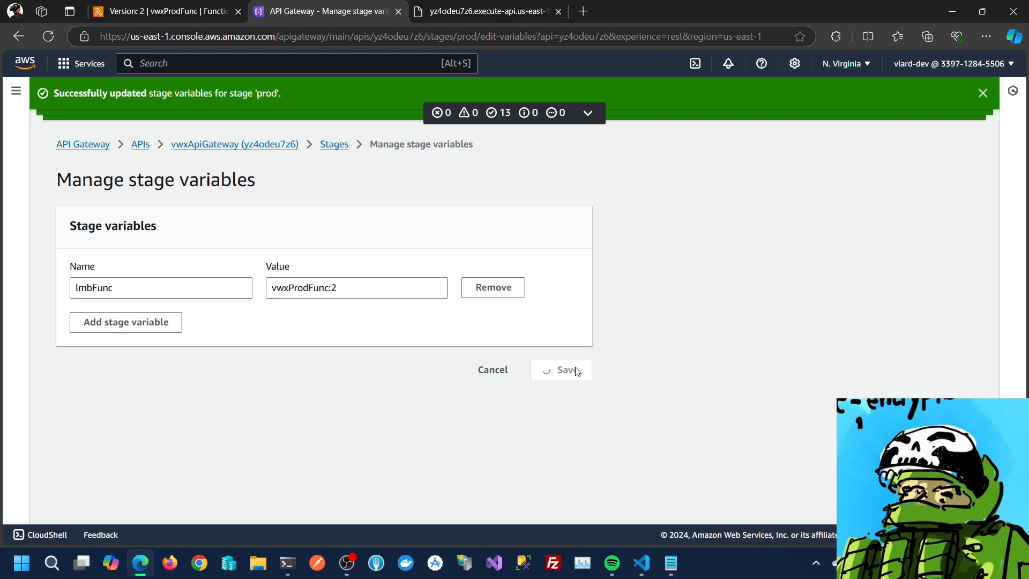
Reload the prod endpoint repeatedly to check its response, and review the lmbFunc stage variable of the prod stage
left_click(493, 11)
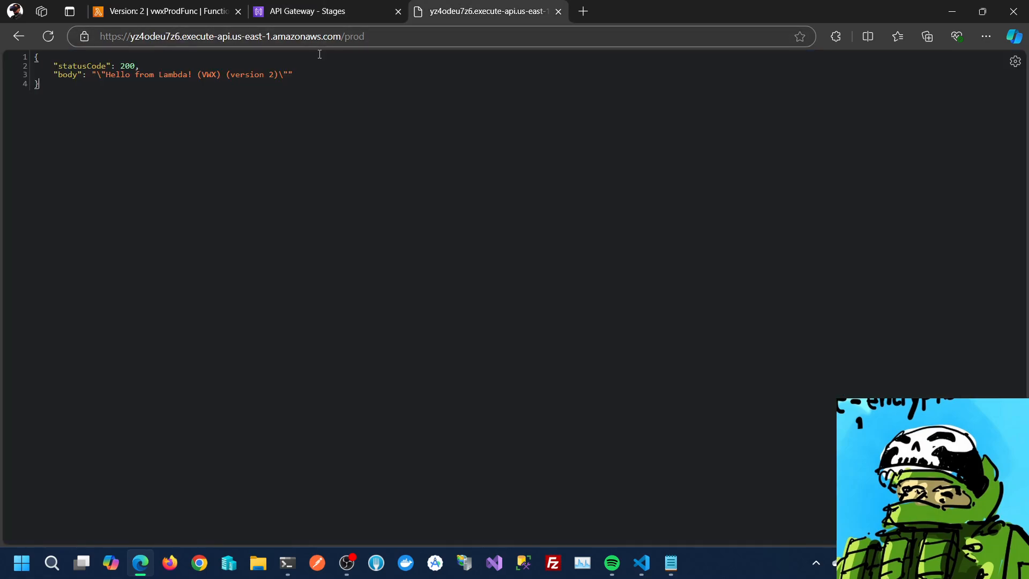
left_click(48, 36)
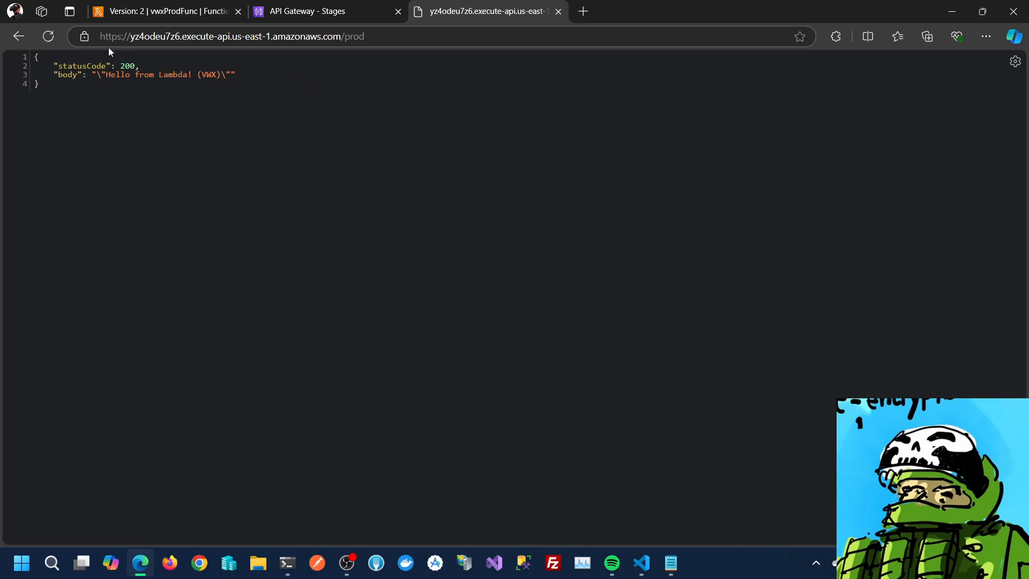
left_click(45, 39)
left_click(45, 38)
left_click(44, 39)
left_click(300, 11)
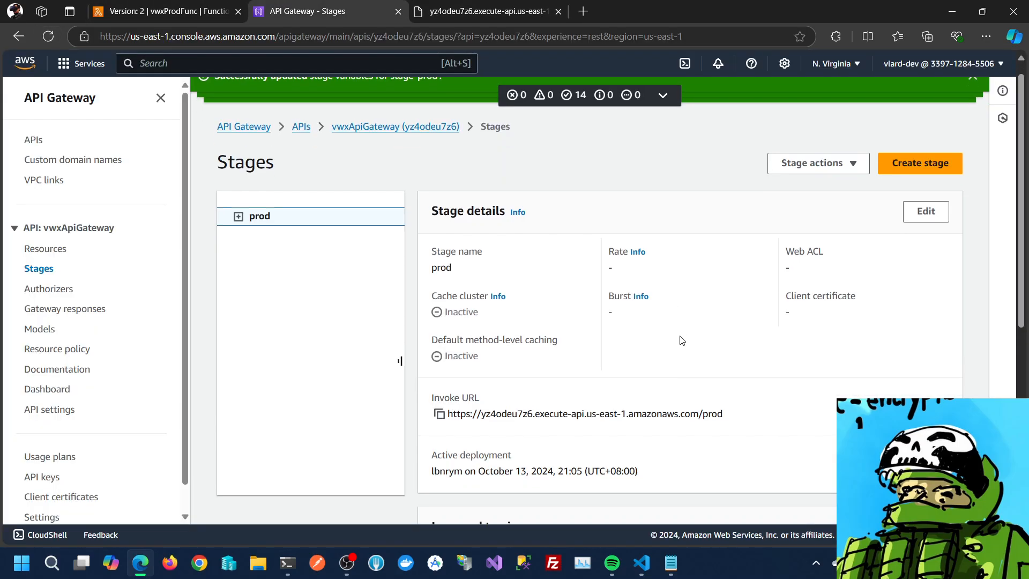
scroll(681, 341, "down", 7)
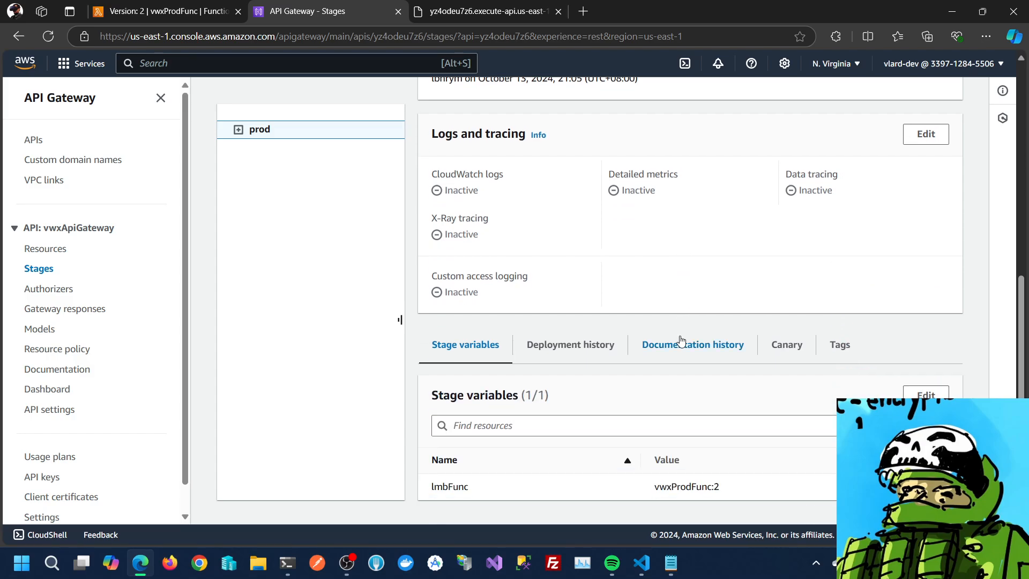
Change the response text in vwxProdFunc's unpublished index.mjs to "version 3", save the file and deploy the change
left_click(182, 11)
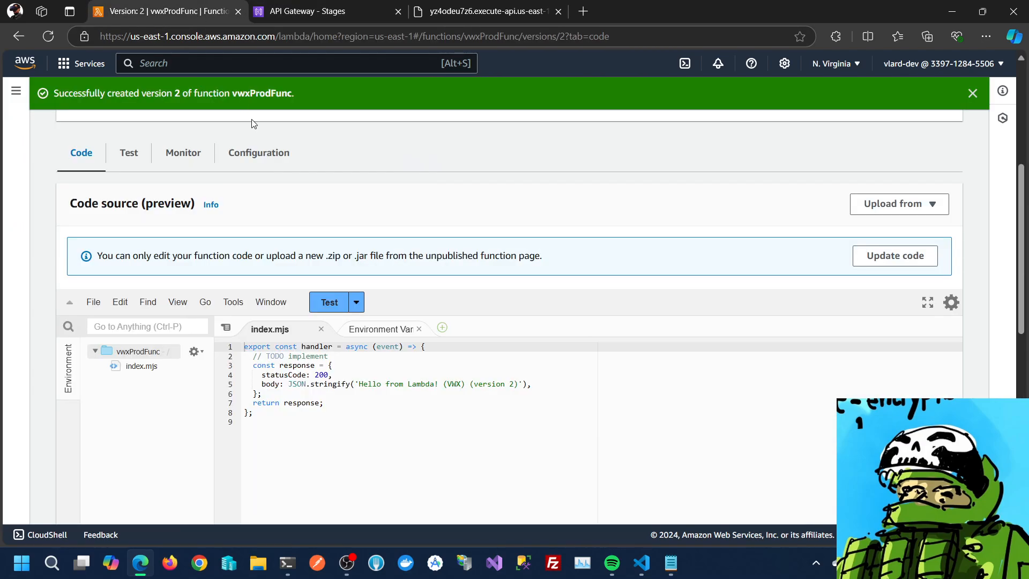
scroll(507, 435, "up", 5)
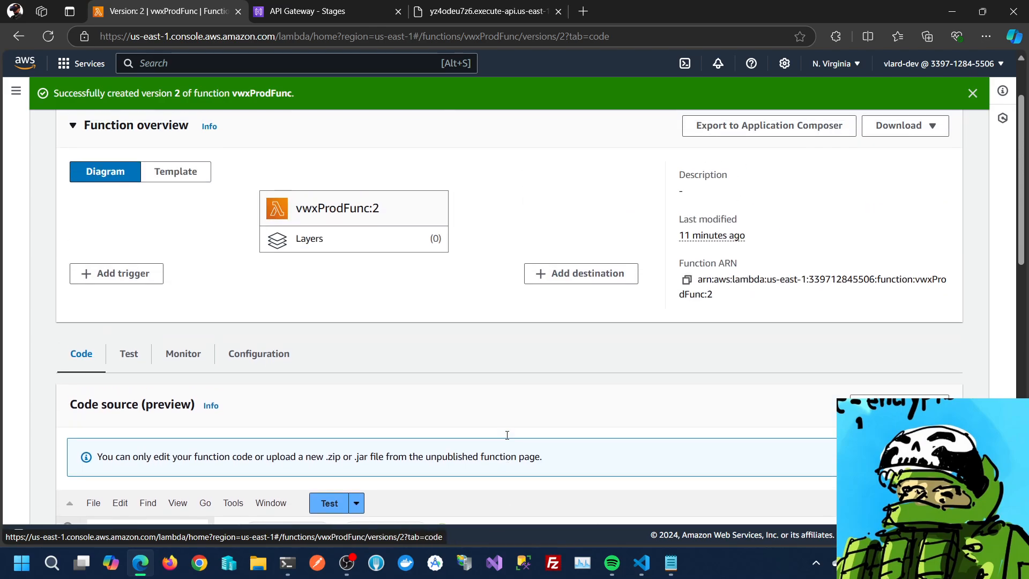
left_click(212, 130)
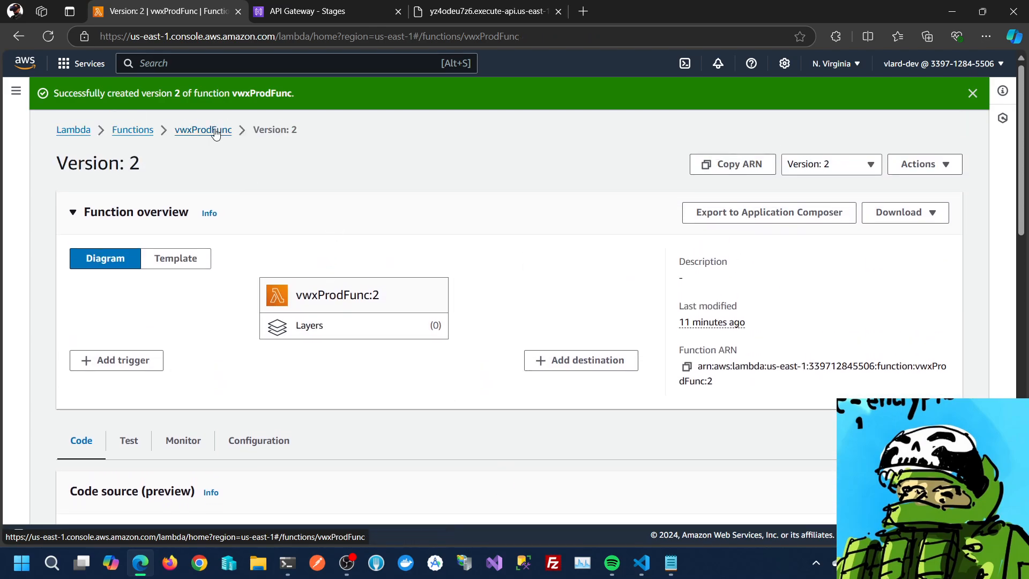
scroll(375, 400, "down", 4)
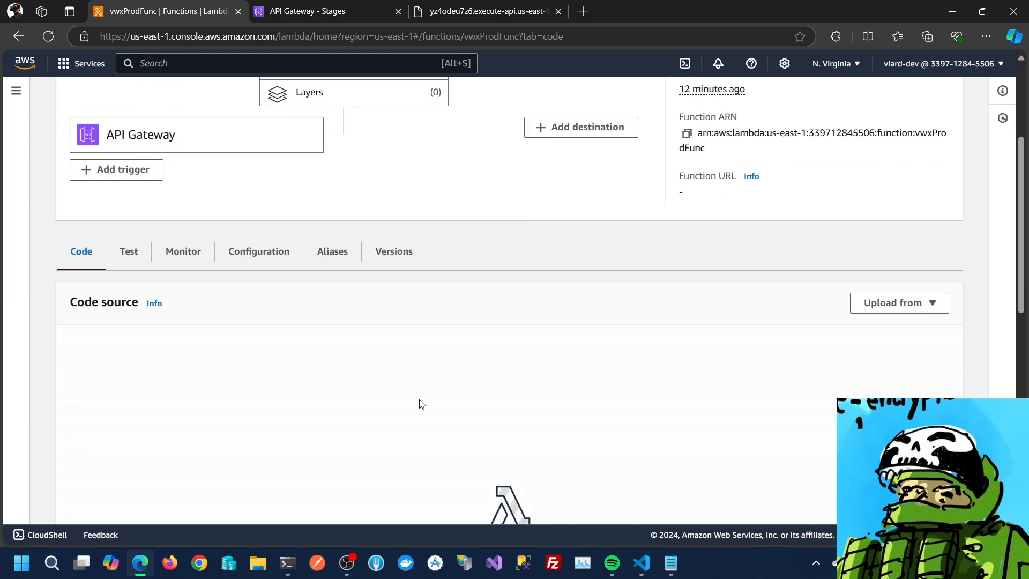
left_click(514, 420)
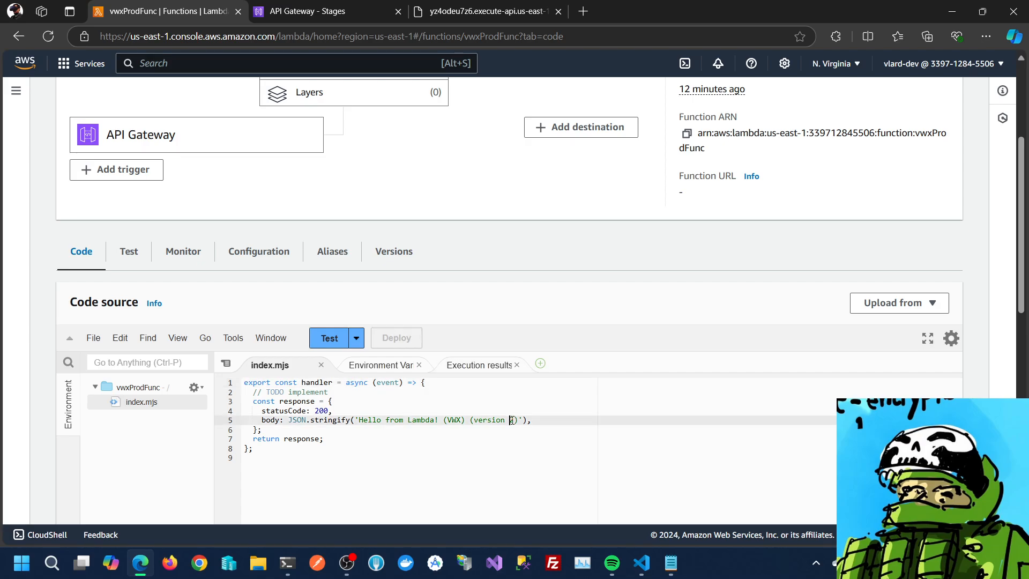
key("ctrl+s")
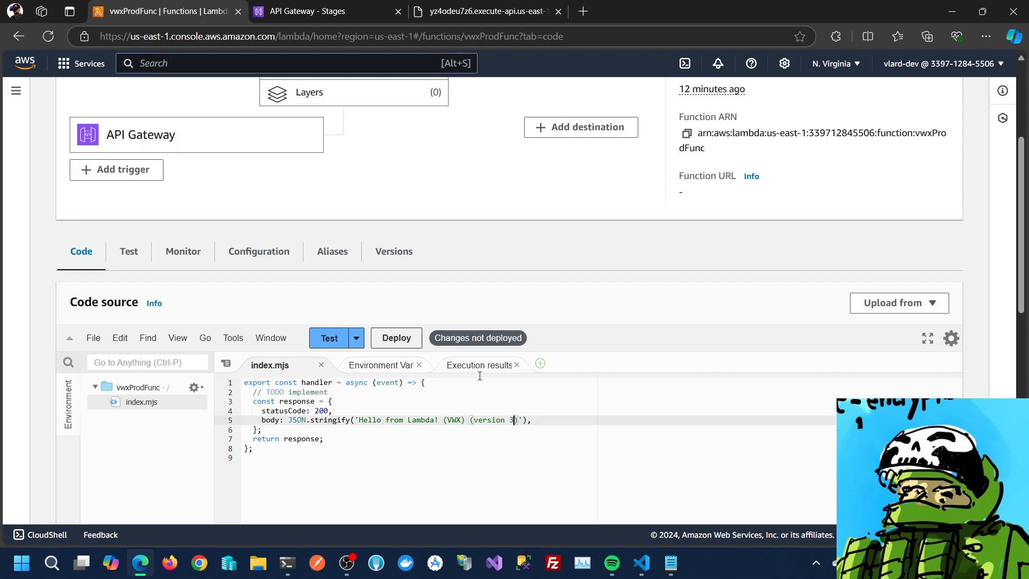
left_click(394, 338)
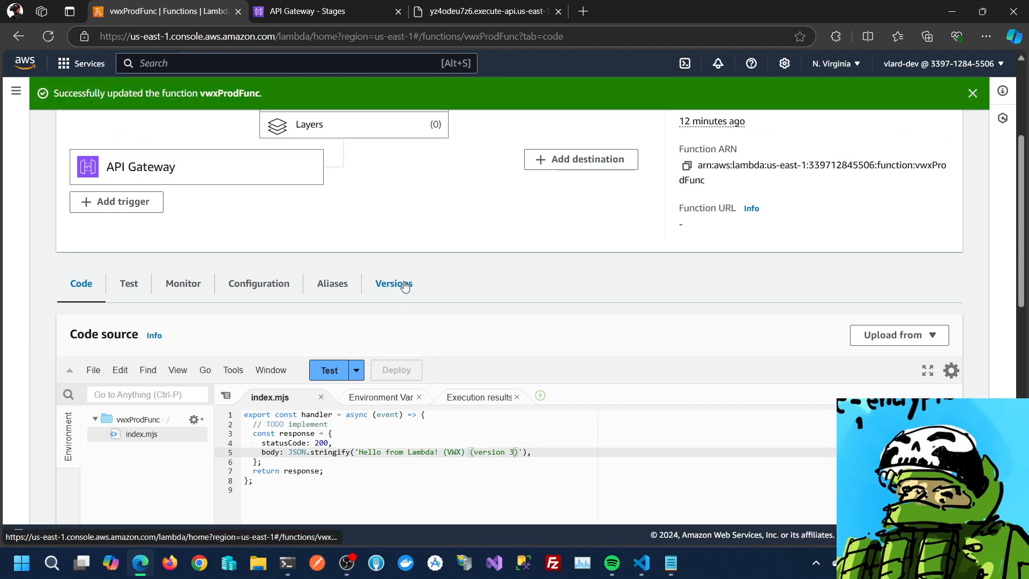
Publish the newly deployed vwxProdFunc code as another version without a description and open that version's code preview
left_click(405, 286)
left_click(900, 371)
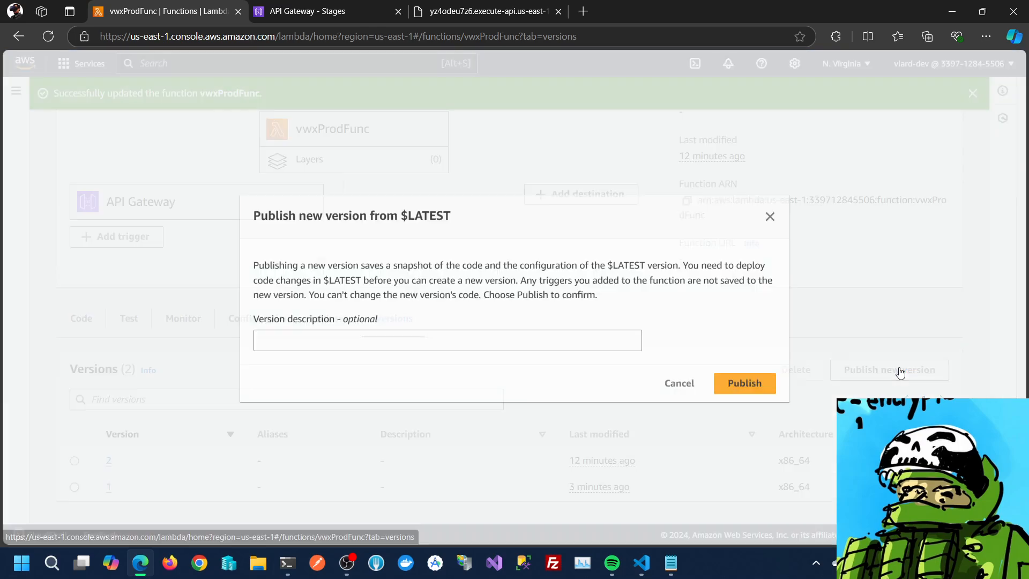
left_click(756, 383)
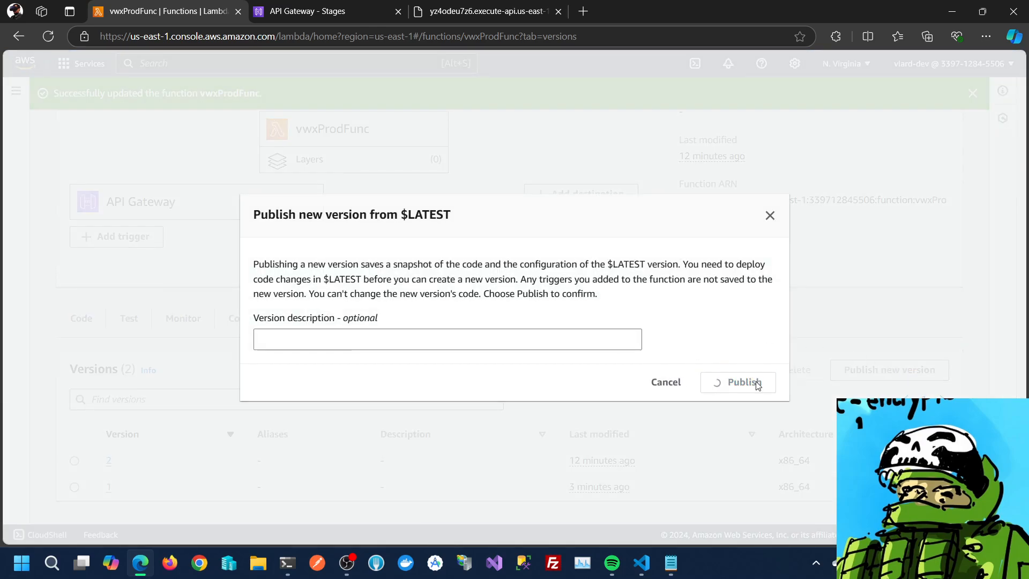
scroll(536, 455, "down", 5)
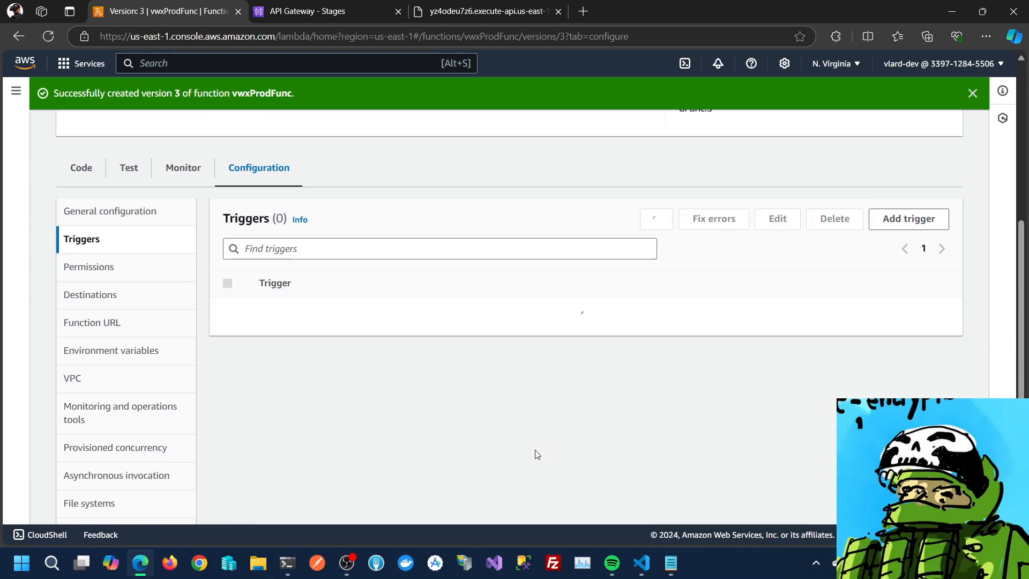
scroll(310, 391, "up", 3)
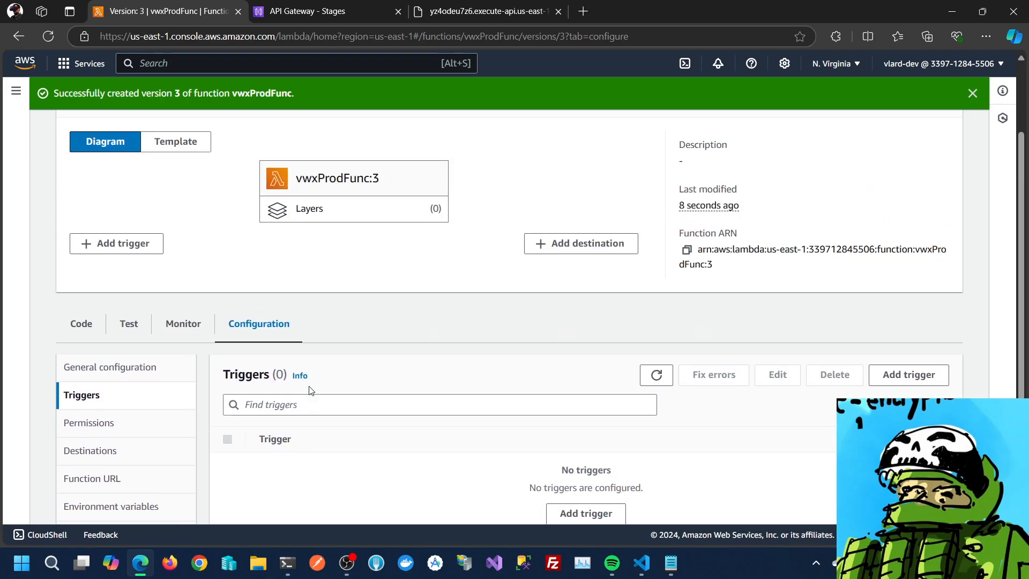
left_click(95, 326)
scroll(379, 414, "down", 3)
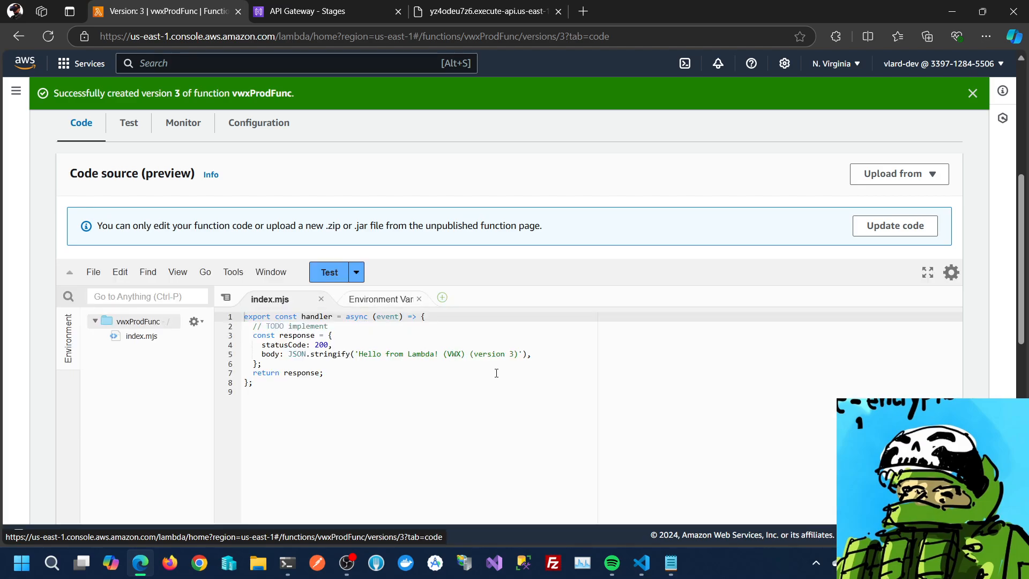
Review the code of version 2 from vwxProdFunc's version list and reload the prod endpoint to compare its response
scroll(496, 373, "up", 5)
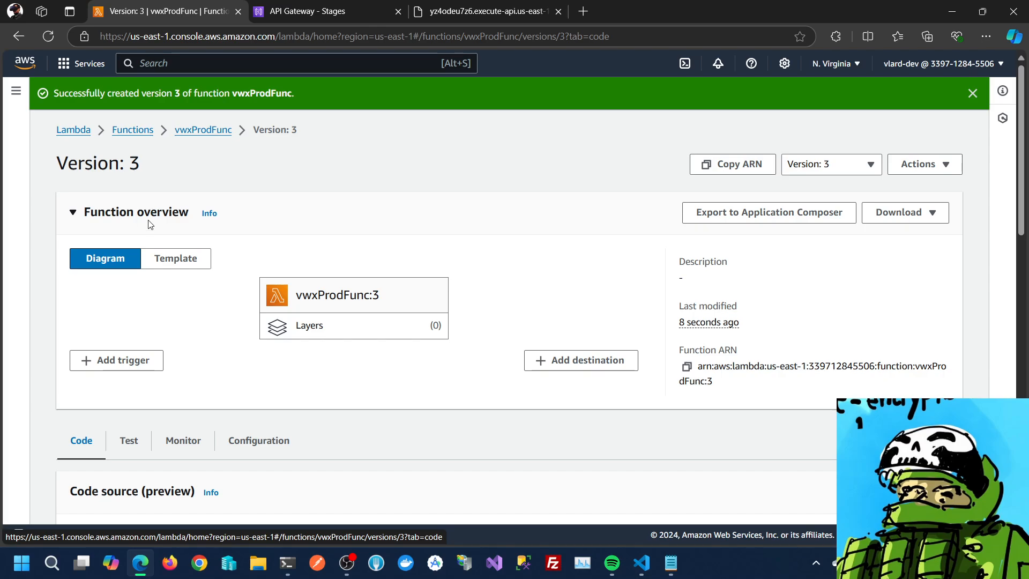
left_click(230, 131)
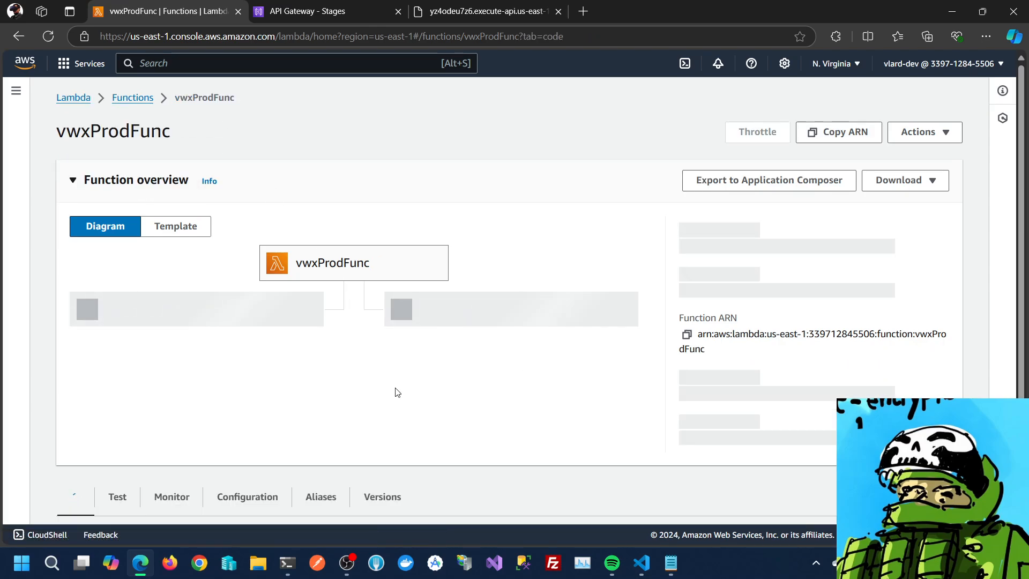
scroll(415, 407, "down", 5)
left_click(398, 251)
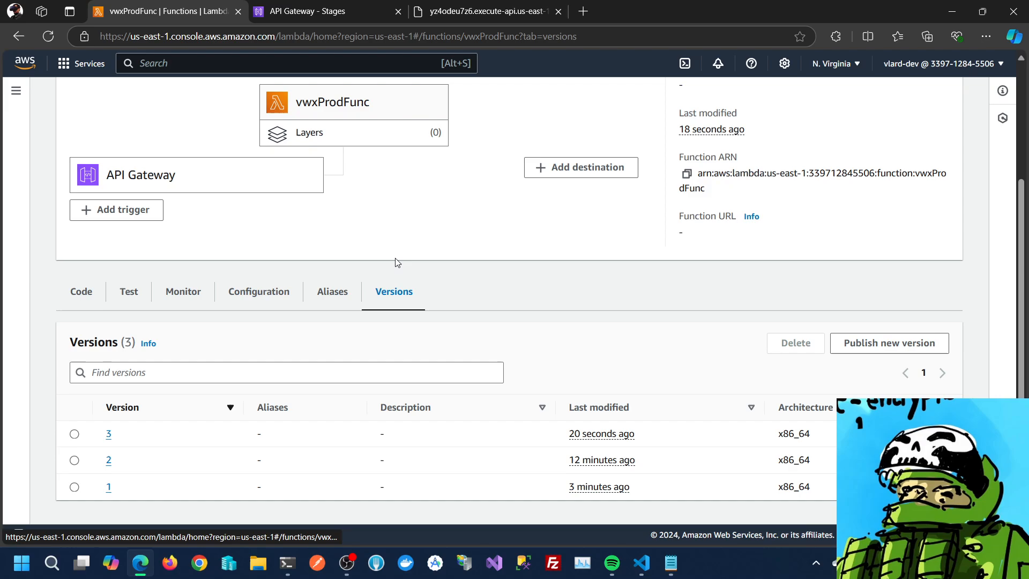
left_click(109, 460)
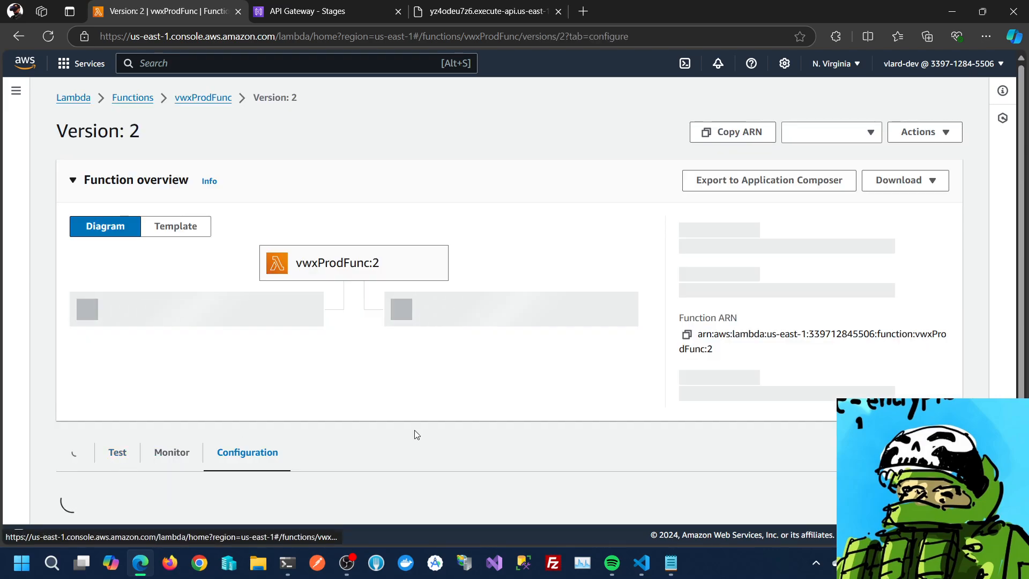
scroll(417, 438, "down", 5)
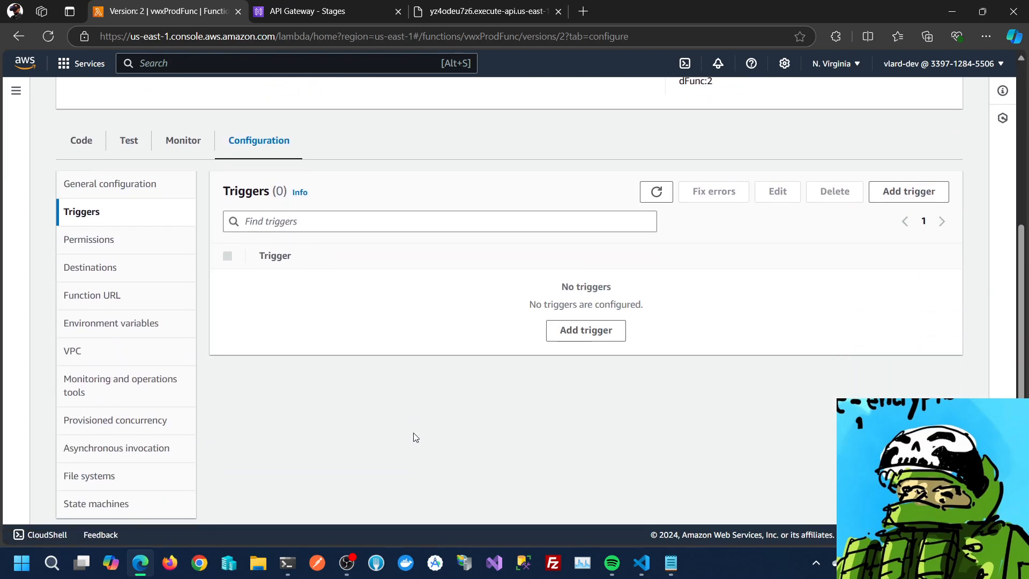
left_click(83, 140)
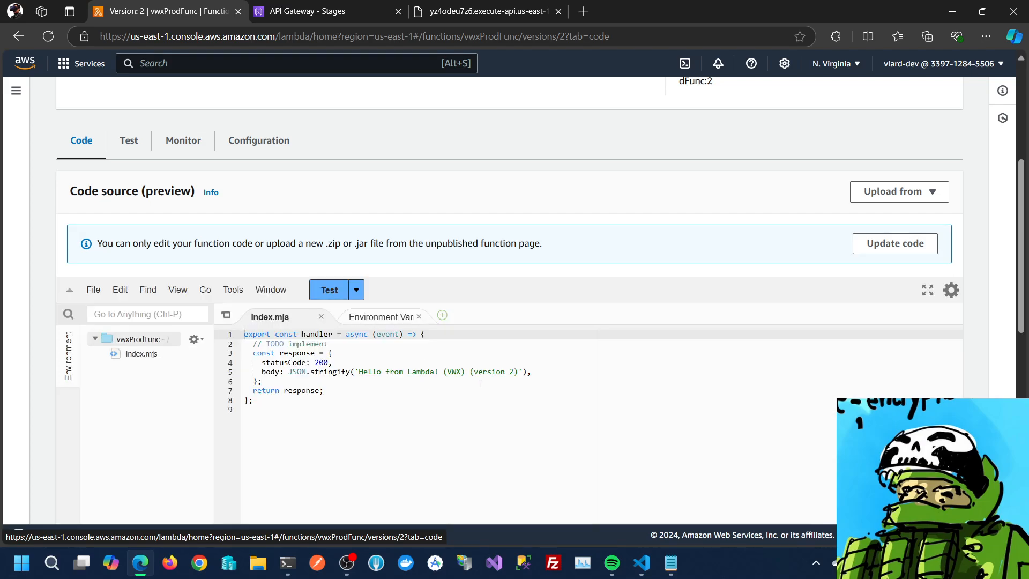
left_click(458, 6)
left_click(47, 41)
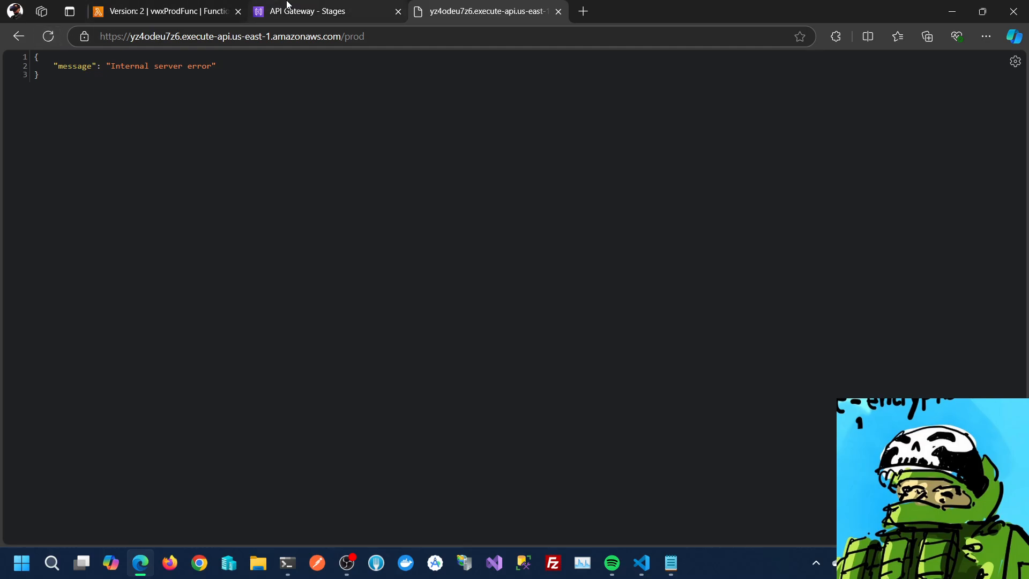
Set the prod stage's lmbFunc variable to vwxProdFunc:3 and save the stage variables
left_click(287, 8)
left_click(907, 392)
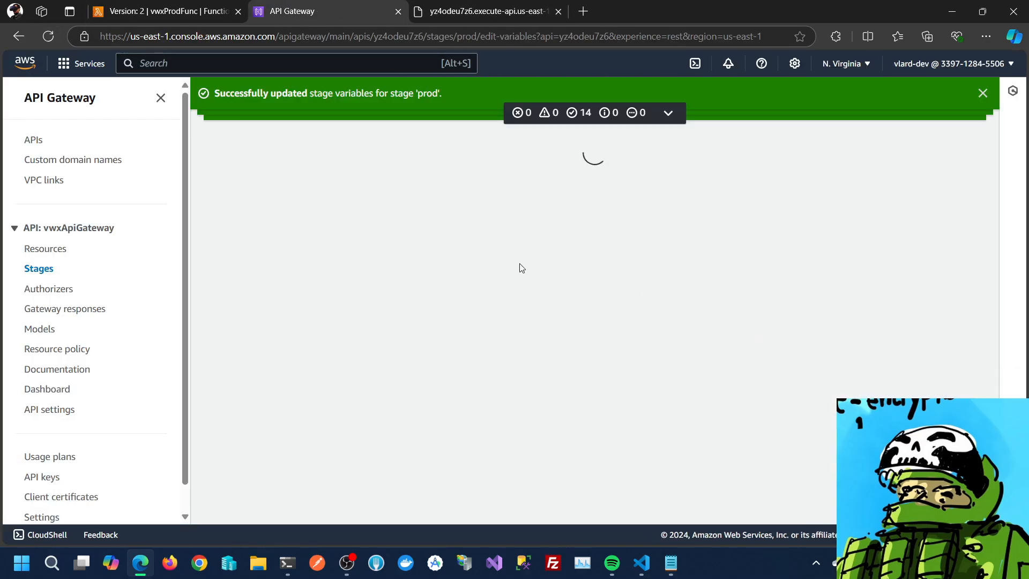
double_click(339, 287)
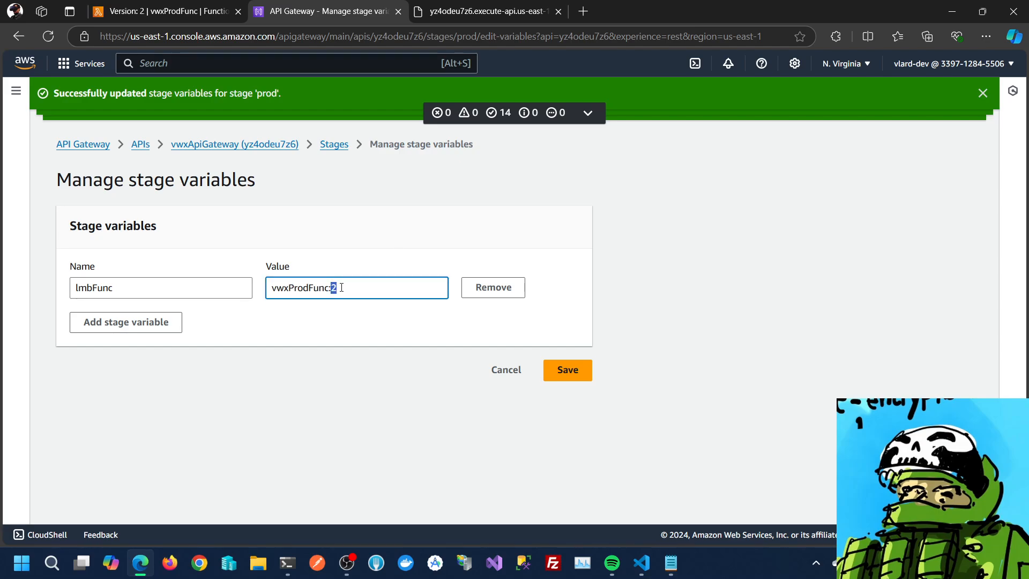
type("3")
left_click(576, 370)
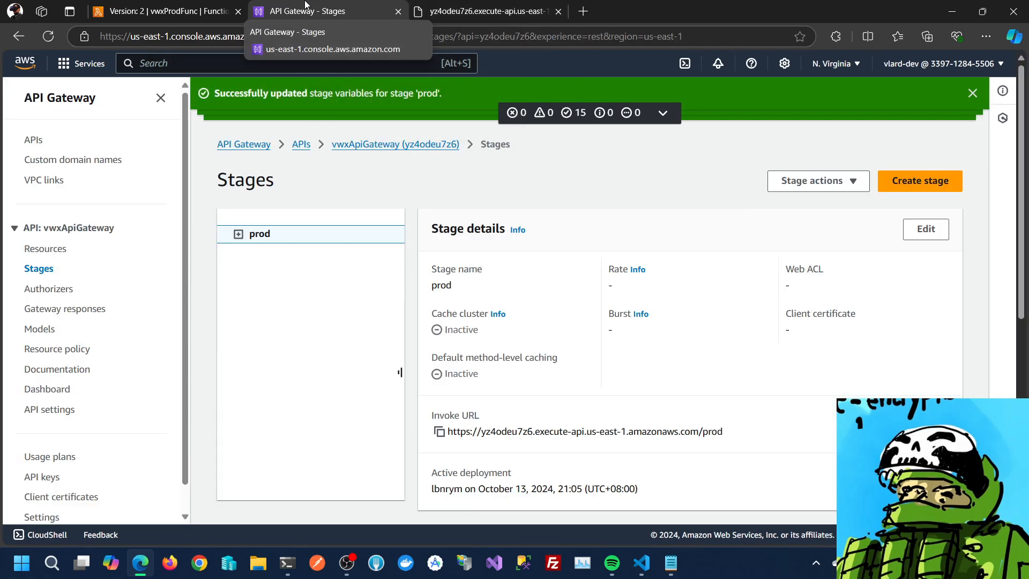
Copy the prod stage's invoke URL and load it in the endpoint's browser page to check the response
left_click(439, 432)
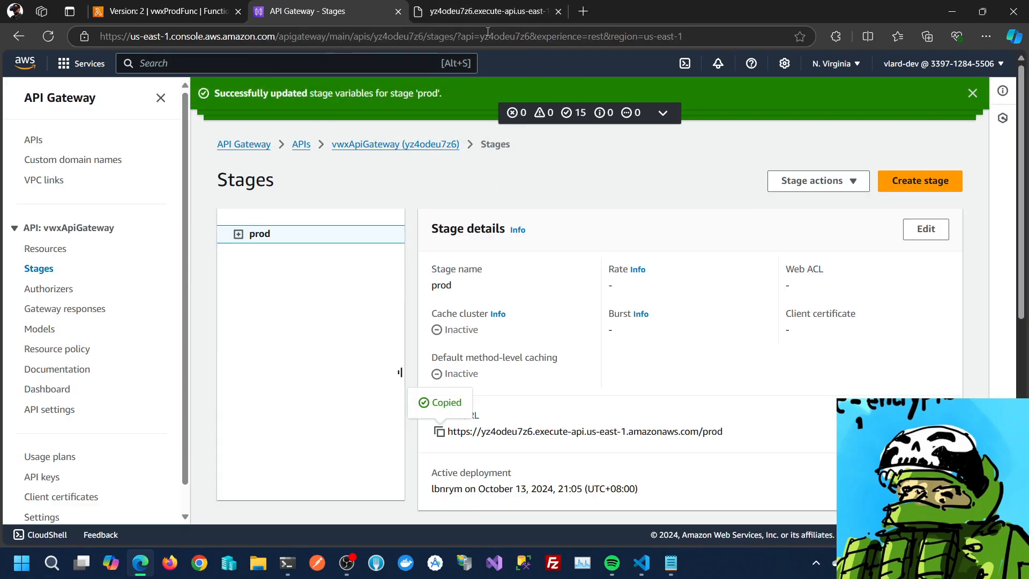
left_click(485, 11)
left_click(482, 46)
key("ctrl+v")
key("Return")
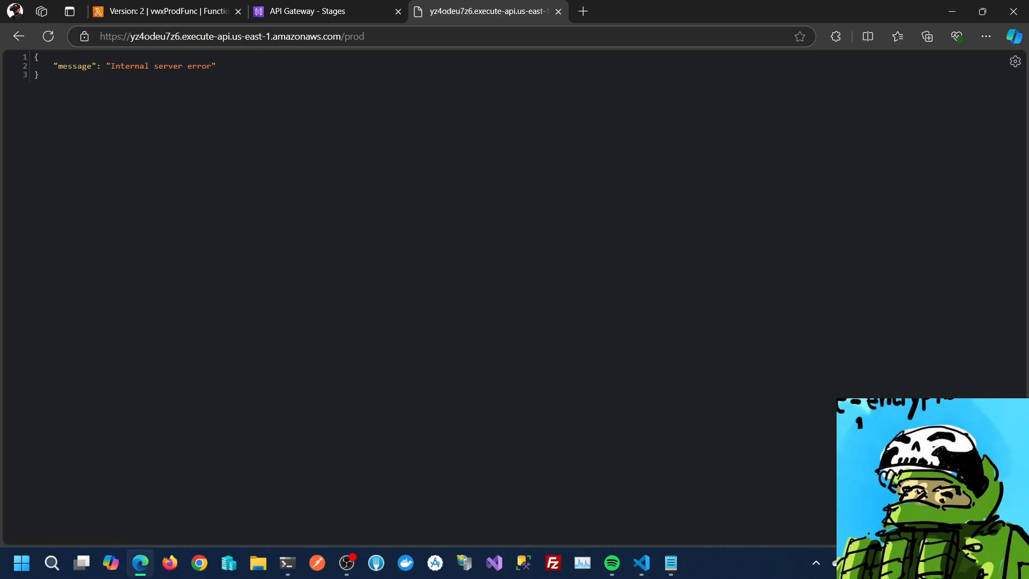
In Notepad, change the function version in the aws lambda add-permission command to 3 and copy the whole command
left_click(671, 563)
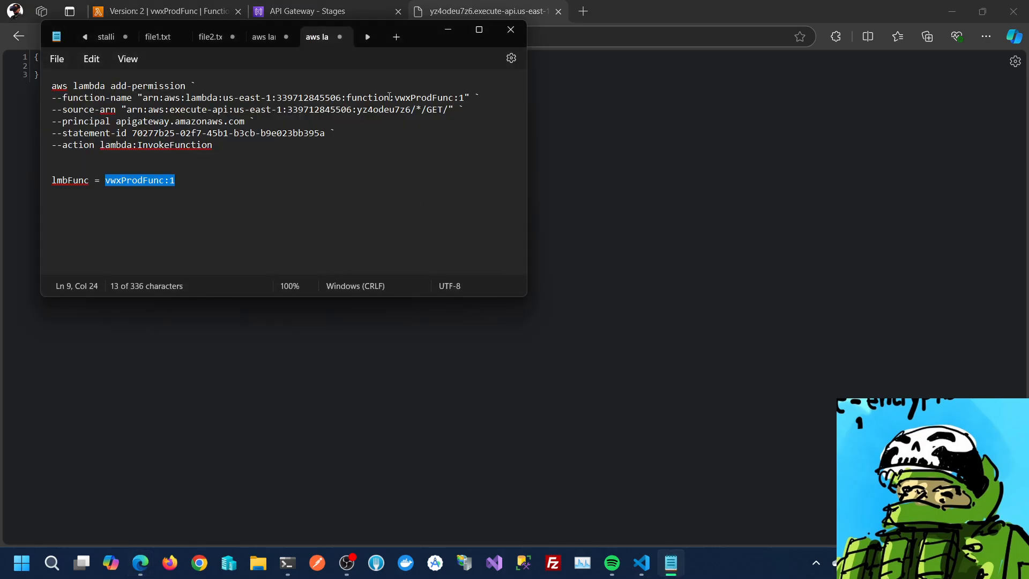
left_click(459, 98)
left_click_drag(460, 98, 467, 98)
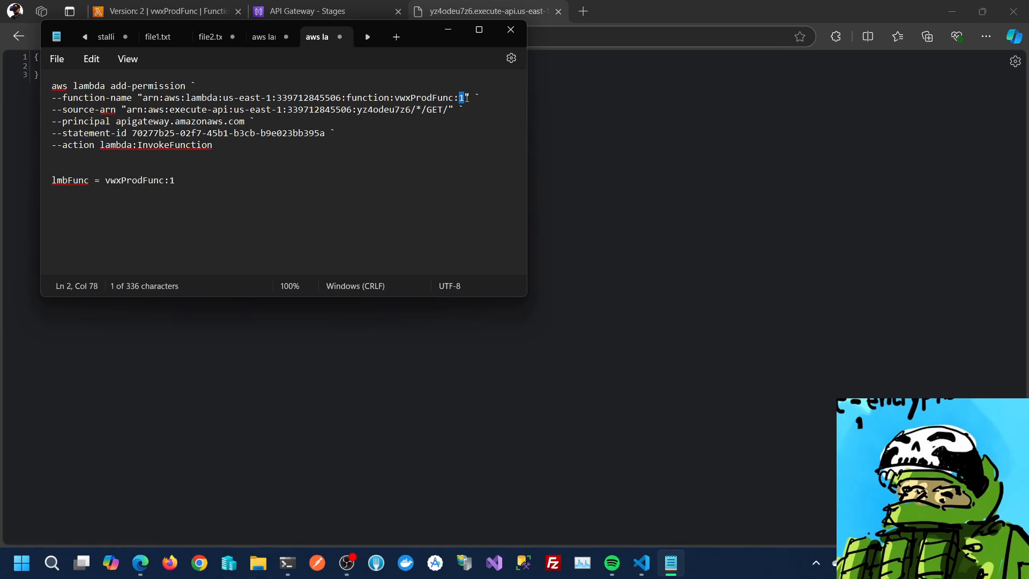
type("3")
left_click_drag(241, 150, 2, 68)
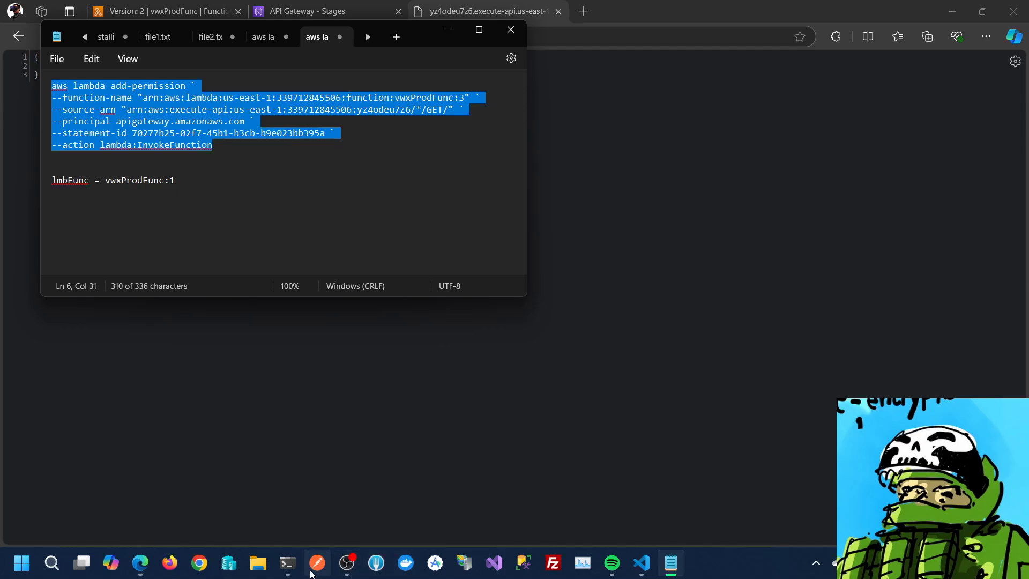
Run the copied aws lambda add-permission command for vwxProdFunc:3 in PowerShell, accepting the multi-line paste
left_click(294, 569)
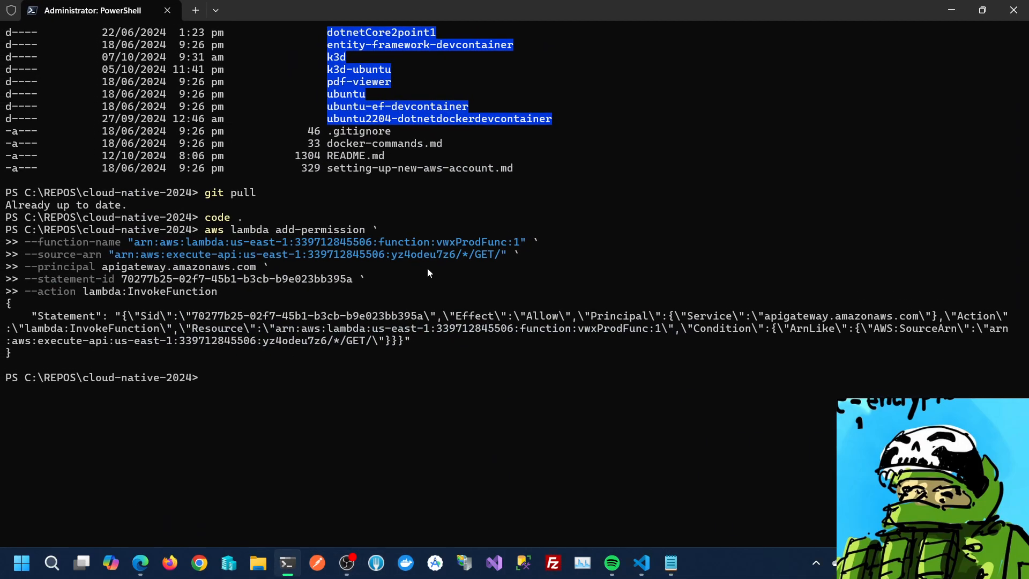
right_click(391, 340)
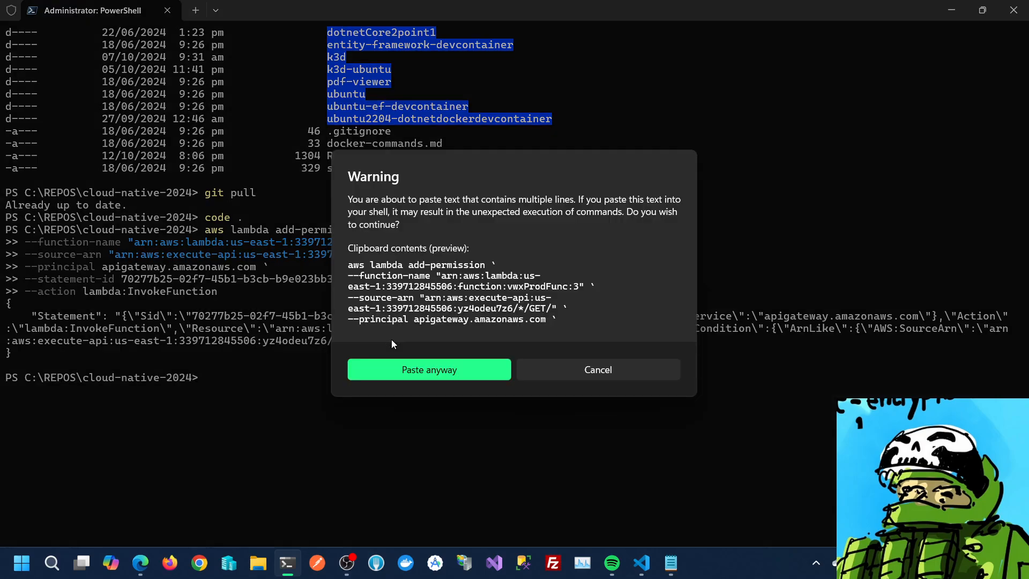
left_click(419, 371)
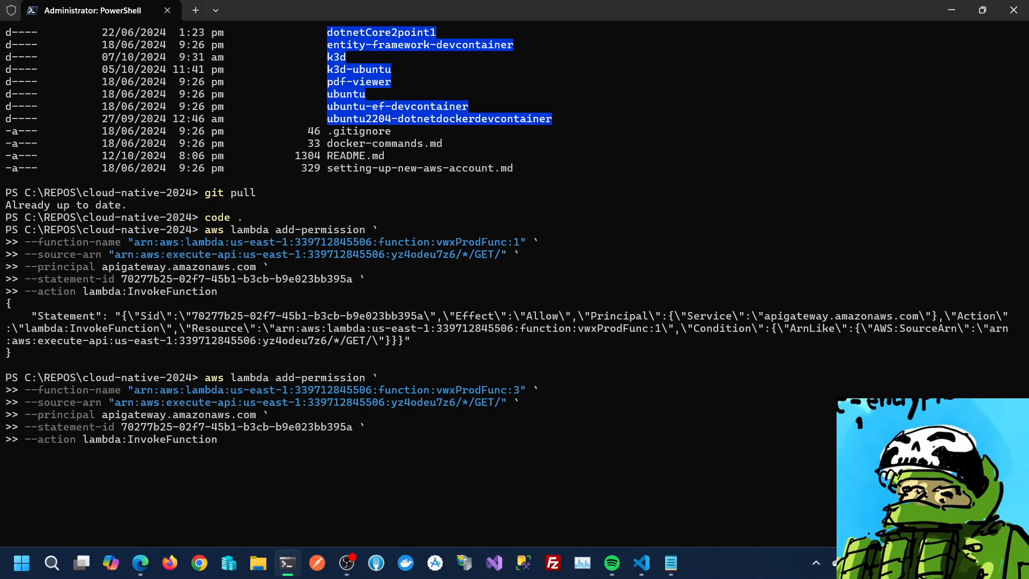
key("Return")
Switch to Edge, reload the prod endpoint and examine the GET method's execution details in vwxApiGateway's resources
left_click(141, 563)
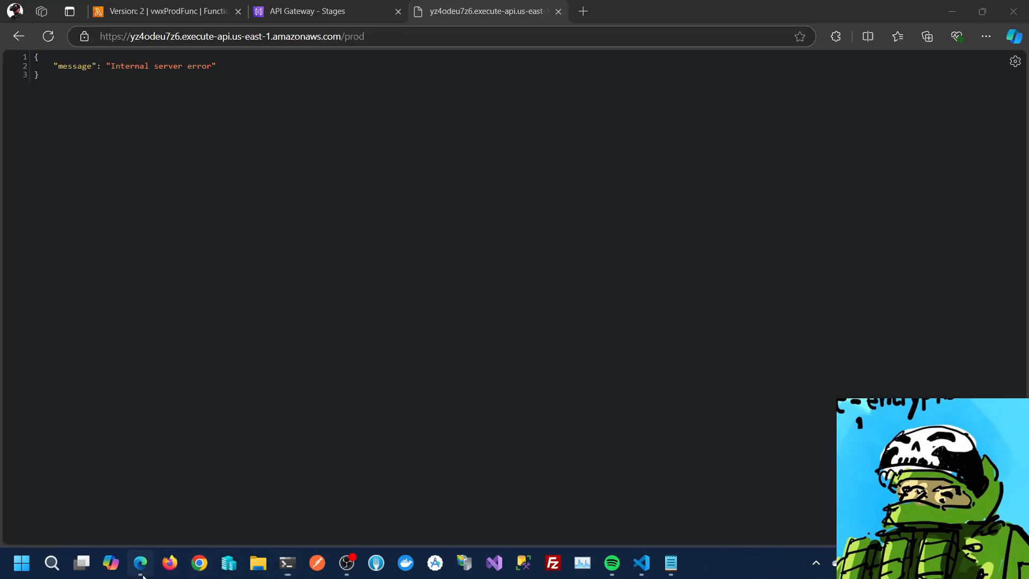
left_click(47, 36)
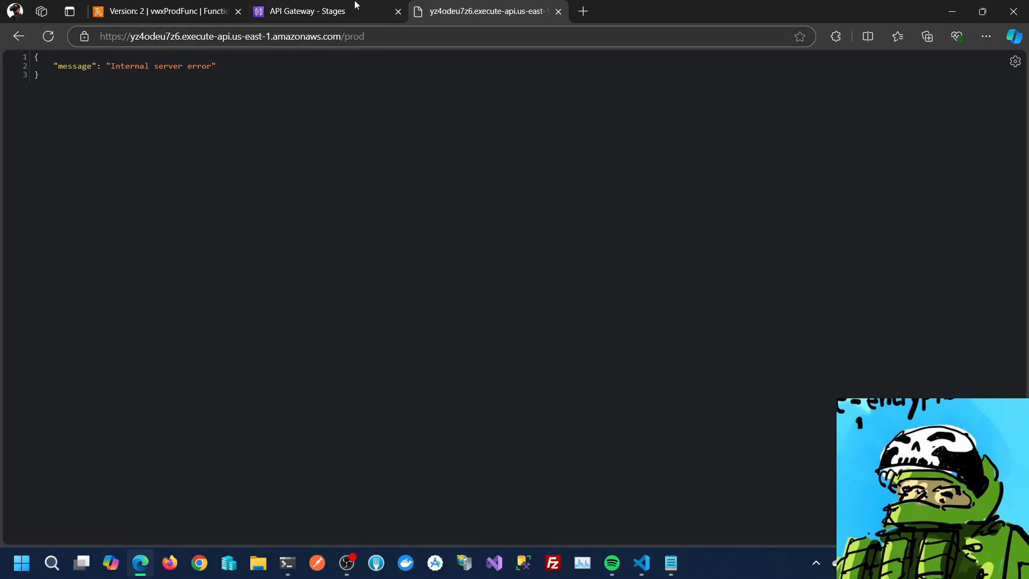
left_click(332, 11)
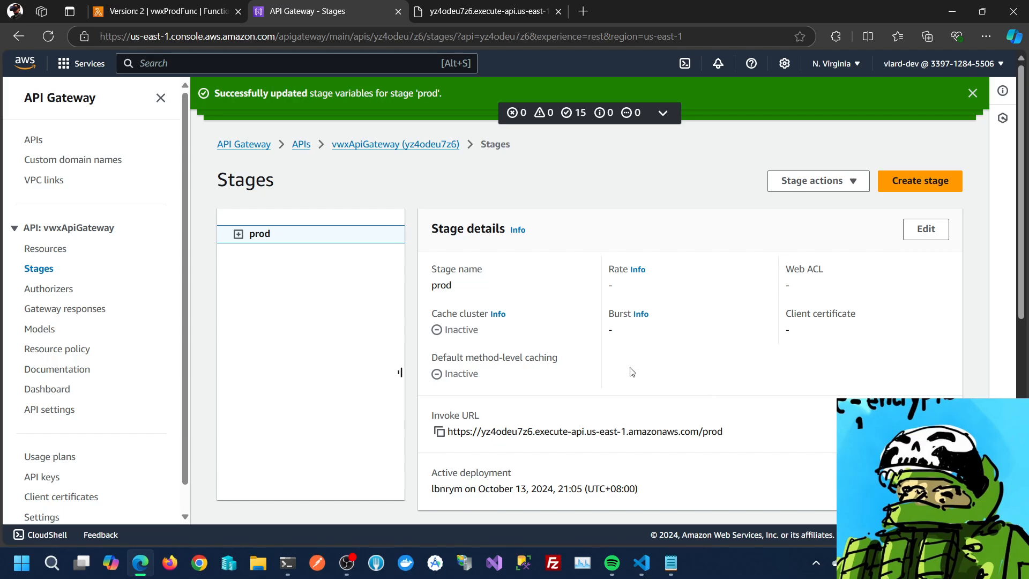
left_click(48, 250)
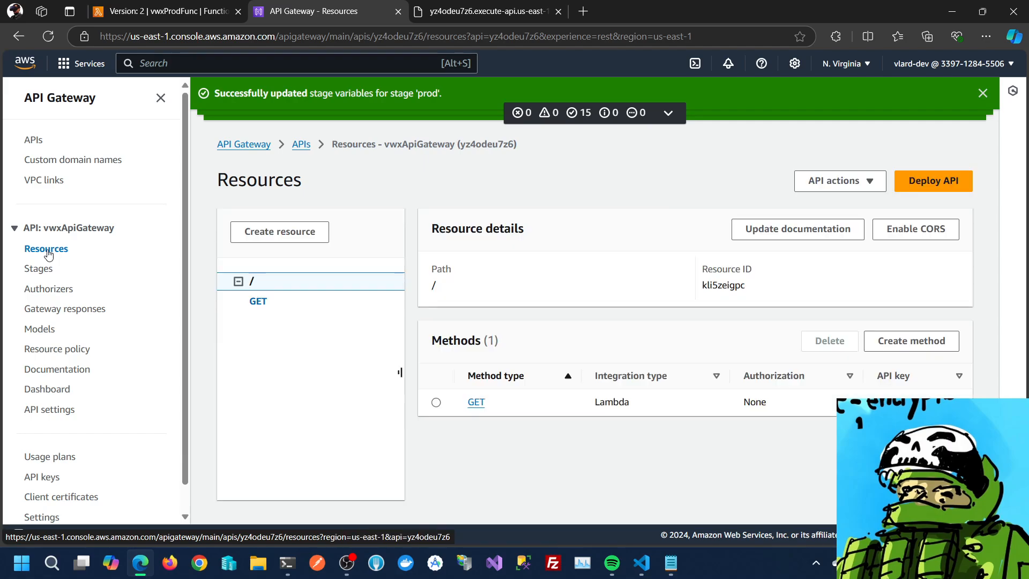
left_click(476, 402)
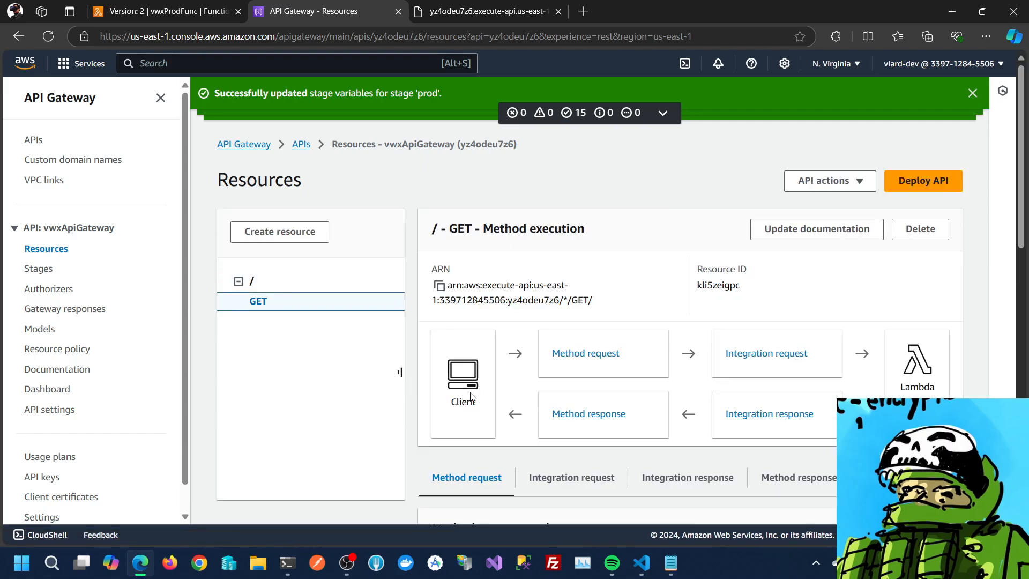
scroll(470, 397, "down", 10)
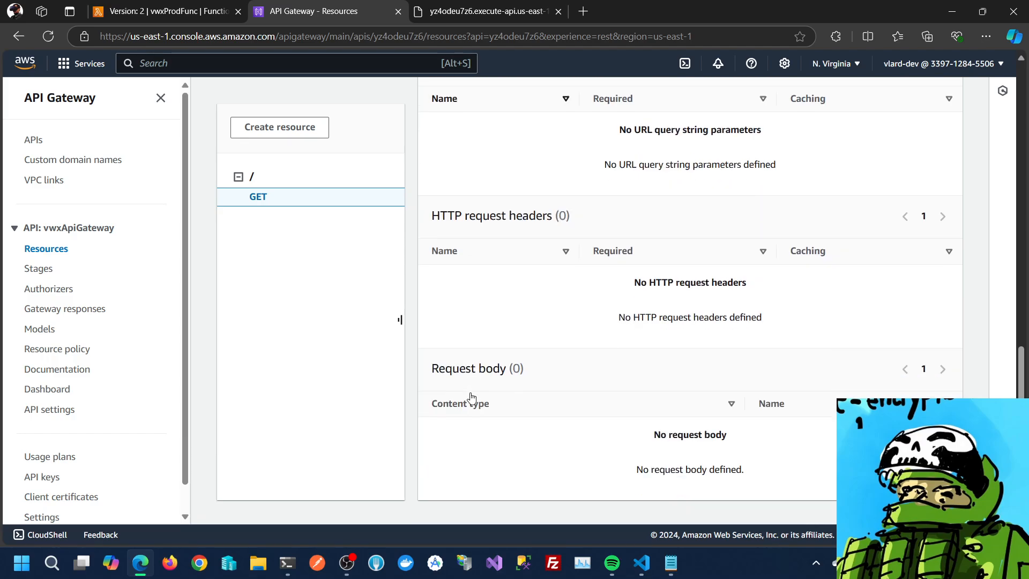
scroll(474, 396, "up", 10)
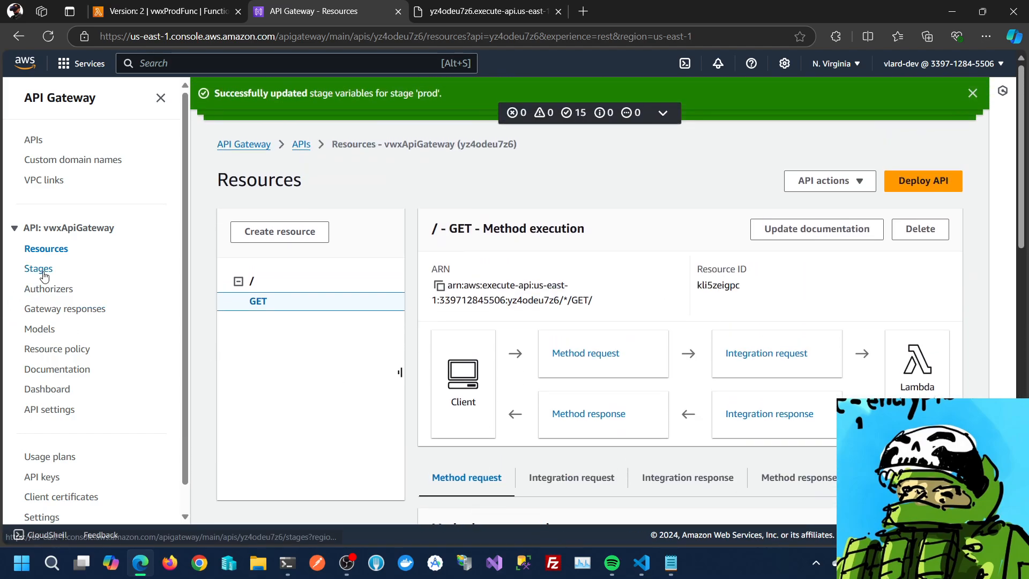
Set the prod stage's lmbFunc variable to vwxProdFunc without a version, save it and reload the prod endpoint
left_click(43, 275)
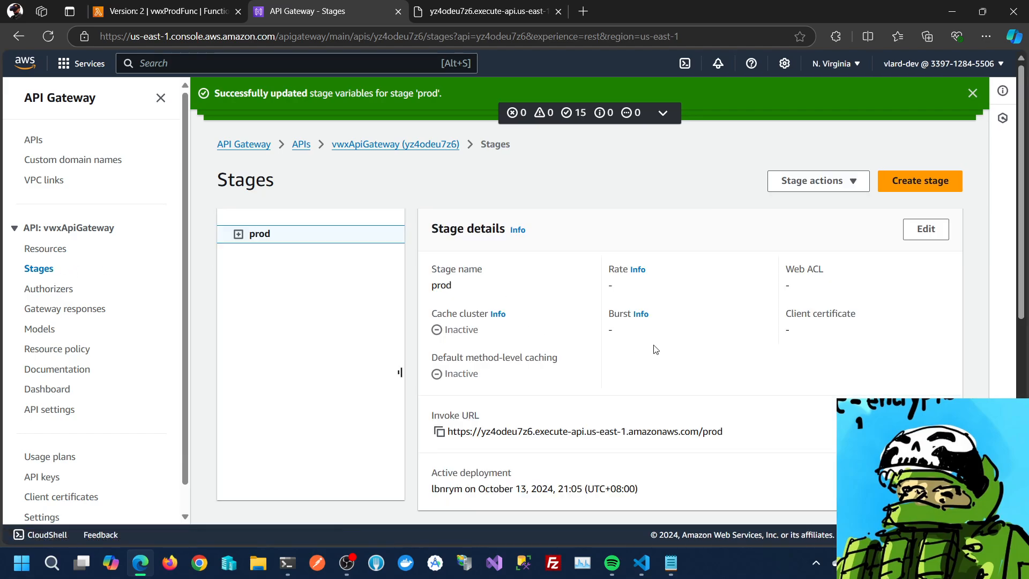
scroll(655, 348, "down", 7)
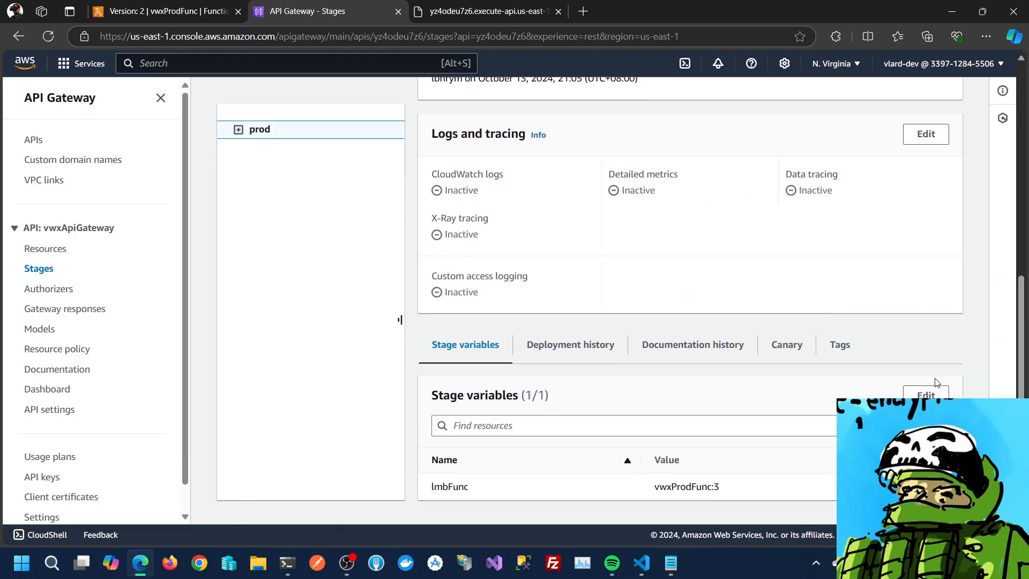
left_click(934, 388)
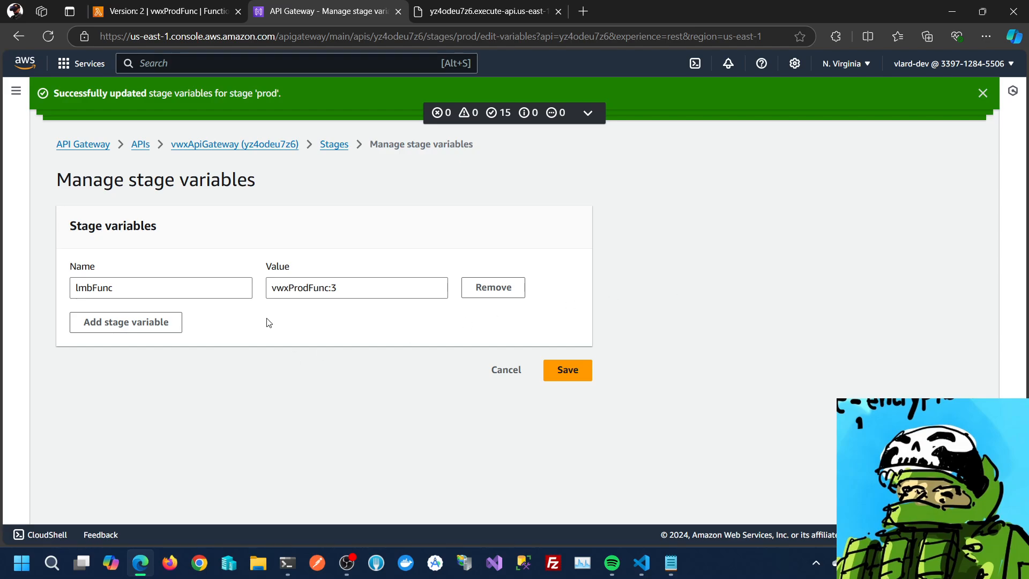
left_click_drag(325, 288, 342, 288)
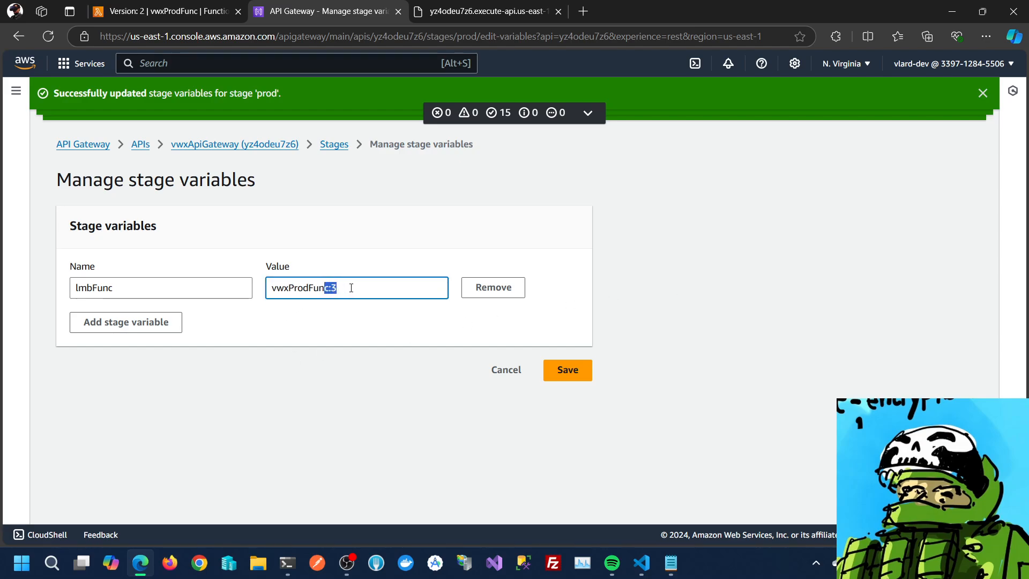
type("c")
left_click(555, 369)
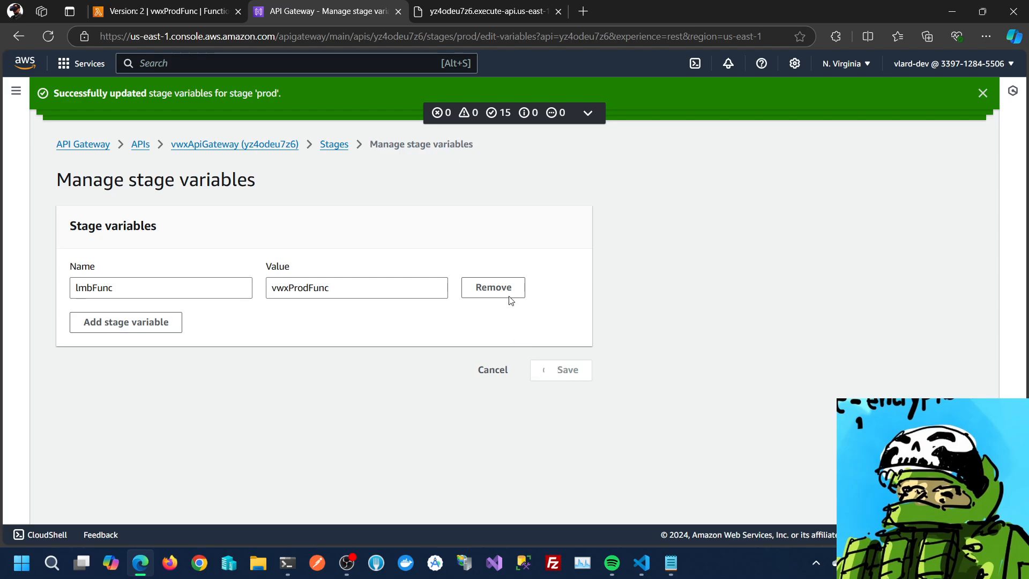
left_click(488, 4)
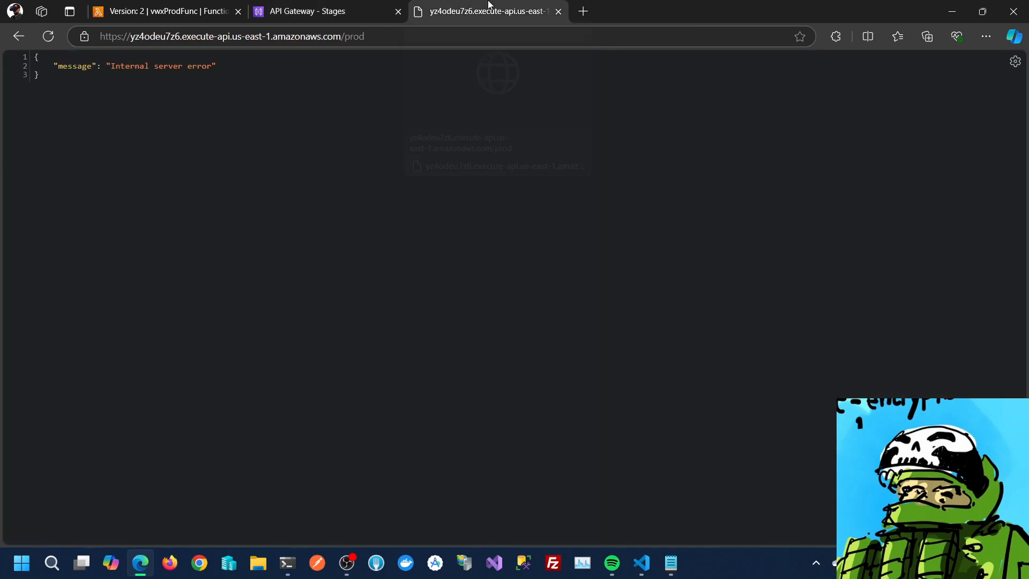
left_click(47, 36)
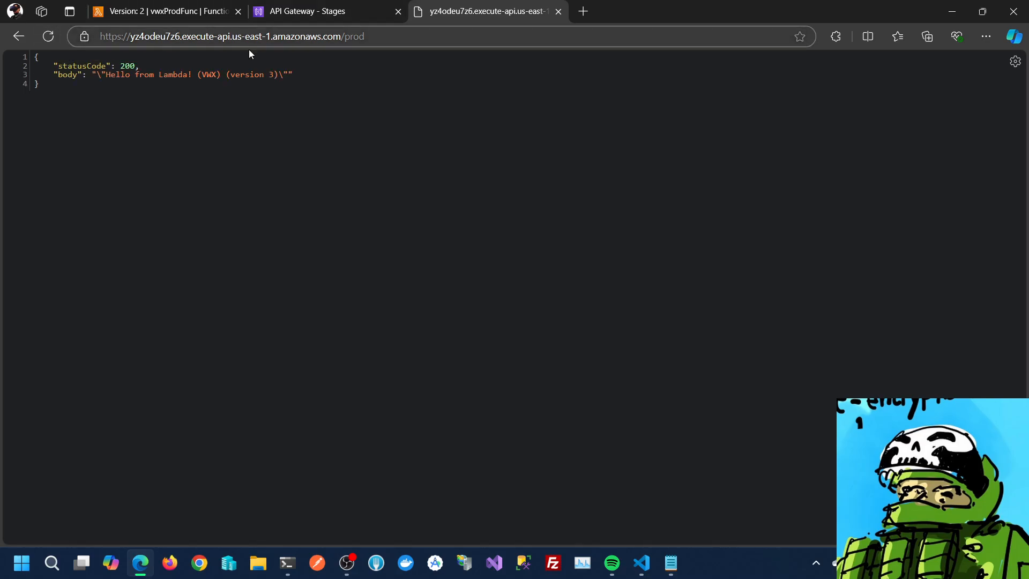
Point the prod stage's lmbFunc variable back to vwxProdFunc:3, save it and reload the prod endpoint
left_click(345, 6)
scroll(685, 315, "down", 8)
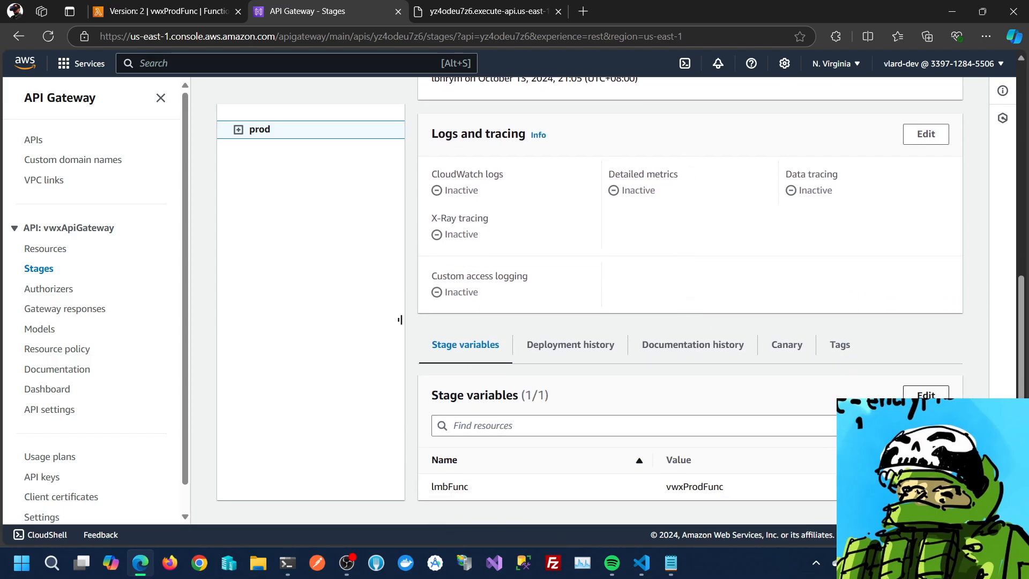
left_click(925, 394)
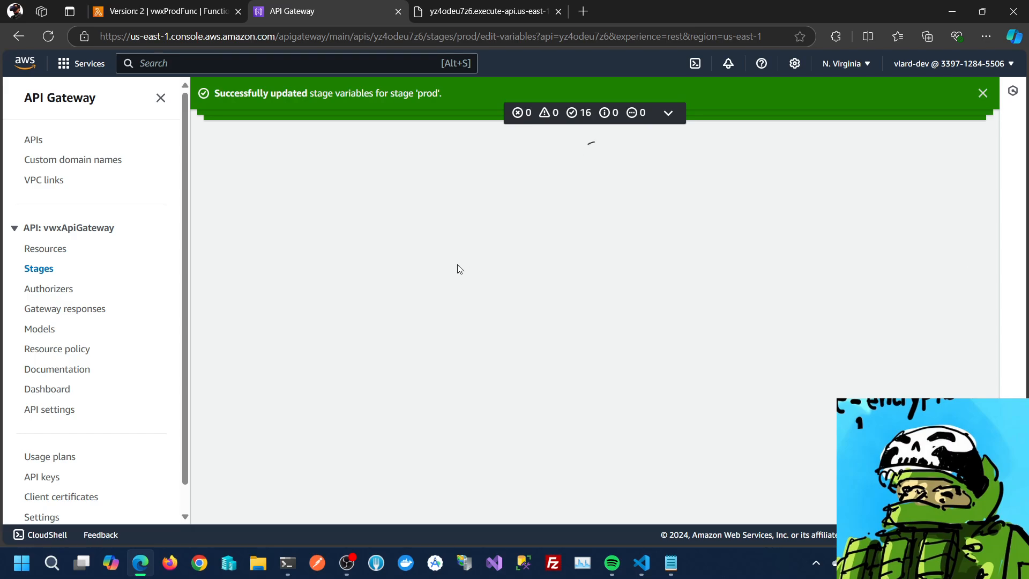
left_click(361, 287)
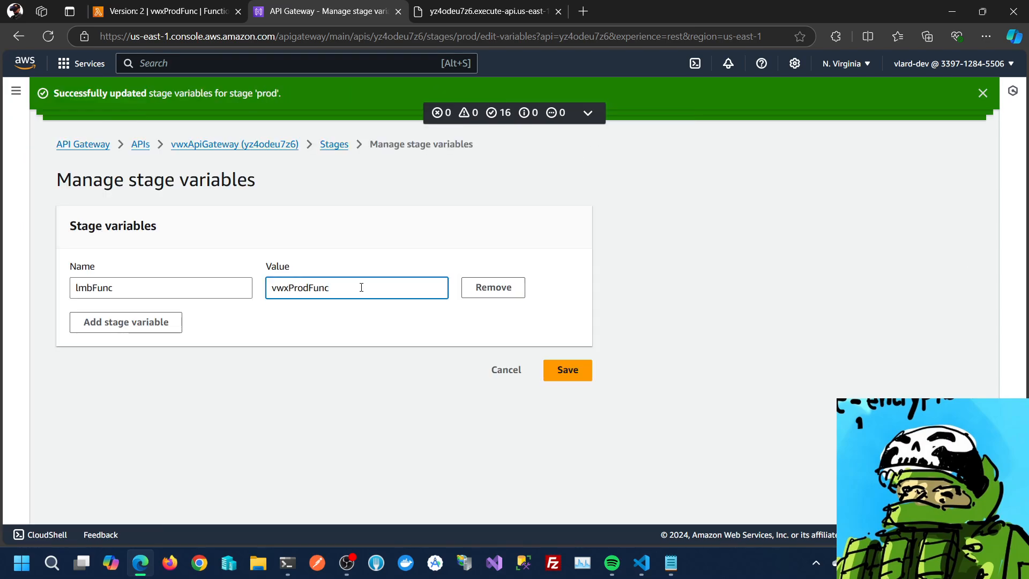
left_click(566, 369)
left_click(544, 7)
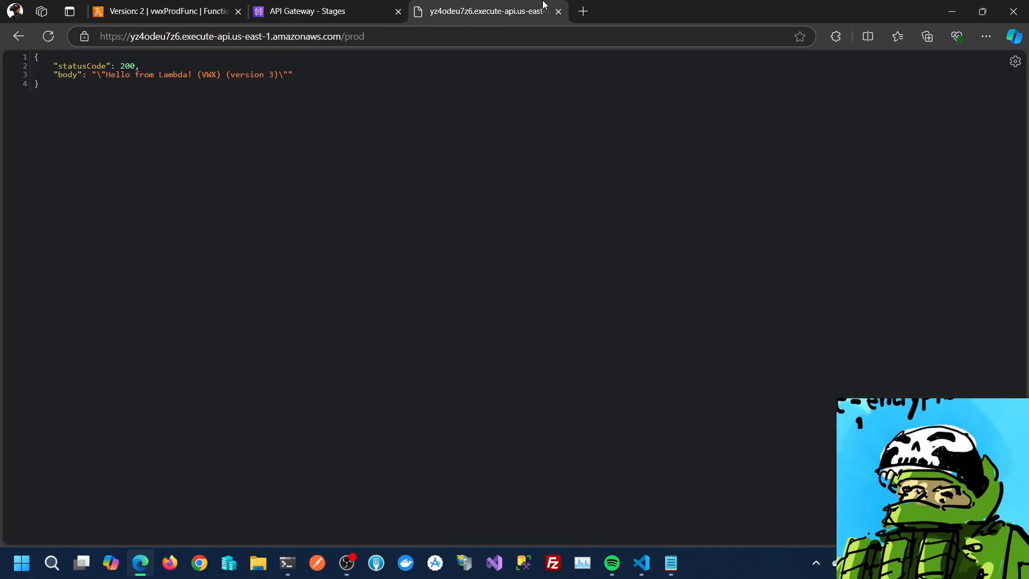
left_click(48, 43)
Set the prod stage's lmbFunc variable to vwxProdFunc:2, save it and reload the prod endpoint
left_click(333, 8)
scroll(907, 258, "down", 8)
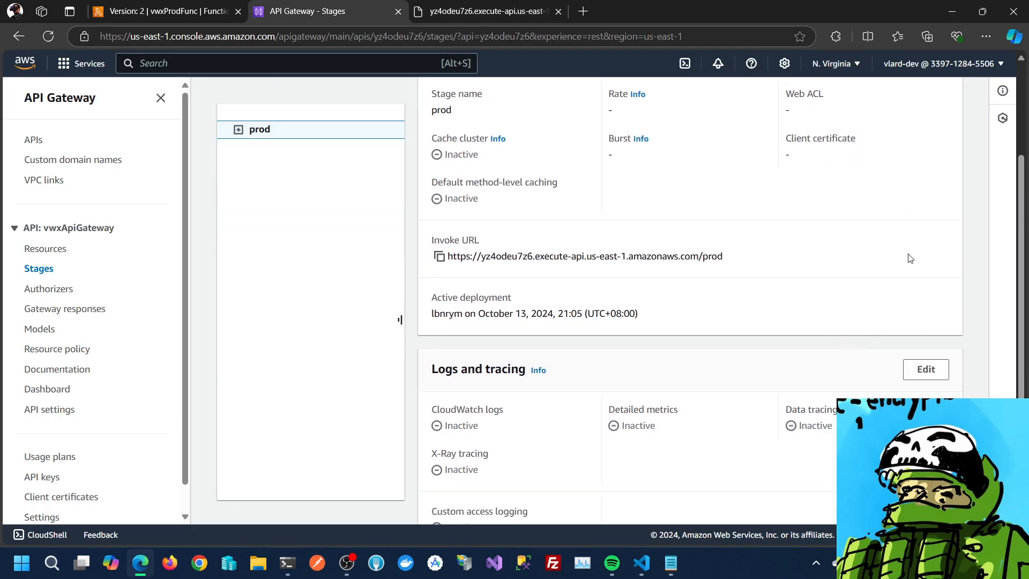
left_click(925, 399)
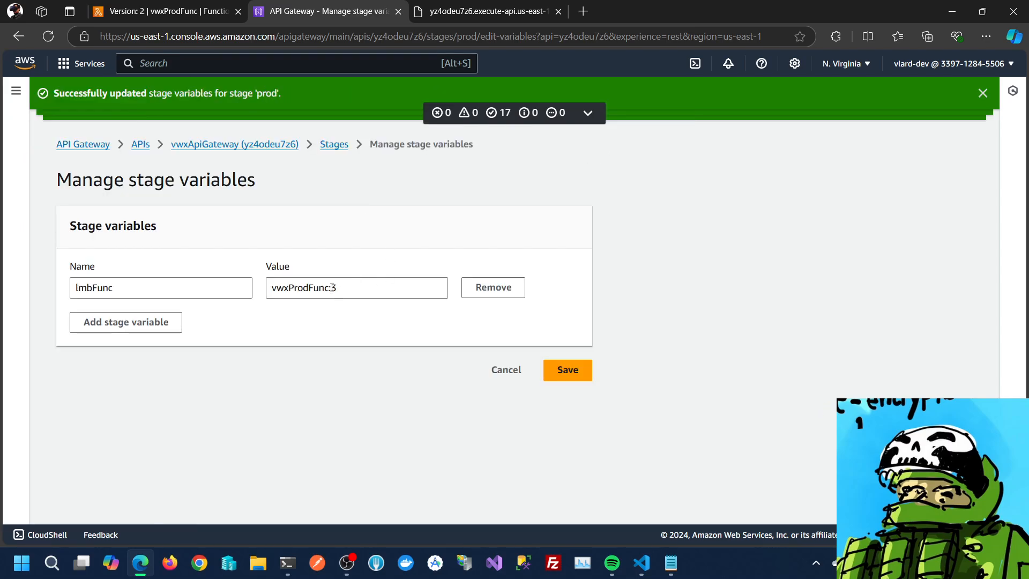
left_click_drag(332, 287, 346, 288)
left_click(548, 369)
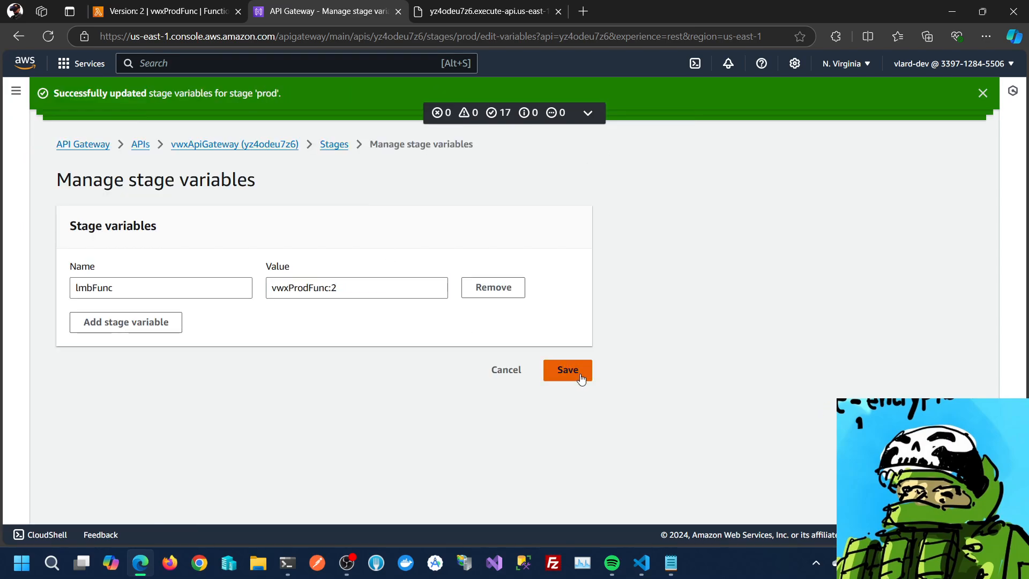
left_click(525, 7)
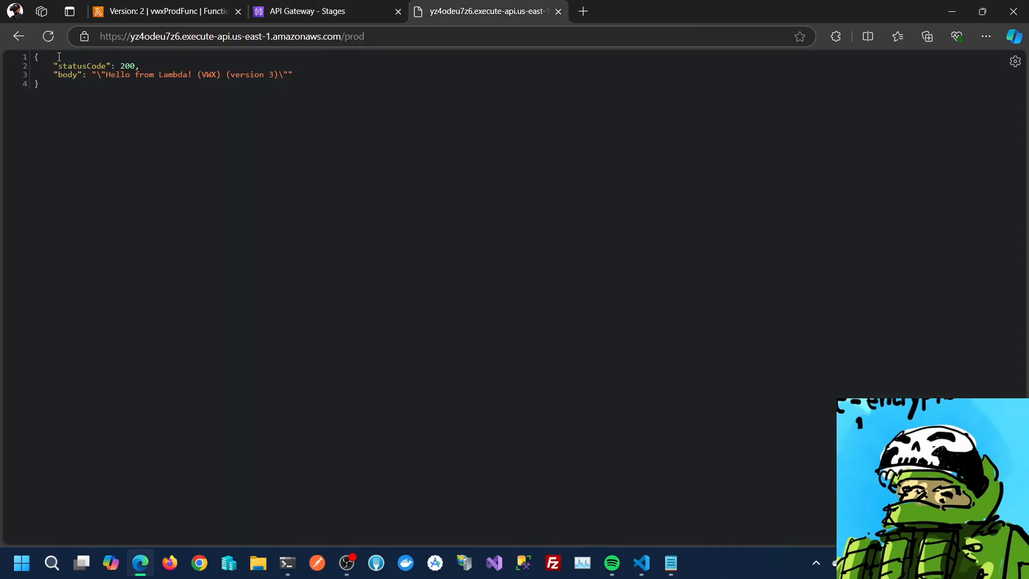
left_click(47, 39)
Review the prod stage's details and settings in API Gateway
left_click(315, 8)
scroll(528, 268, "down", 7)
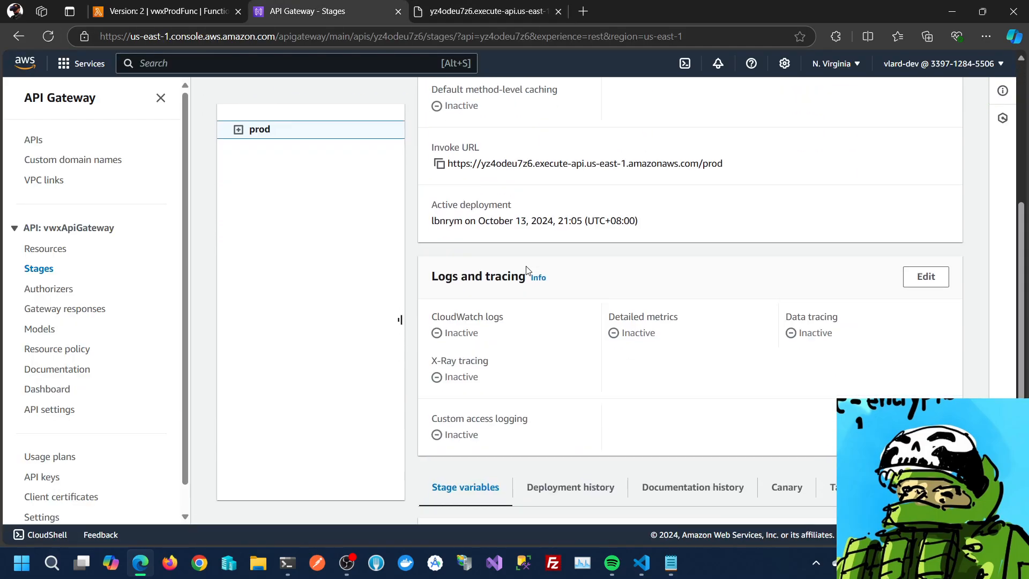
scroll(527, 271, "up", 7)
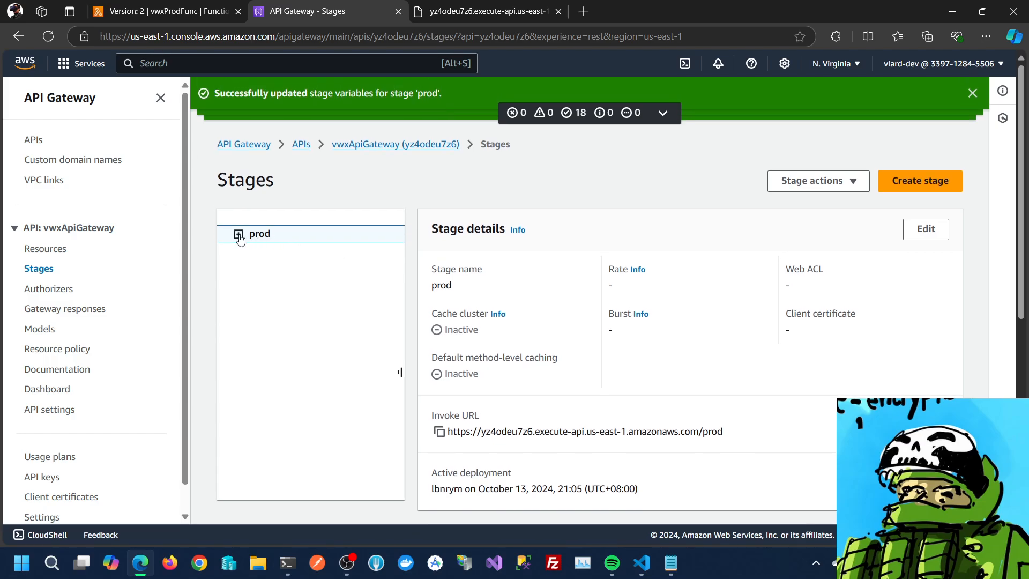
Expand the prod stage's resource tree and copy the stage's invoke URL
left_click(267, 255)
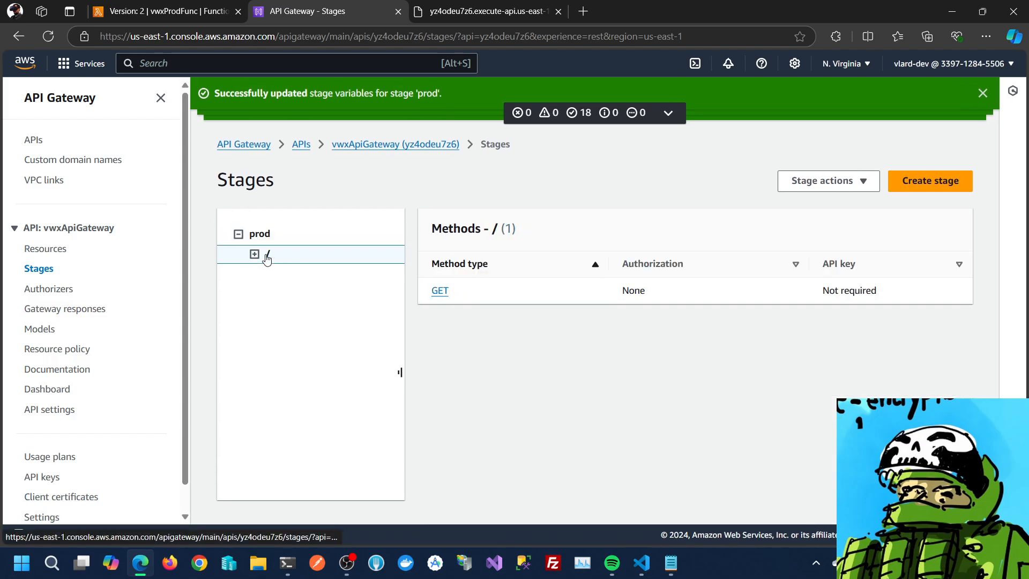
left_click(263, 234)
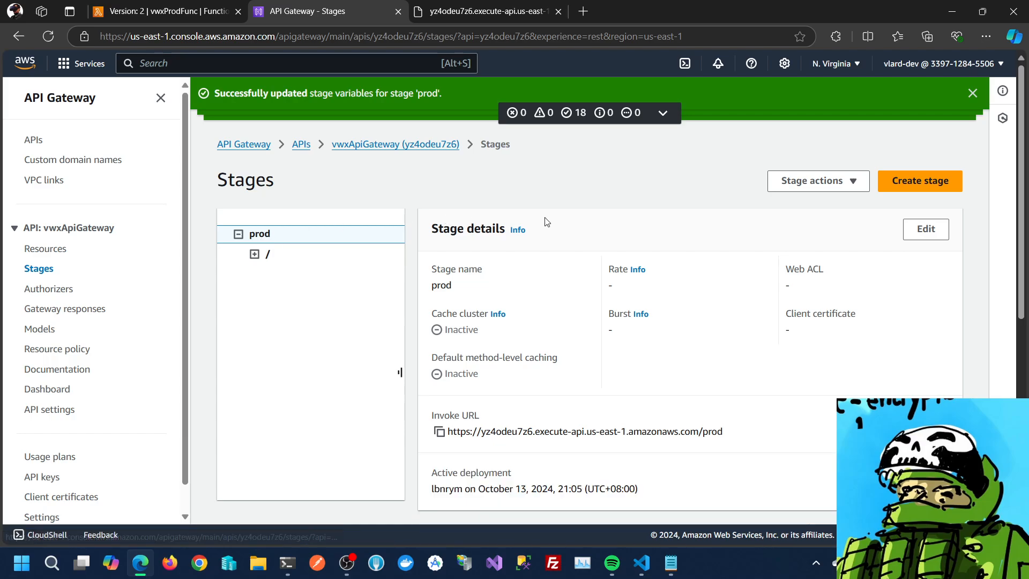
scroll(643, 279, "down", 5)
scroll(680, 303, "up", 3)
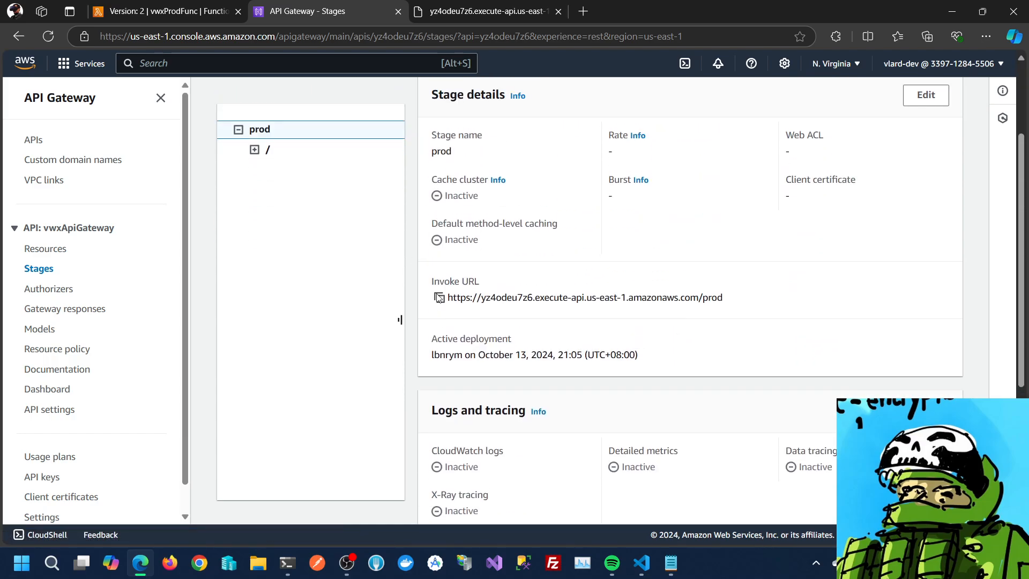
left_click(439, 298)
Reload the prod endpoint to check which Lambda version responds
left_click(465, 7)
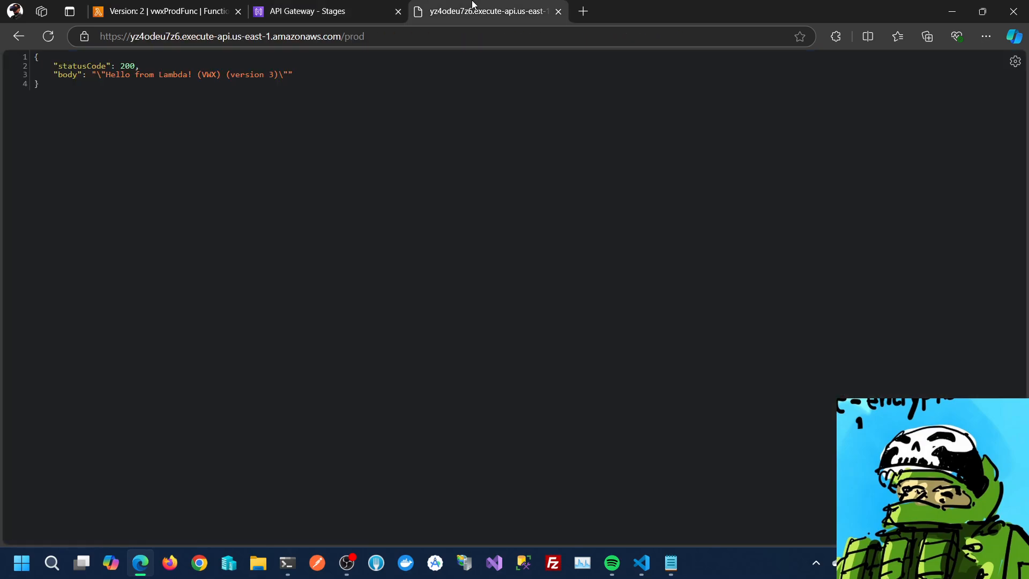
left_click(429, 40)
left_click(427, 35)
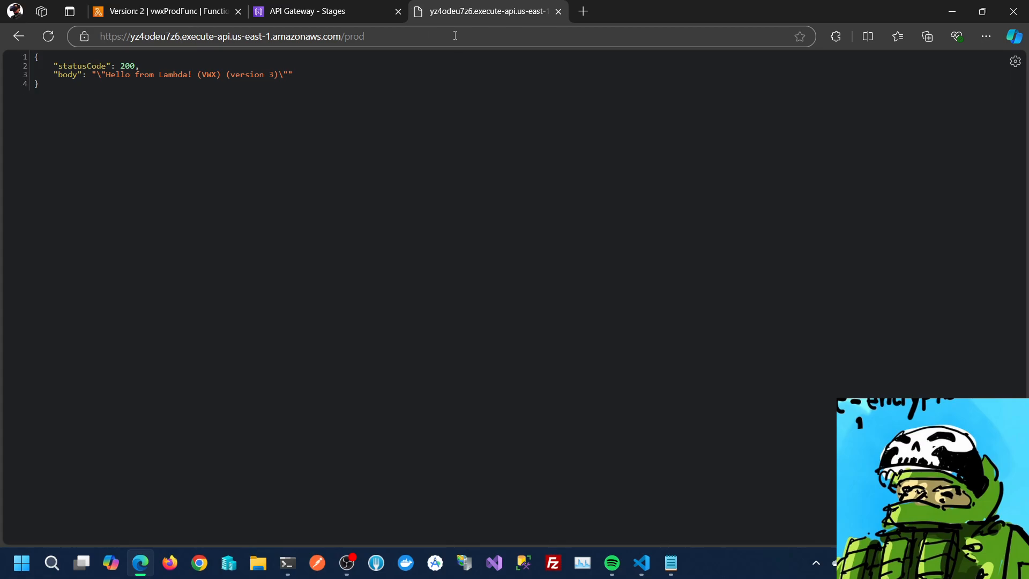
left_click(418, 38)
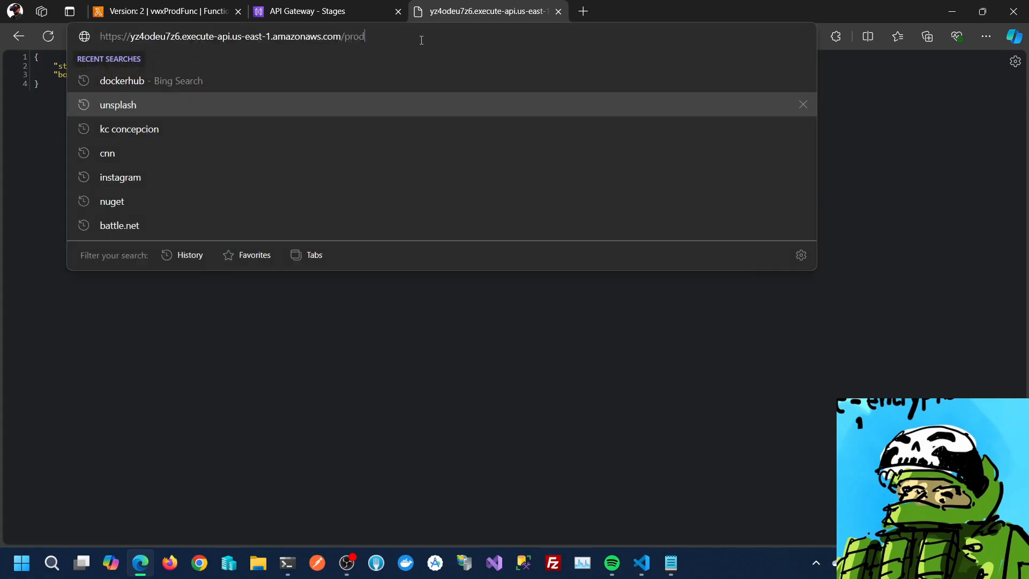
key("Return")
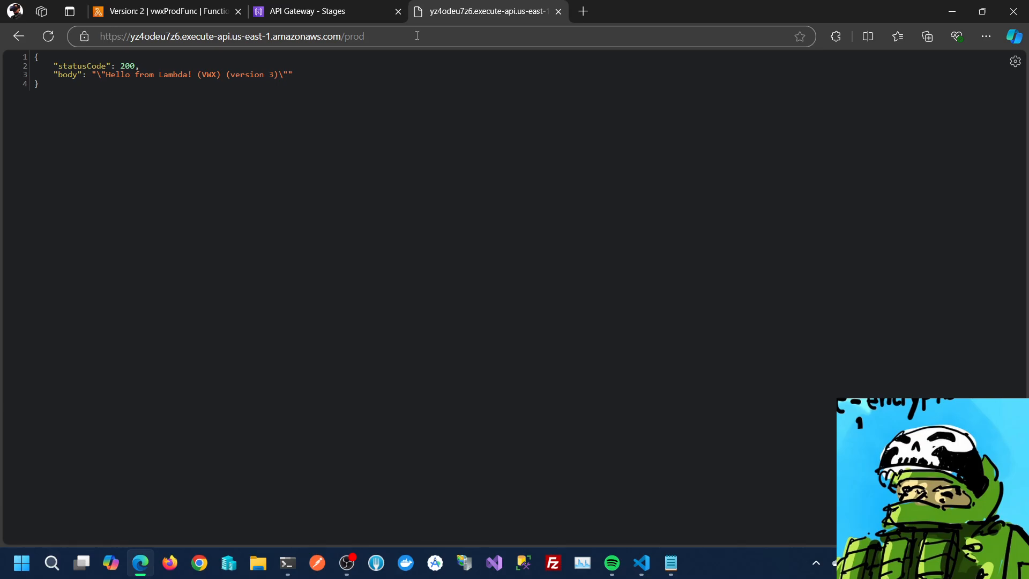
Open the prod stage's variables for editing to check lmbFunc, and request the prod endpoint again
left_click(304, 7)
scroll(523, 250, "down", 5)
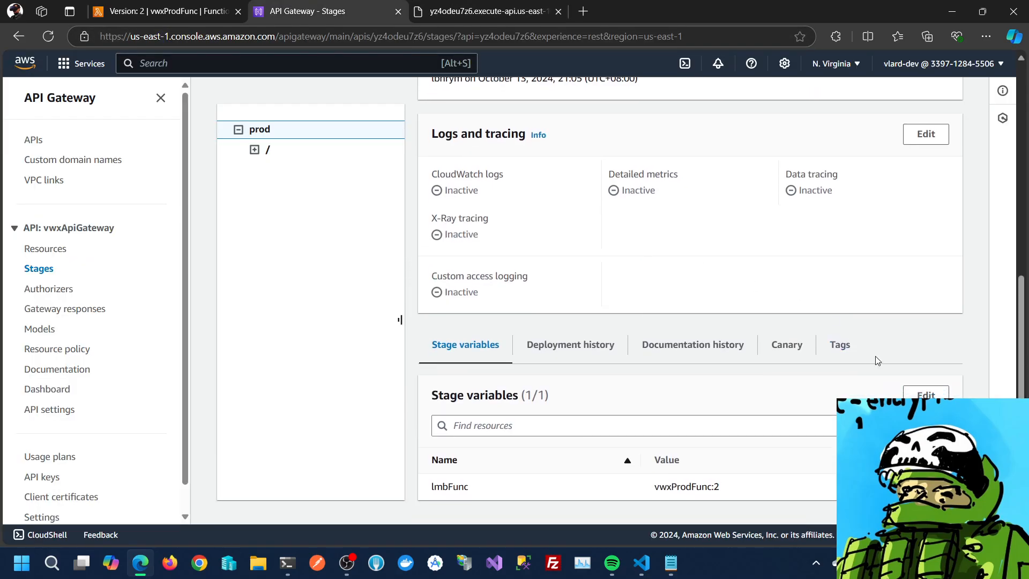
left_click(925, 395)
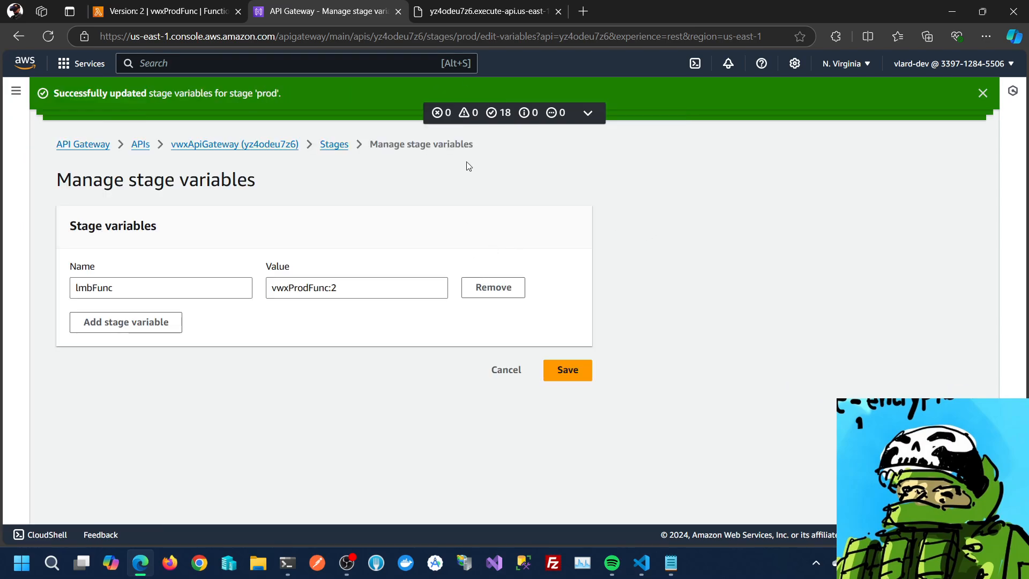
left_click(485, 11)
left_click(450, 33)
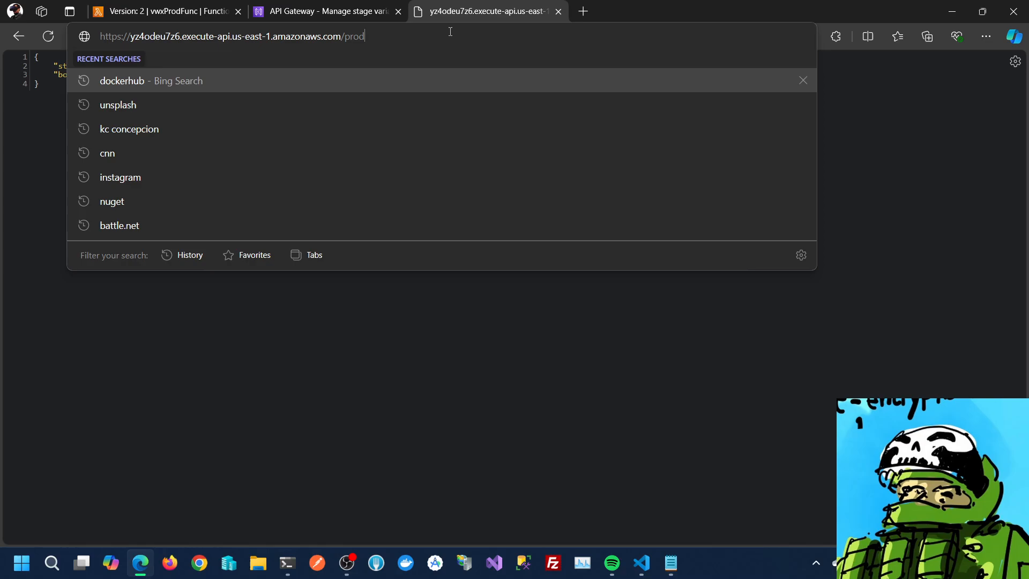
key("Return")
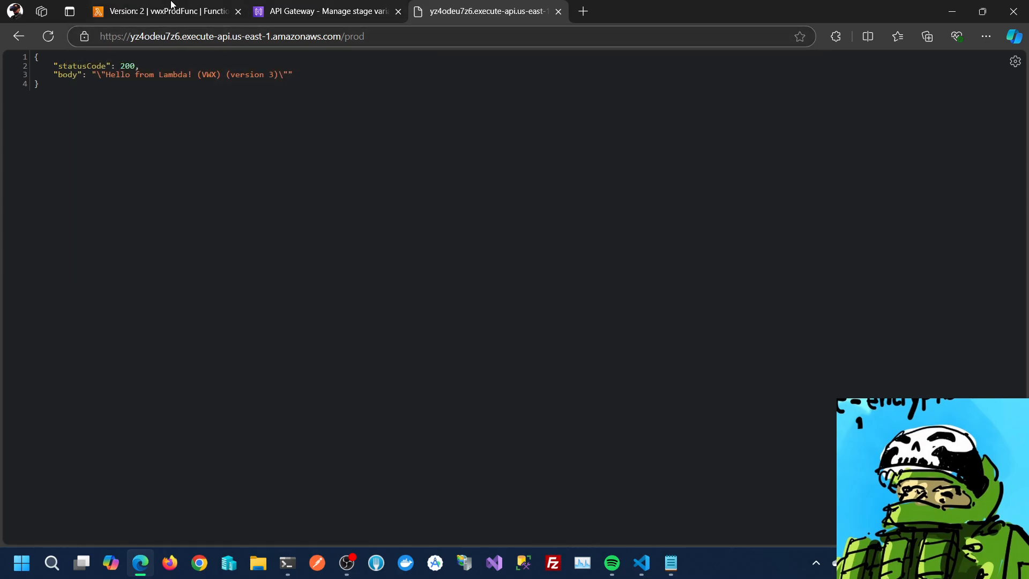
Create an alias named dev for the vwxProdFunc Lambda function that points to version 3
left_click(120, 8)
scroll(222, 274, "up", 5)
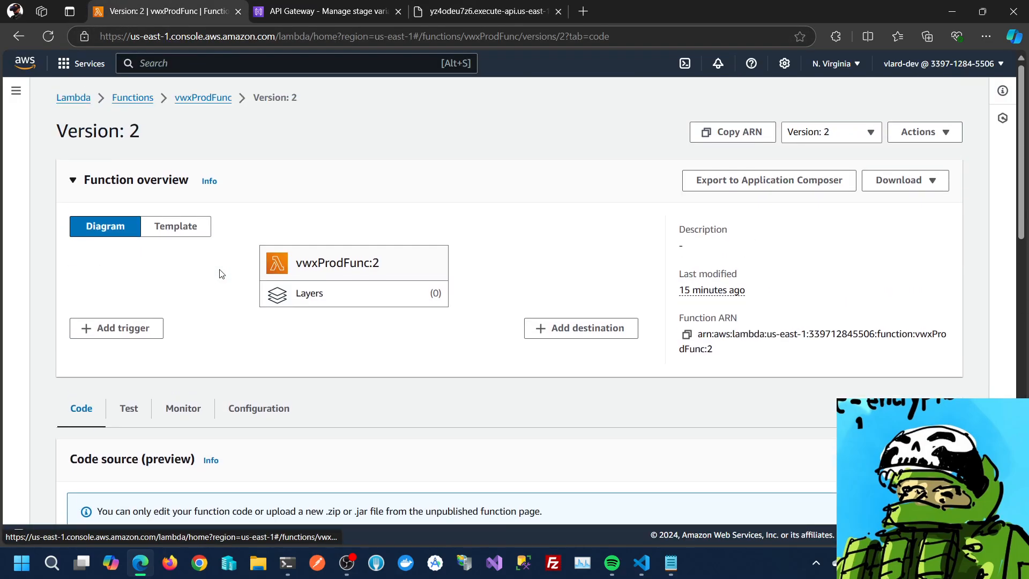
left_click(206, 98)
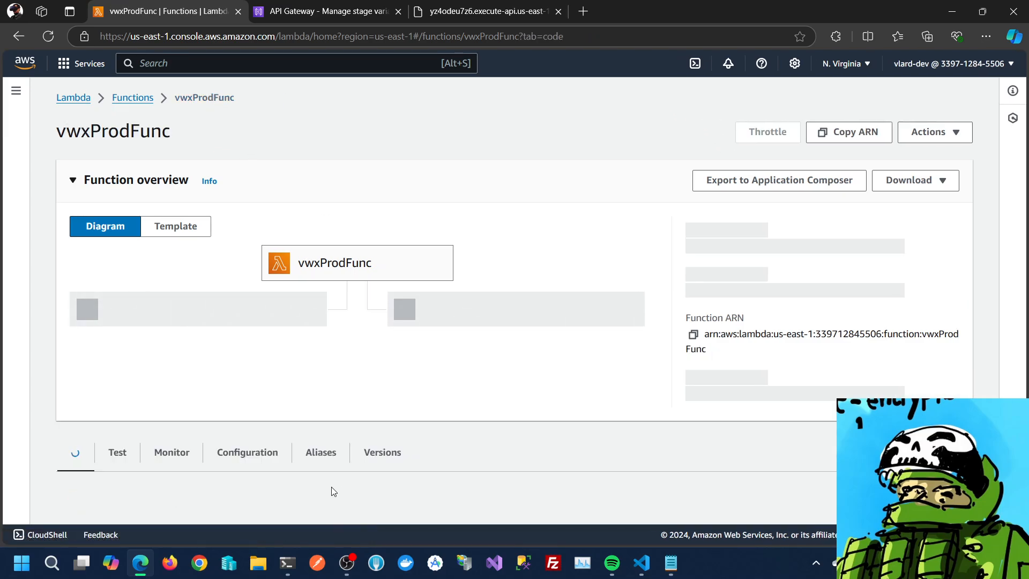
left_click(333, 452)
scroll(335, 458, "down", 3)
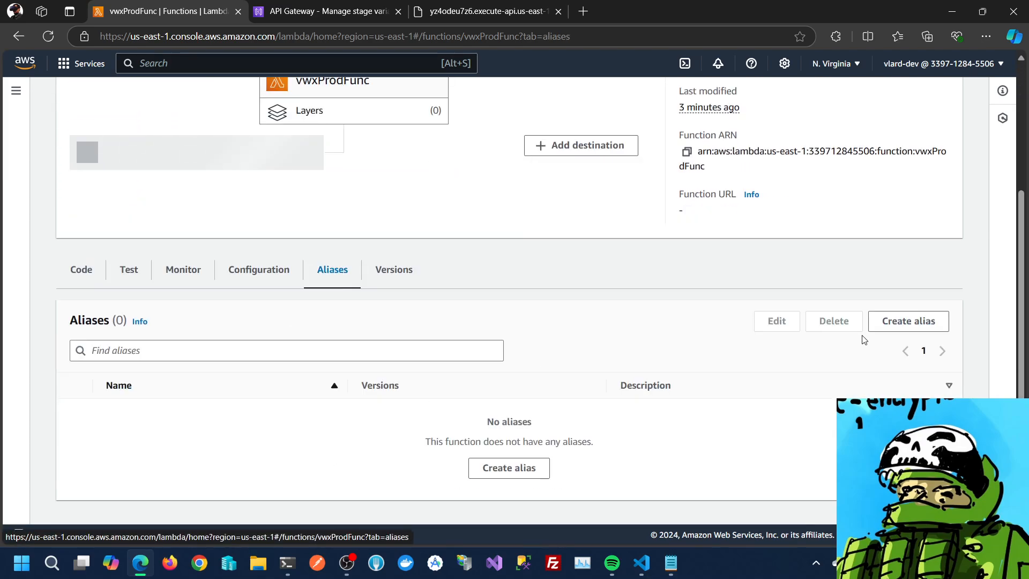
left_click(488, 467)
left_click(154, 281)
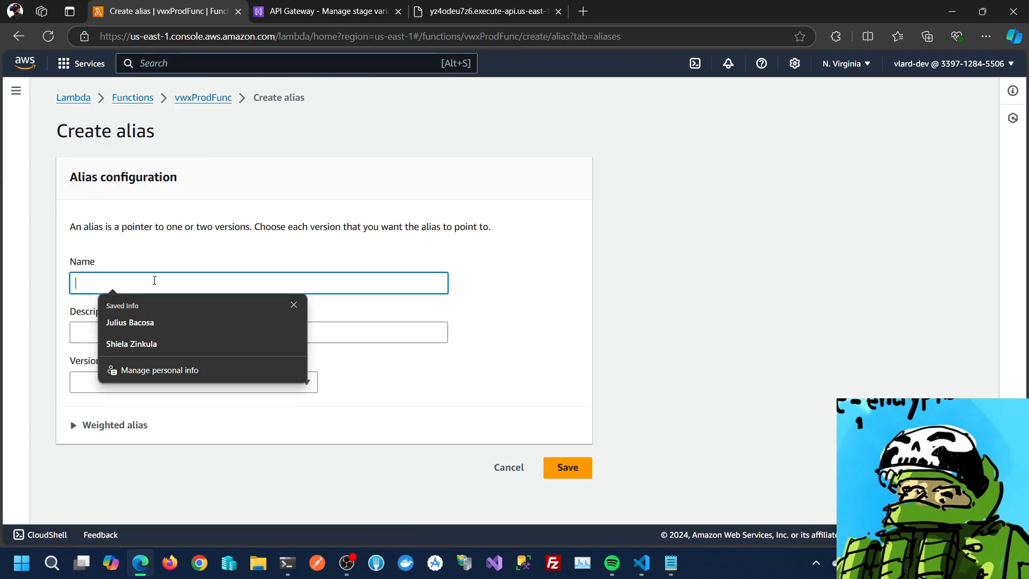
type("dev")
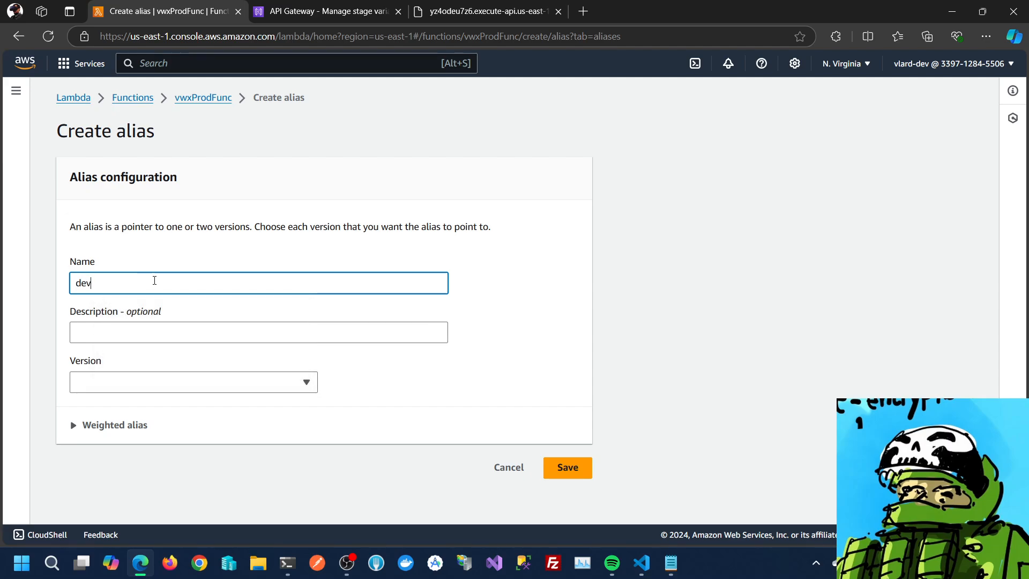
left_click(130, 387)
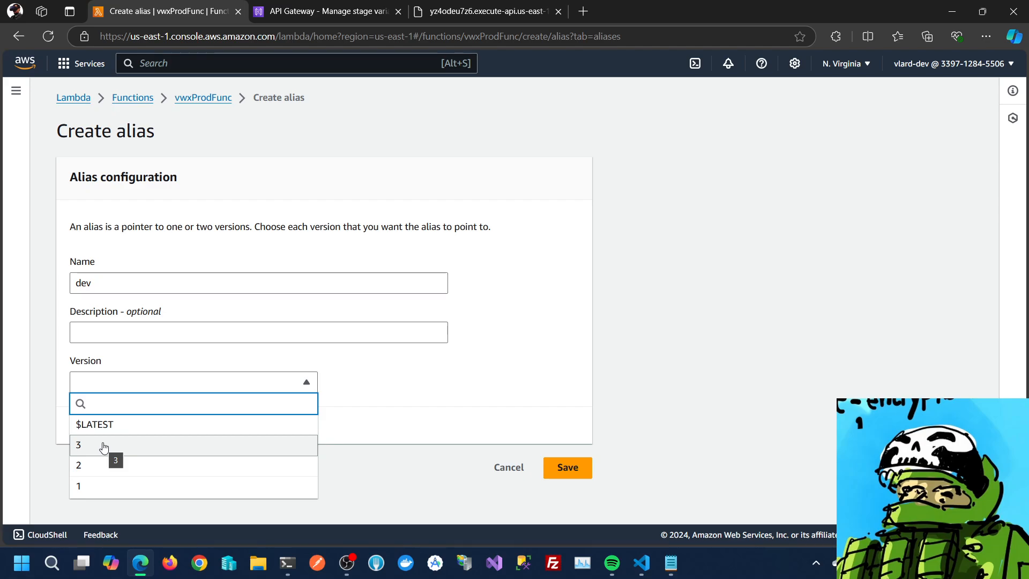
left_click(103, 445)
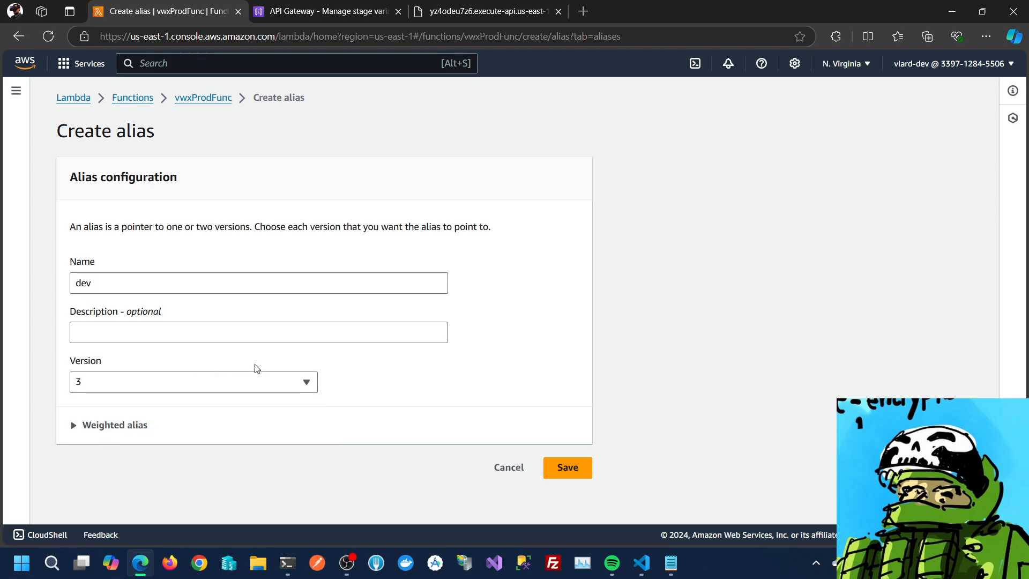
left_click(563, 466)
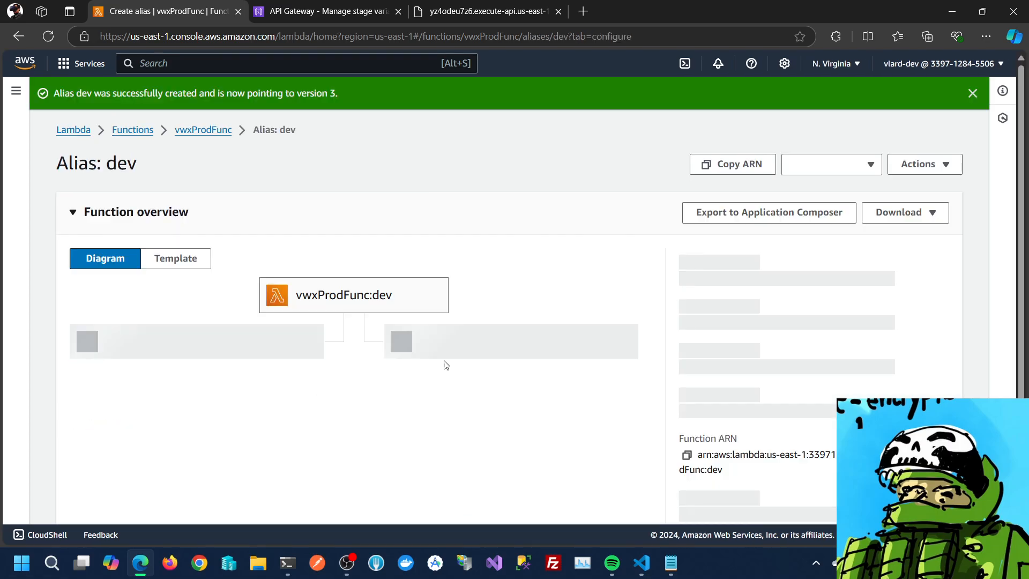
scroll(563, 394, "down", 5)
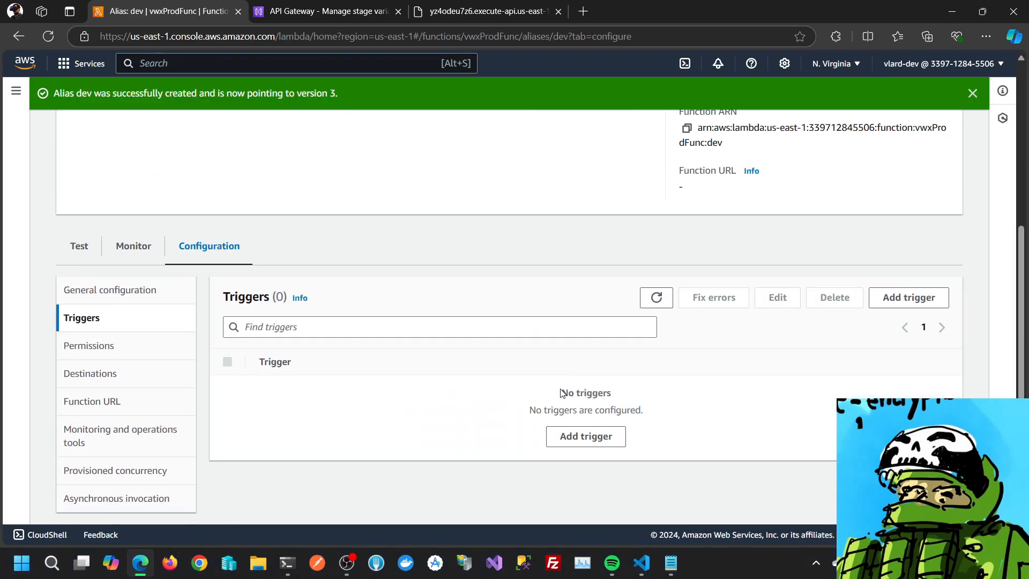
scroll(322, 362, "up", 5)
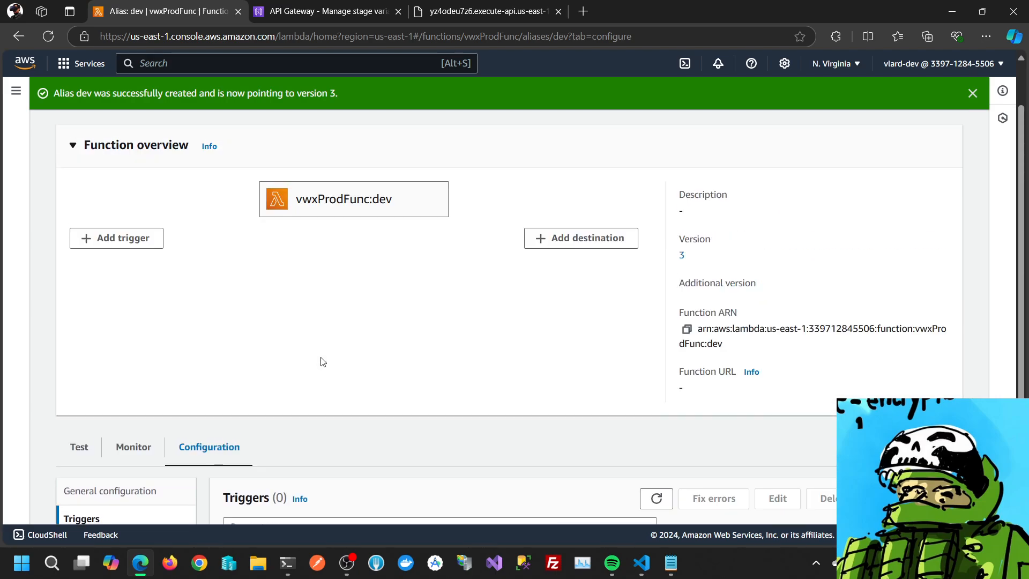
Create a second vwxProdFunc alias named prod that points to version 1
left_click(224, 132)
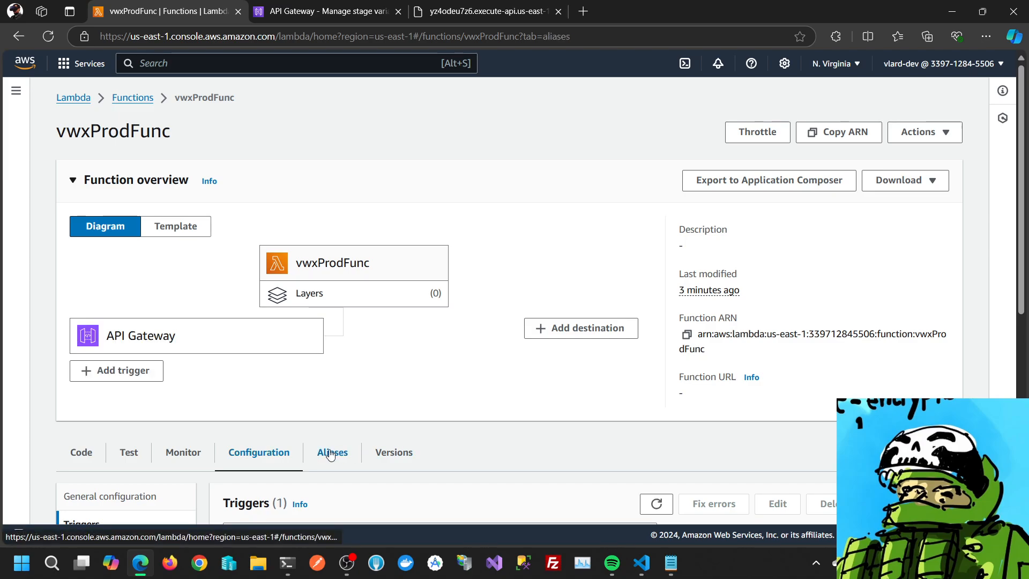
left_click(332, 453)
scroll(333, 453, "down", 2)
left_click(907, 395)
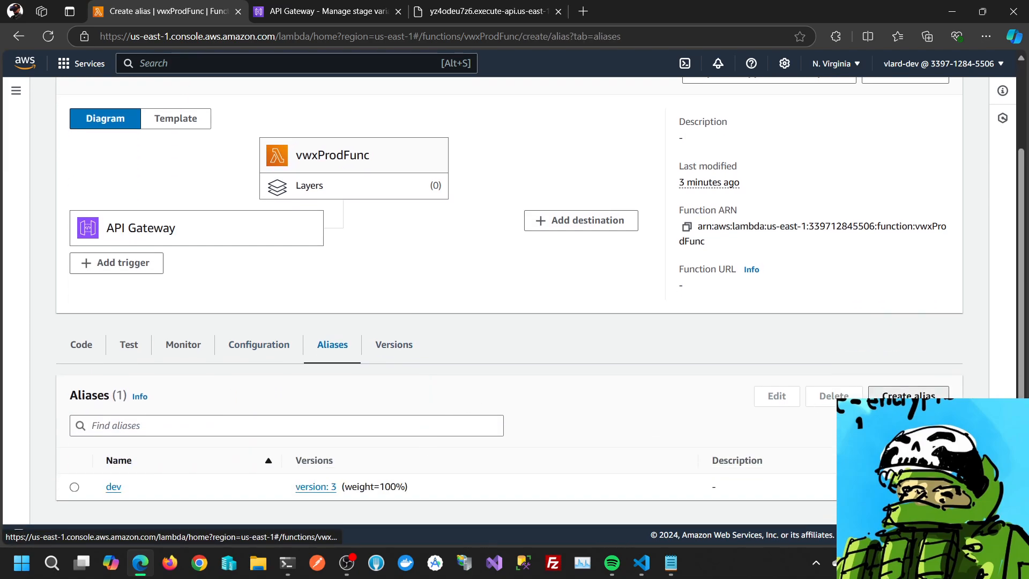
left_click(123, 285)
type("prod")
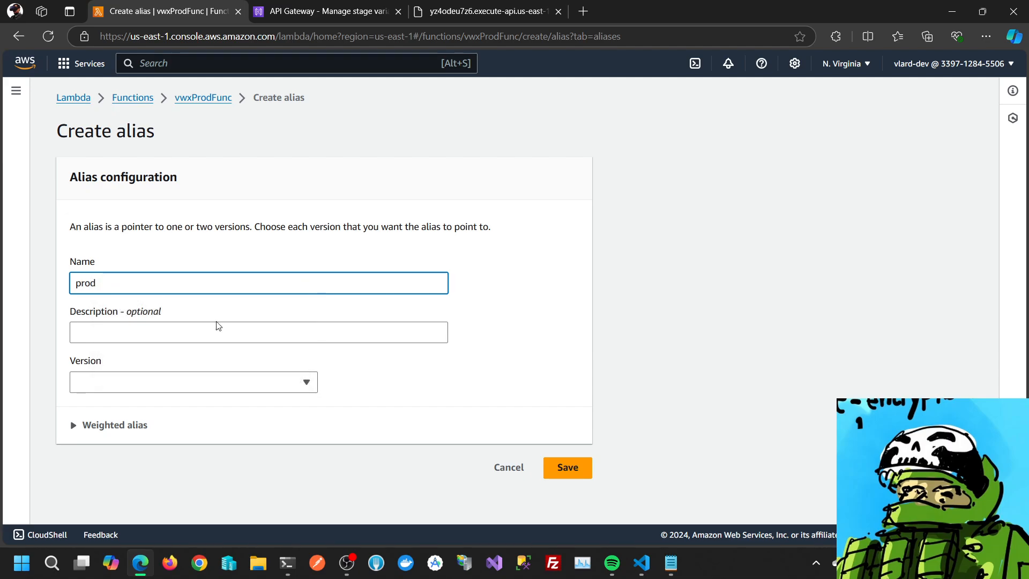
left_click(171, 378)
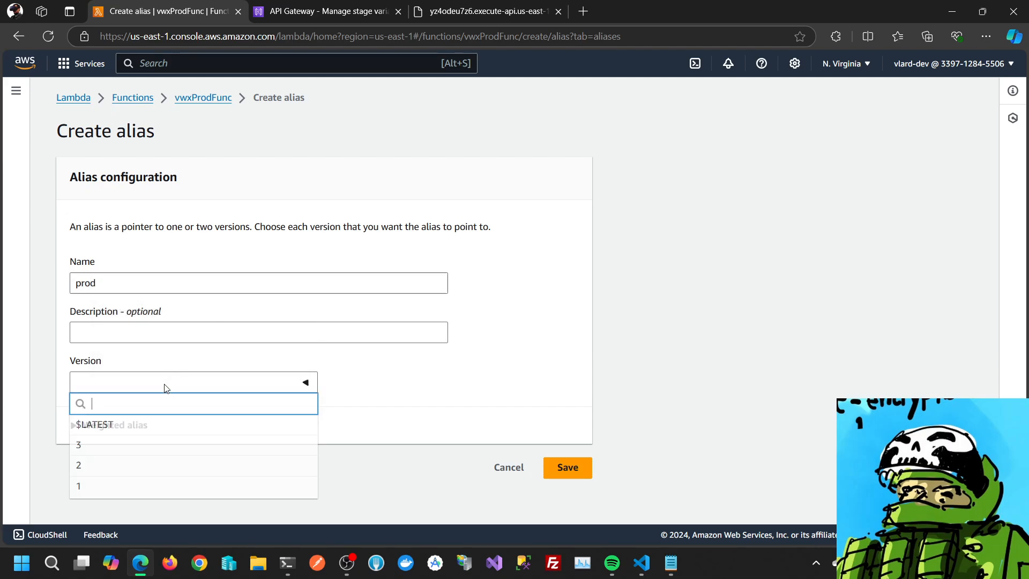
left_click(117, 484)
left_click(561, 478)
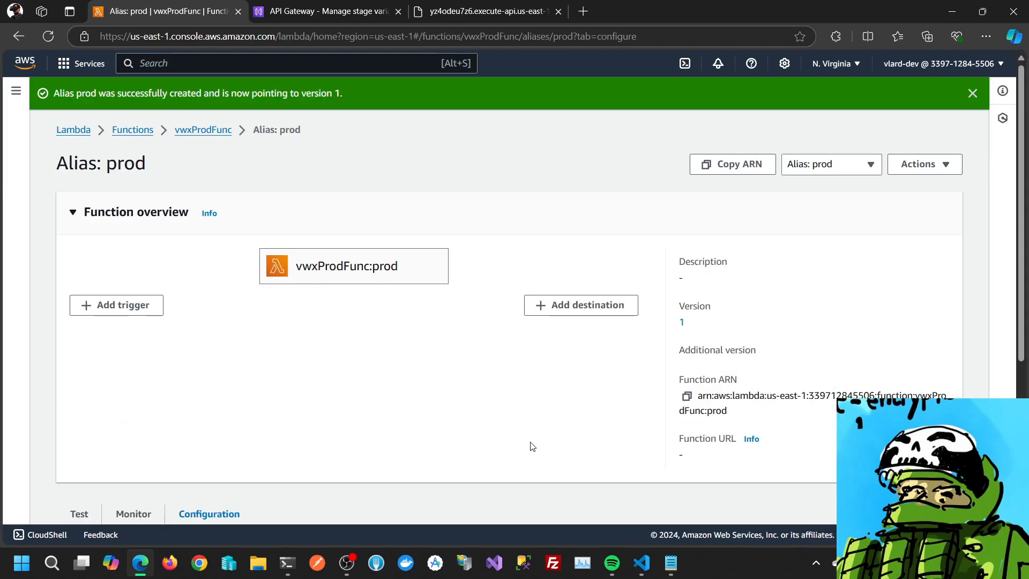
Run a test of the prod alias with the default new event and expand the execution details
scroll(532, 446, "down", 5)
scroll(532, 447, "down", 1)
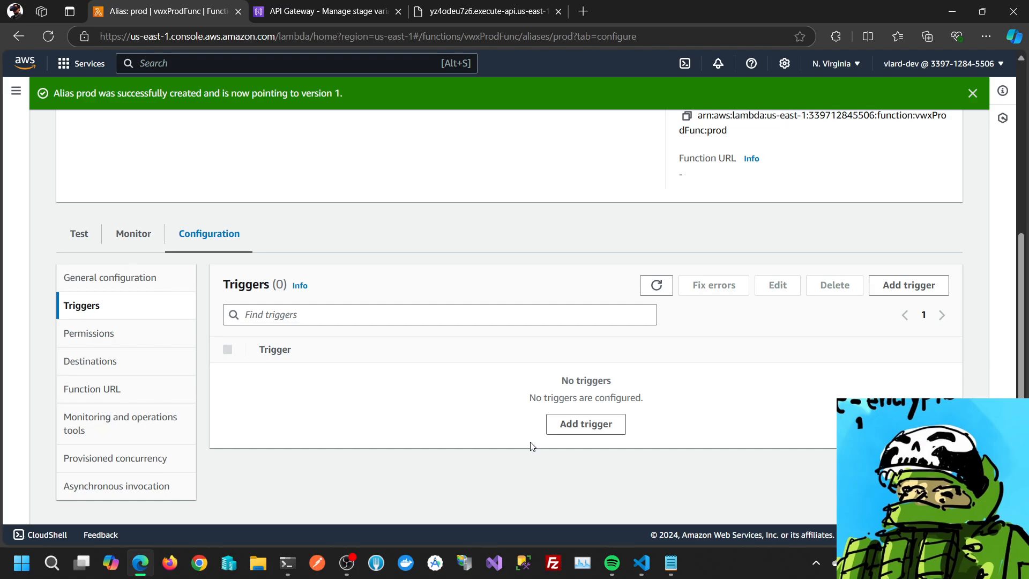
scroll(532, 446, "up", 5)
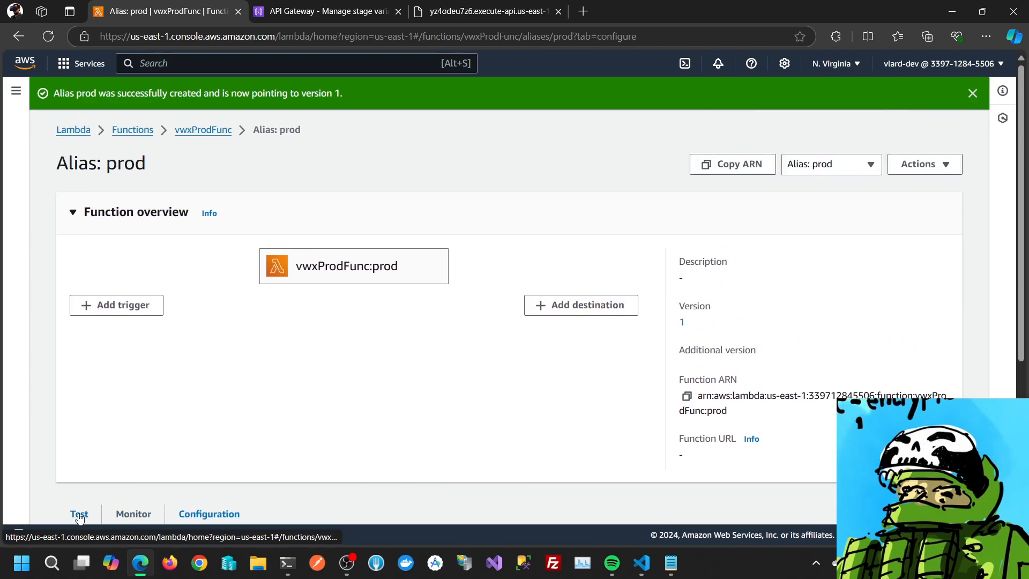
left_click(79, 515)
scroll(137, 498, "down", 3)
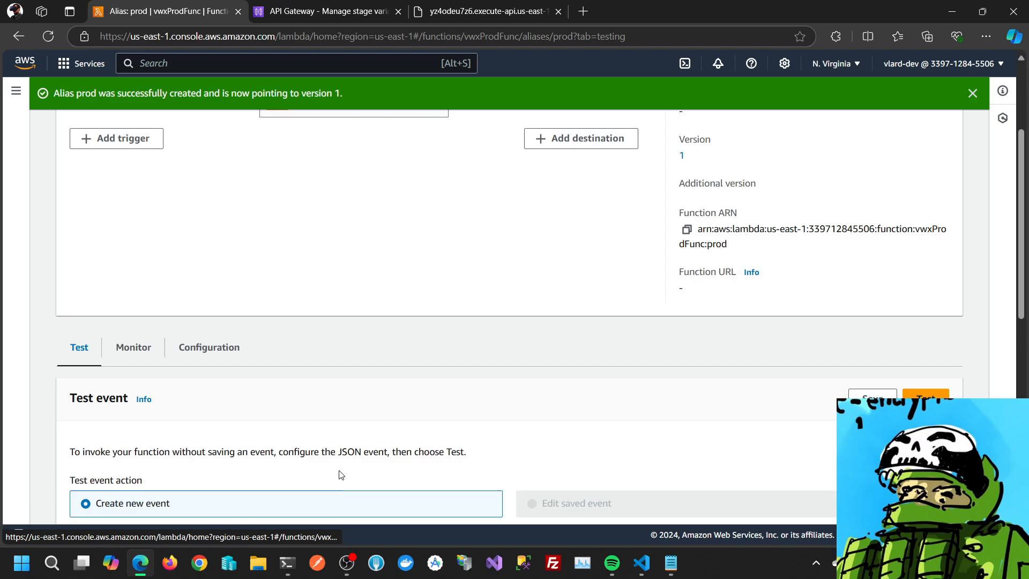
scroll(568, 344, "down", 5)
scroll(733, 273, "up", 4)
left_click(922, 336)
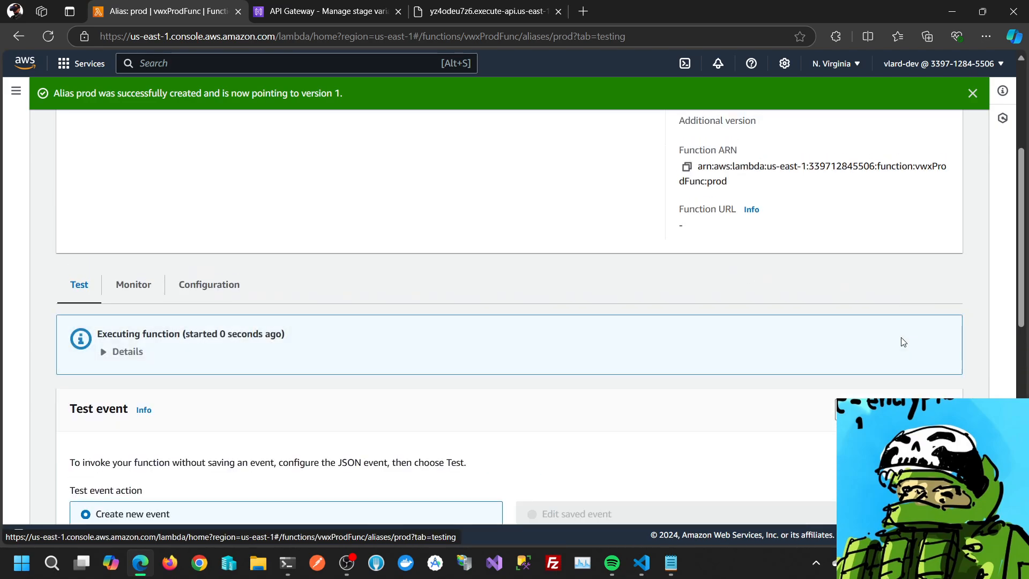
scroll(587, 474, "down", 2)
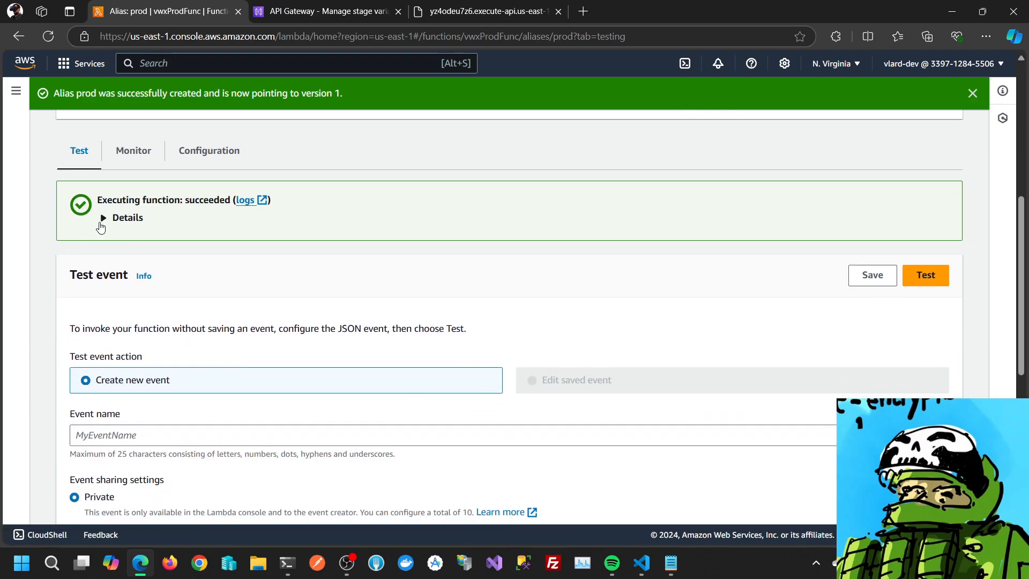
left_click(104, 218)
scroll(375, 345, "up", 7)
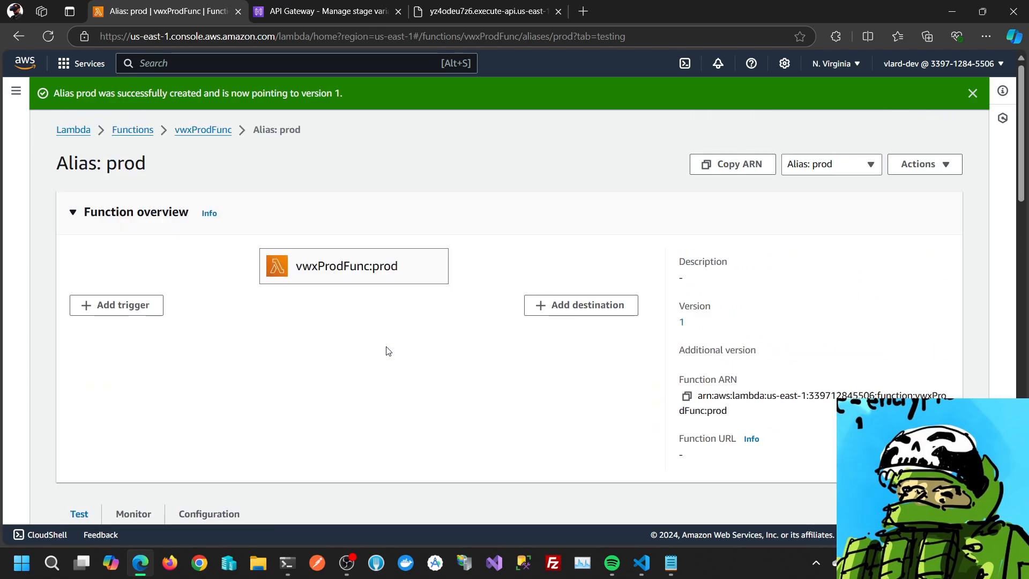
Return to vwxProdFunc's alias list and open the dev alias
left_click(219, 131)
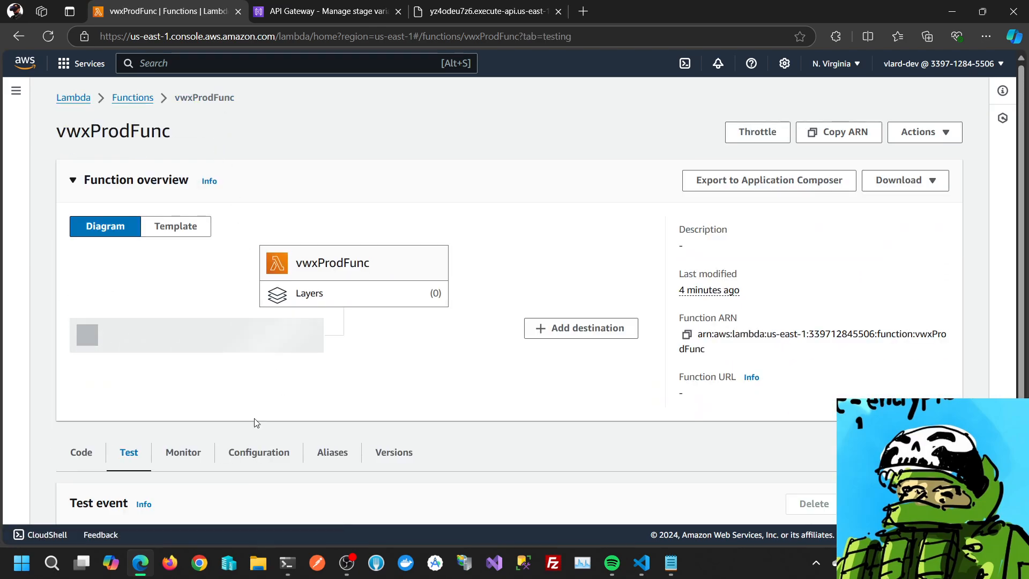
left_click(332, 453)
scroll(102, 415, "down", 2)
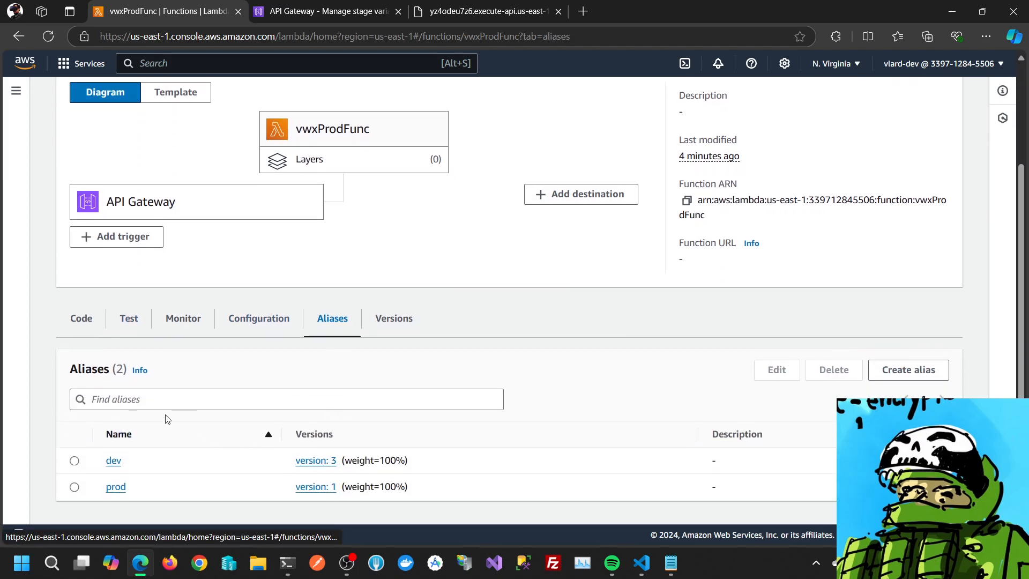
left_click(114, 462)
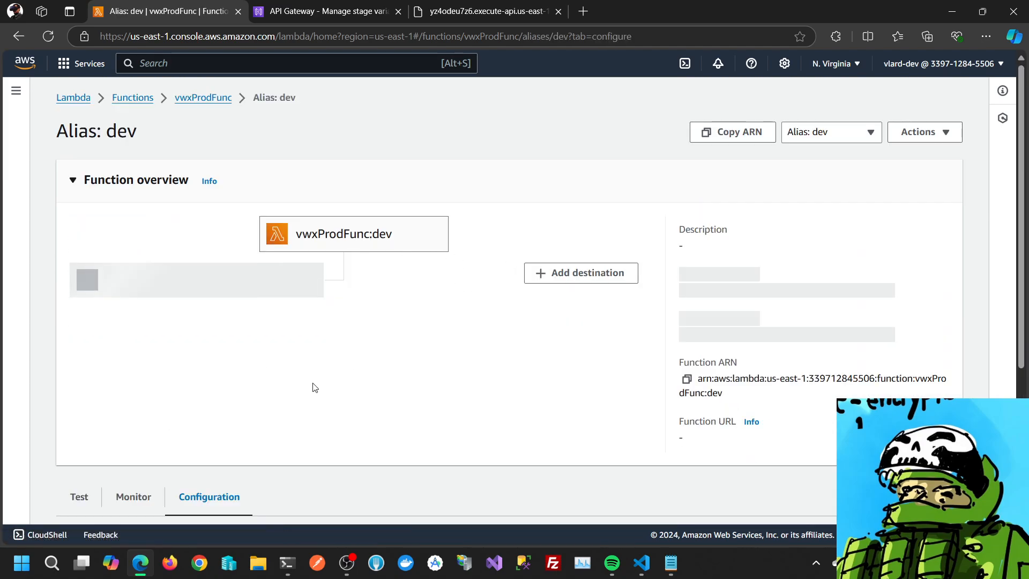
Run a test of the dev alias with the default new event and expand the execution details
scroll(313, 386, "down", 2)
scroll(308, 391, "down", 1)
left_click(79, 280)
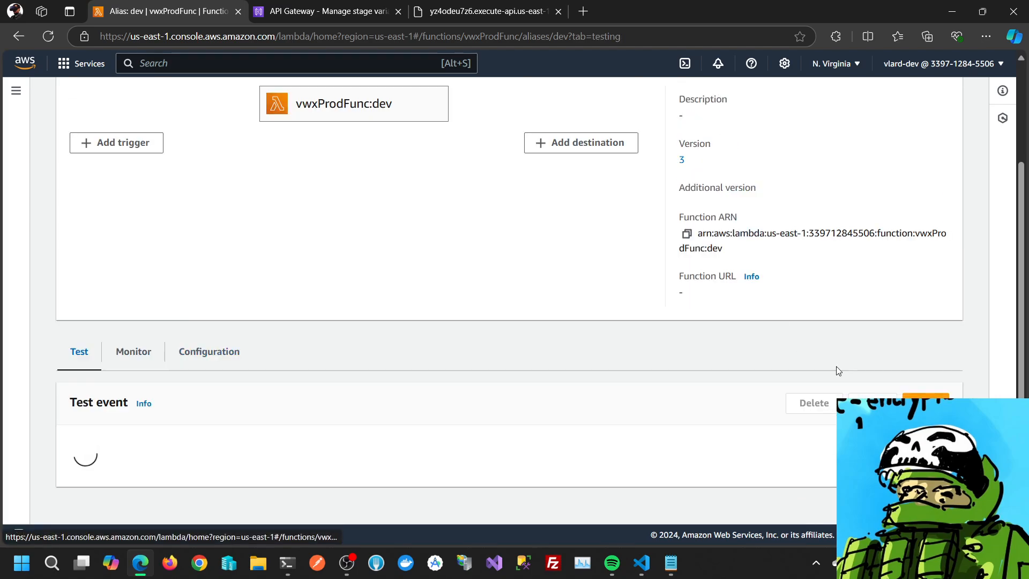
scroll(836, 366, "down", 1)
left_click(925, 333)
scroll(589, 429, "down", 1)
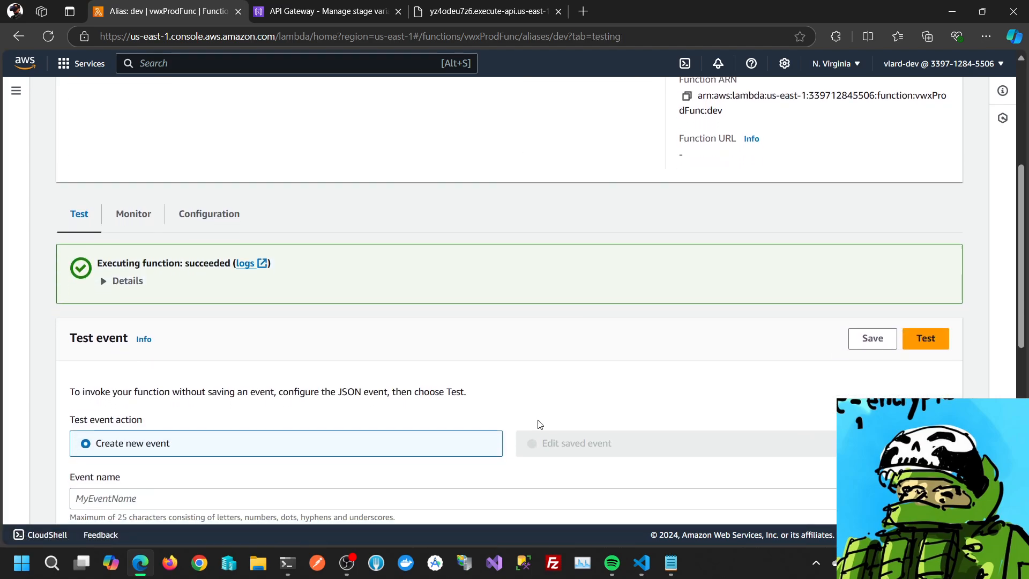
left_click(123, 282)
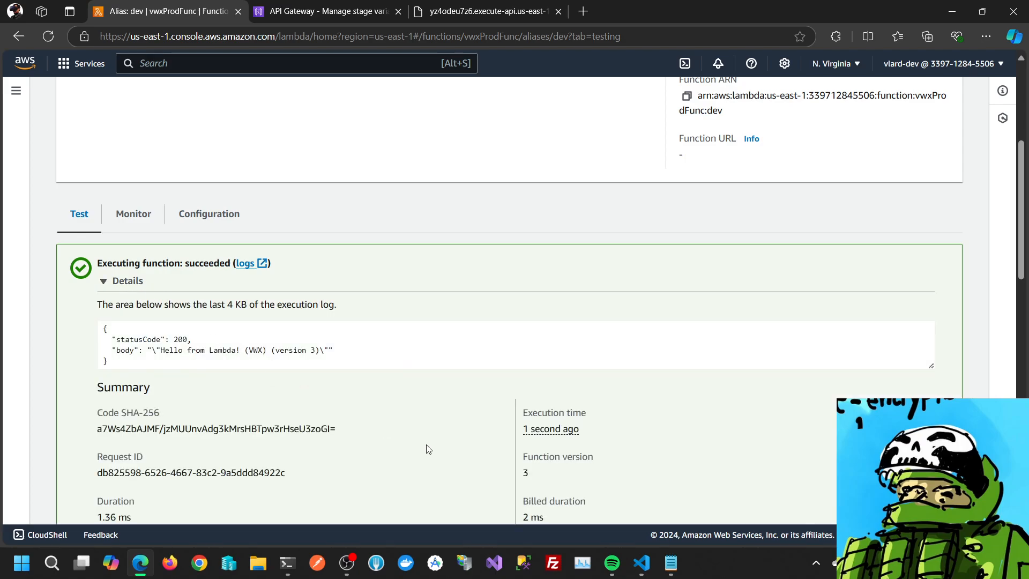
scroll(429, 449, "up", 4)
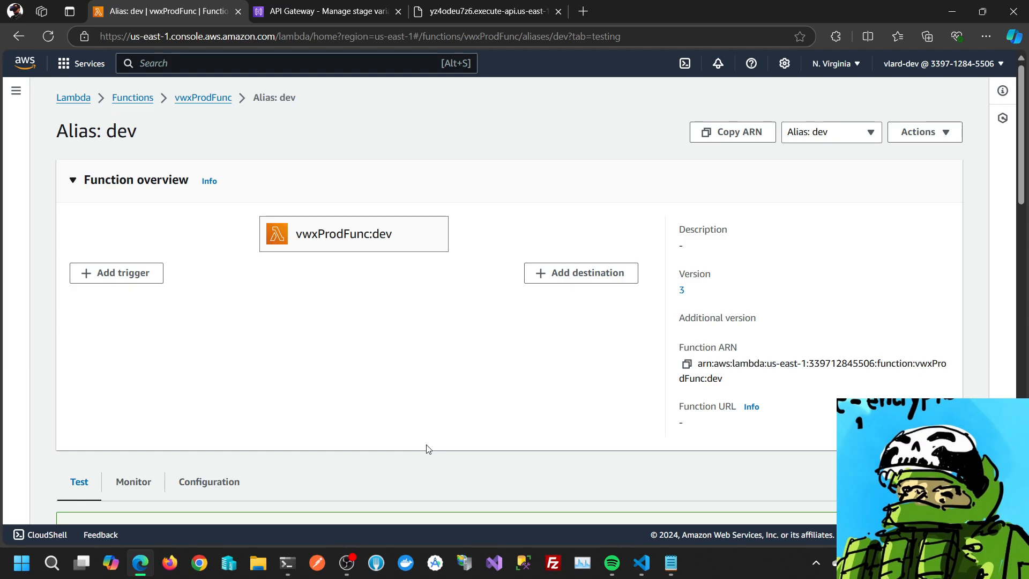
Set the prod stage's lmbFunc variable to vwxProdFunc:prod in API Gateway and save the stage variables
left_click(319, 6)
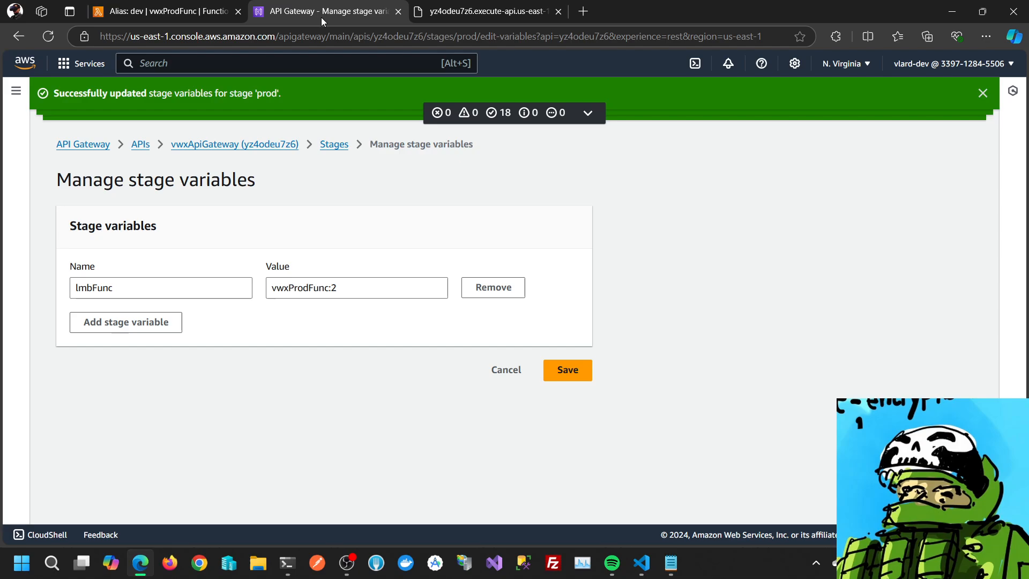
double_click(334, 288)
type("d")
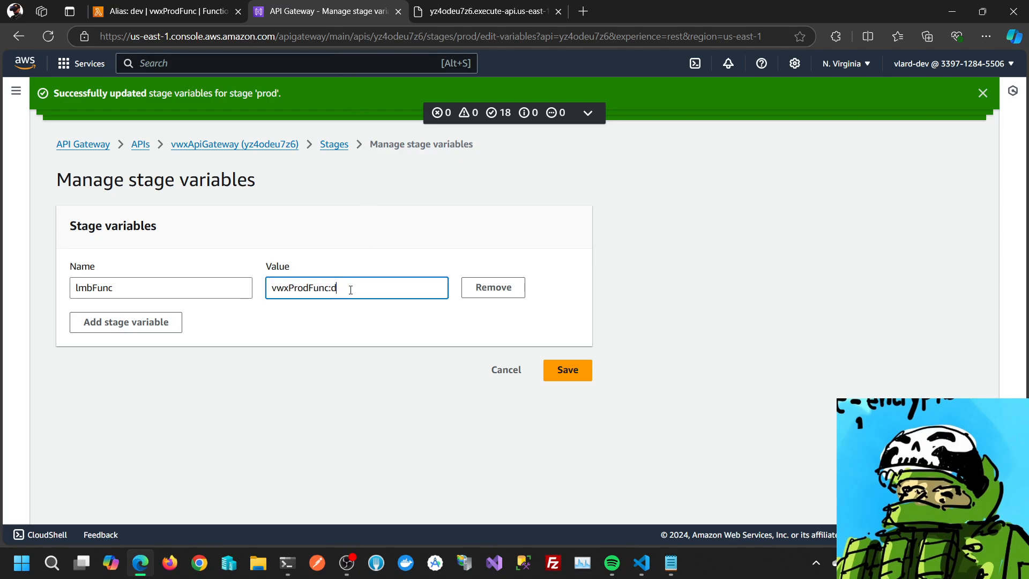
type("ev")
double_click(343, 288)
type("pro")
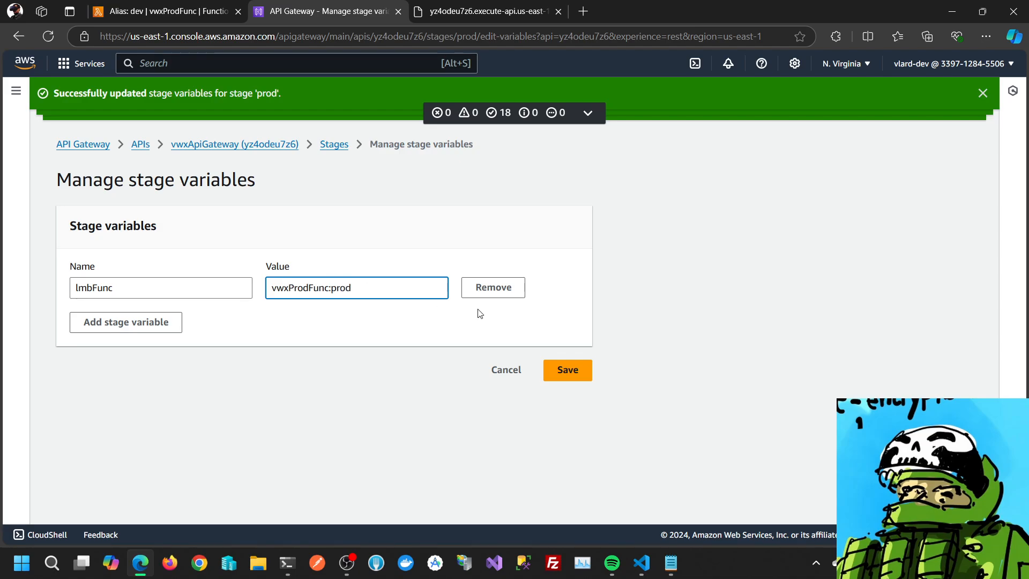
left_click(579, 375)
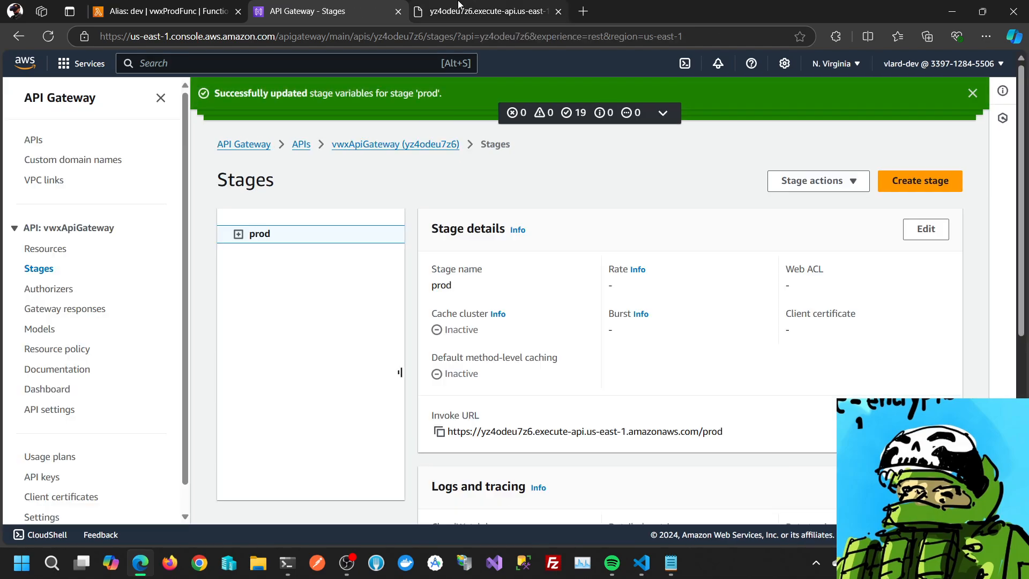
Reload the prod stage's invoke URL to check its response, and look over the stage details again
left_click(485, 11)
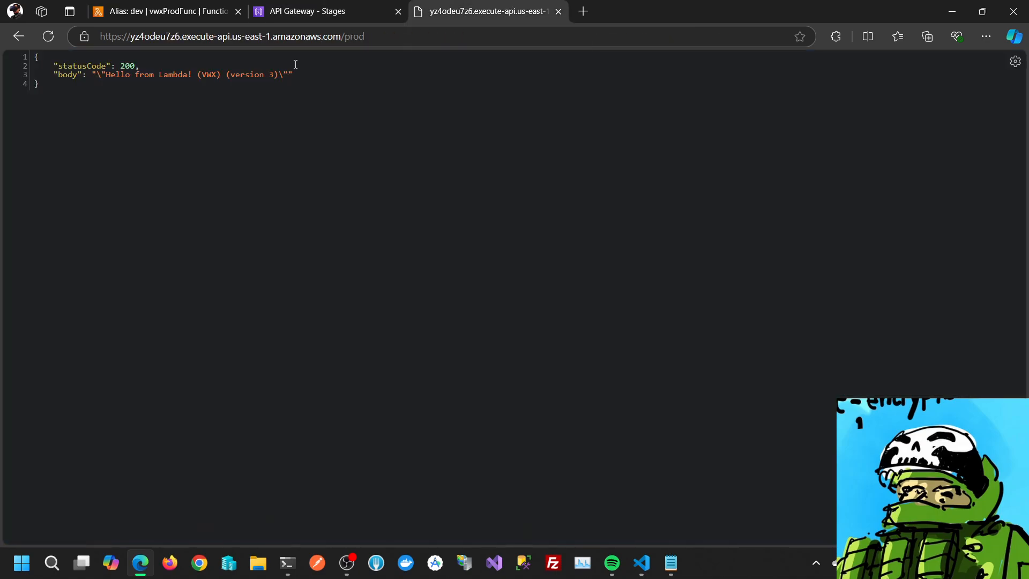
left_click(48, 36)
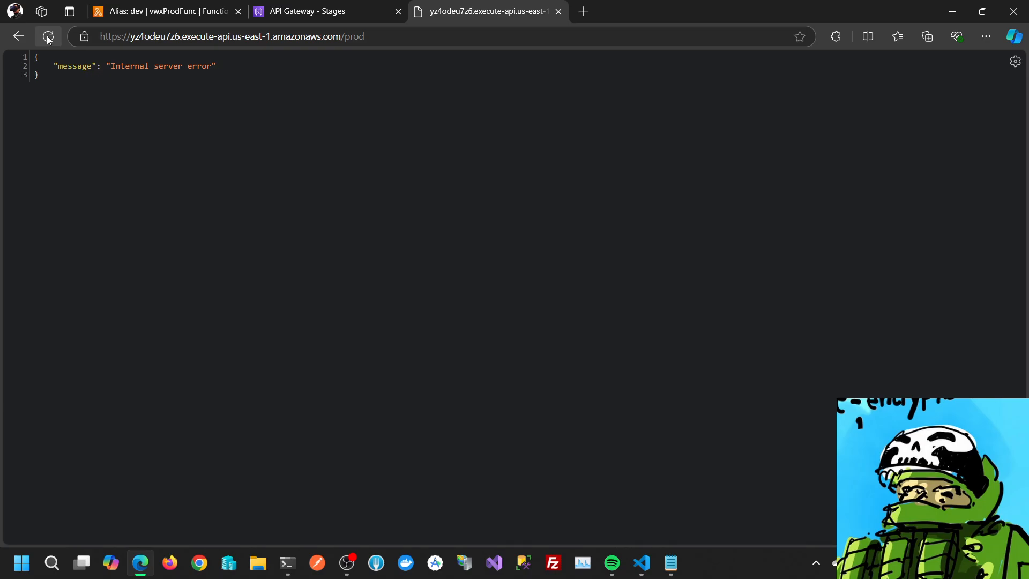
left_click(356, 7)
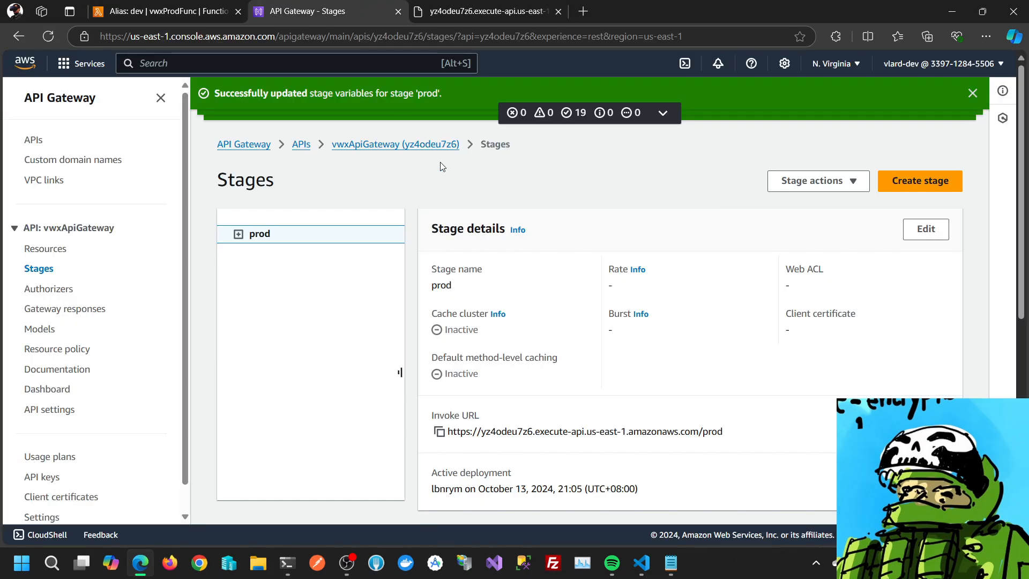
scroll(731, 298, "down", 8)
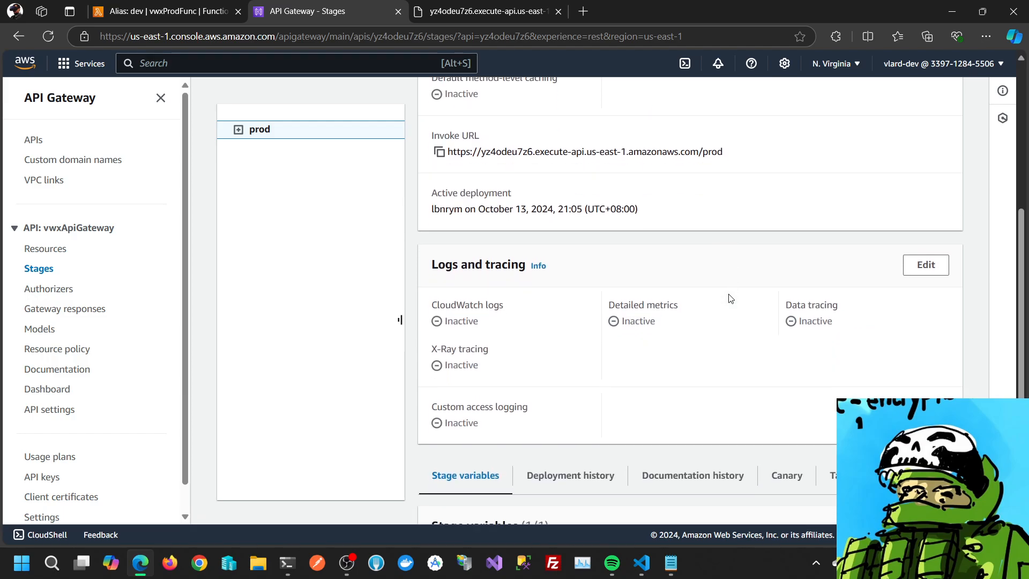
left_click(211, 6)
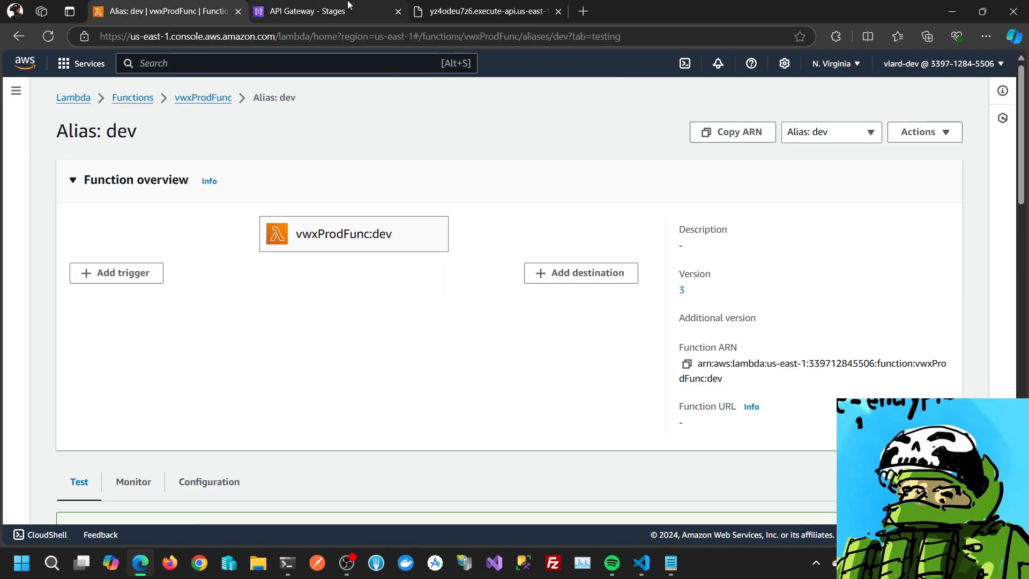
Reopen the prod stage's variables for editing and shorten the lmbFunc value to vwxProdFunc without an alias suffix
left_click(322, 11)
left_click(925, 393)
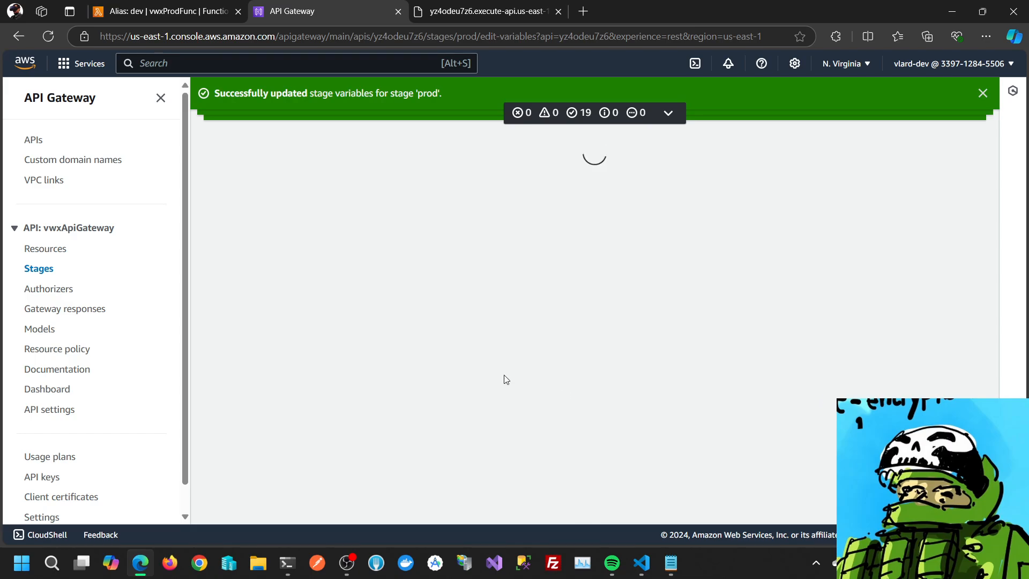
double_click(395, 290)
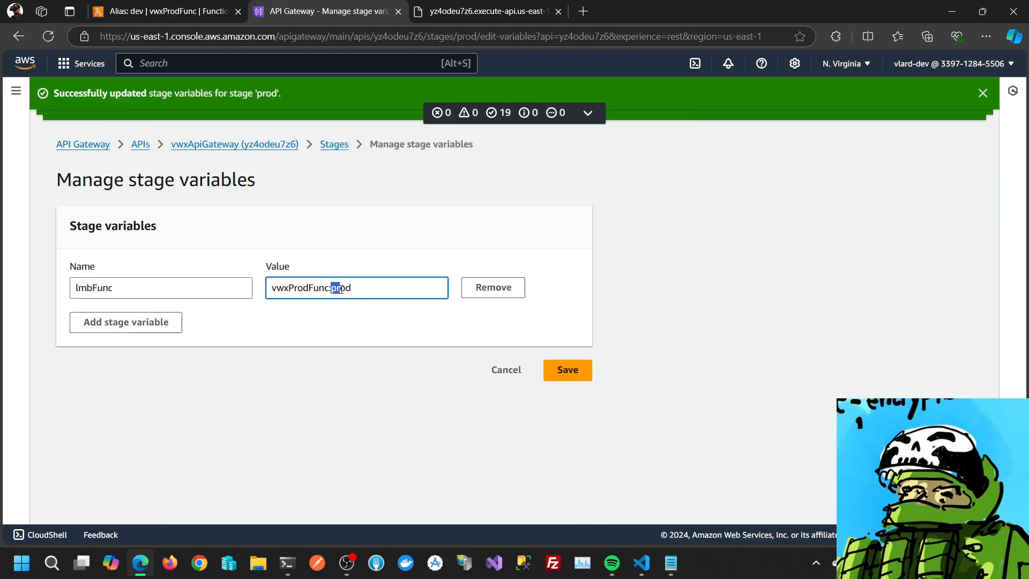
key("BackSpace")
key("BackSpace")
key("ctrl+a")
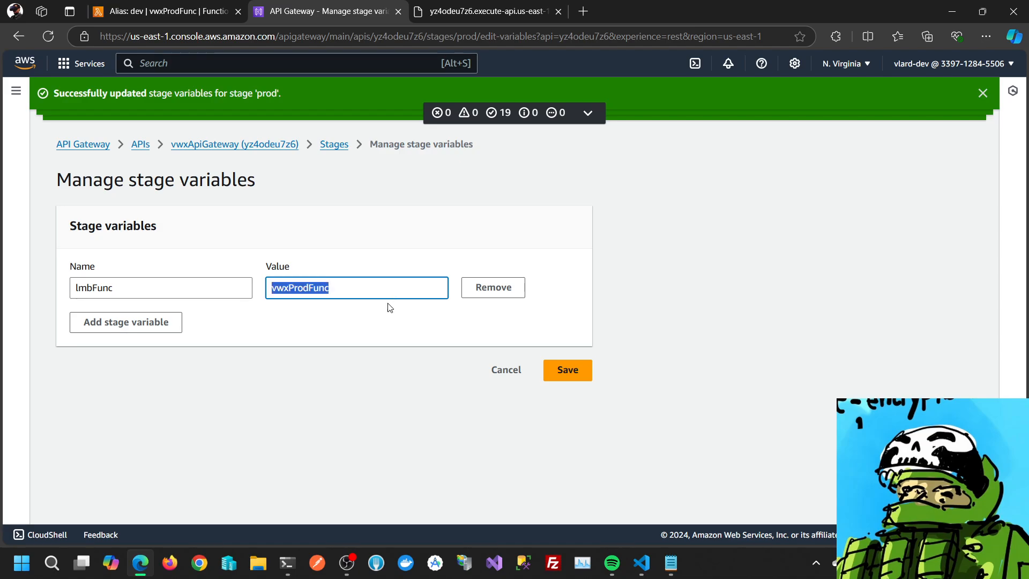
Add a second stage variable named alias with the value prod, save, and review the stage's variable list
left_click(155, 324)
left_click(154, 315)
type("alias")
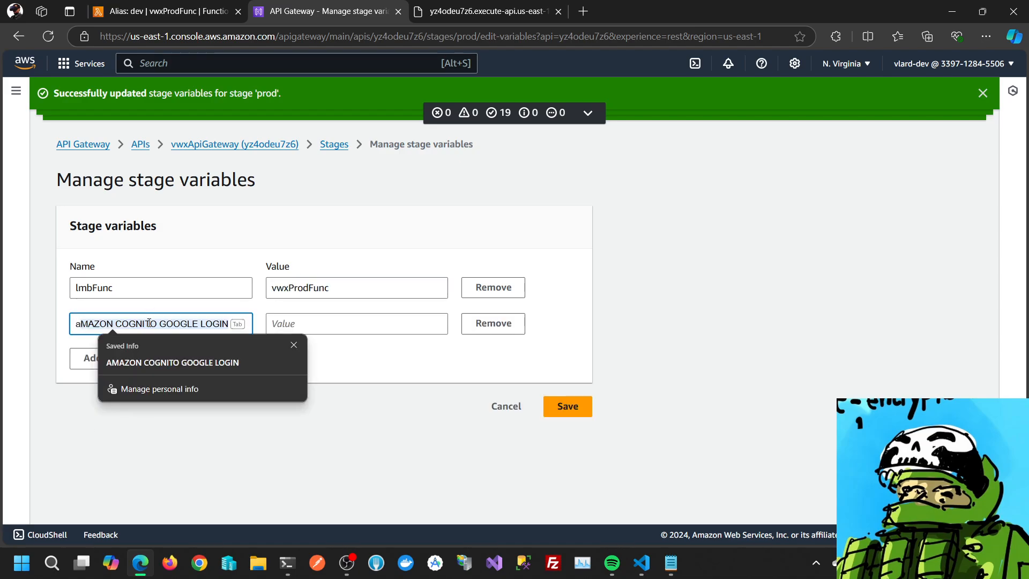
key("Tab")
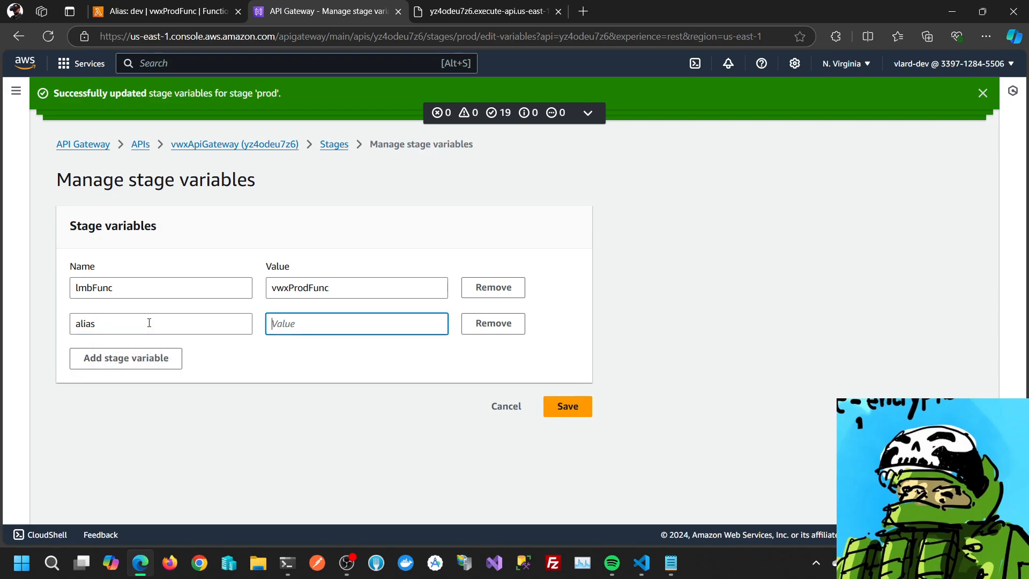
type("prod")
left_click(558, 410)
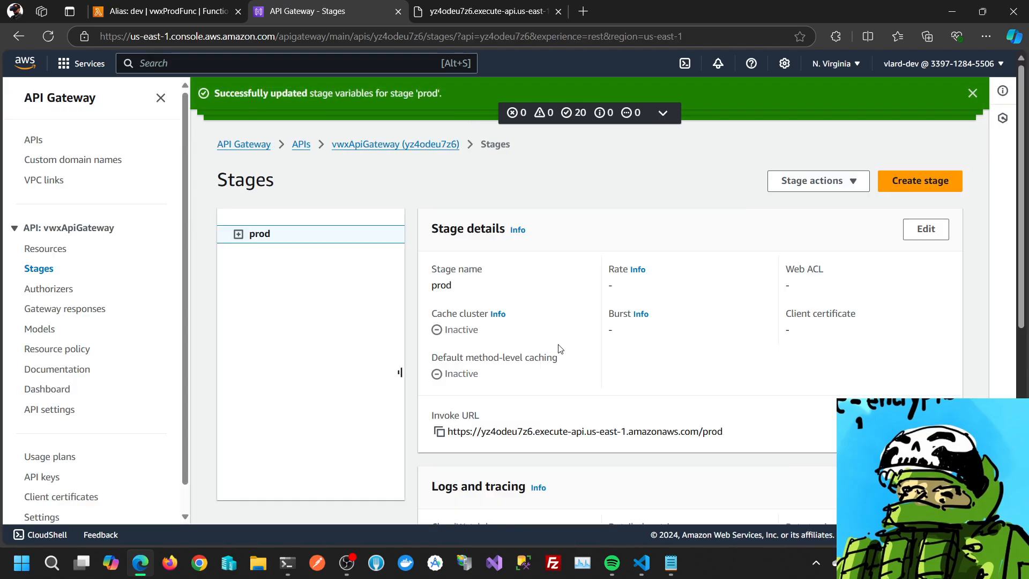
scroll(559, 350, "down", 7)
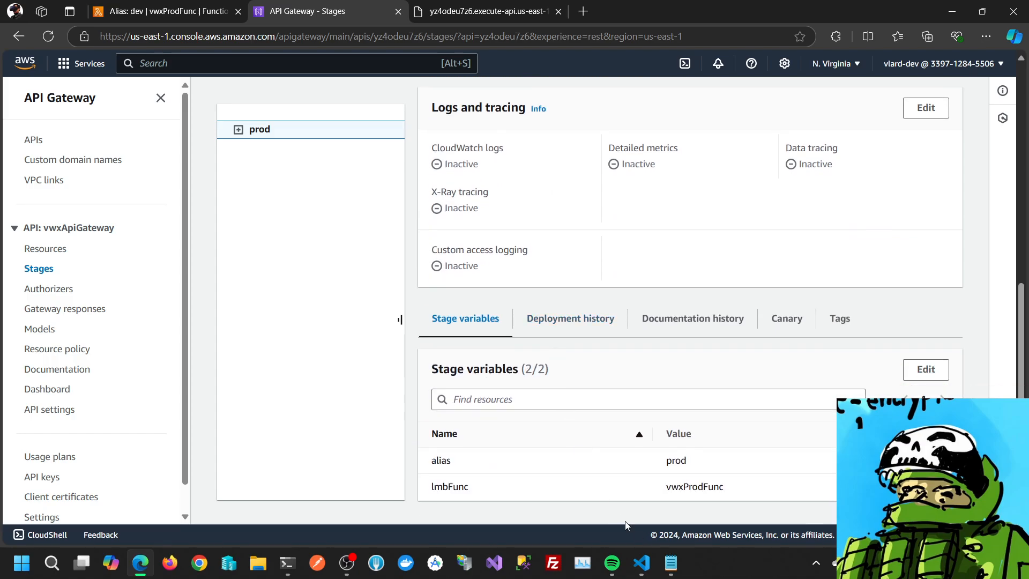
Switch to Notepad, change the add-permission command's function ARN to end in vwxProdFunc:prod, and copy the command
left_click(671, 568)
left_click(466, 101)
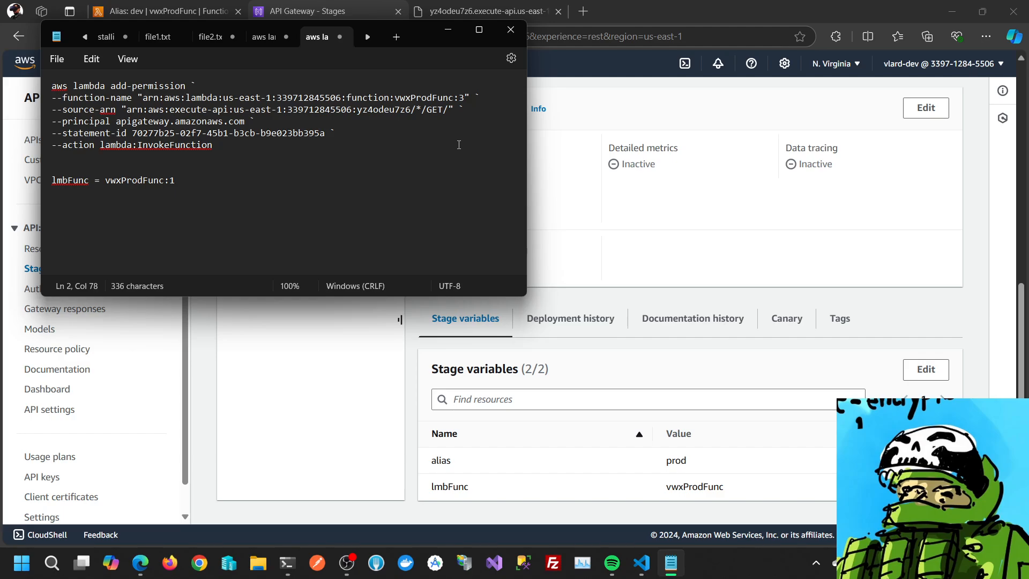
key("shift+Left")
type("prod")
key("ctrl+a")
key("ctrl+c")
Switch to PowerShell and run the copied aws lambda add-permission command for vwxProdFunc:prod
left_click(287, 563)
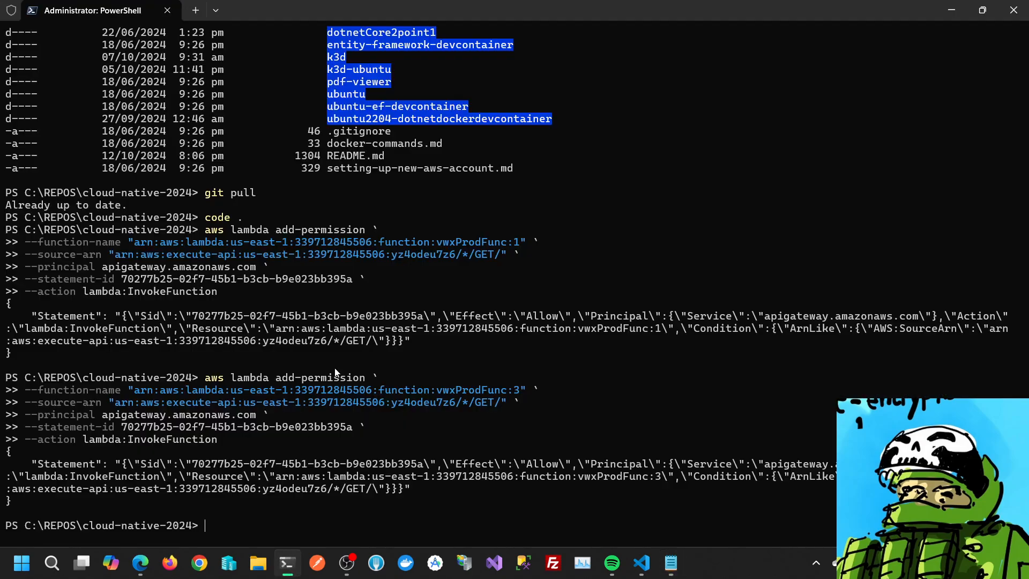
key("ctrl+v")
left_click(385, 364)
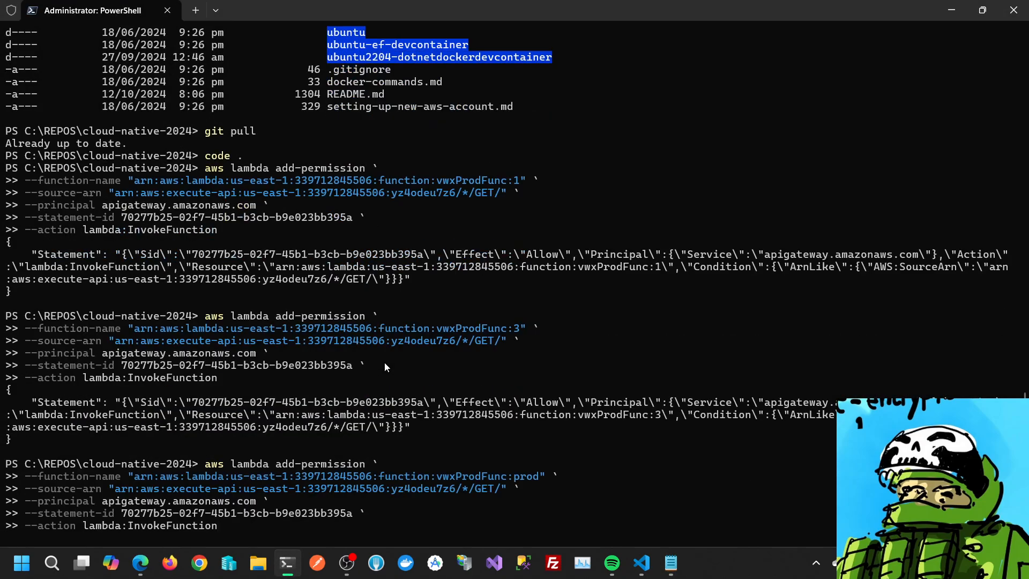
key("Return")
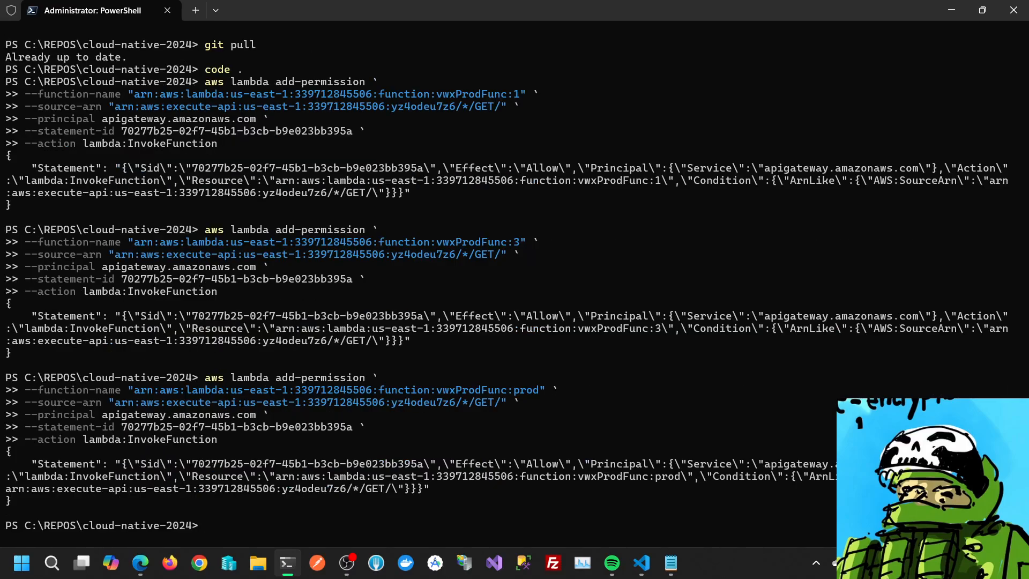
Switch back to the browser and reload the prod invoke URL to check the API response
left_click(140, 563)
left_click(514, 4)
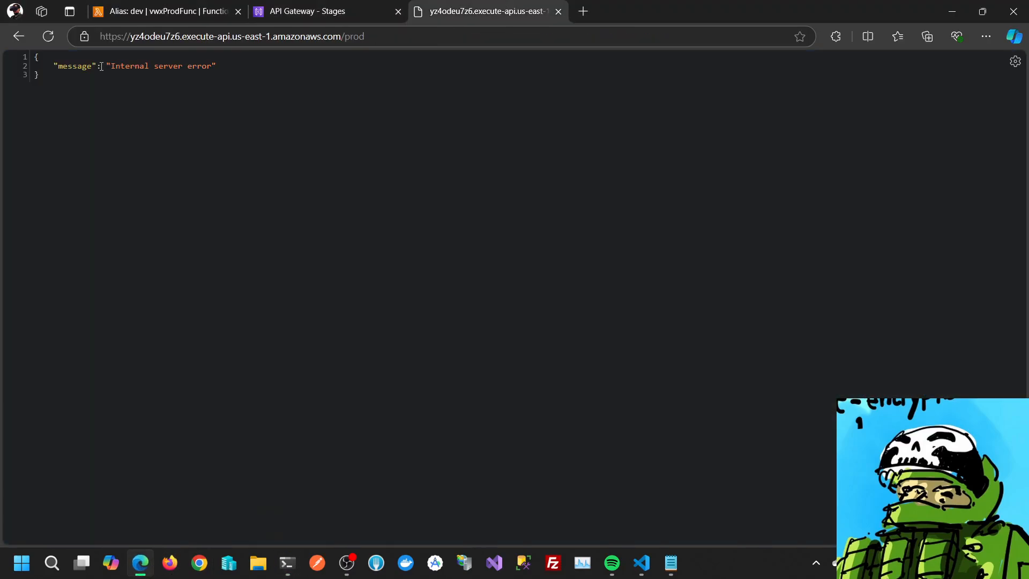
left_click(47, 36)
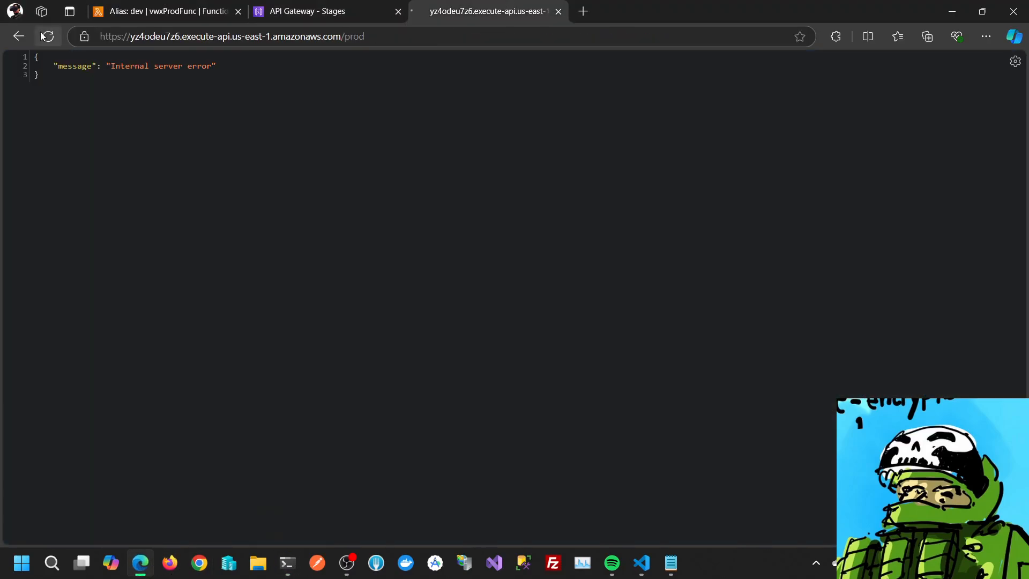
In Notepad, duplicate the whole add-permission command block below the original, separated by blank lines
left_click(658, 549)
left_click(252, 160)
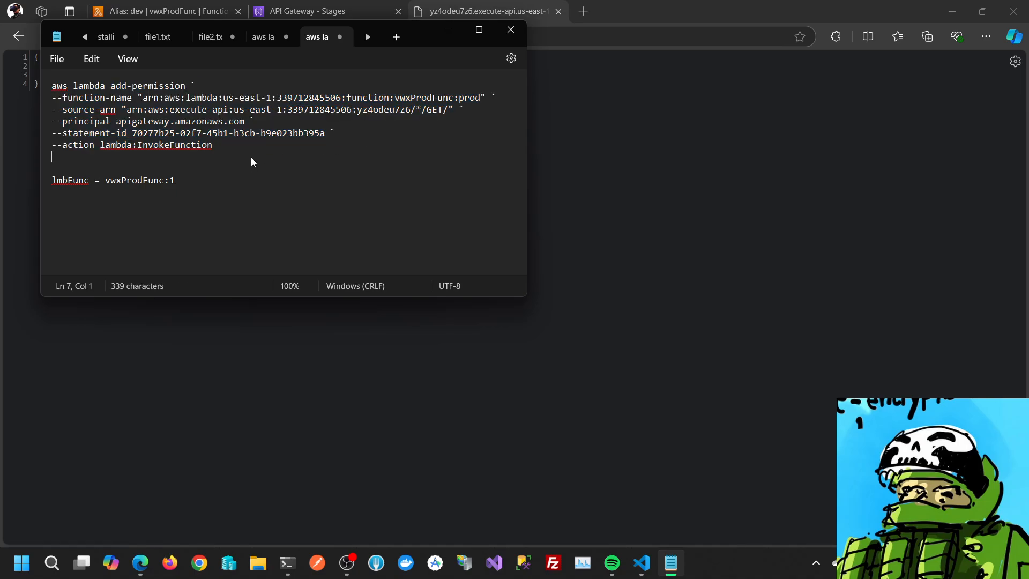
left_click_drag(214, 145, 12, 82)
key("ctrl+c")
key("Right")
key("Return")
key("Return")
key("Return")
key("ctrl+v")
Change the function ARN's alias in the duplicated add-permission command to dev
key("Up")
key("Up")
key("Up")
key("Up")
key("End")
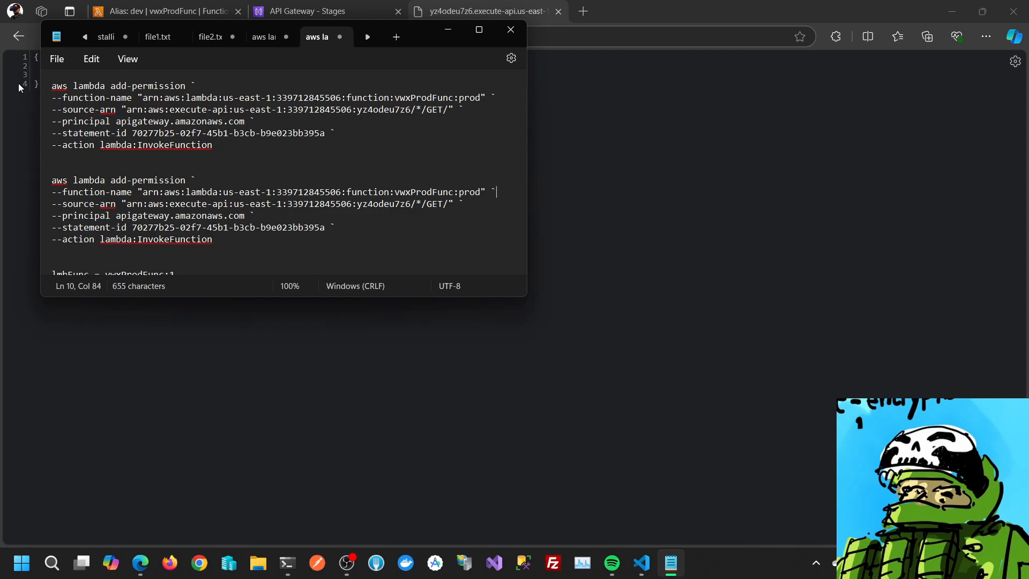
key("Left")
key("Left")
key("shift+Left")
key("shift+Left")
key("shift+Left")
key("shift+Left")
type("dev")
Copy the vwxProdFunc:dev add-permission command from Notepad and run it in PowerShell, accepting the multi-line paste
key("Up")
key("Home")
key("shift+Down")
key("shift+Down")
key("shift+Down")
key("shift+Down")
key("shift+Down")
key("shift+End")
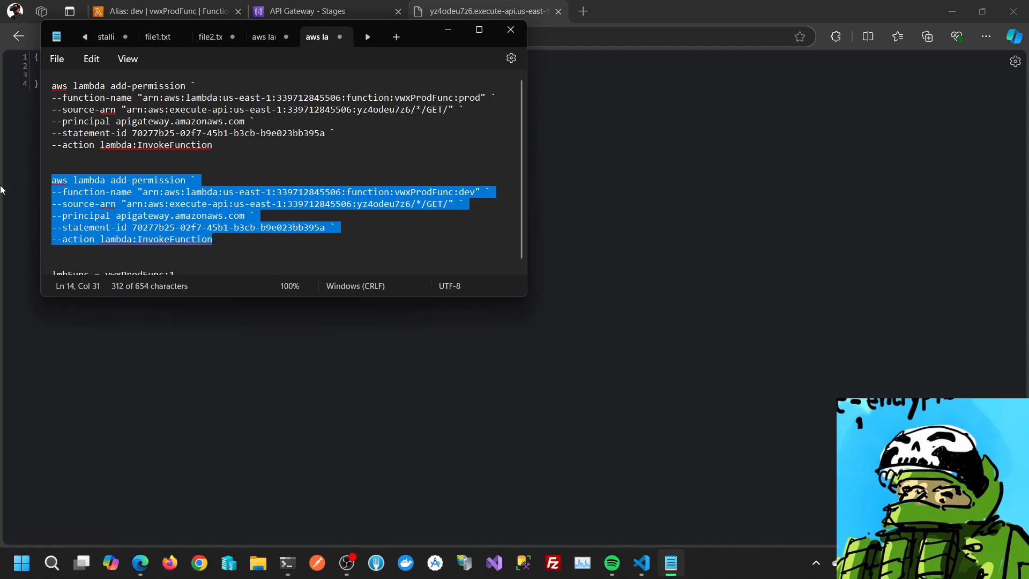
key("ctrl+c")
left_click(287, 562)
key("ctrl+v")
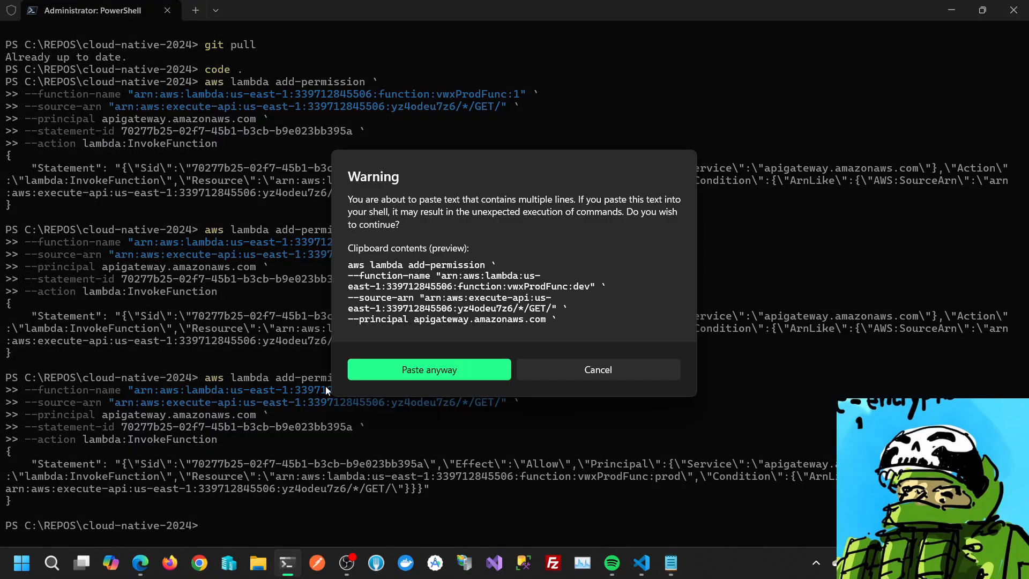
left_click(390, 368)
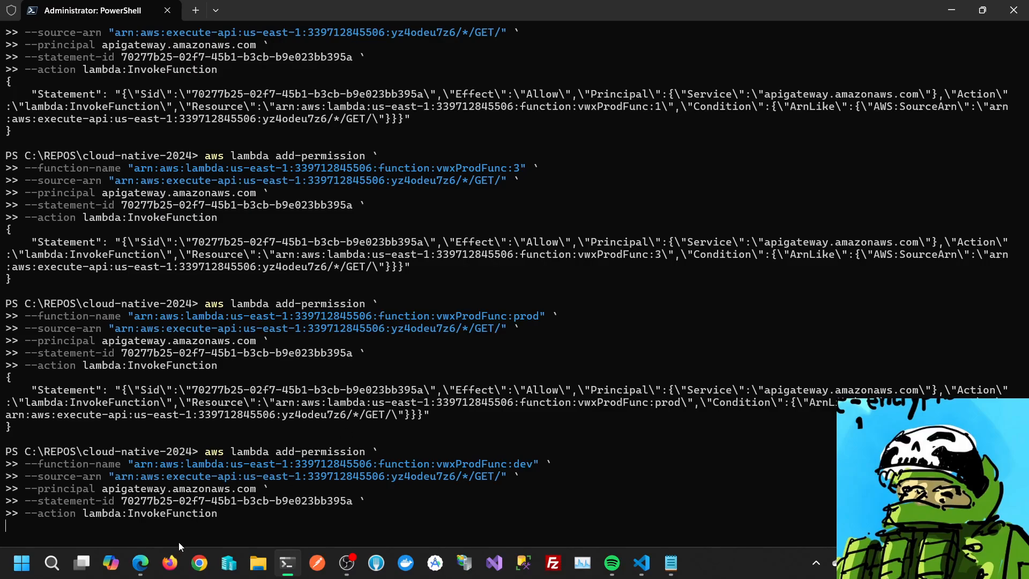
Return to API Gateway in the browser, set the prod stage's alias variable to dev, and save the stage variables
left_click(146, 560)
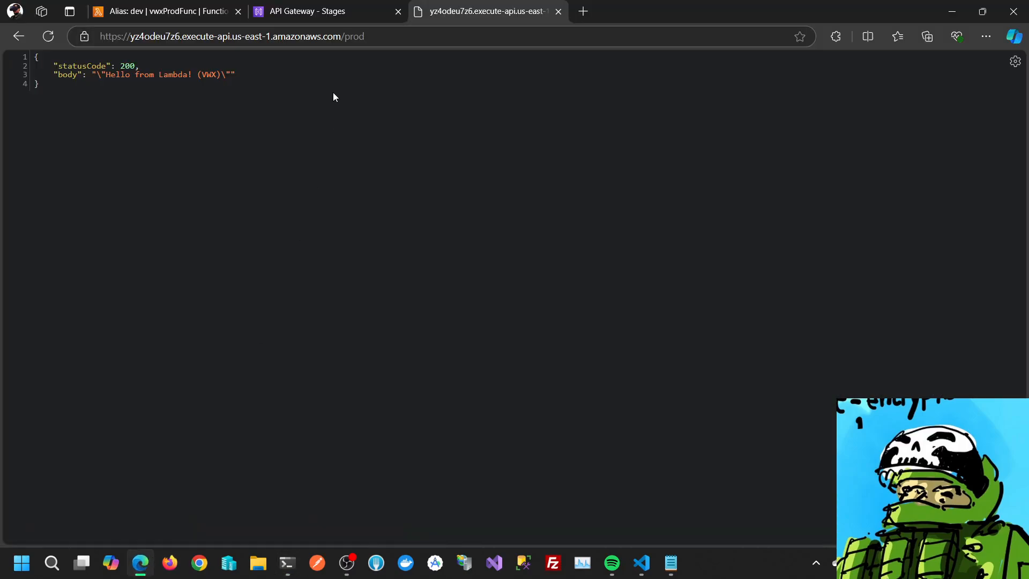
left_click(309, 11)
left_click(927, 368)
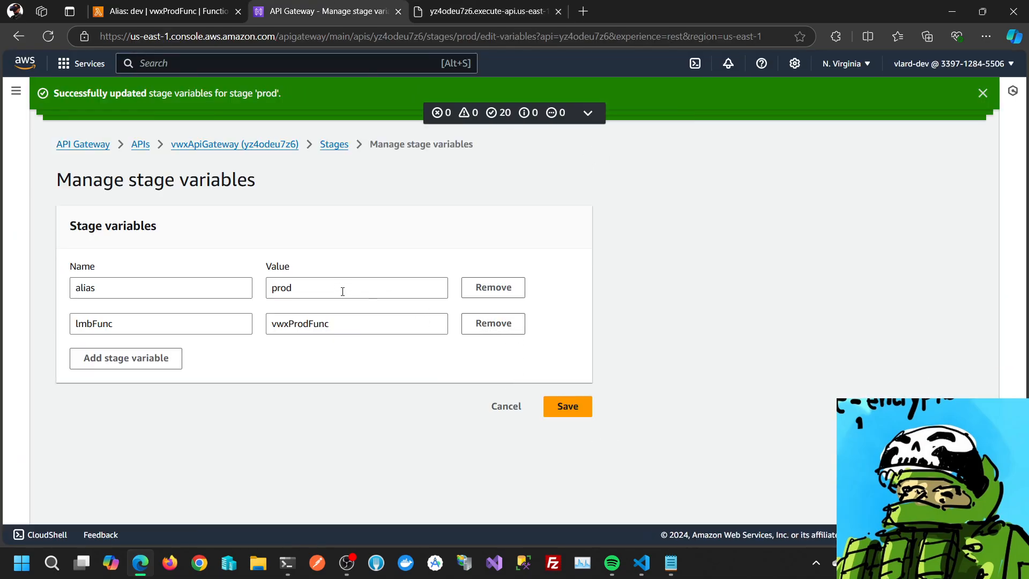
double_click(343, 291)
type("dev")
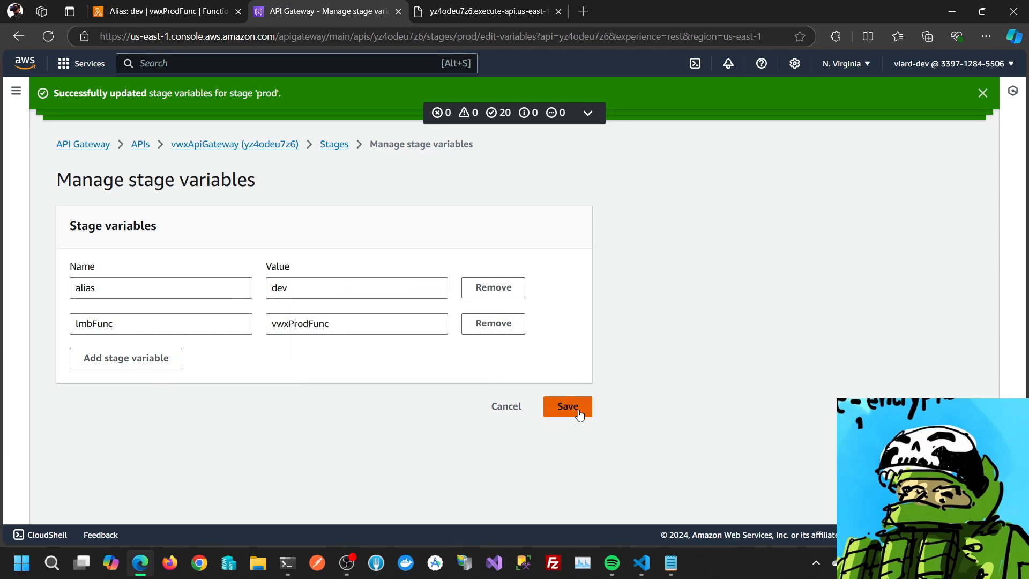
left_click(567, 406)
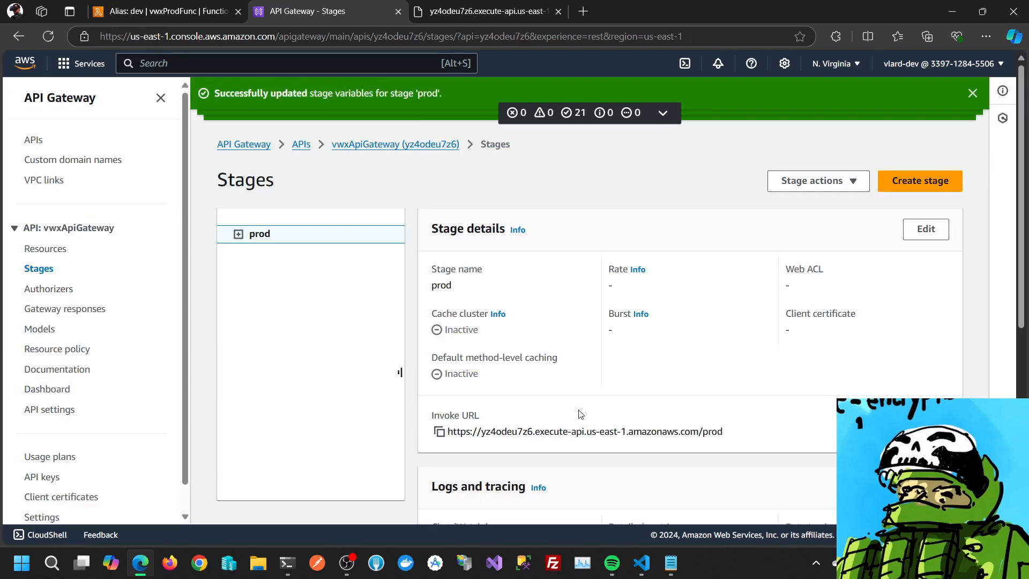
Reload the API's prod invoke URL to test the dev alias, and return to the prod stage's variables
left_click(483, 11)
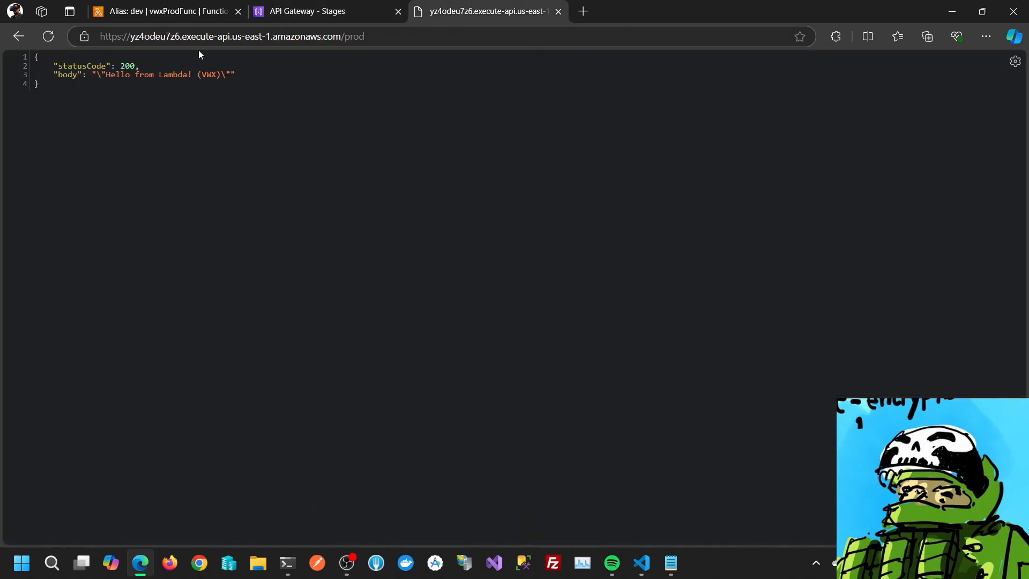
left_click(51, 41)
left_click(317, 6)
scroll(680, 343, "down", 7)
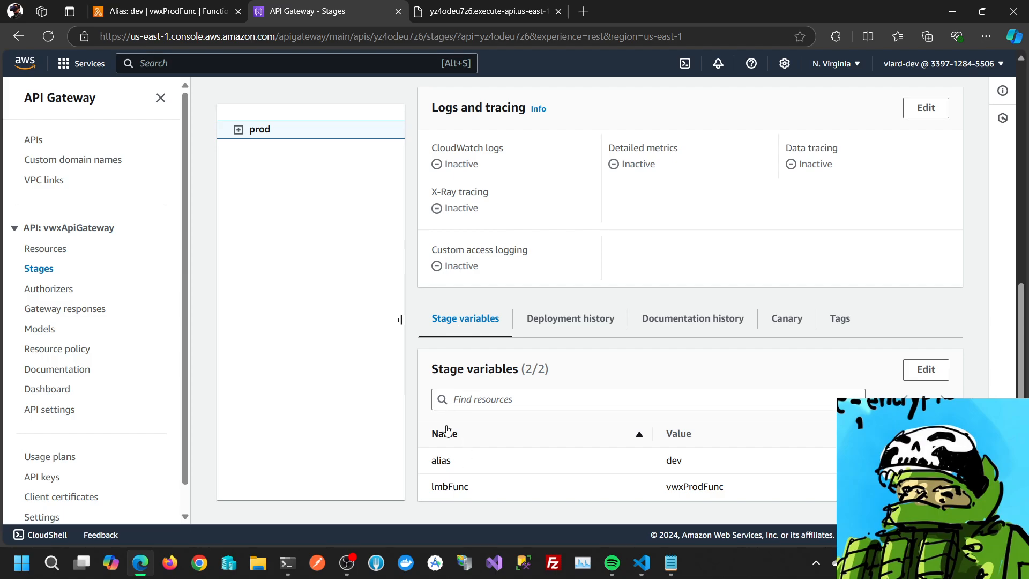
Examine the function name and dev alias of the second add-permission command in Notepad, and return to the browser
left_click(671, 562)
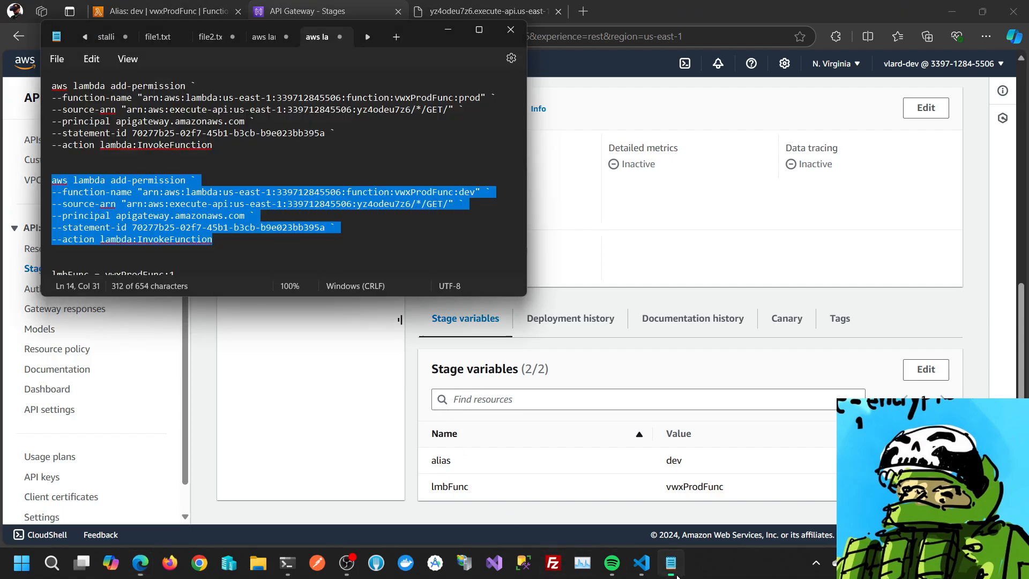
left_click(412, 220)
left_click_drag(474, 192, 393, 193)
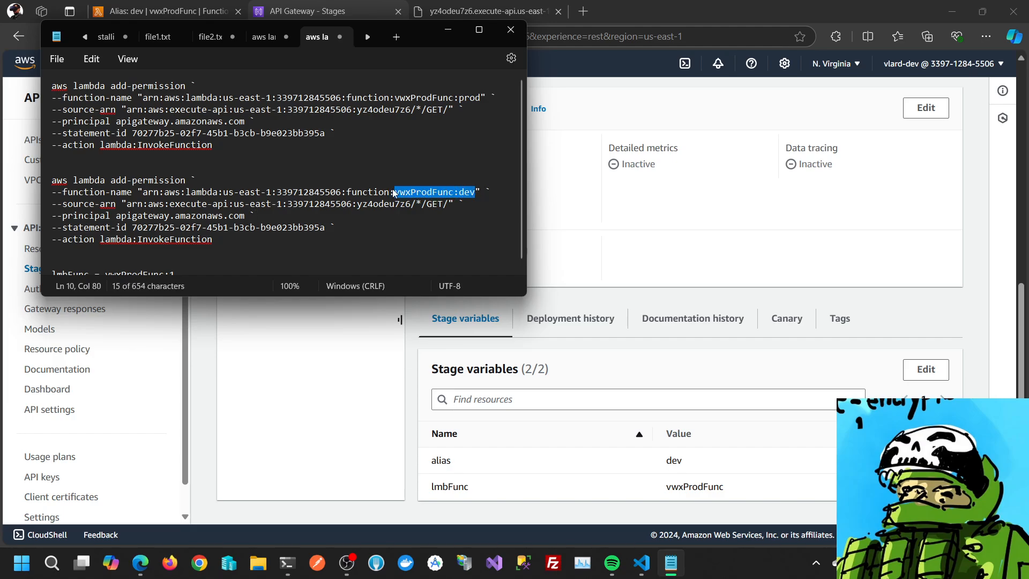
double_click(414, 192)
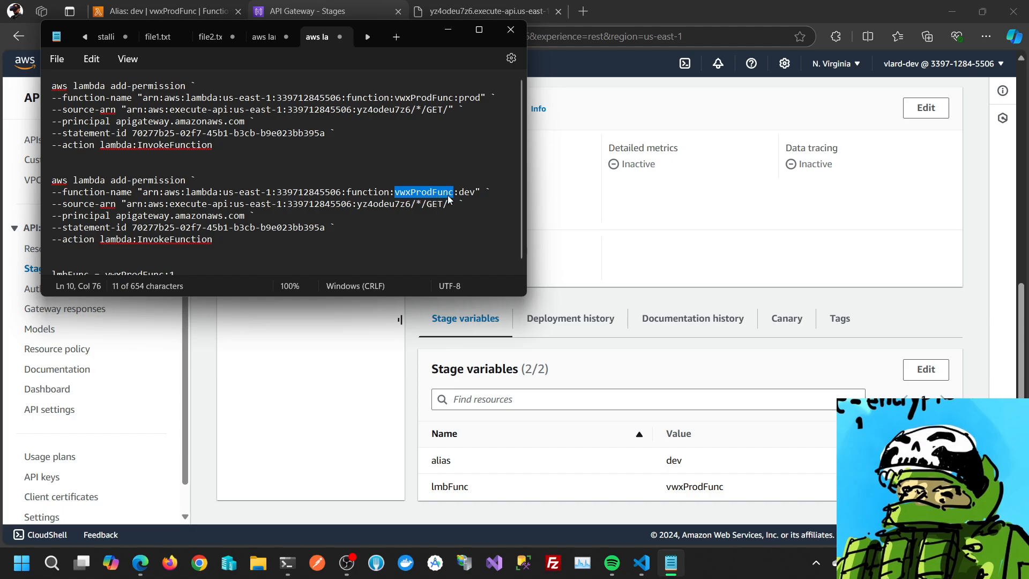
double_click(467, 193)
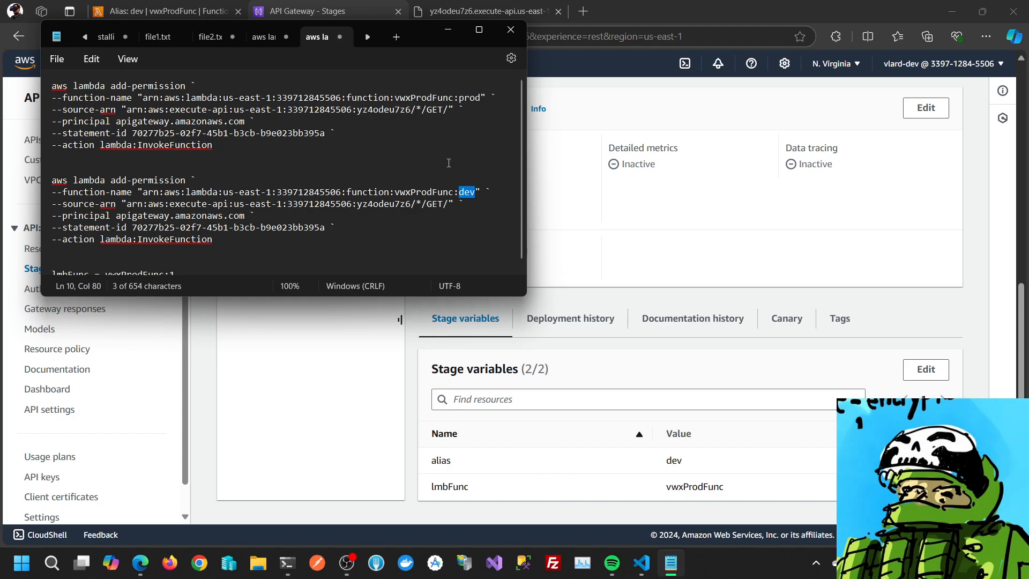
scroll(448, 162, "down", 1)
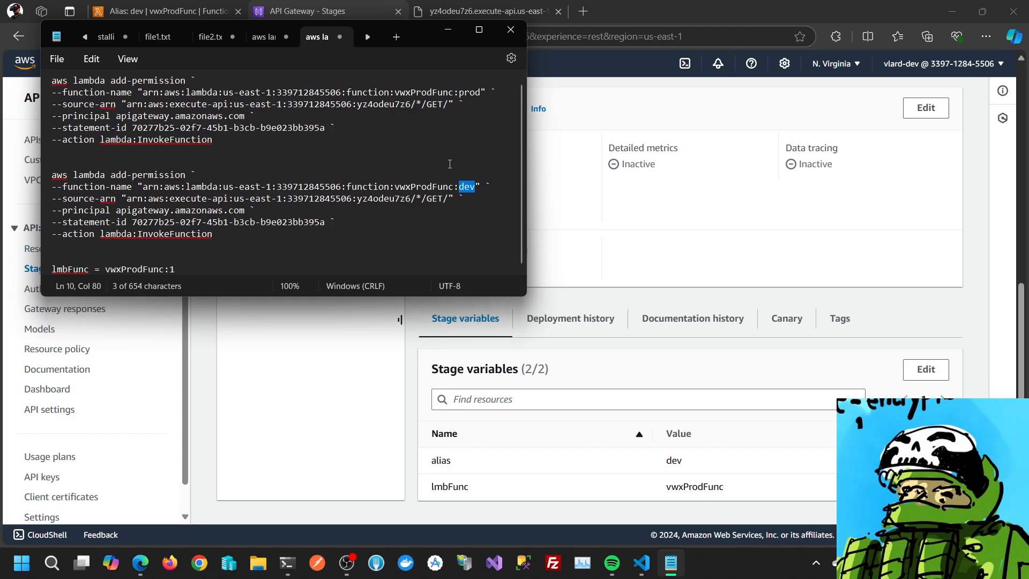
left_click(644, 215)
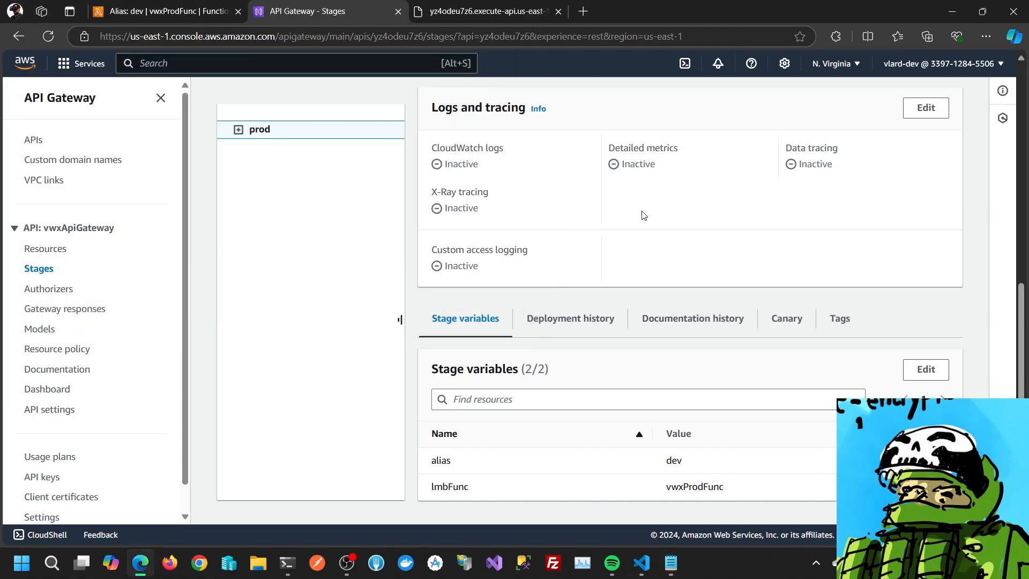
Recheck the endpoint's response, set the prod stage's alias variable to x, and save the stage variables
left_click(466, 10)
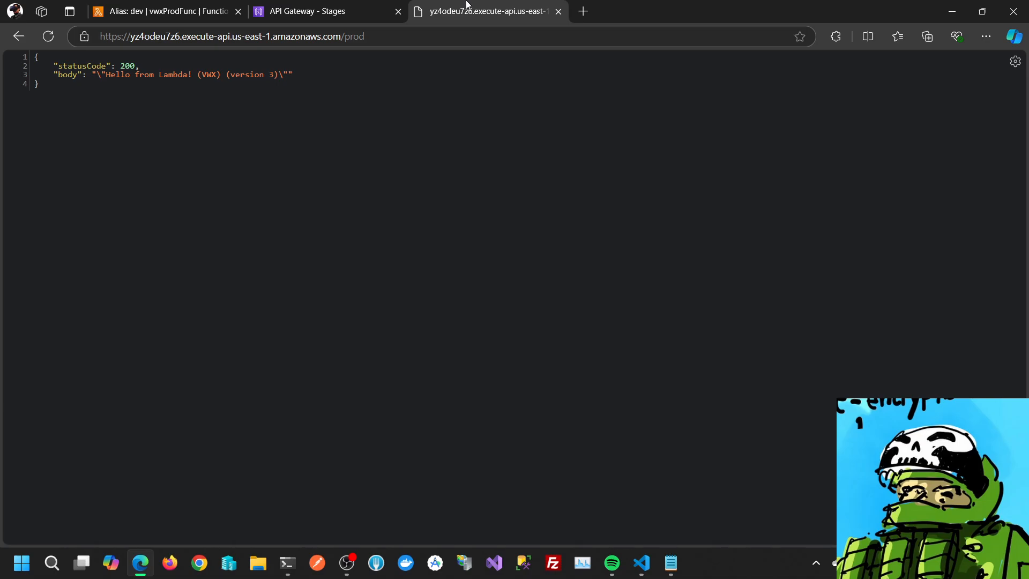
left_click(317, 6)
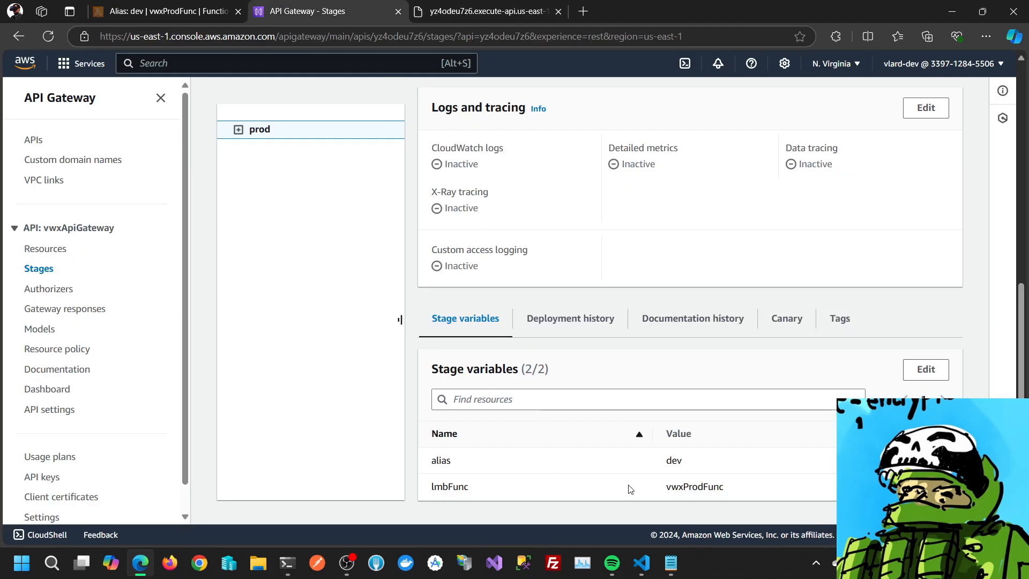
left_click(925, 369)
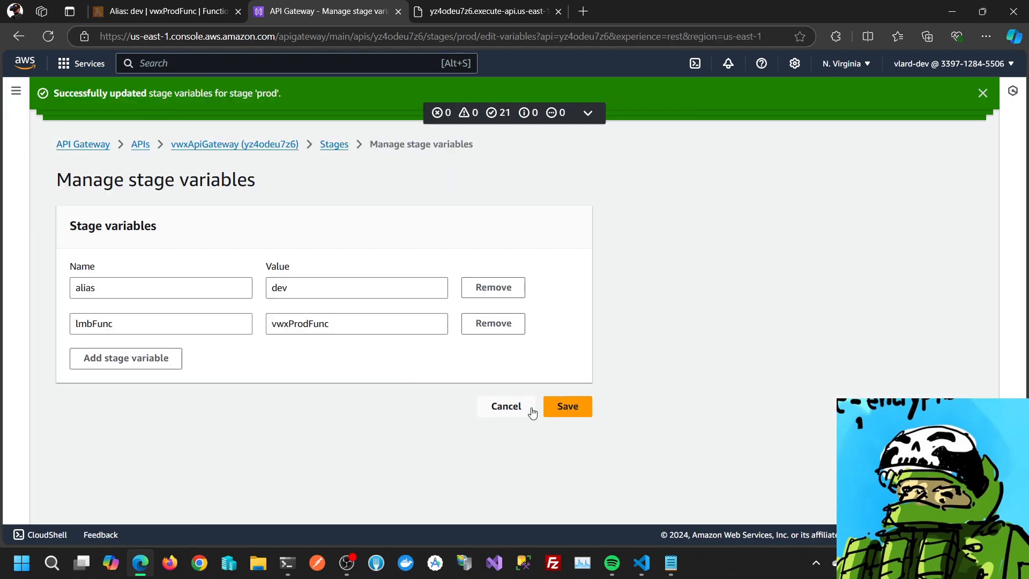
double_click(280, 288)
type("x")
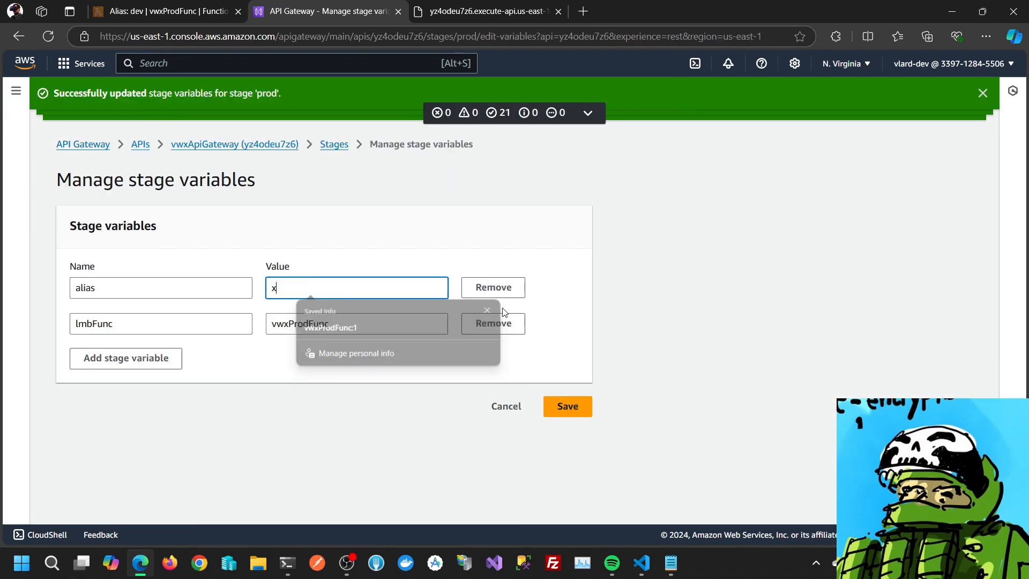
left_click(557, 406)
Reload the API's prod invoke URL to test the alias value x
left_click(504, 5)
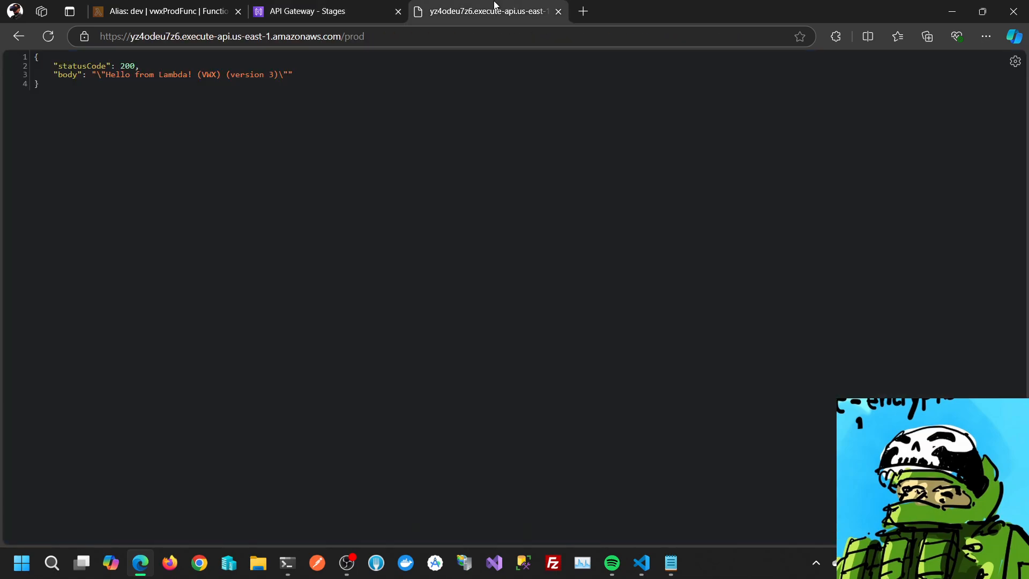
left_click(48, 36)
left_click(48, 37)
Set the prod stage's alias variable to prod and save the stage variables
left_click(348, 16)
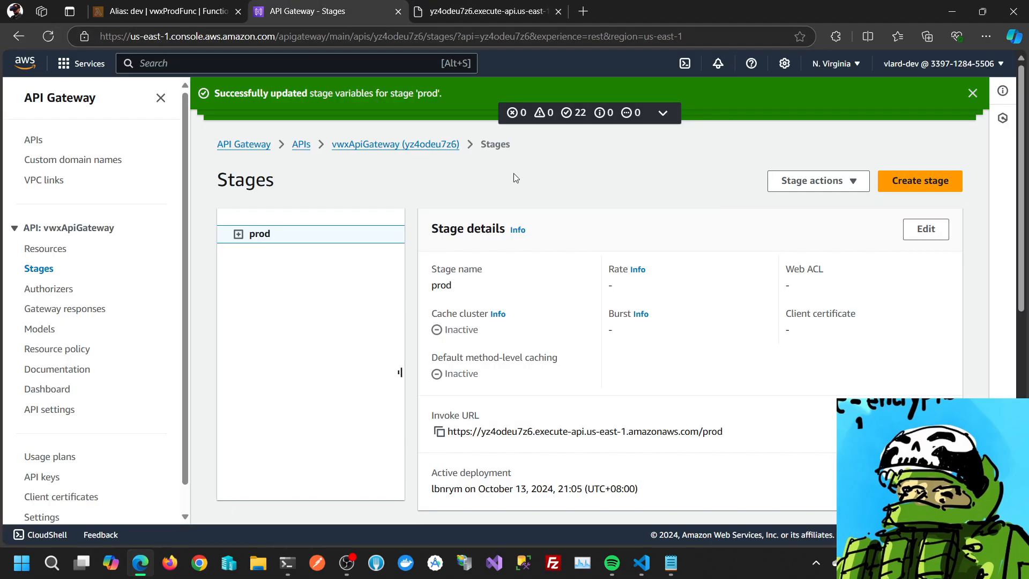
scroll(864, 324, "down", 8)
left_click(925, 368)
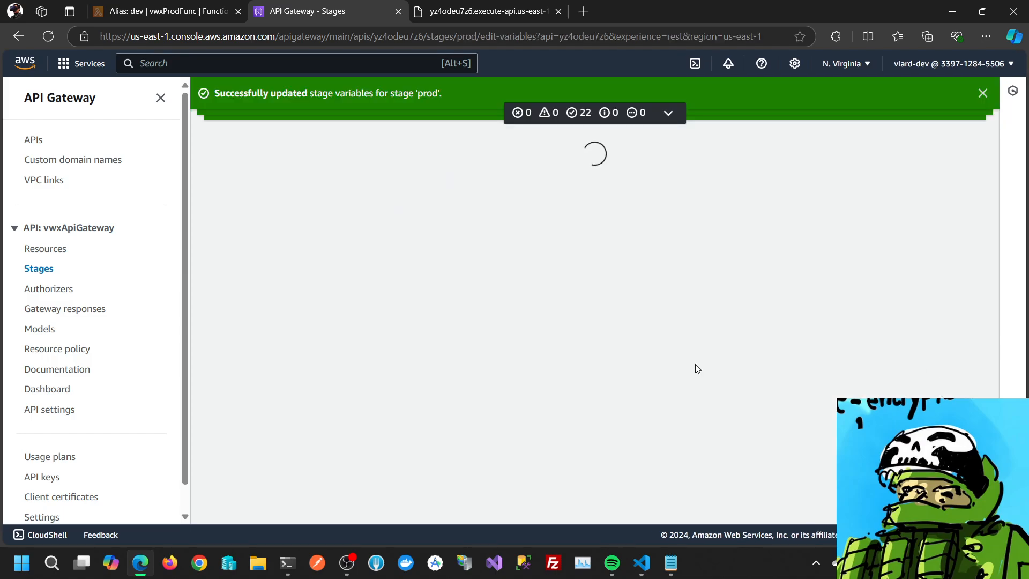
left_click_drag(296, 287, 257, 289)
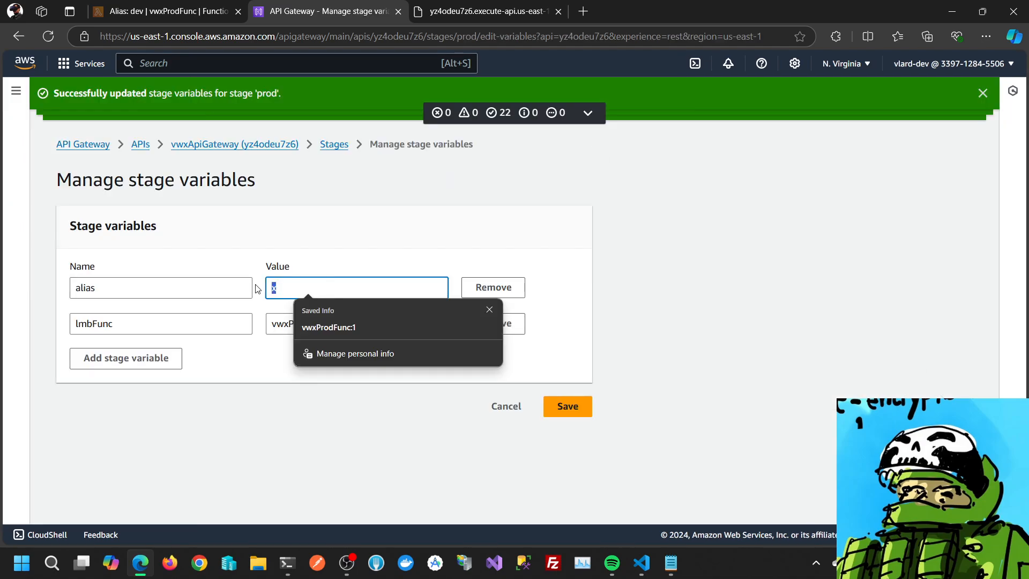
type("prod")
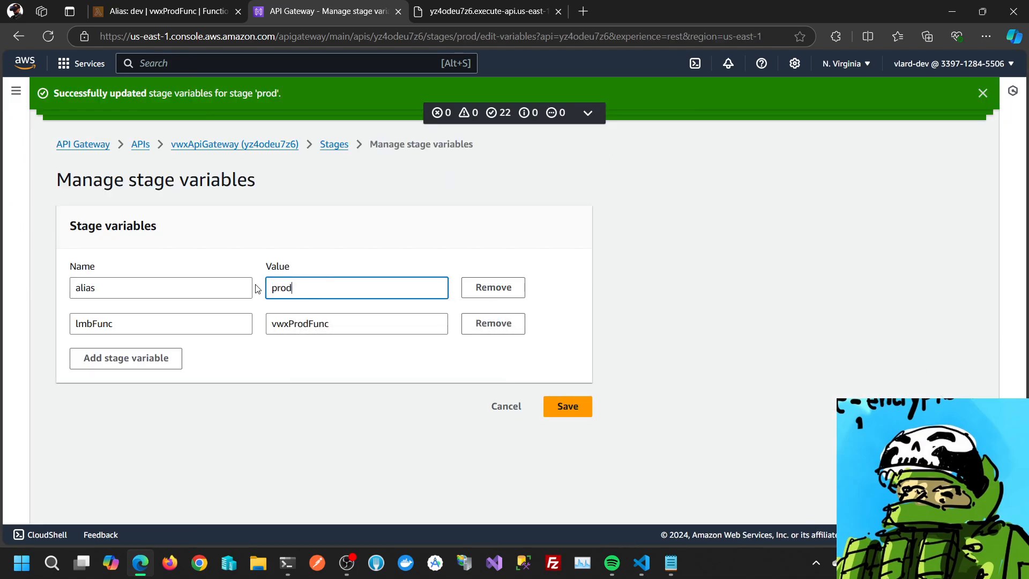
left_click(568, 408)
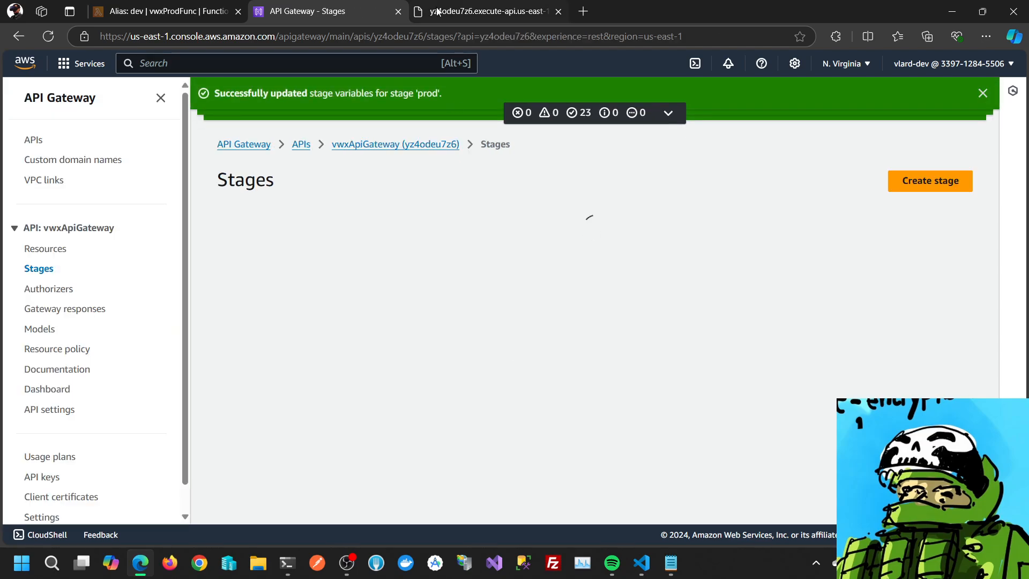
Request the prod invoke URL again to check the response for the prod alias
left_click(459, 4)
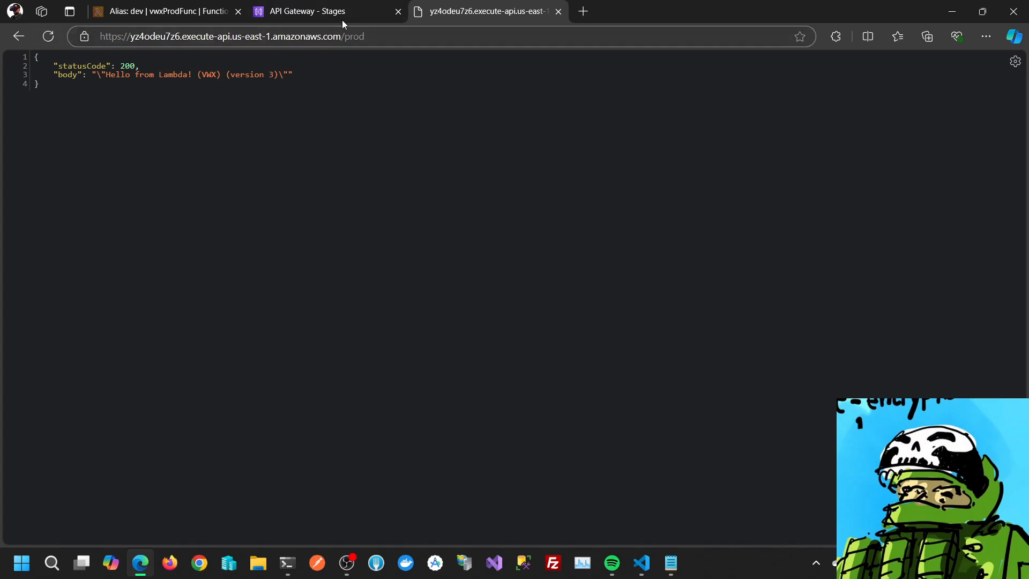
left_click(400, 37)
key("Return")
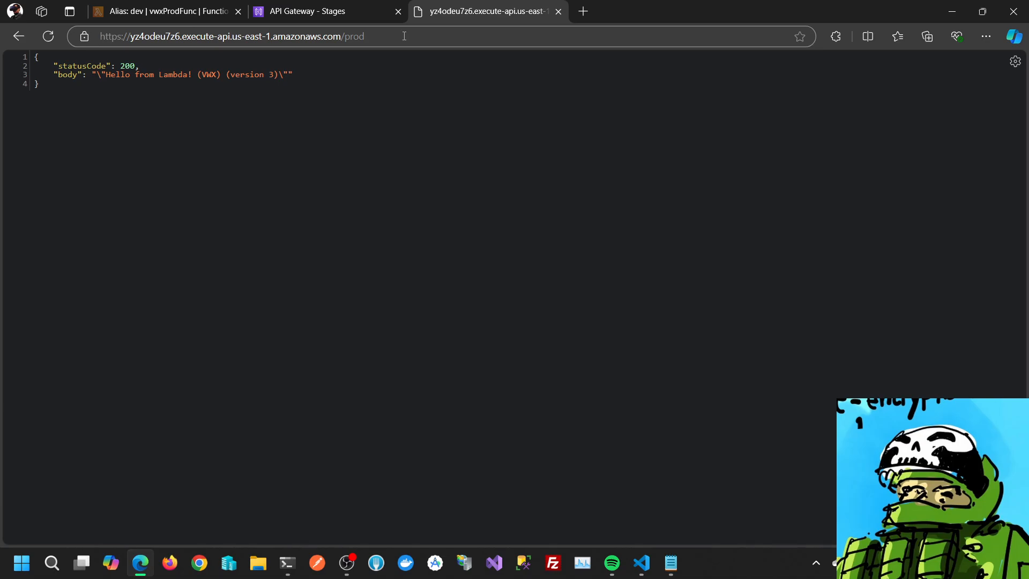
left_click(392, 36)
left_click(391, 36)
Copy the prod invoke URL, replace its browser tab with a fresh one, and load the URL there
triple_click(362, 37)
key("ctrl+c")
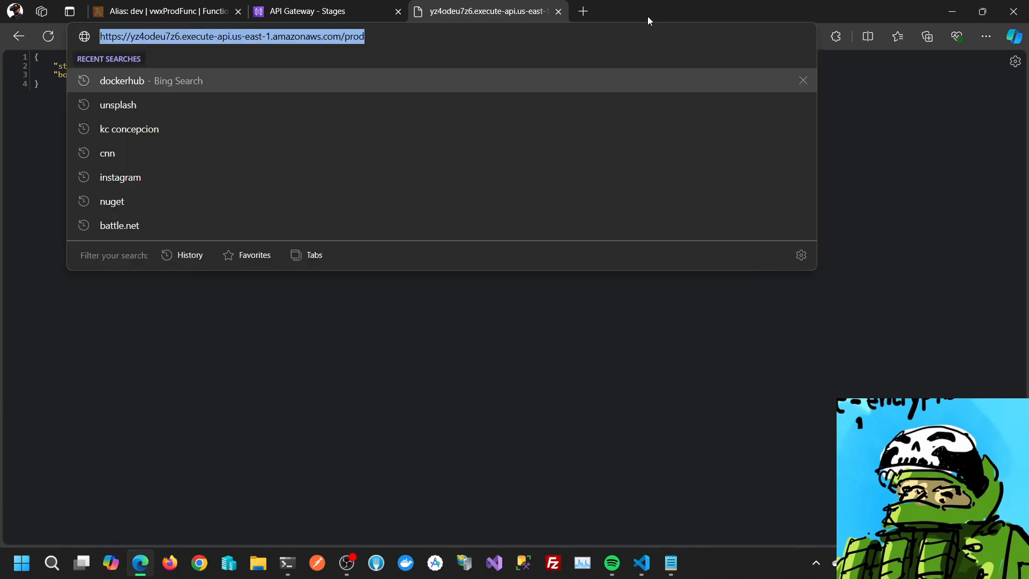
left_click(589, 11)
left_click(558, 11)
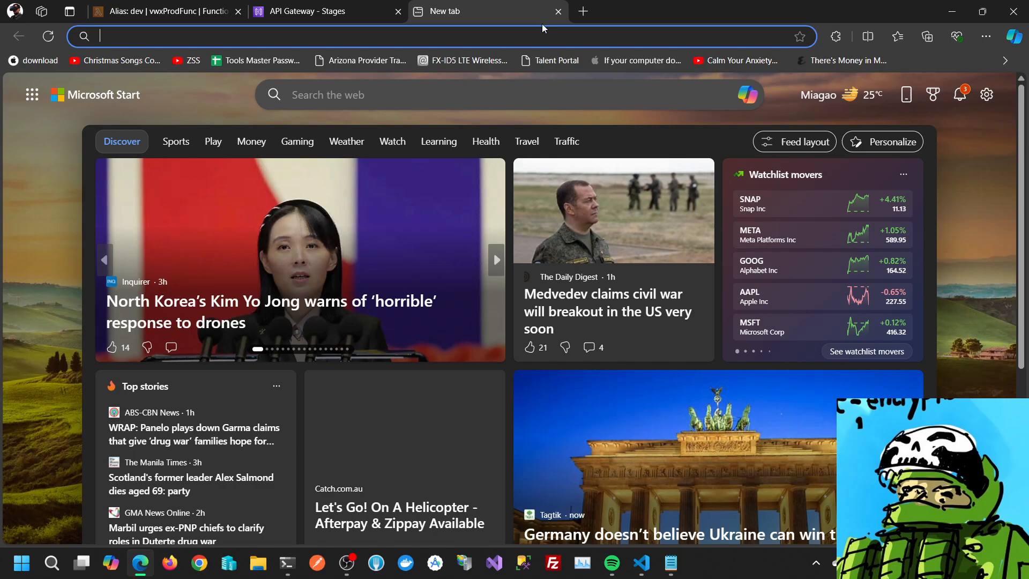
key("ctrl+v")
key("shift+Return")
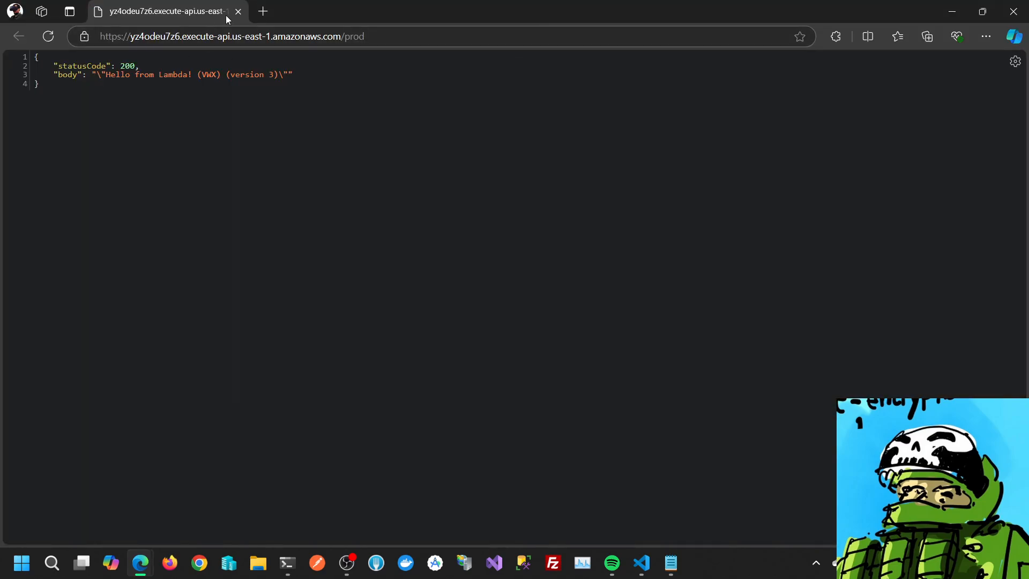
left_click(238, 11)
left_click(403, 38)
key("ctrl+v")
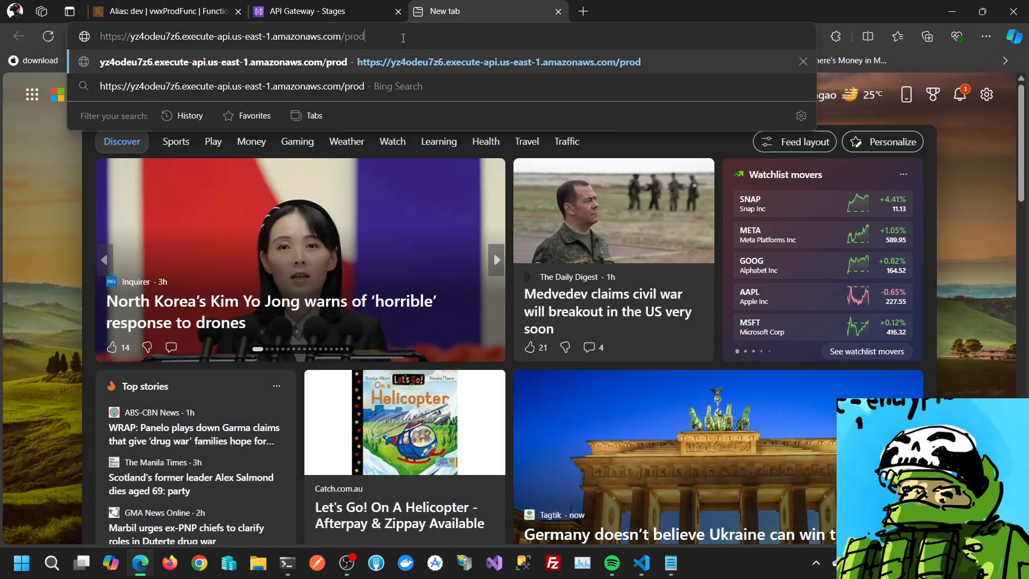
key("Return")
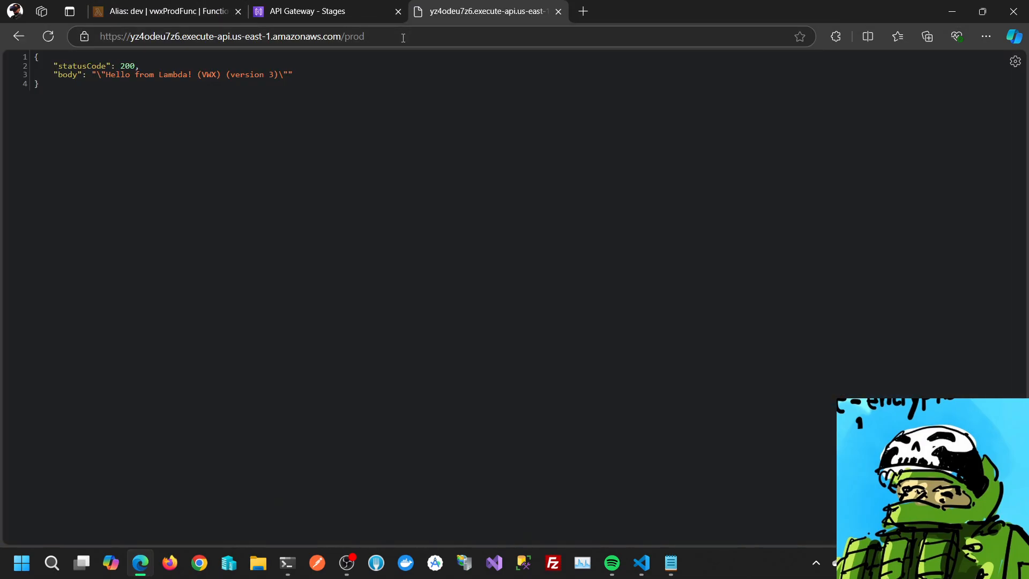
Compare the prod stage's alias and lmbFunc variables with the add-permission commands in Notepad
left_click(385, 15)
scroll(686, 324, "down", 8)
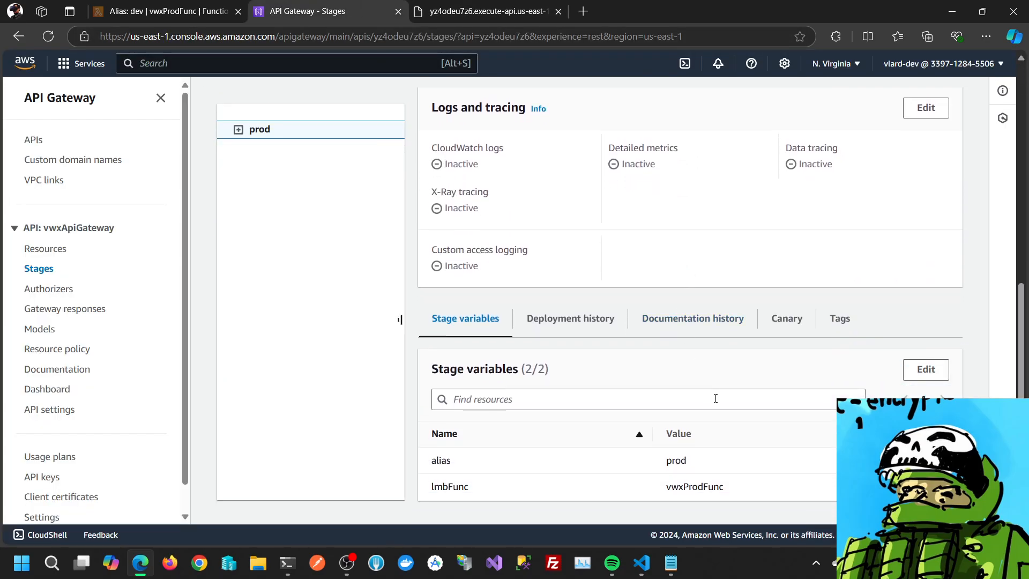
left_click(679, 572)
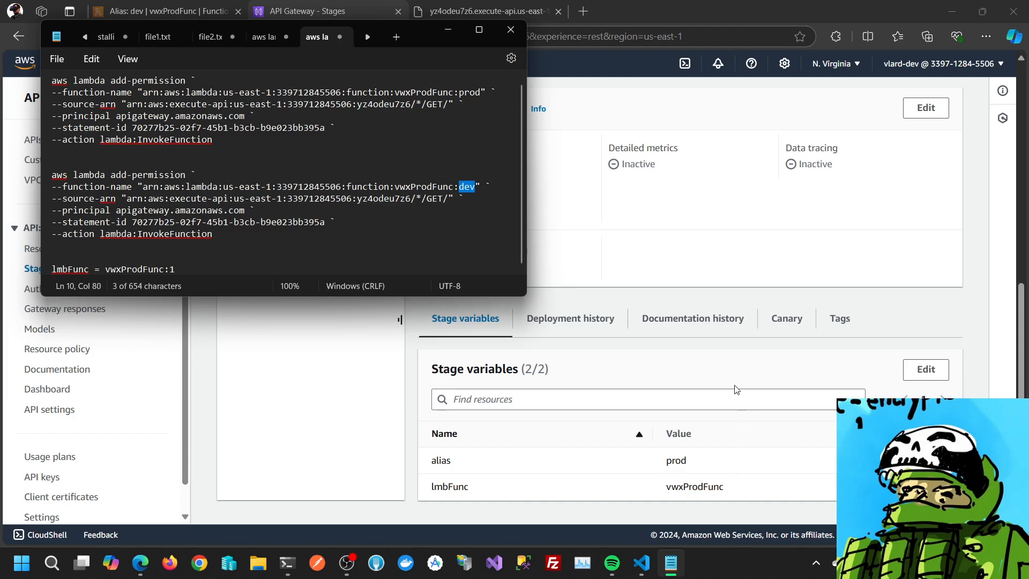
left_click(729, 364)
Delete the GET method from the root resource of vwxApiGateway
left_click(51, 249)
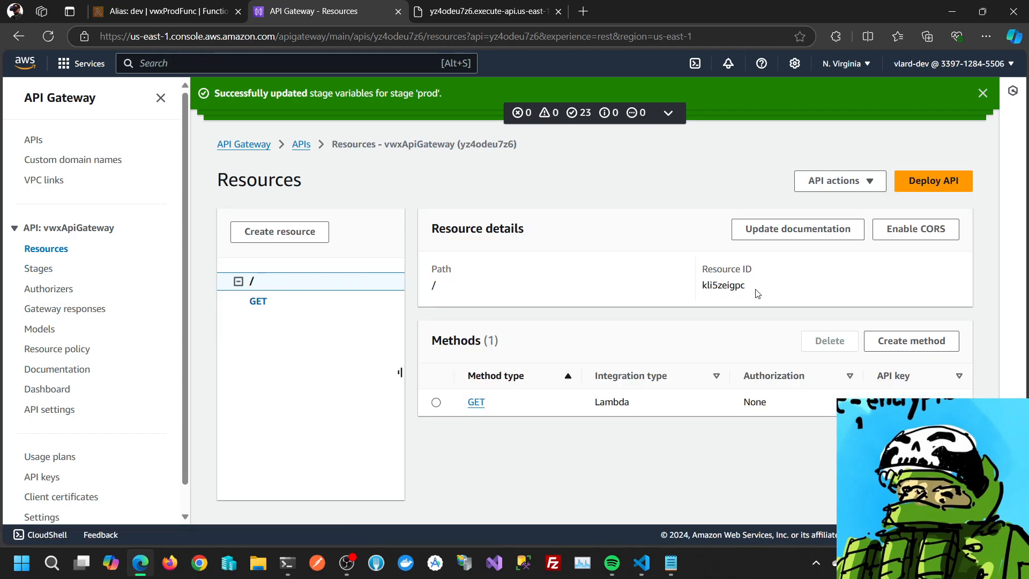
left_click(435, 402)
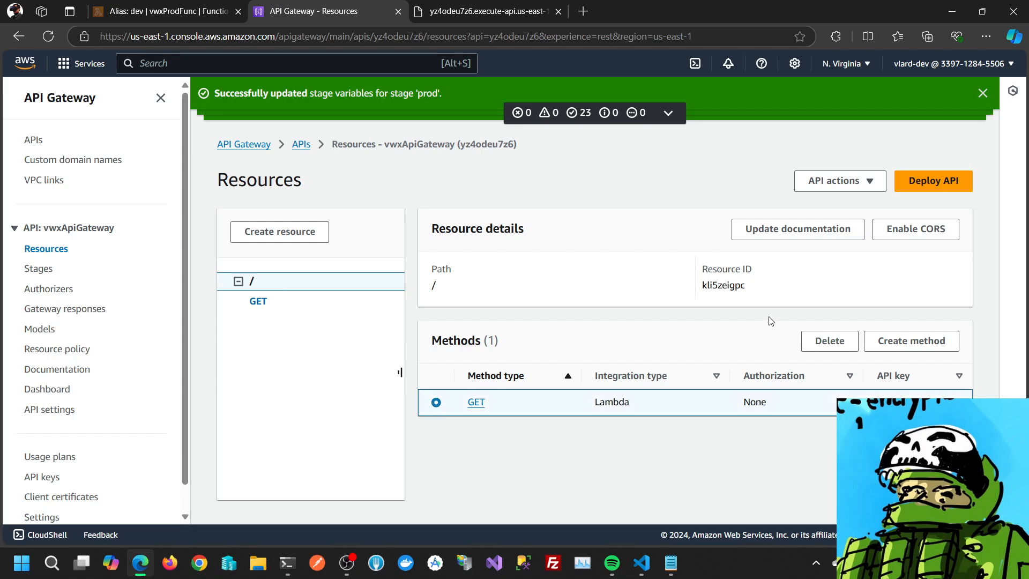
left_click(836, 338)
left_click(664, 347)
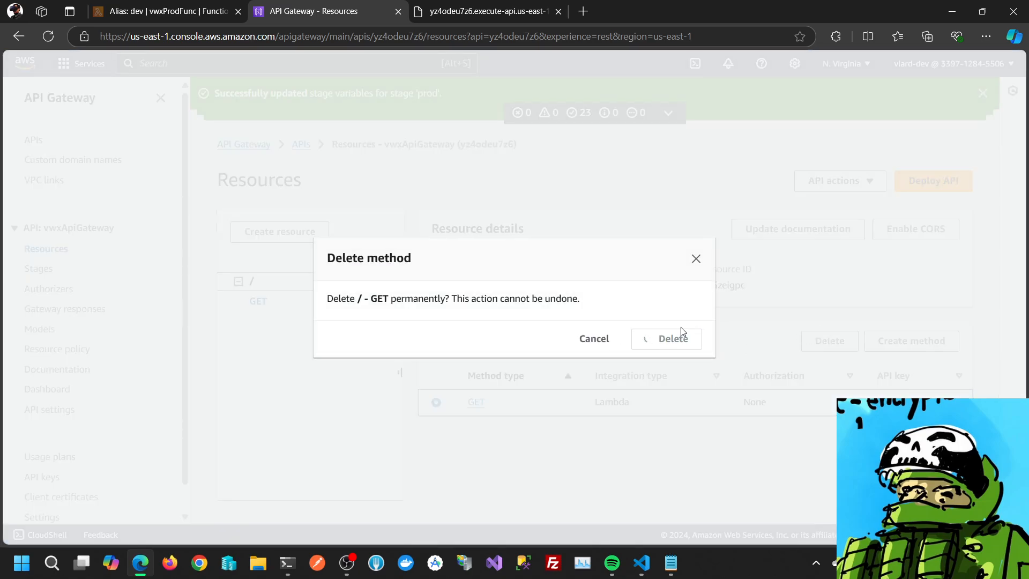
Start a new GET method on the root resource and choose vwxProdFunc in us-east-1 as its Lambda function
left_click(911, 340)
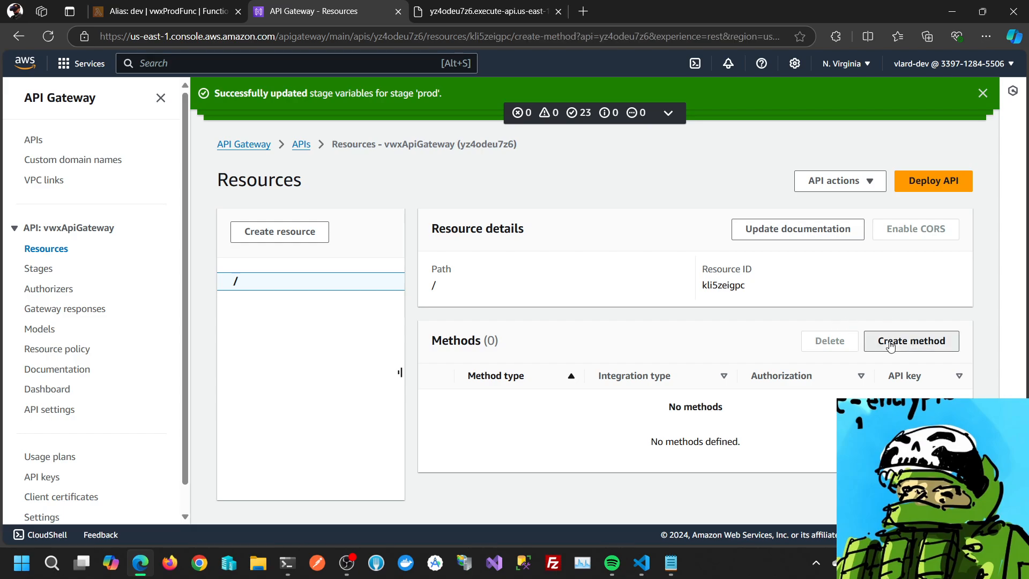
left_click(192, 289)
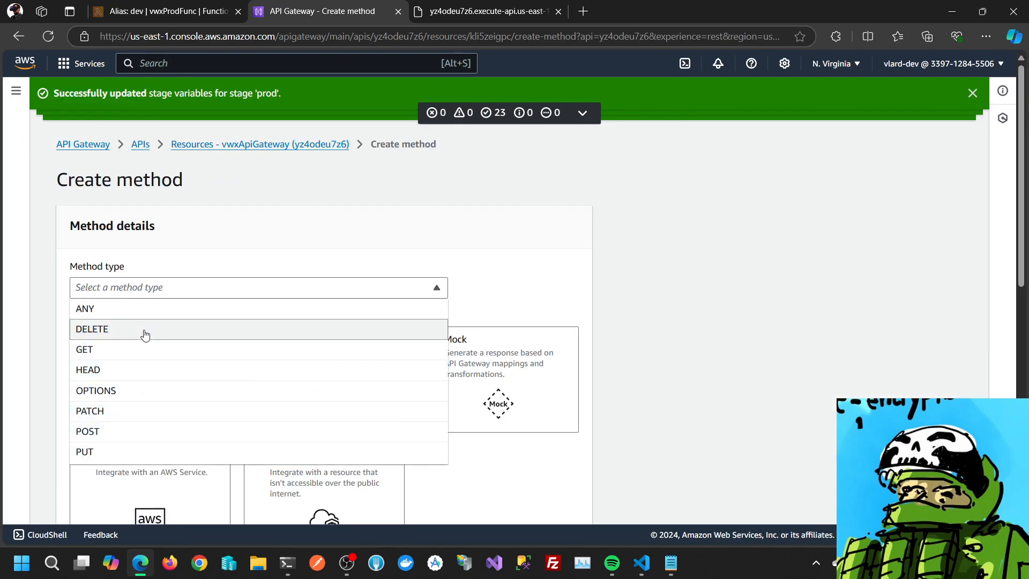
left_click(134, 349)
scroll(172, 336, "down", 4)
scroll(173, 336, "down", 2)
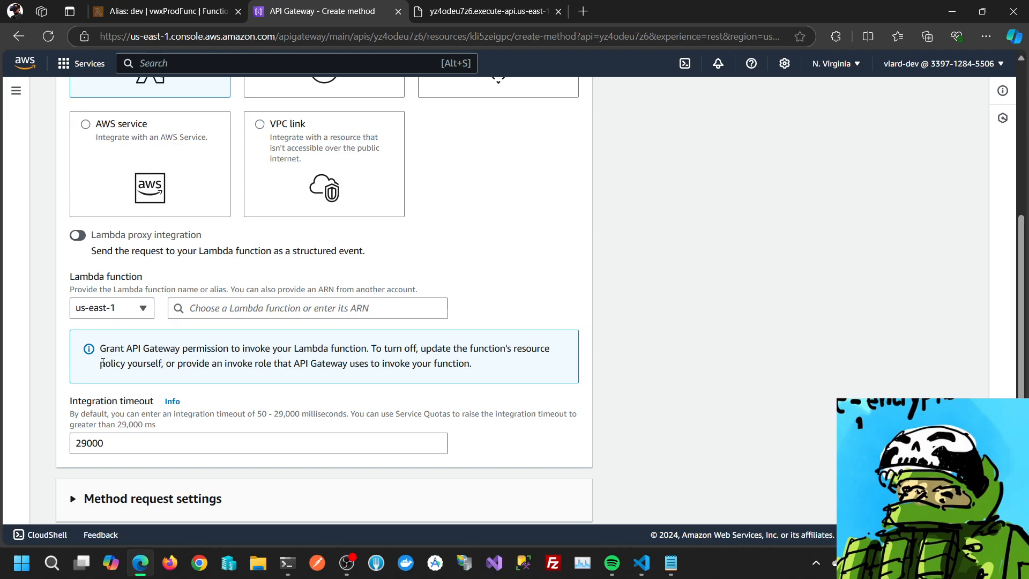
left_click(214, 314)
left_click(246, 332)
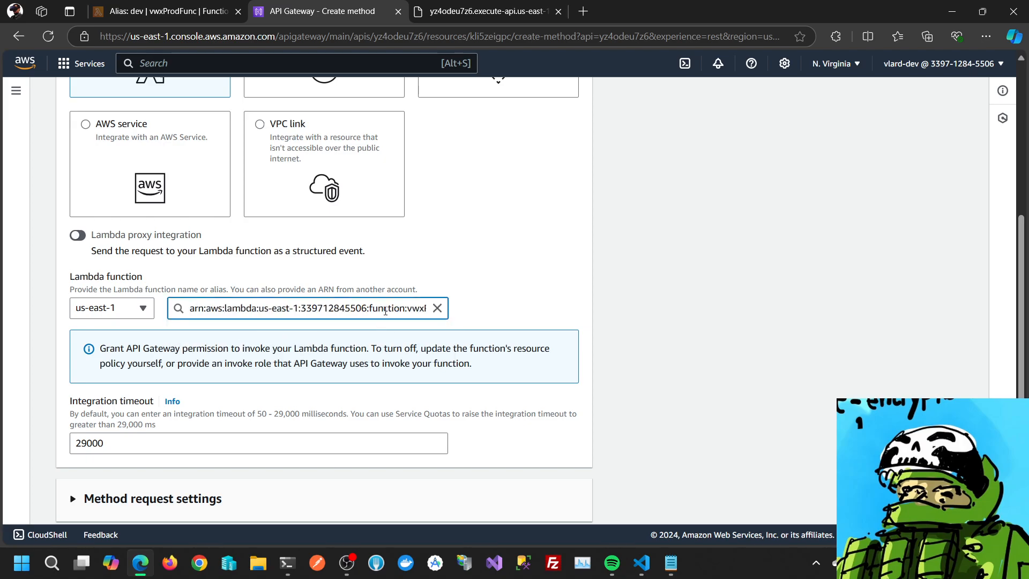
Copy the chosen Lambda function's ARN from the method form and paste it below the add-permission commands in Notepad
left_click(386, 310)
key("ctrl+a")
key("ctrl+c")
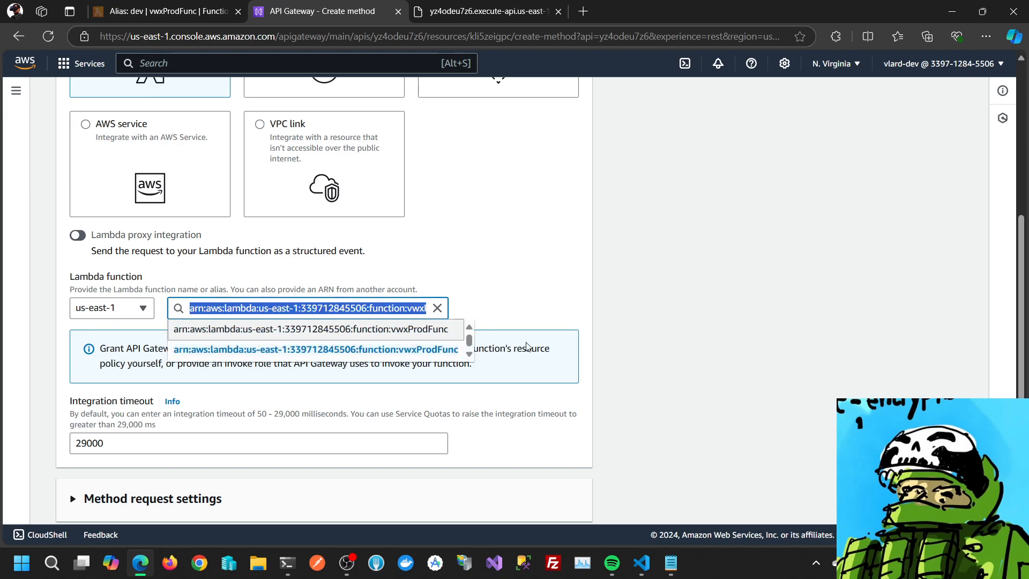
left_click(673, 567)
left_click(327, 250)
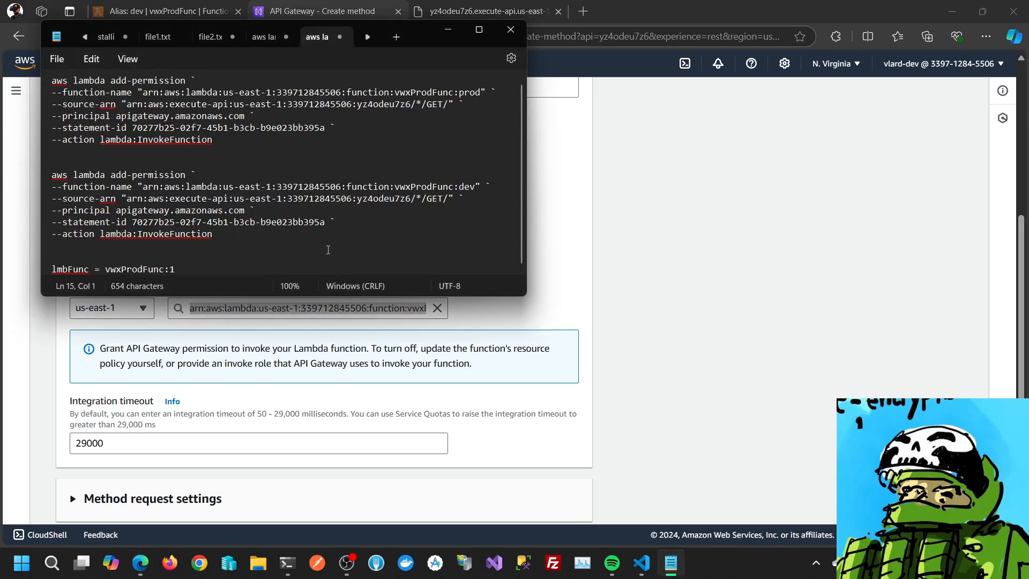
key("Return")
key("Return")
key("Return")
key("ctrl+v")
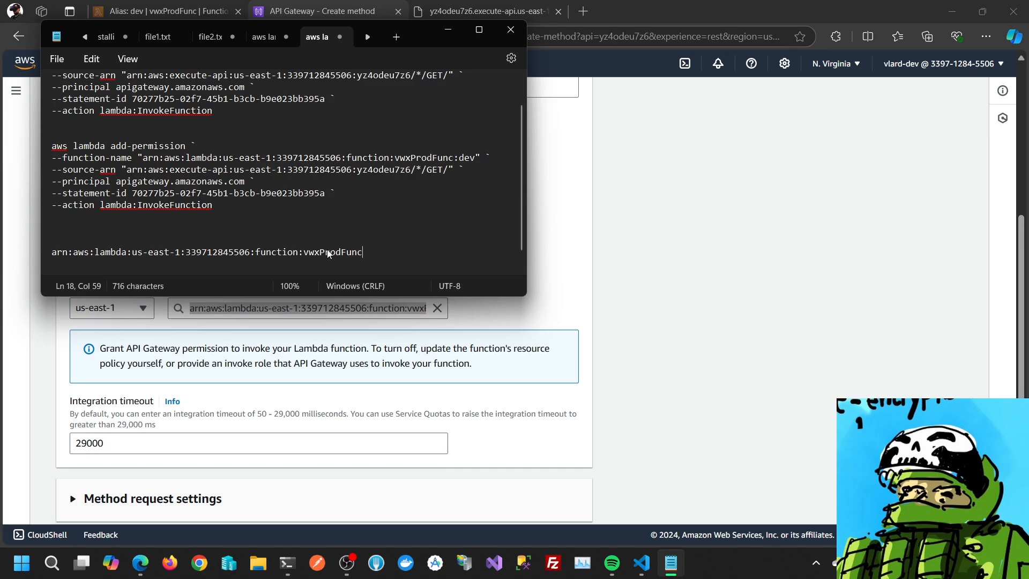
Duplicate the vwxProdFunc ARN line two lines below the original in Notepad
key("shift+Left")
key("shift+Left")
key("shift+Left")
key("shift+Left")
key("shift+Left")
key("shift+Left")
key("shift+Left")
key("shift+Left")
key("shift+Left")
key("shift+Left")
key("shift+Left")
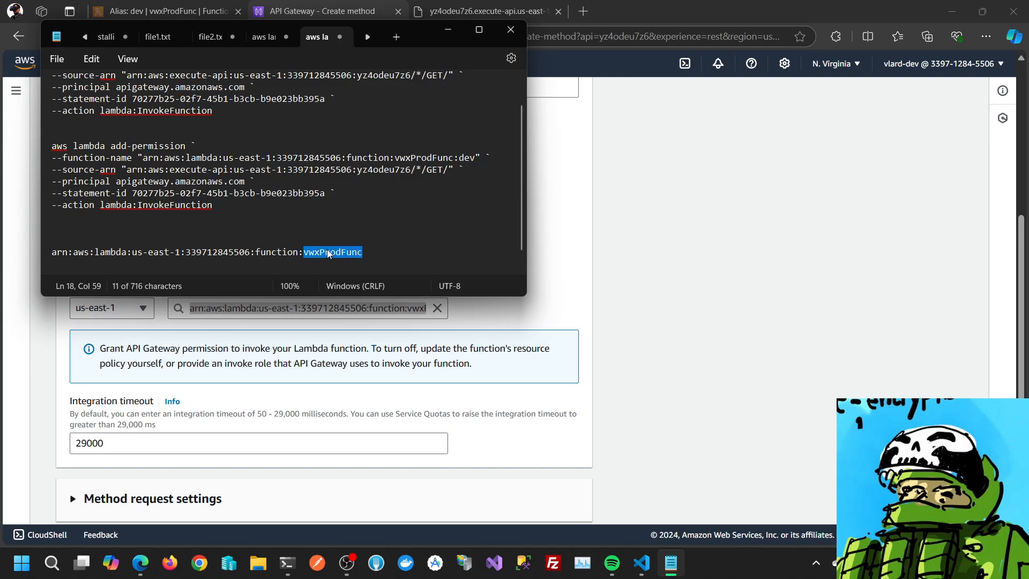
key("shift+Home")
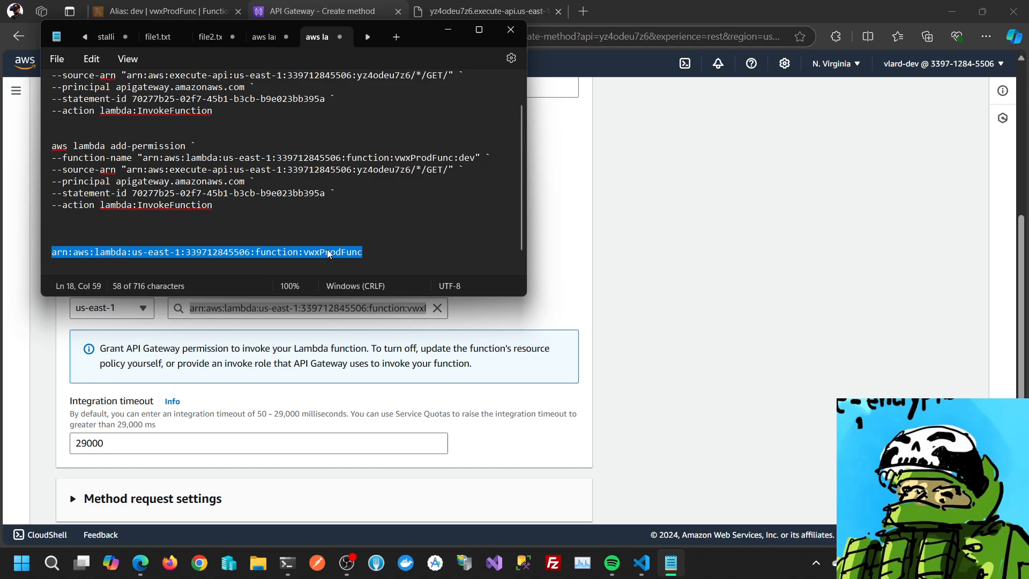
key("ctrl+c")
key("End")
key("Return")
key("Return")
key("ctrl+v")
Replace the function name in the duplicated ARN with ${stageVariables.lmbFunc}
key("shift+Left")
key("shift+Left")
key("shift+Left")
key("shift+Left")
key("shift+Left")
key("shift+Left")
key("shift+Left")
key("shift+Left")
key("shift+Left")
key("shift+Left")
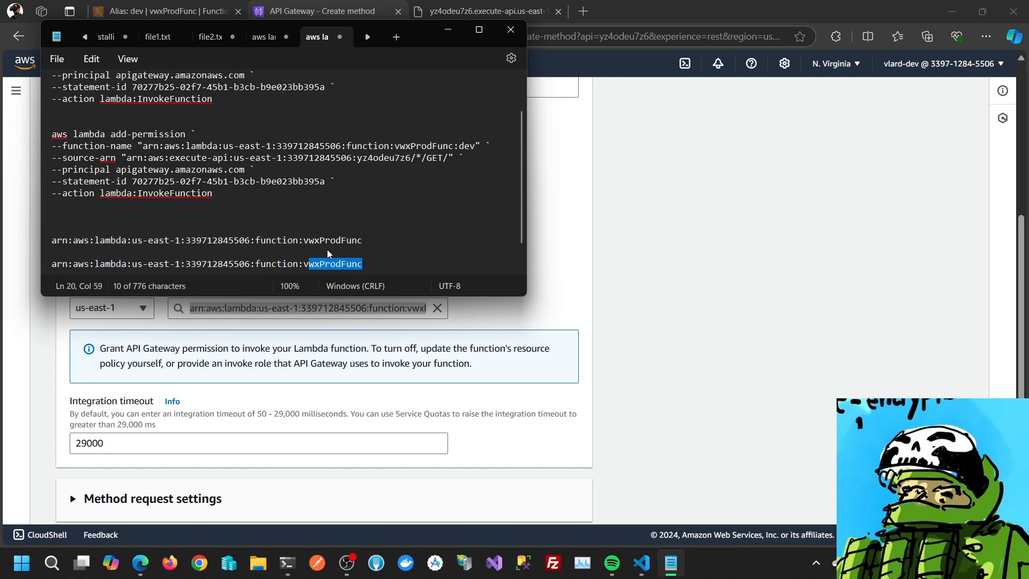
key("shift+Left")
key("BackSpace")
type("${}")
key("Left")
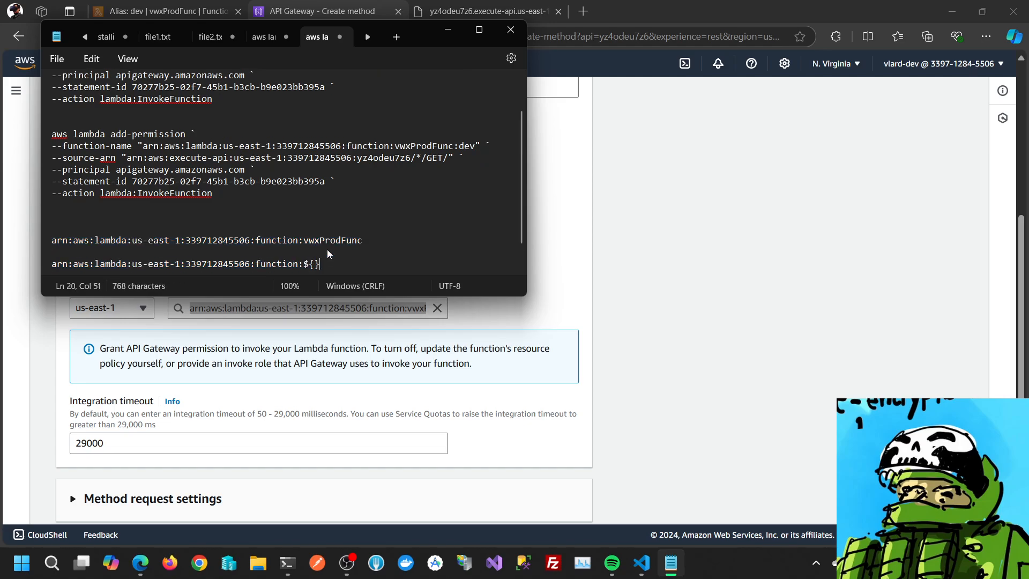
type("stageVar")
type("iables")
type(".lmb")
type("Func")
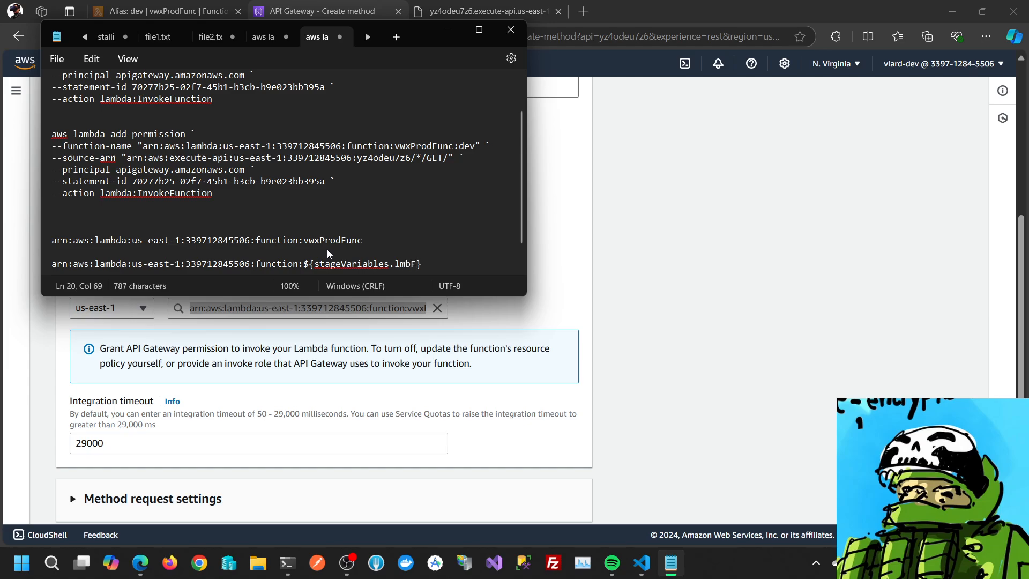
key("BackSpace")
key("BackSpace")
type("nc")
left_click(676, 214)
left_click(484, 5)
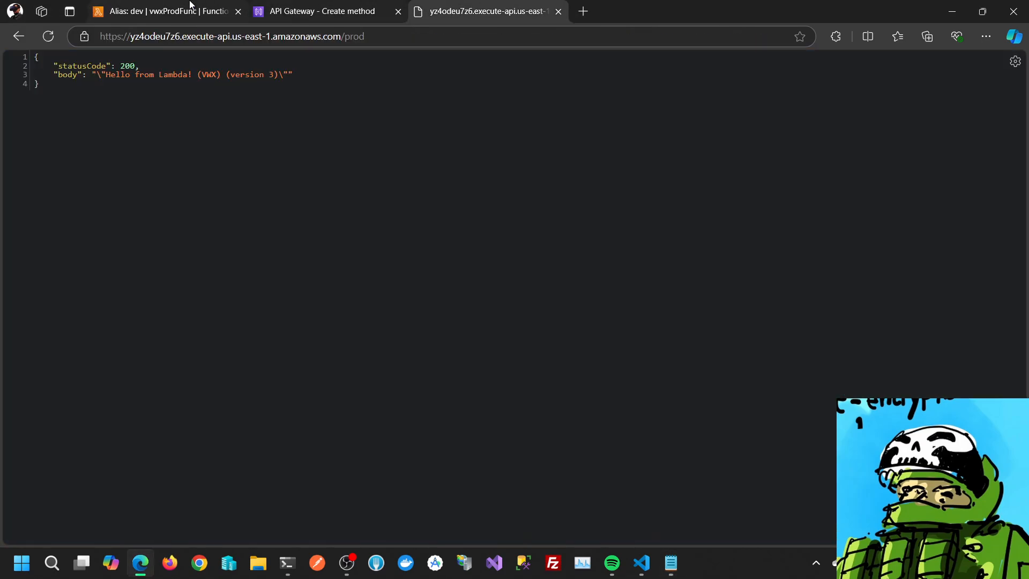
left_click(99, 11)
left_click(319, 6)
scroll(408, 264, "down", 3)
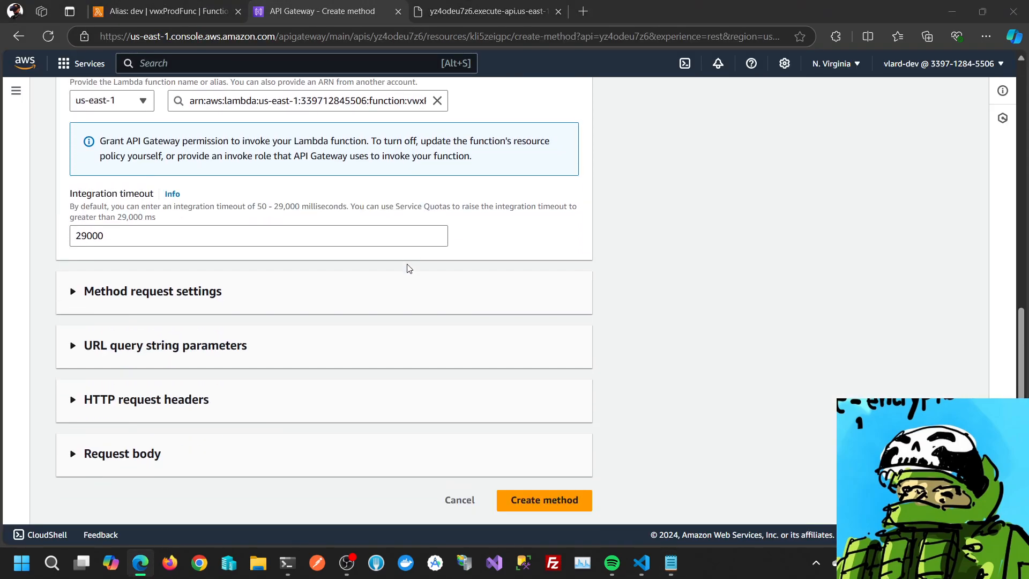
key("alt+Tab")
key("alt+Tab")
key("alt+Tab")
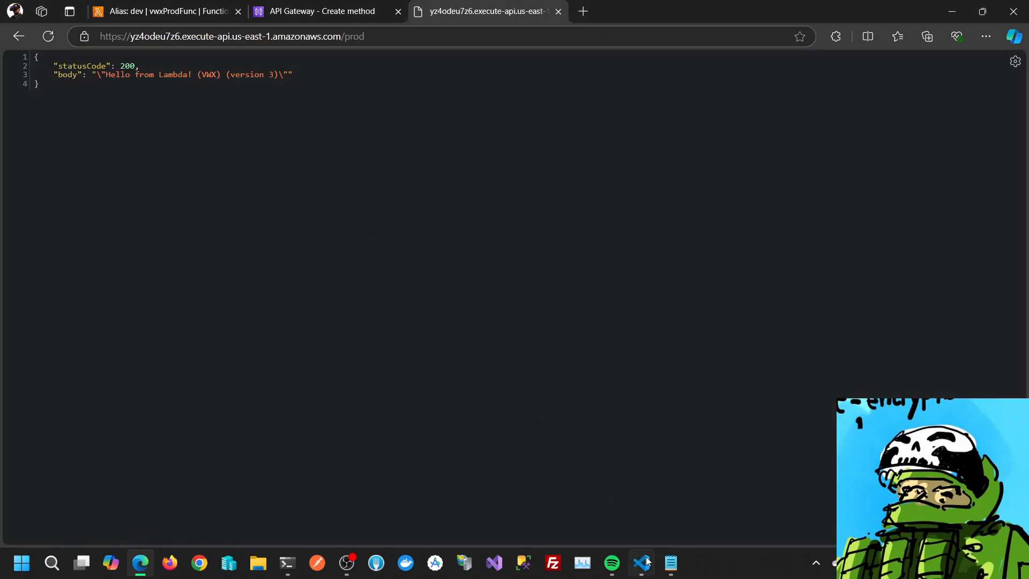
left_click(671, 562)
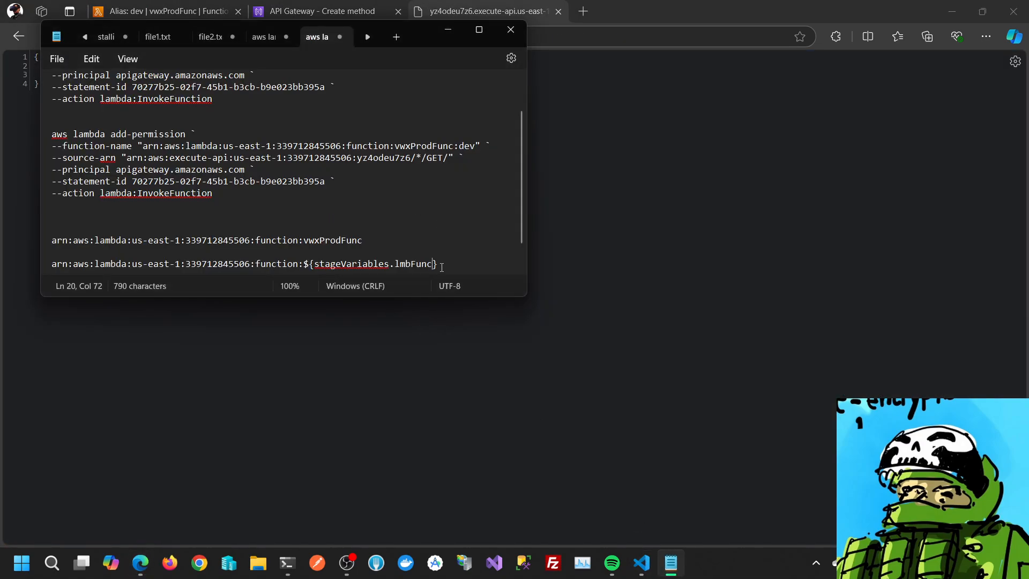
Append :${stageVariables.alias} to the stage-variable ARN in Notepad
type(":")
key("Left")
key("shift+Left")
key("shift+Left")
key("shift+Left")
key("shift+Left")
key("shift+Left")
key("shift+Left")
key("shift+Left")
key("shift+Left")
key("shift+Left")
key("shift+Left")
key("shift+Left")
key("shift+Left")
key("shift+Left")
key("shift+Left")
key("shift+Left")
key("shift+Left")
key("shift+Left")
key("shift+Left")
key("shift+Left")
key("shift+Left")
key("shift+Left")
key("shift+Left")
key("shift+Left")
key("shift+Left")
key("shift+Left")
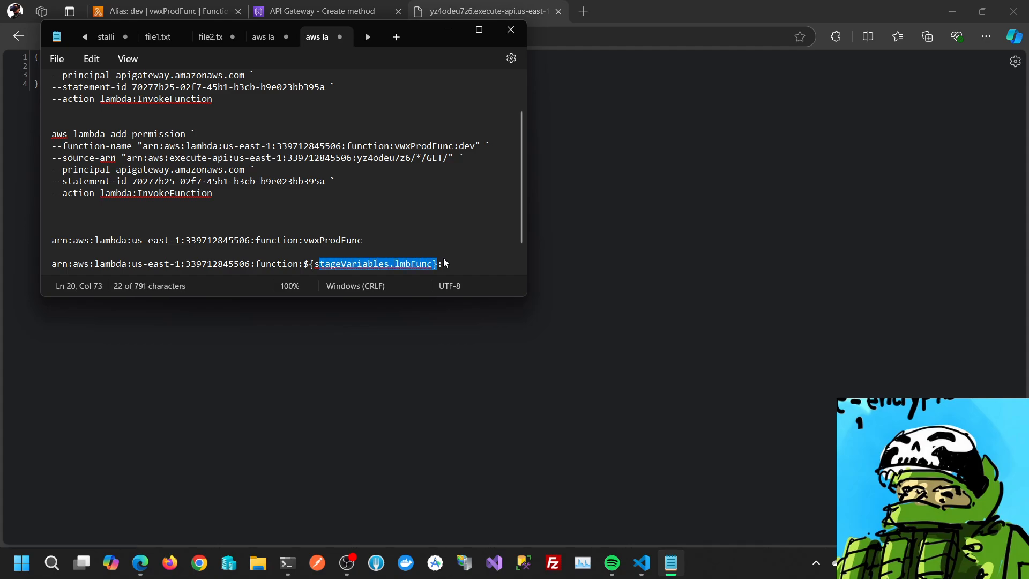
key("Right")
key("Right")
key("ctrl+v")
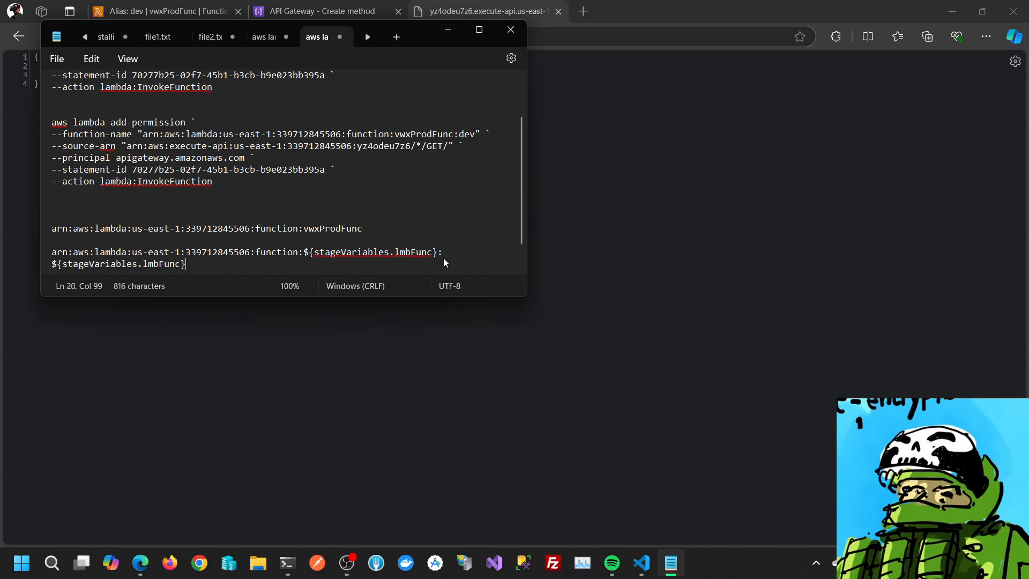
key("Right")
key("shift+Left")
key("shift+Left")
key("shift+Left")
key("shift+Left")
key("shift+Left")
key("shift+Left")
key("shift+Left")
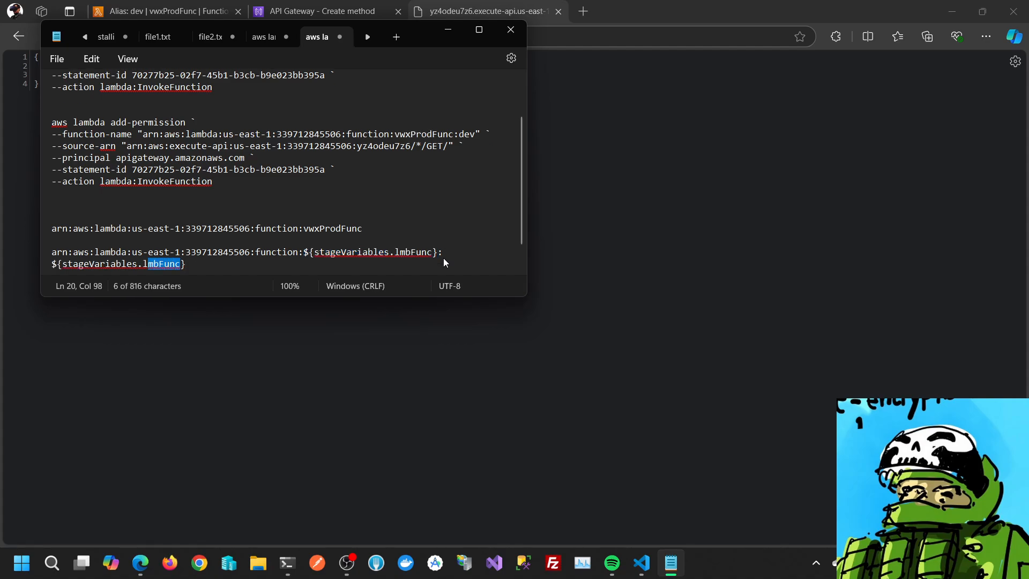
type("alias")
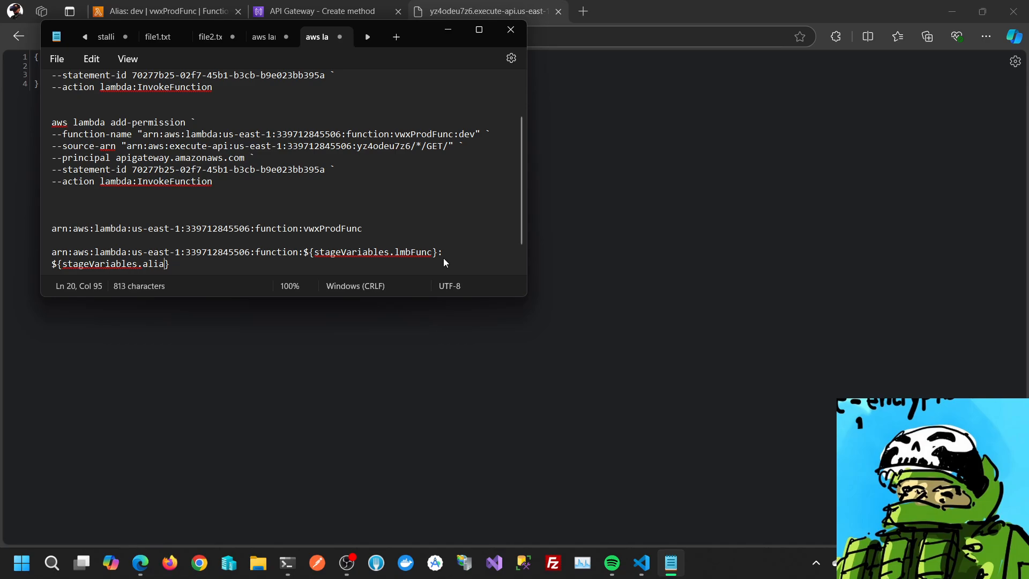
Copy the stage-variable ARN ending in ${stageVariables.lmbFunc}:${stageVariables.alias} and set it as the new GET method's Lambda function
key("shift+Up")
key("shift+Home")
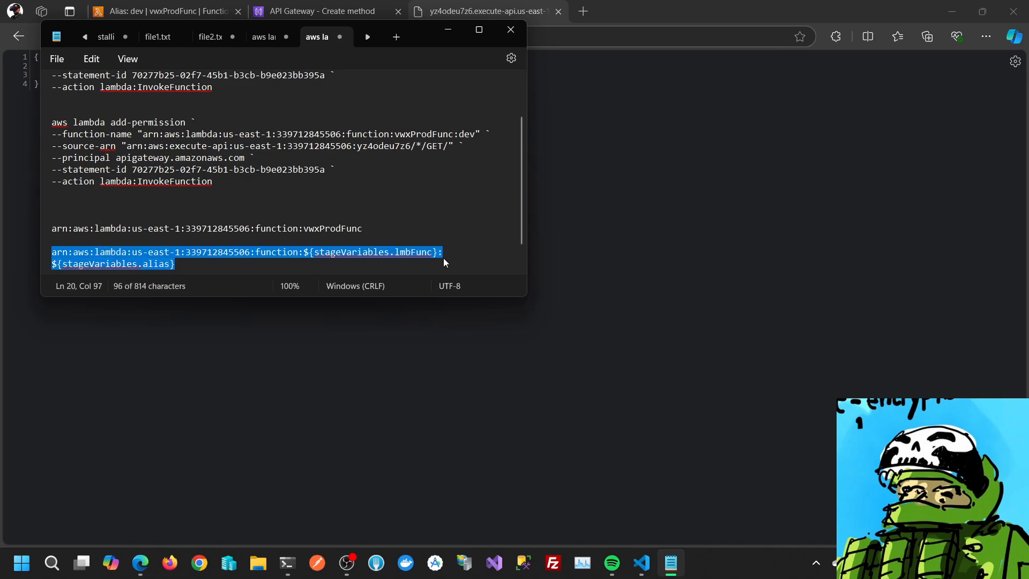
left_click(833, 168)
left_click(321, 10)
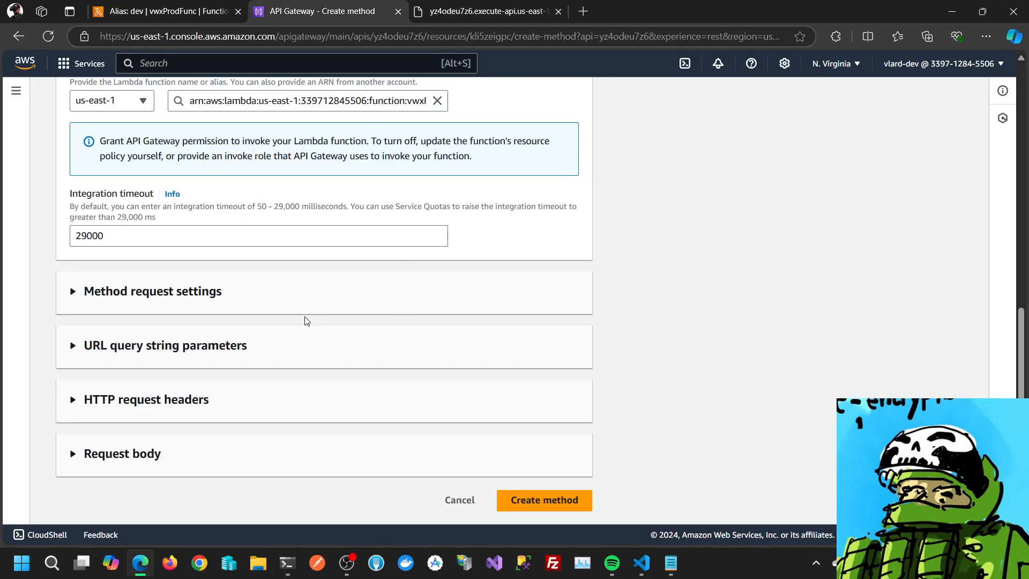
scroll(238, 282, "up", 4)
left_click(242, 302)
key("ctrl+a")
key("ctrl+v")
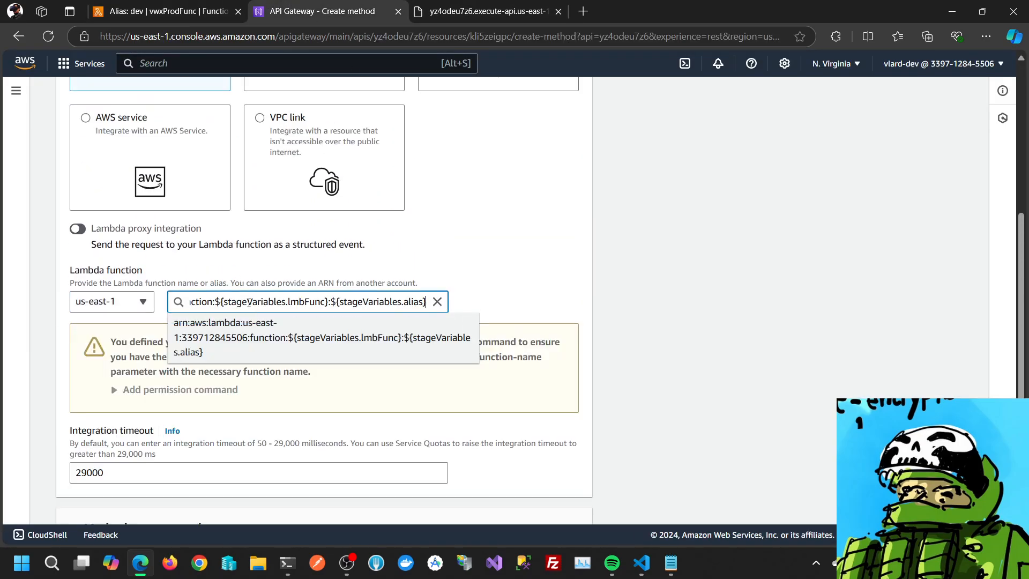
left_click(722, 291)
Reveal the generated add-permission command in the method form, copy it, and paste it below the stage-variable ARN in Notepad
left_click(183, 390)
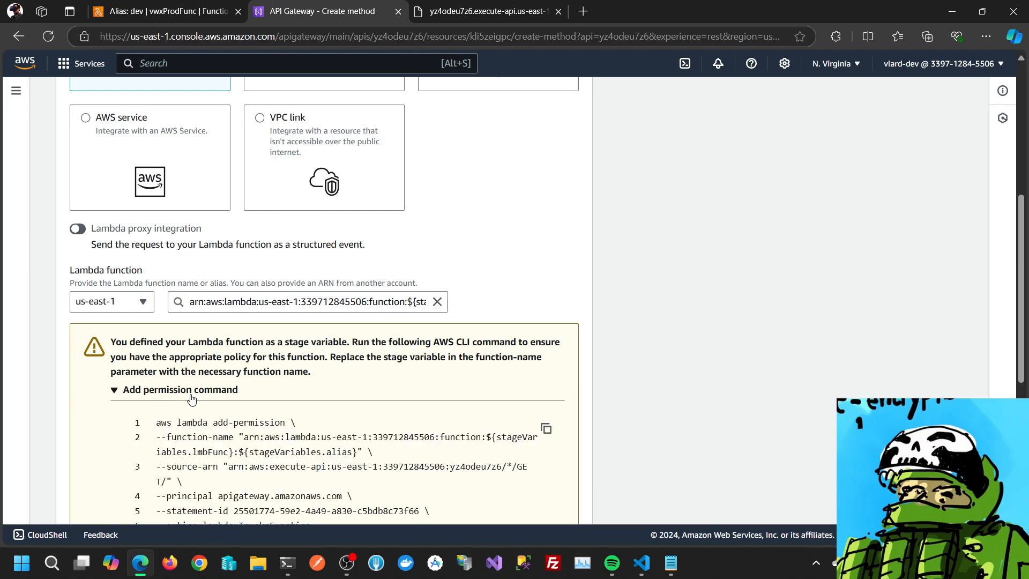
scroll(193, 393, "down", 3)
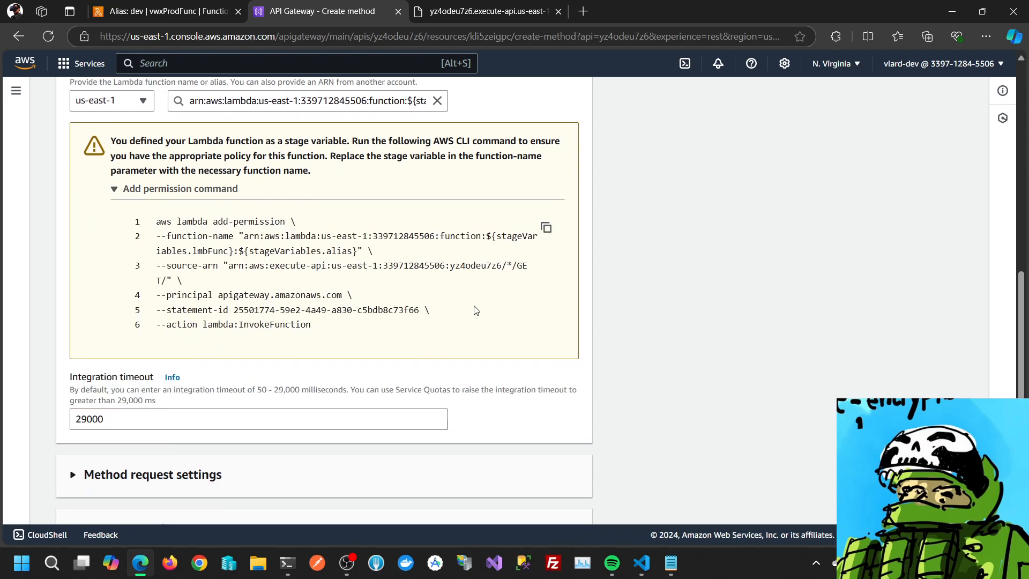
left_click(545, 228)
left_click(669, 575)
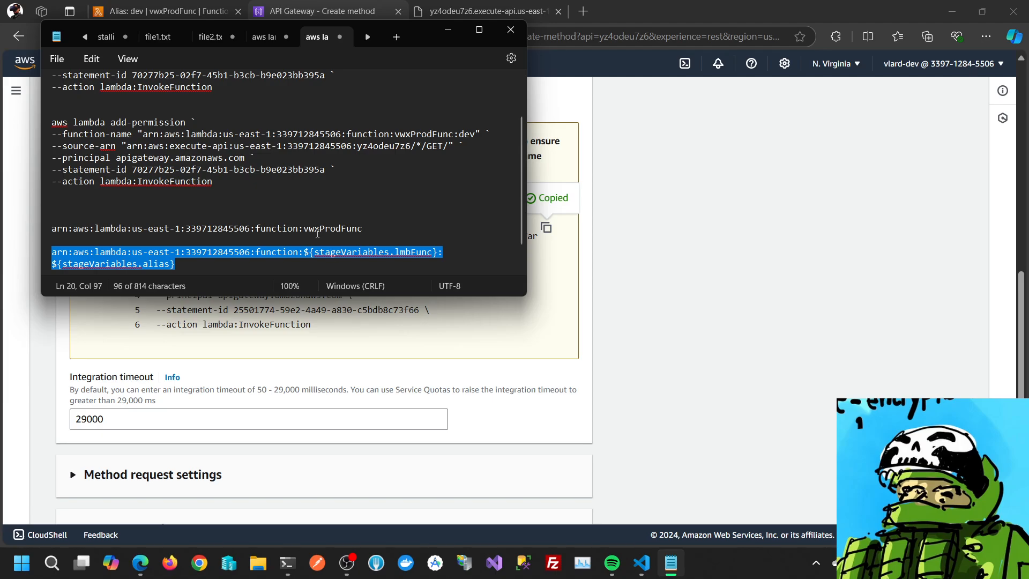
left_click(267, 261)
key("Return")
key("Return")
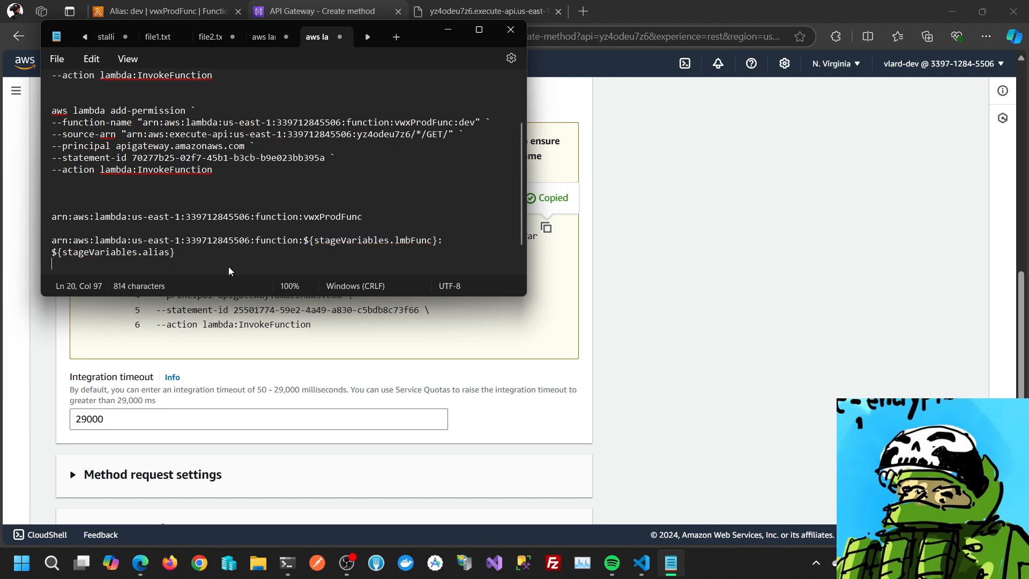
key("ctrl+v")
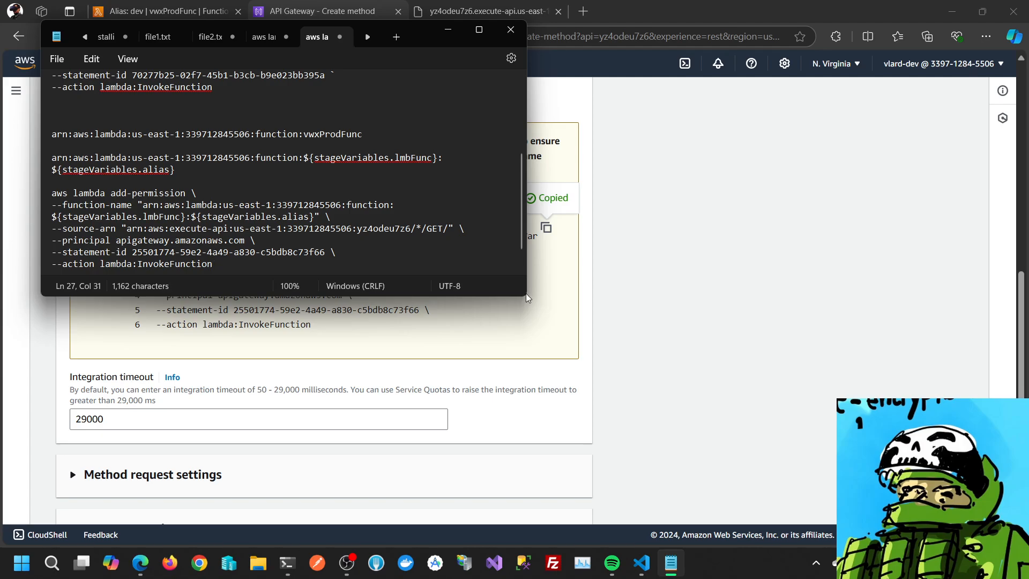
Enlarge the Notepad window and add a second copy of the new add-permission command below the first
left_click_drag(525, 296, 958, 388)
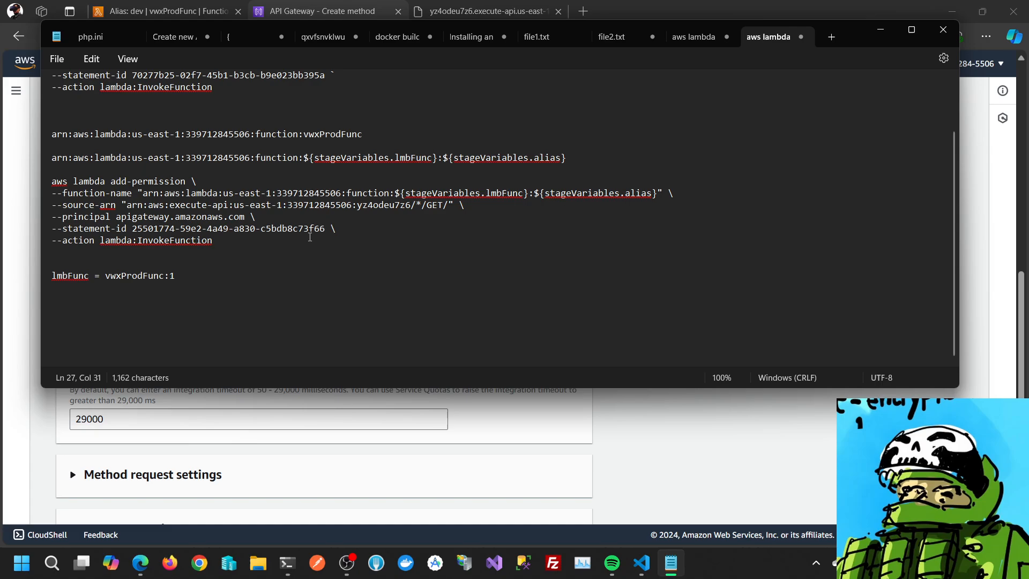
left_click_drag(255, 248, 1, 186)
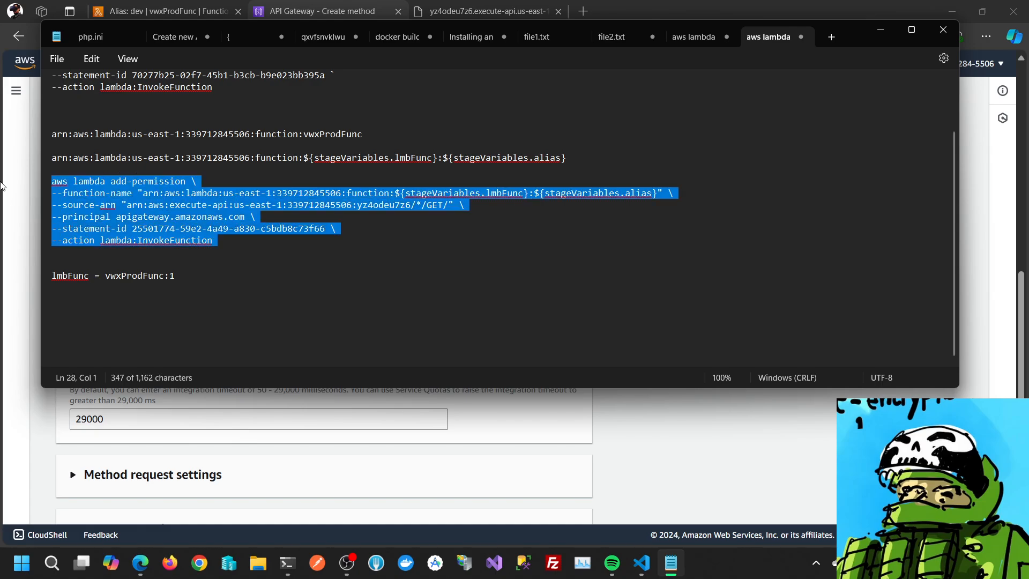
left_click(237, 245)
key("Return")
key("Return")
key("ctrl+v")
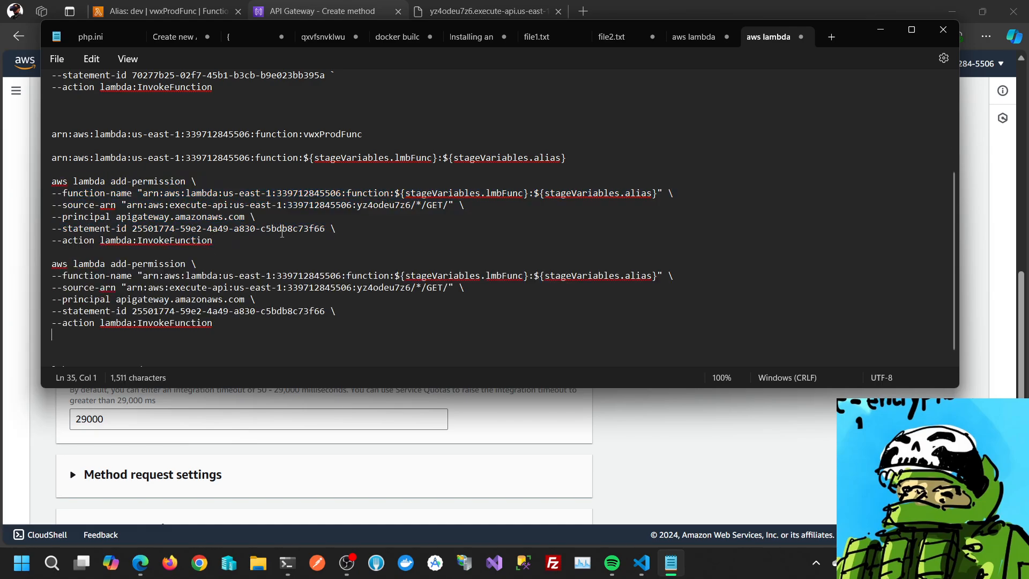
Replace the stage variables in the second command's function-name ARN with vwxProdFunc:prod
left_click_drag(396, 276, 526, 278)
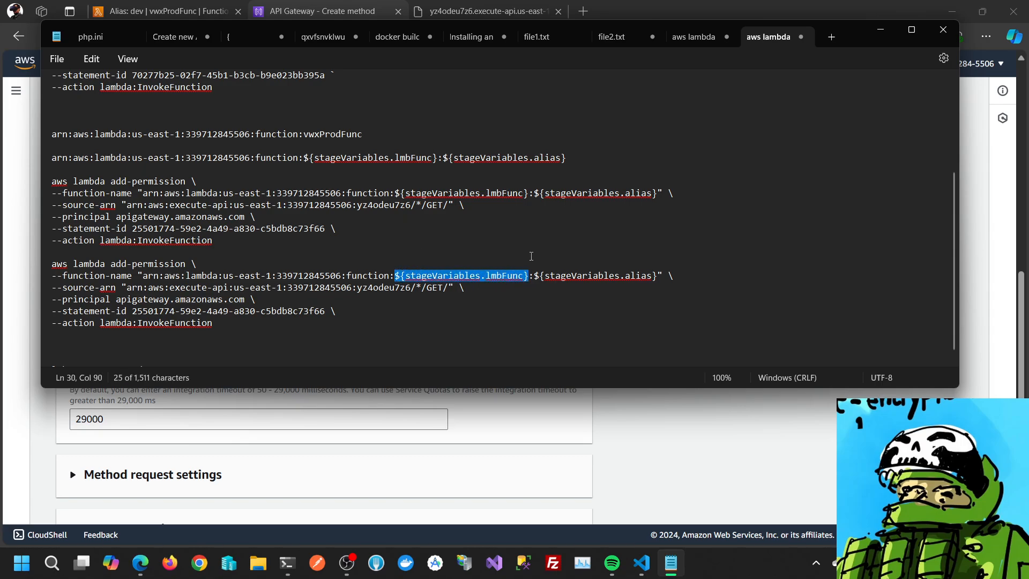
type("vwxPro")
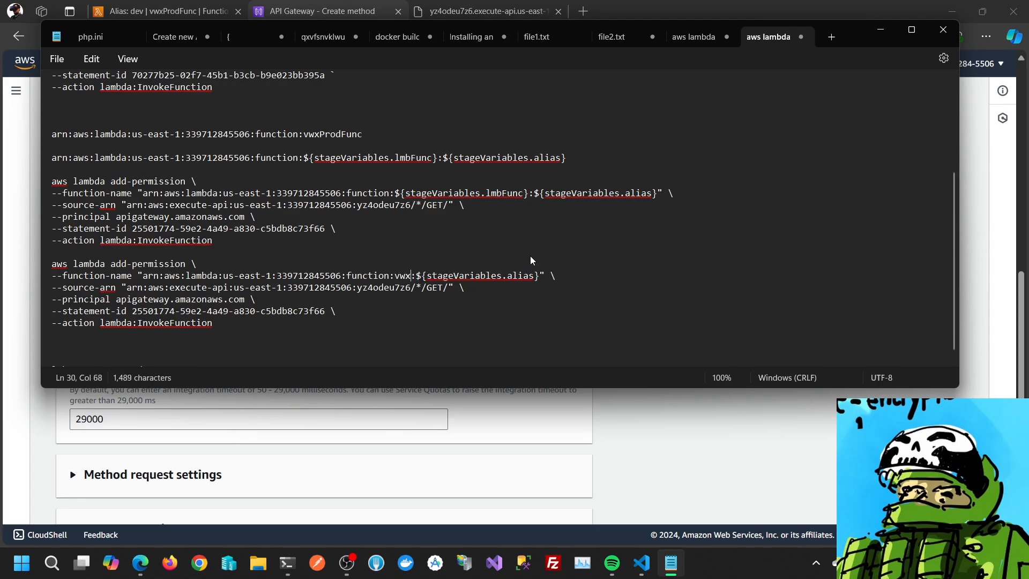
type("dFunc")
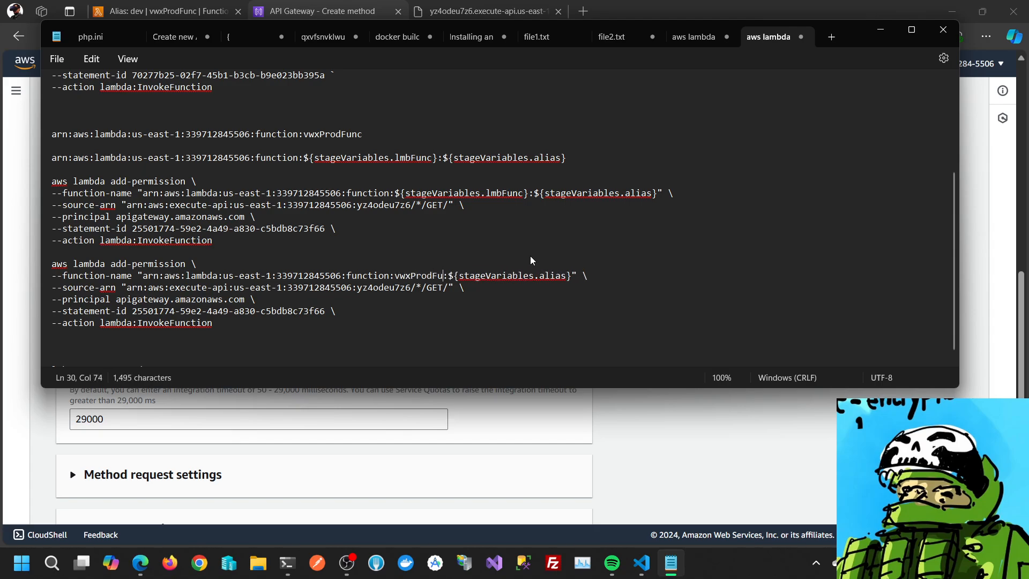
key("shift+End")
key("shift+Left")
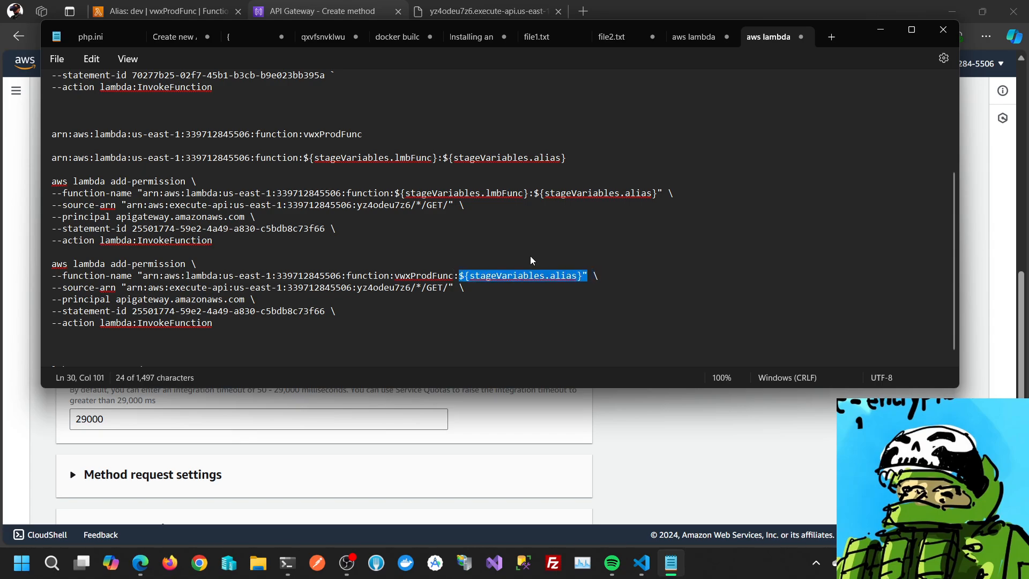
key("shift+Left")
key("shift+Left")
type("de")
key("BackSpace")
key("BackSpace")
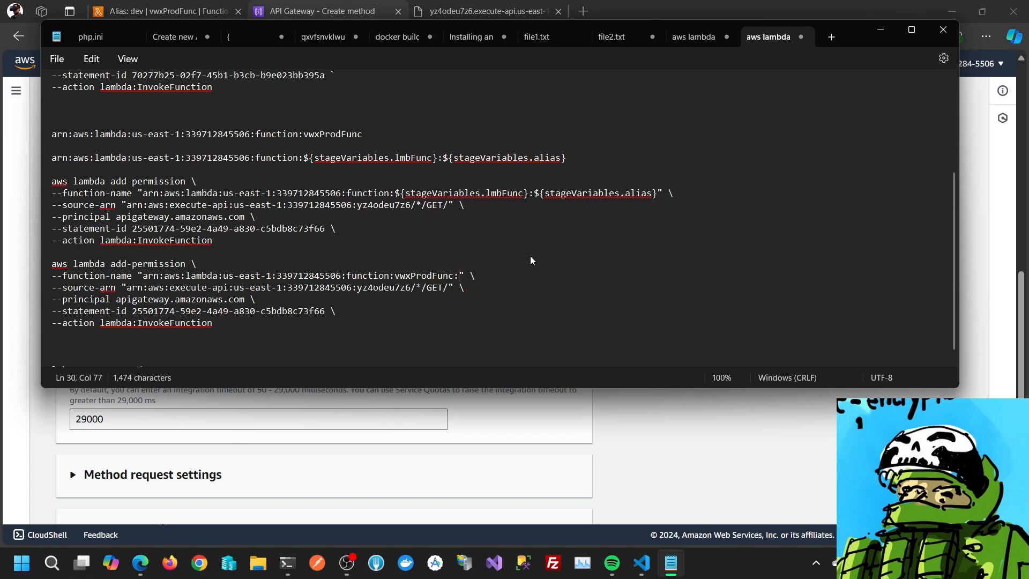
type("prod")
Copy the vwxProdFunc:prod add-permission command with its backslash line breaks and try to run it in PowerShell
left_click_drag(269, 332, 44, 268)
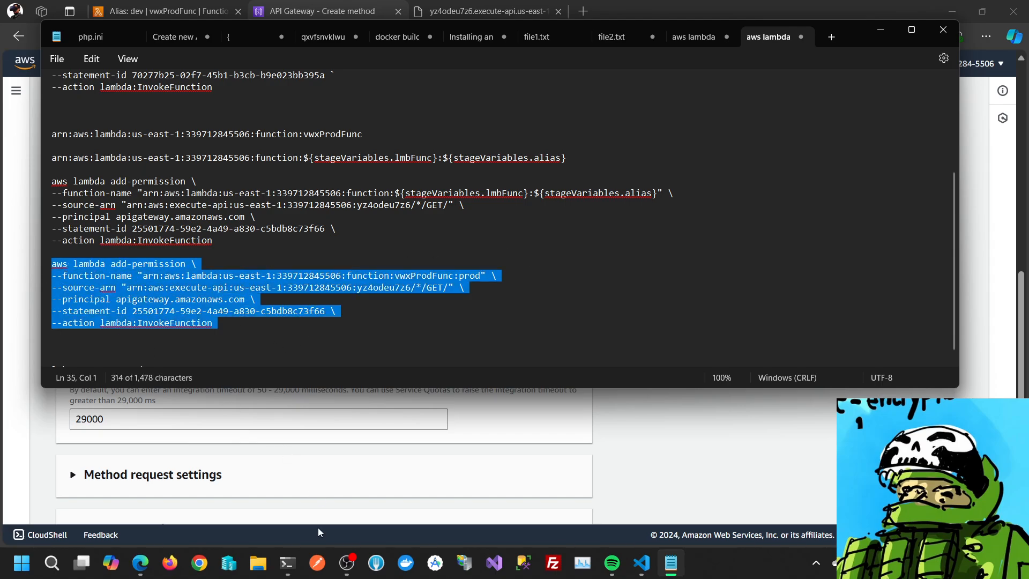
key("ctrl+c")
left_click(287, 563)
right_click(355, 404)
left_click(407, 372)
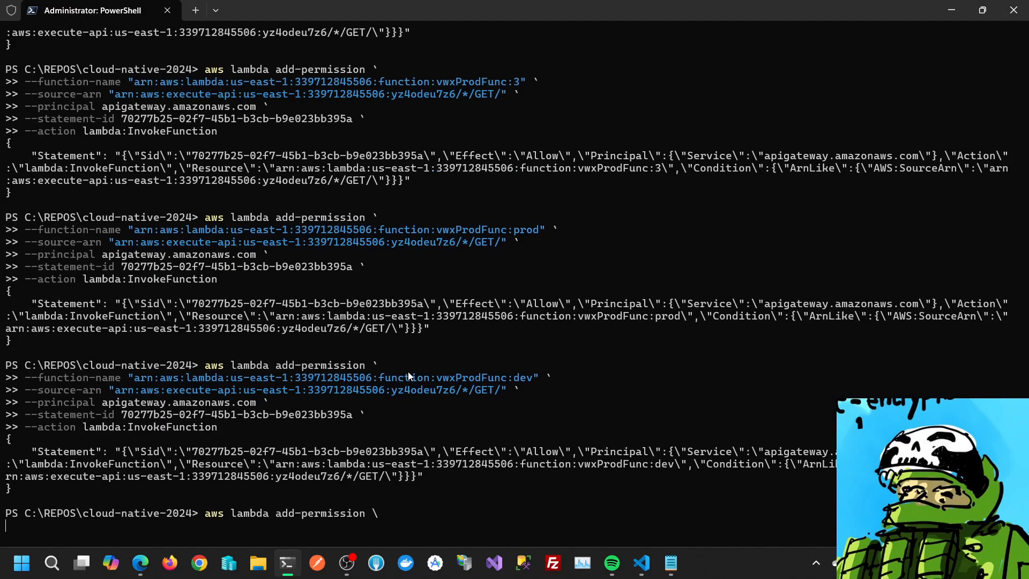
key("alt+Tab")
key("alt+Tab")
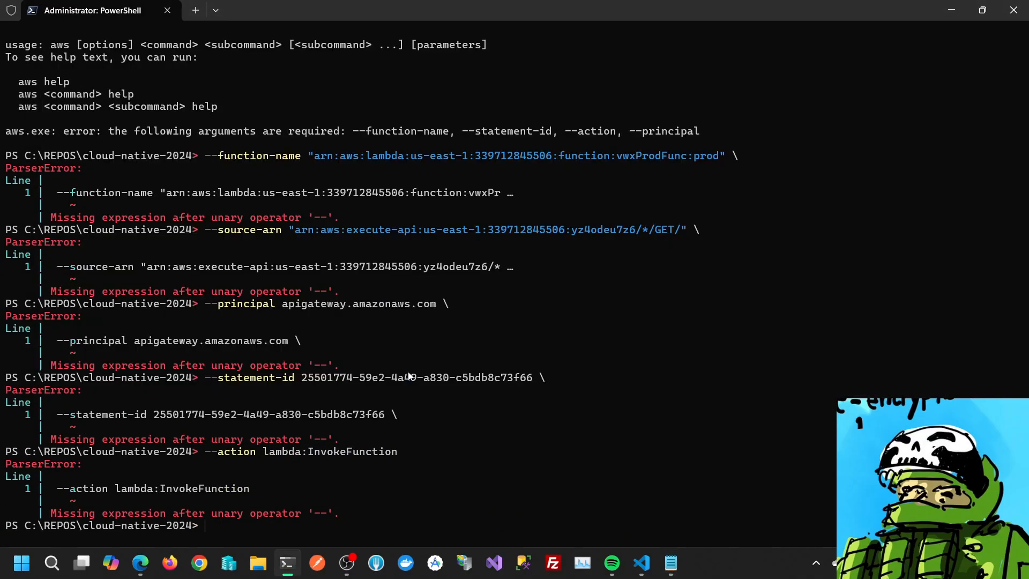
In Notepad, replace the backslash line continuations in the vwxProdFunc:prod add-permission command with PowerShell backticks
key("alt+Tab")
key("alt+Tab")
key("alt+Tab")
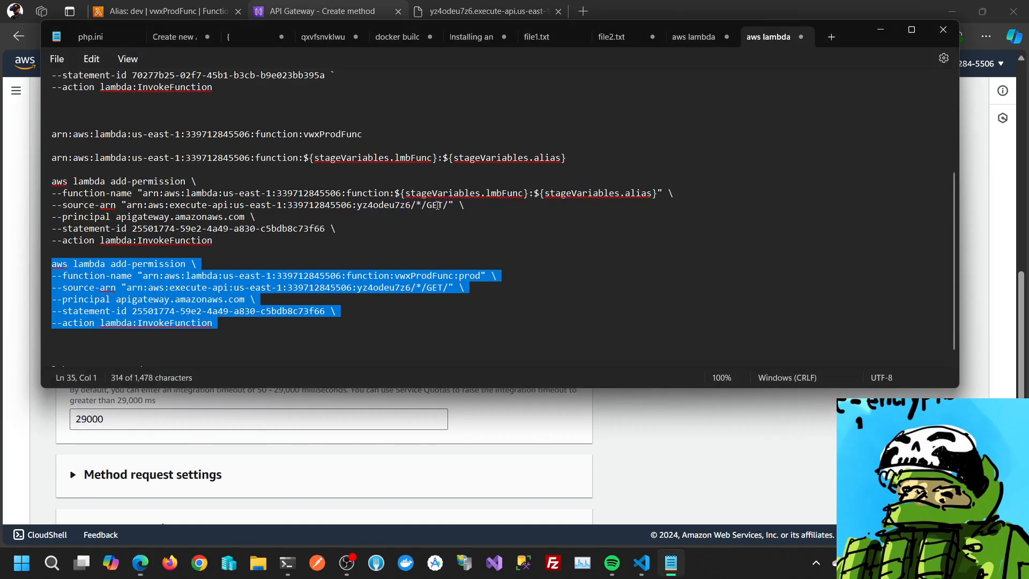
left_click(314, 262)
key("BackSpace")
type("`")
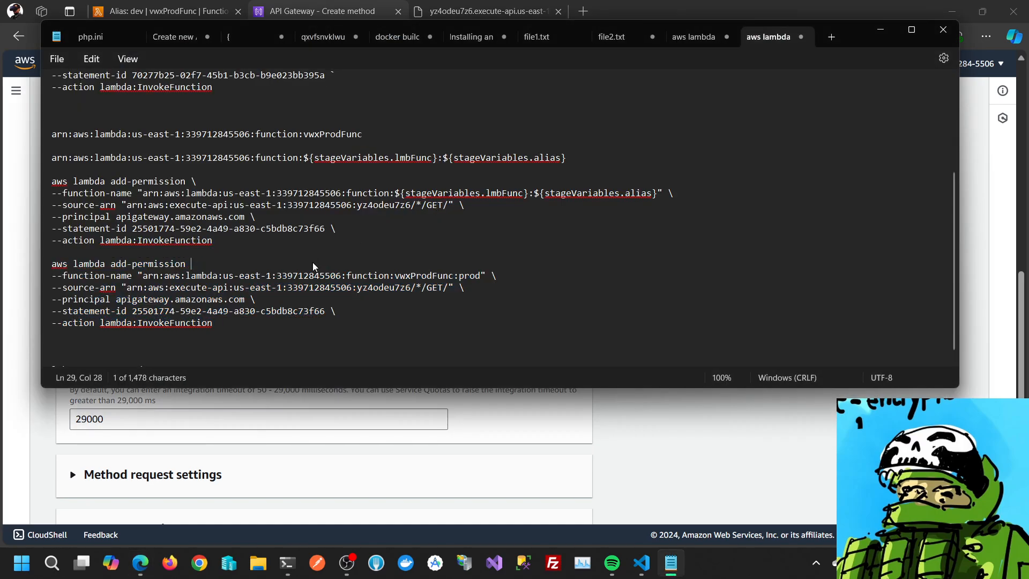
key("Down")
key("Delete")
type("`")
key("Down")
key("BackSpace")
type("`")
key("Down")
key("BackSpace")
type("`")
key("BackSpace")
type("`")
key("Down")
Copy the complete vwxProdFunc:prod command with its backtick line breaks and run it in PowerShell
key("shift+Up")
key("shift+Up")
key("shift+Up")
key("shift+Up")
key("shift+Up")
key("shift+Home")
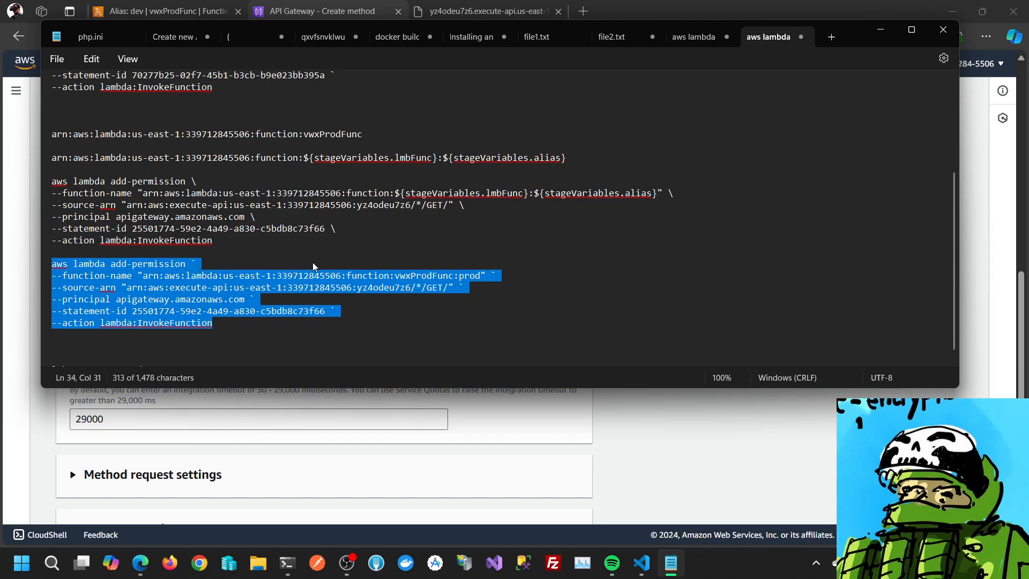
key("alt+Tab")
left_click(294, 573)
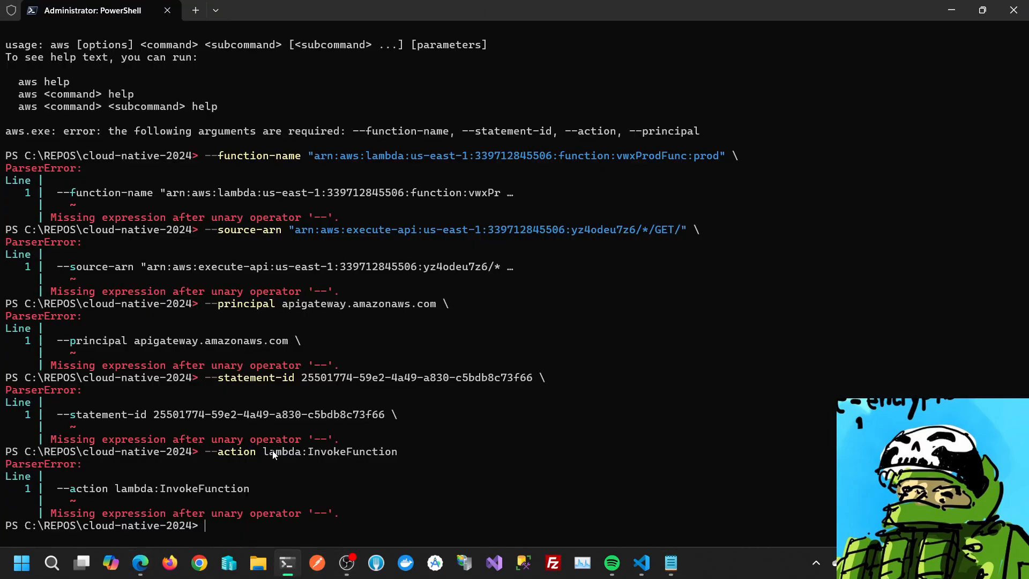
key("ctrl+v")
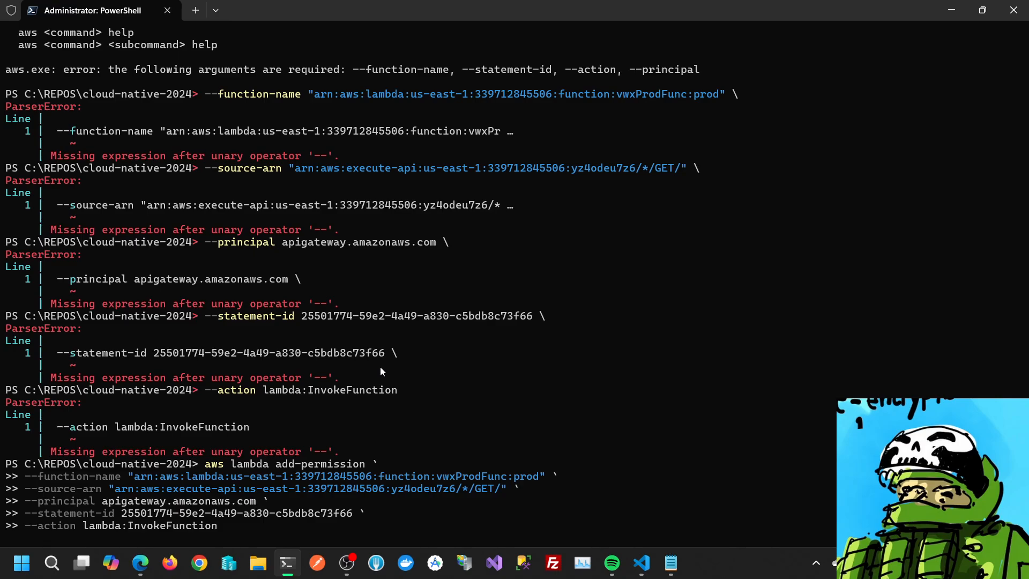
key("Return")
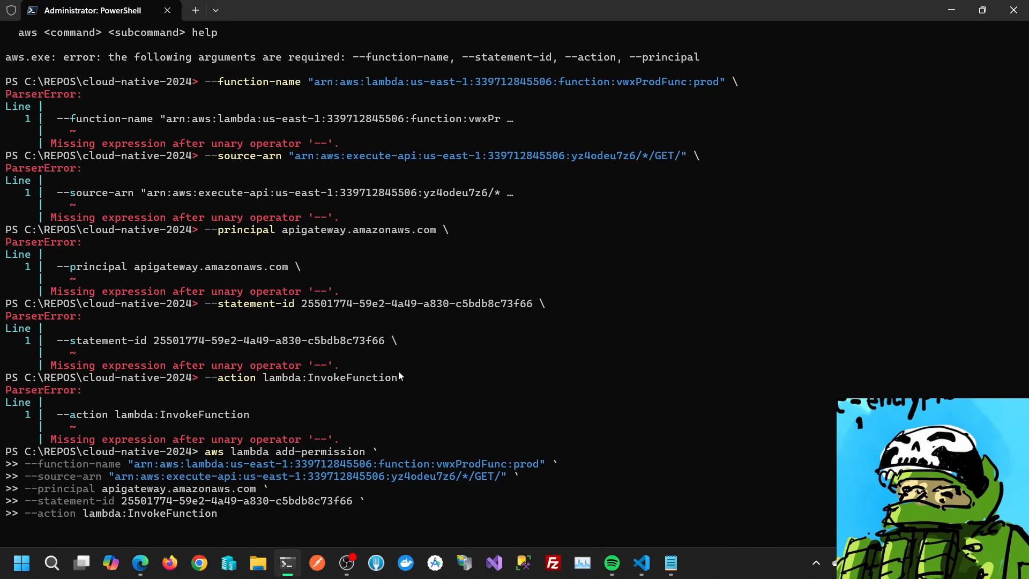
Return to Notepad and duplicate the backtick version of the vwxProdFunc:prod add-permission command below the original
key("alt+Tab")
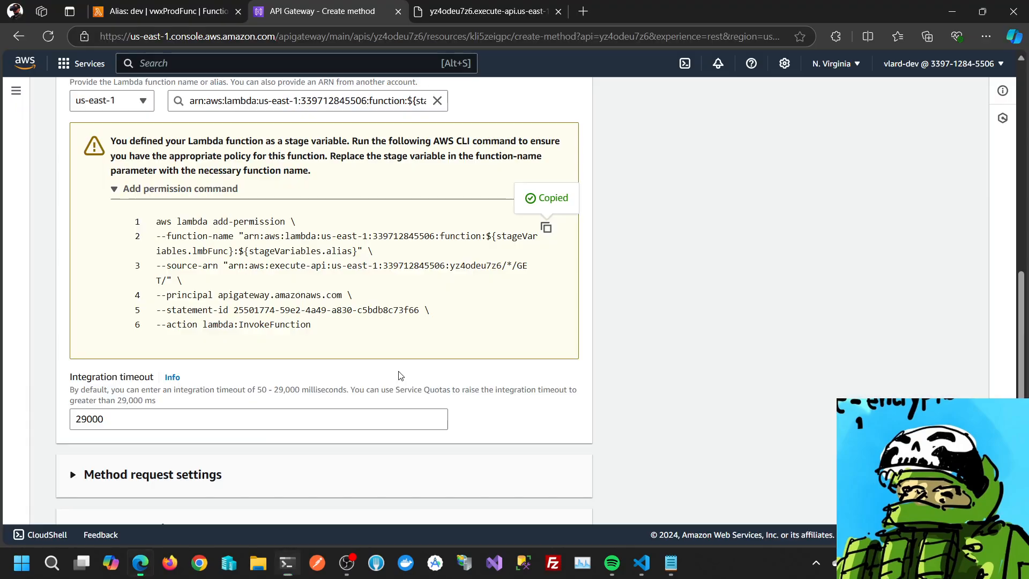
key("alt+Tab")
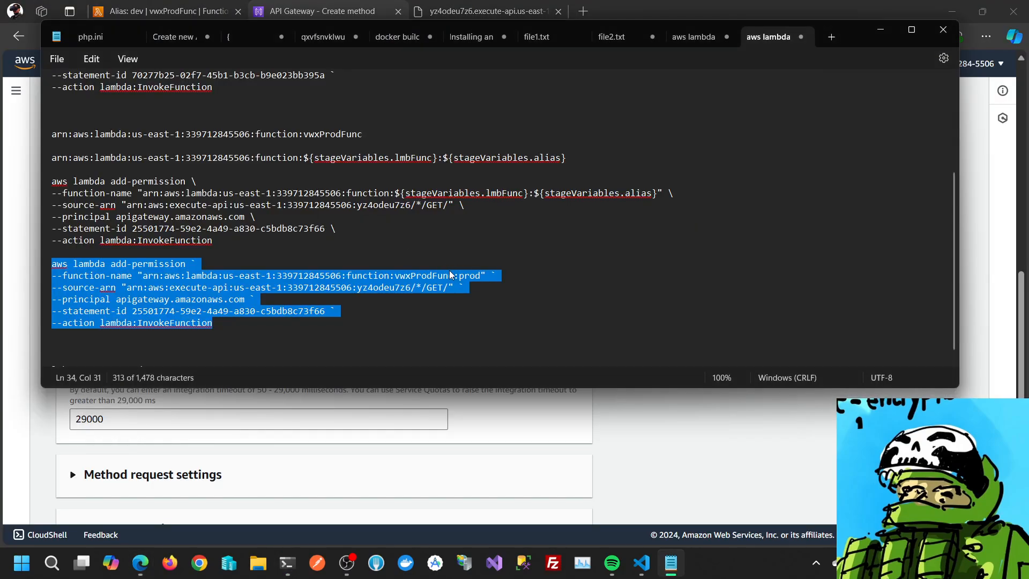
double_click(469, 276)
key("Up")
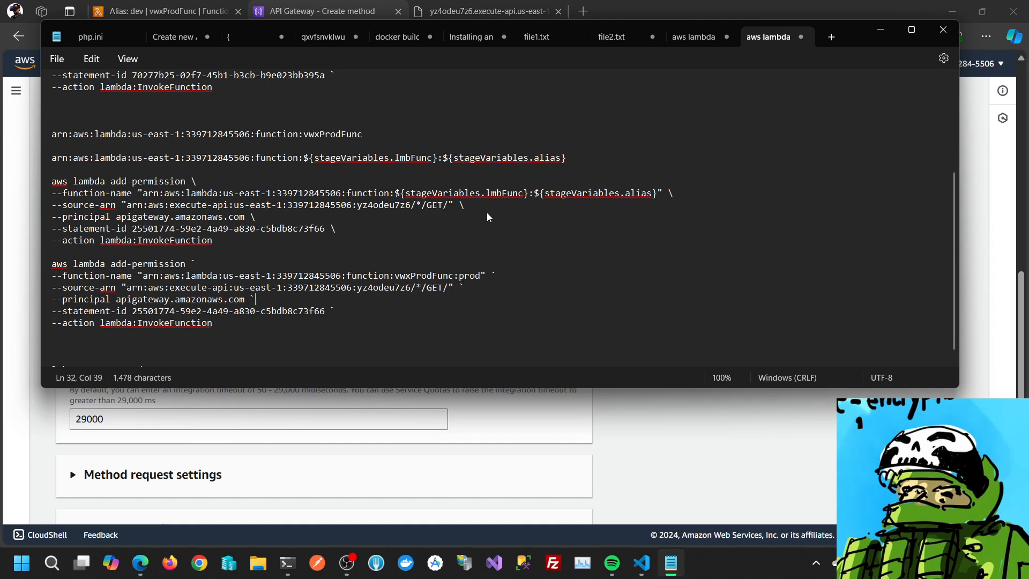
key("shift+Down")
key("shift+Down")
key("shift+Down")
key("shift+Down")
key("shift+Down")
key("shift+Home")
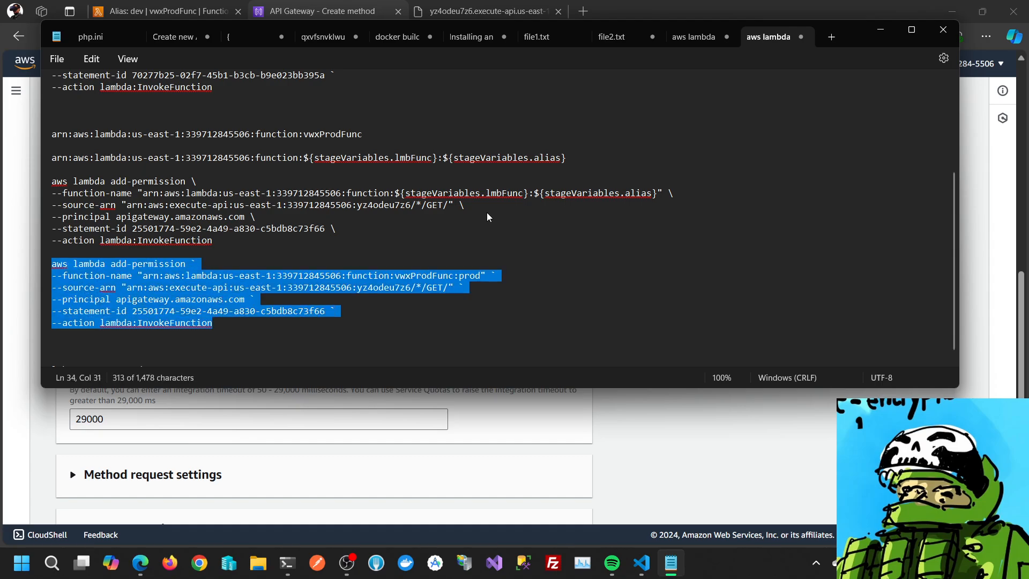
key("ctrl+c")
key("Right")
key("Return")
key("Return")
key("ctrl+v")
Change the alias in the duplicated command's function-name ARN to dev
key("Up")
key("Up")
key("Up")
key("Up")
key("End")
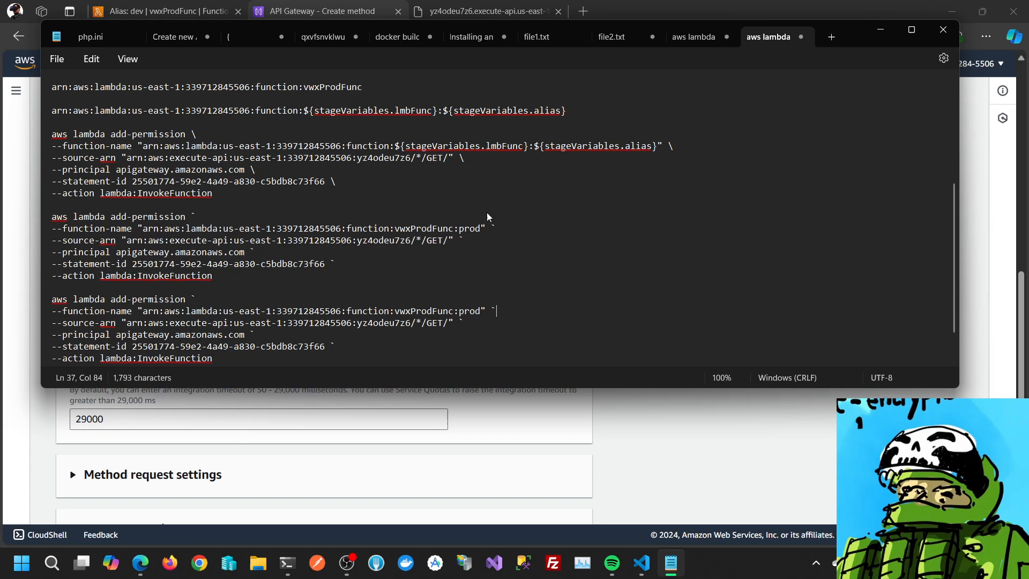
key("Left")
key("Left")
key("Left")
key("shift+Left")
key("shift+Left")
key("shift+Left")
key("shift+Left")
type("dev")
Copy the complete vwxProdFunc:dev add-permission command and run it in PowerShell
key("Down")
key("Down")
key("Down")
key("Down")
key("shift+Home")
key("shift+Up")
key("shift+Up")
key("shift+End")
key("shift+Up")
key("shift+Up")
key("shift+Up")
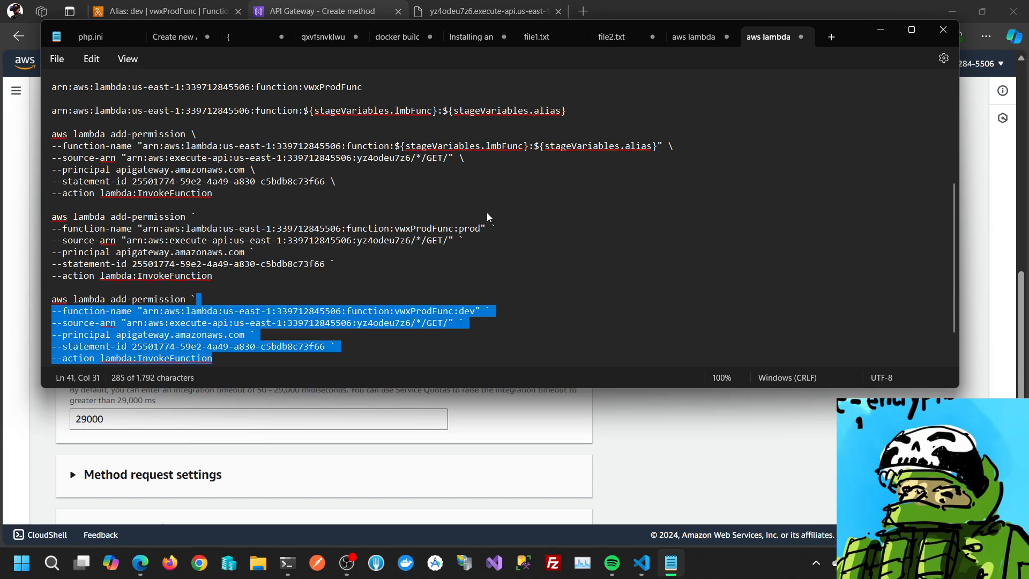
key("shift+Home")
key("alt+Tab")
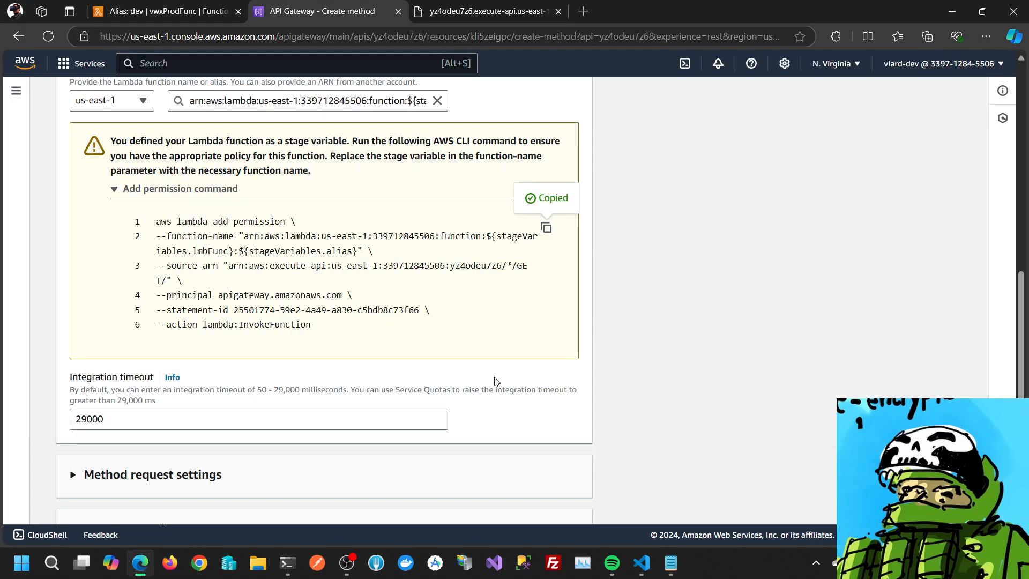
left_click(287, 562)
key("ctrl+v")
left_click(368, 369)
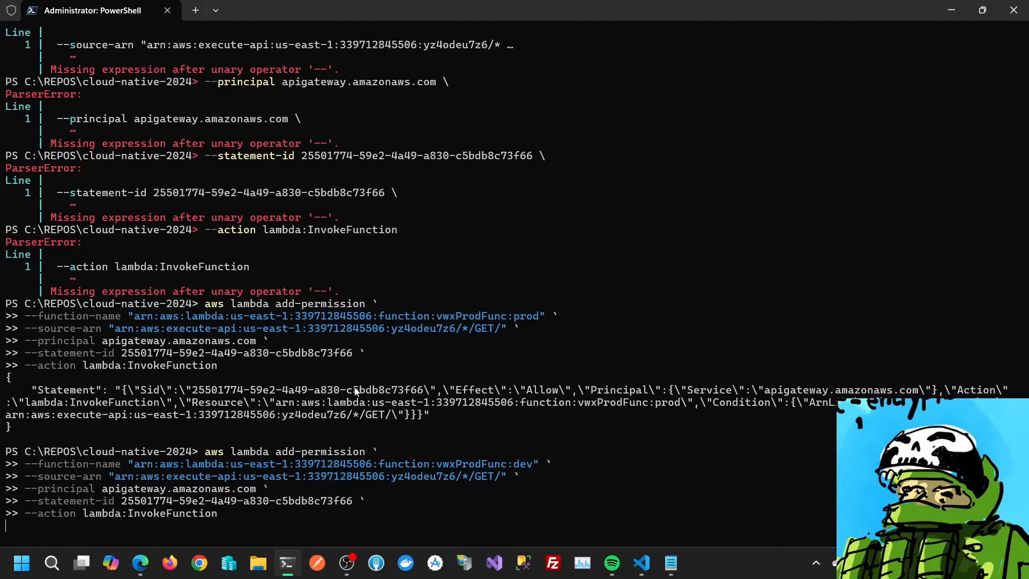
key("Return")
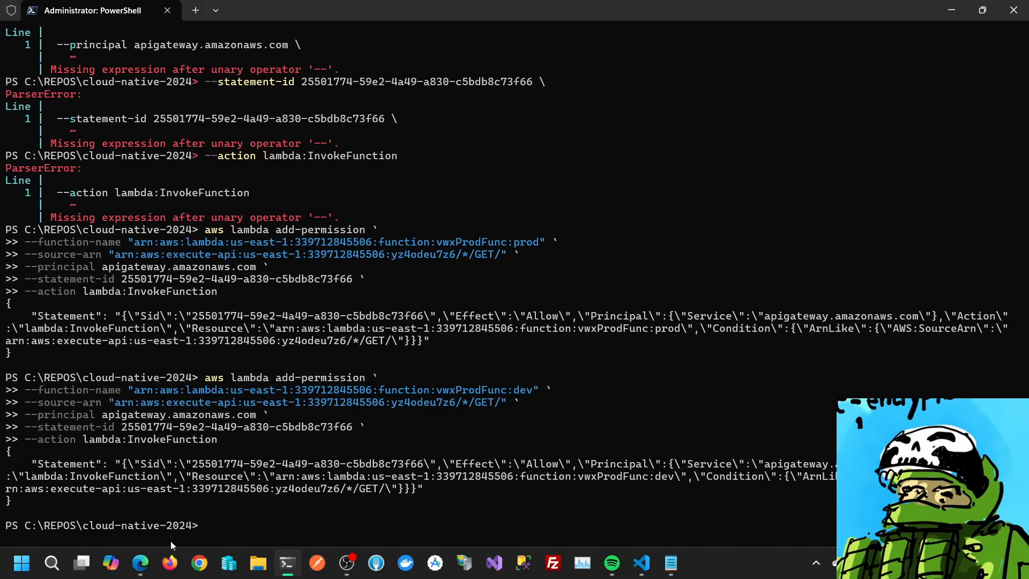
Switch back to API Gateway in the browser and create the GET method from the filled-in form
left_click(140, 563)
scroll(547, 482, "down", 3)
left_click(548, 506)
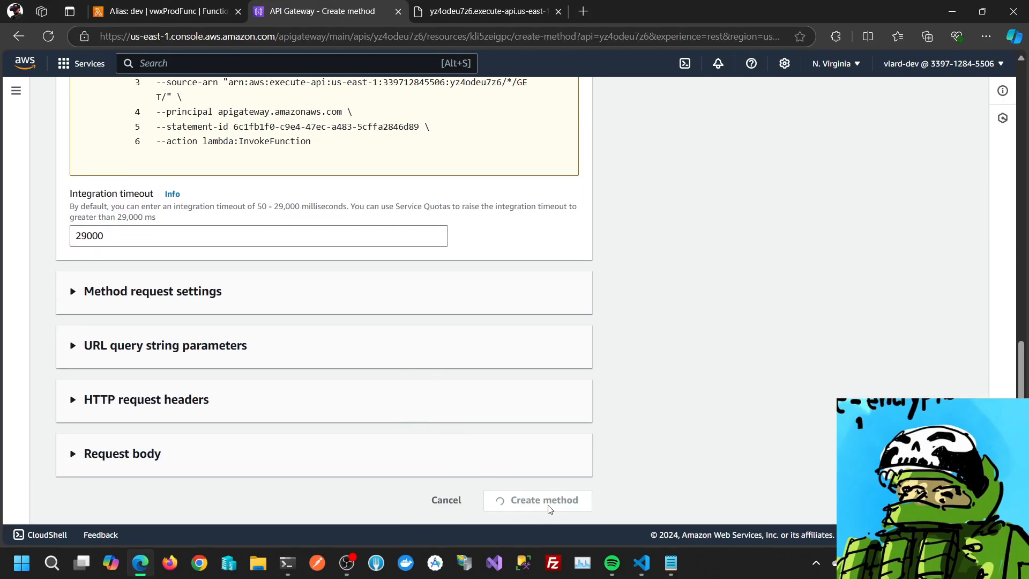
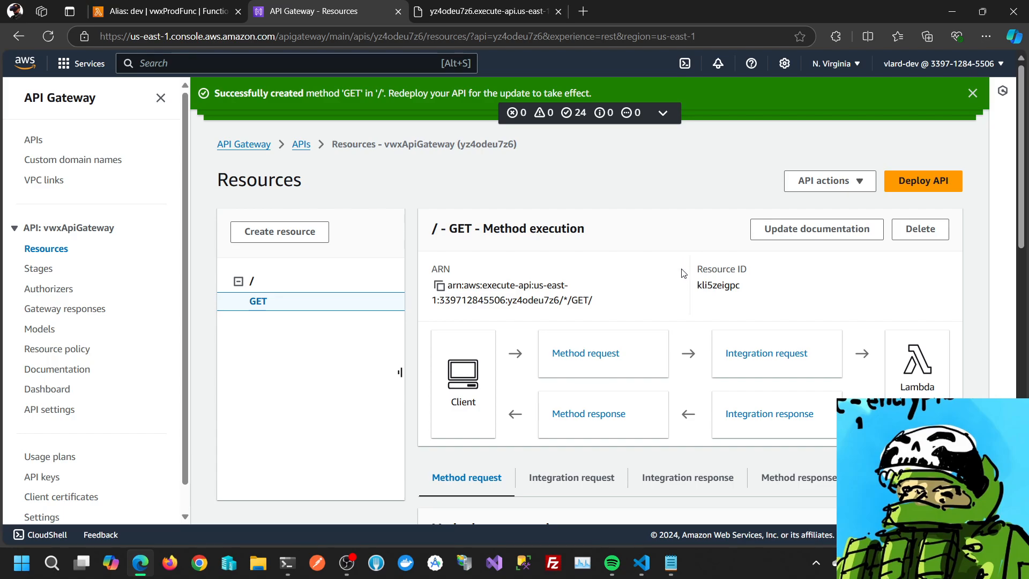
Deploy the API to a new stage named prod2
scroll(682, 278, "down", 2)
scroll(683, 277, "up", 3)
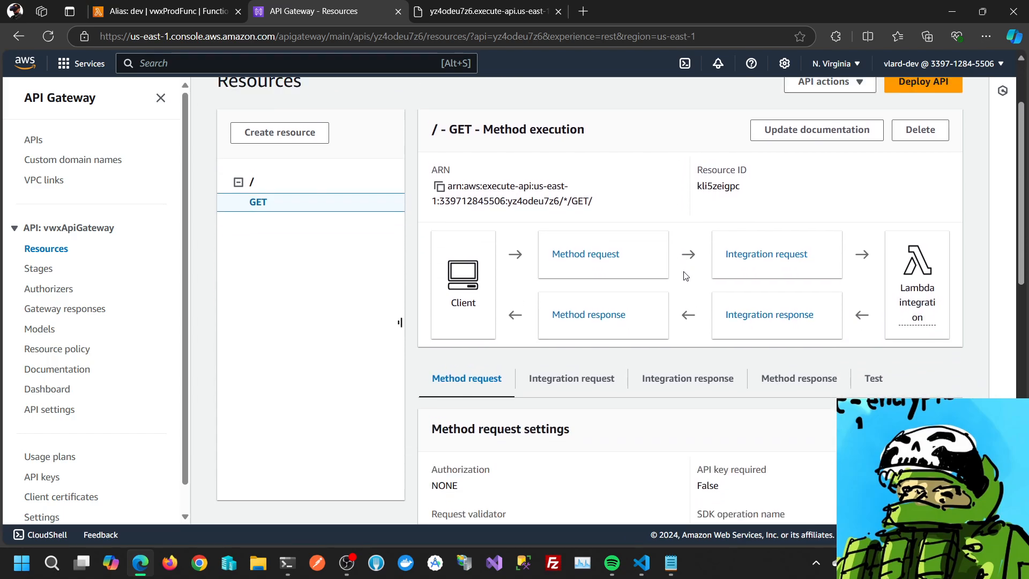
left_click(916, 182)
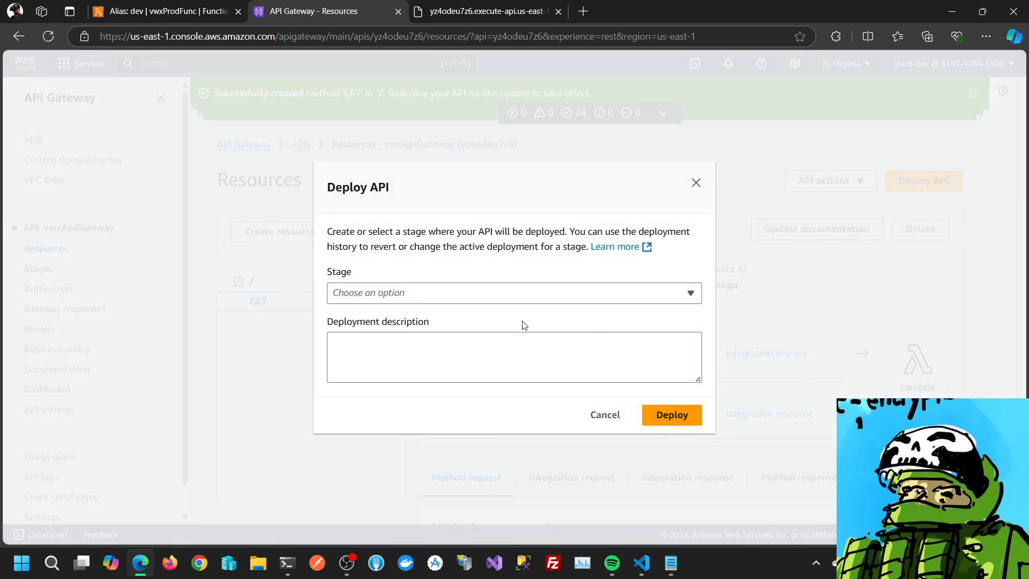
left_click(466, 295)
left_click(379, 361)
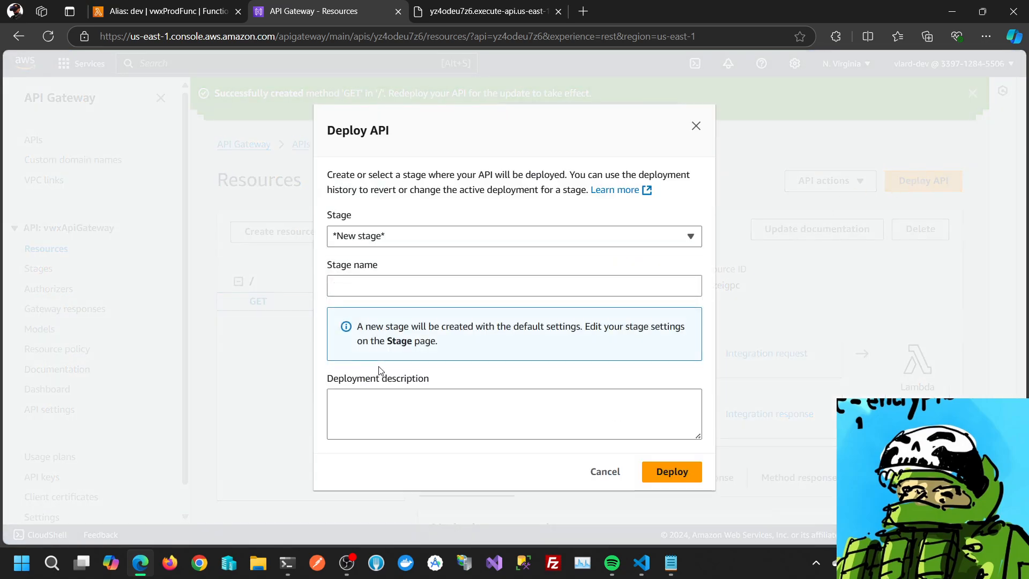
left_click(376, 289)
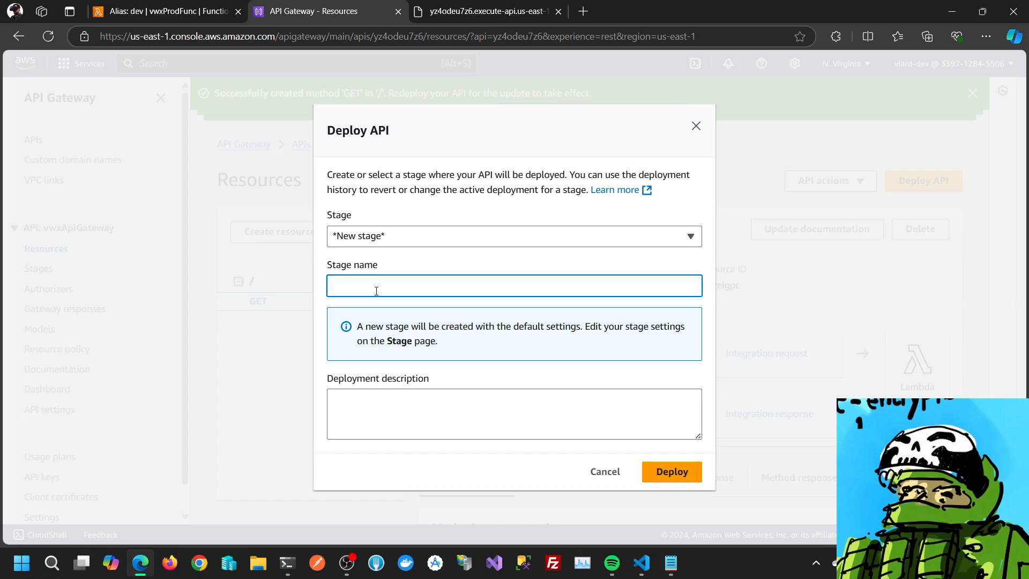
type("prod2")
left_click(691, 476)
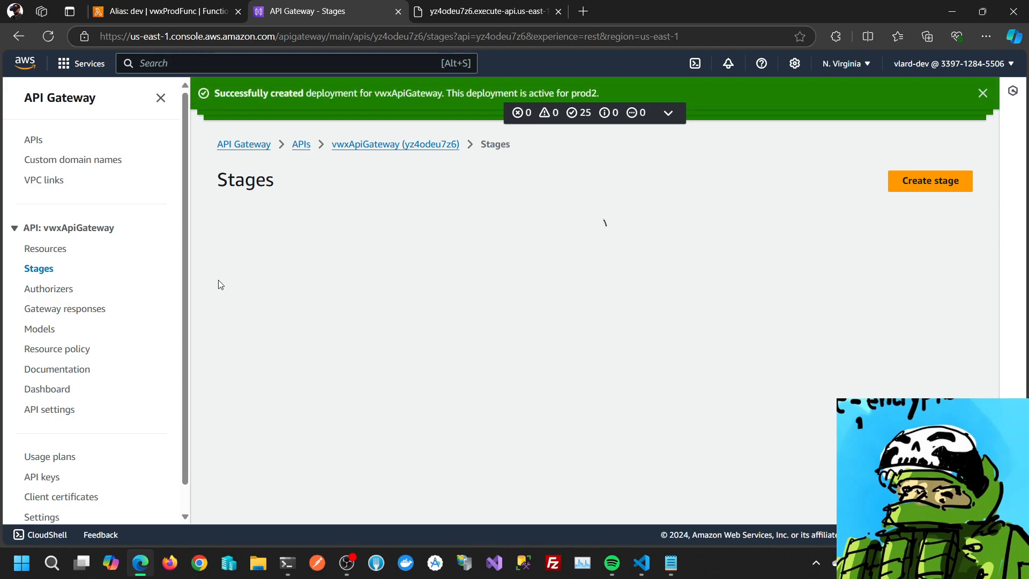
Delete the old prod stage, entering "confirm" to authorise the deletion
left_click(252, 236)
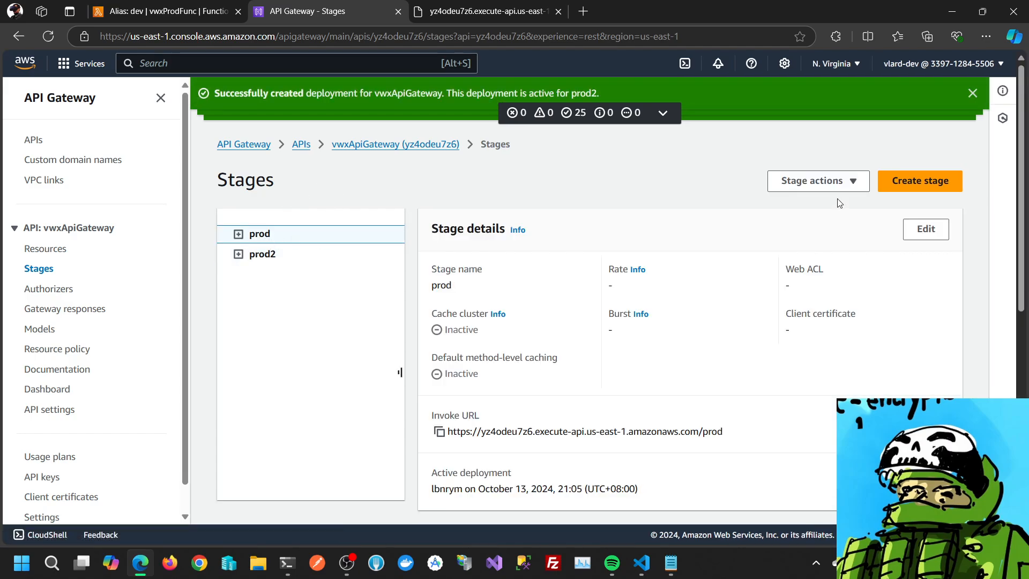
left_click(819, 181)
left_click(806, 264)
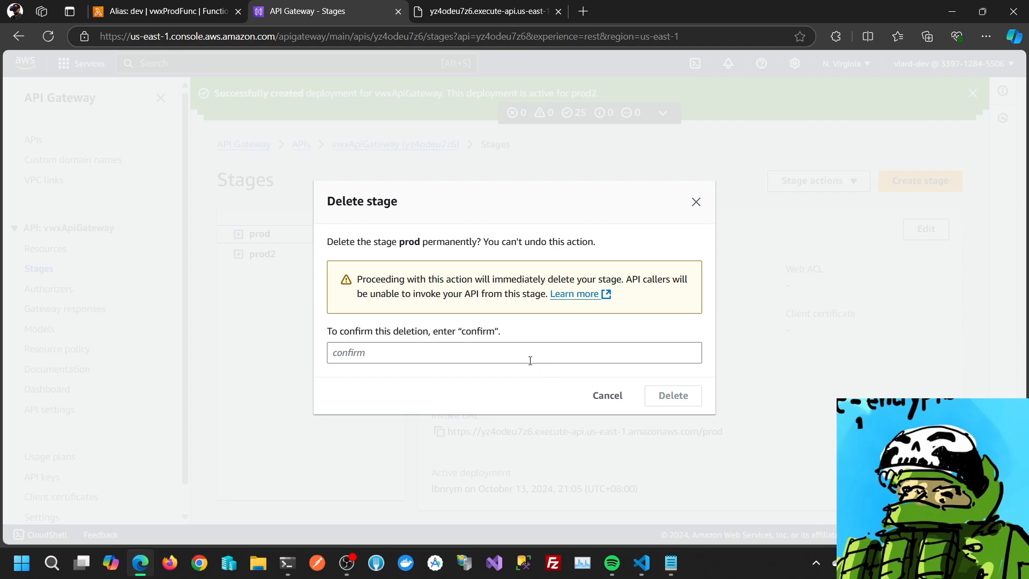
double_click(482, 332)
key("ctrl+c")
left_click(462, 353)
key("ctrl+v")
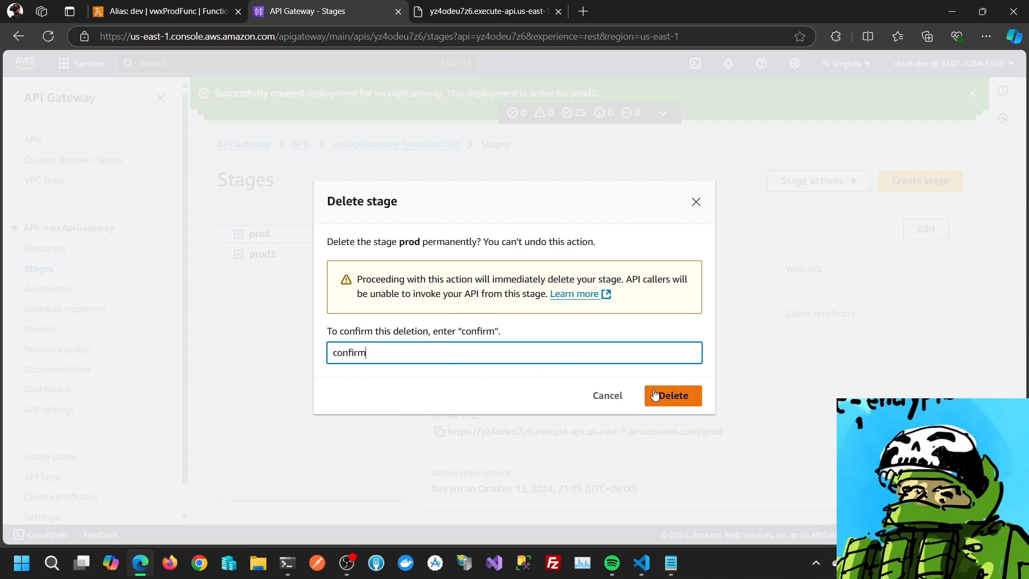
left_click(647, 394)
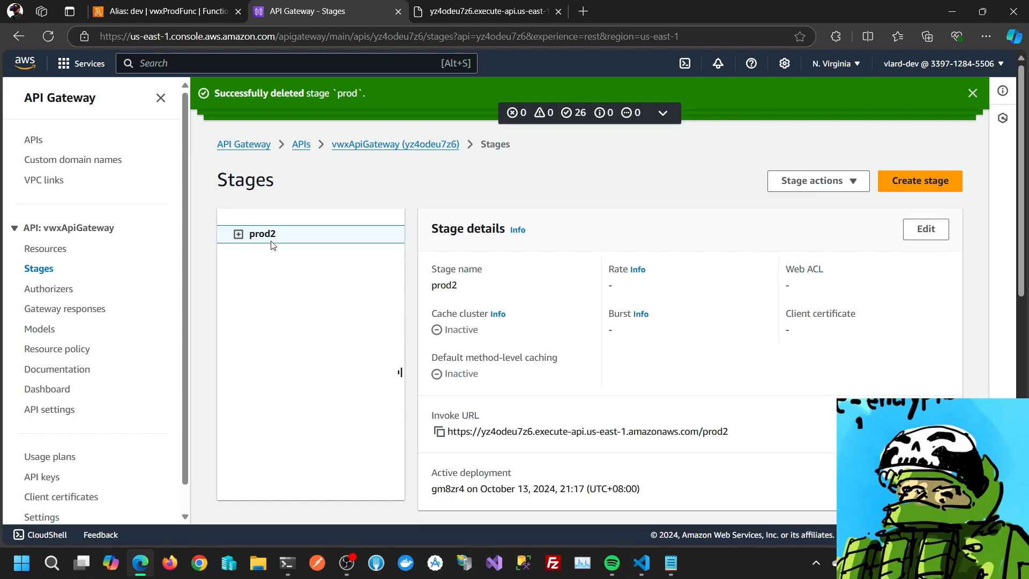
Open the stage variables of prod2 for editing and add a variable named lmbFunc, copying the name from the Notepad command
scroll(719, 344, "down", 8)
scroll(719, 344, "down", 3)
left_click(681, 476)
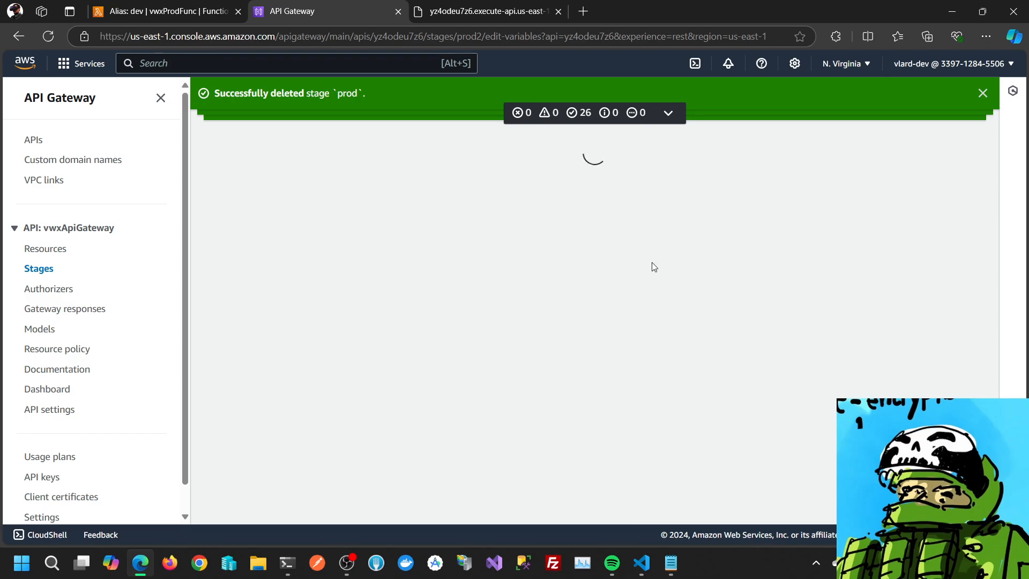
left_click(670, 572)
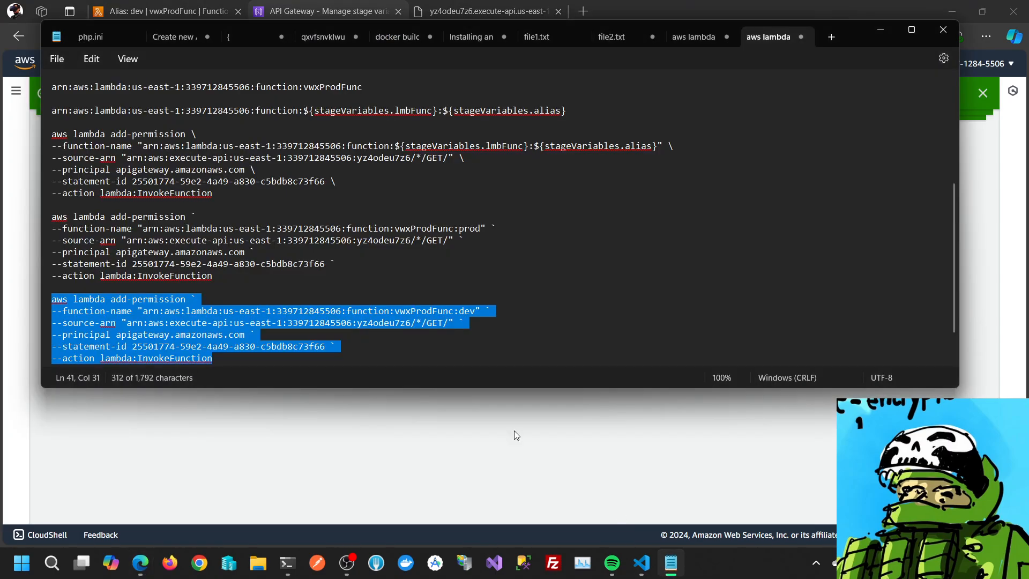
left_click(295, 265)
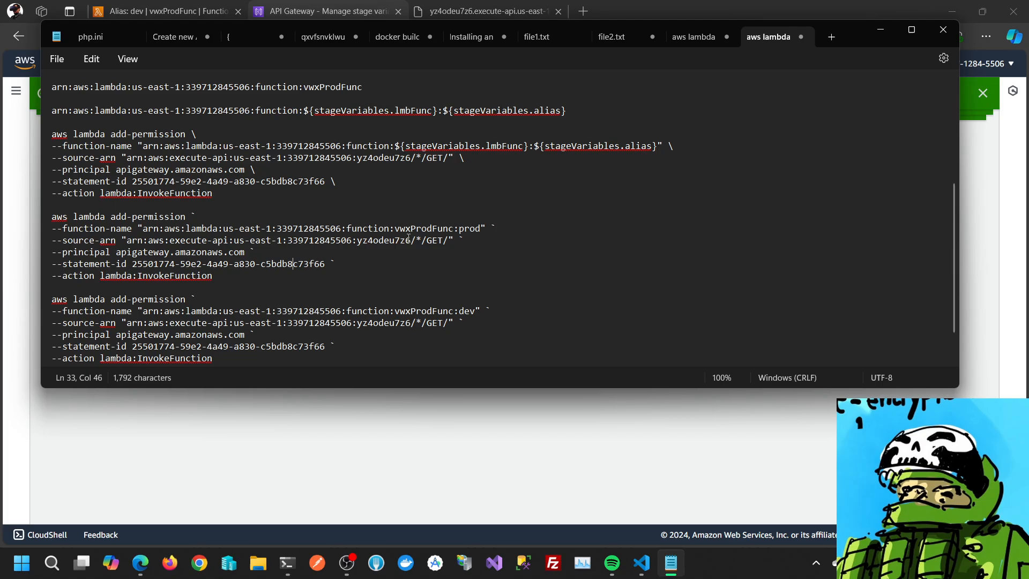
scroll(398, 222, "up", 2)
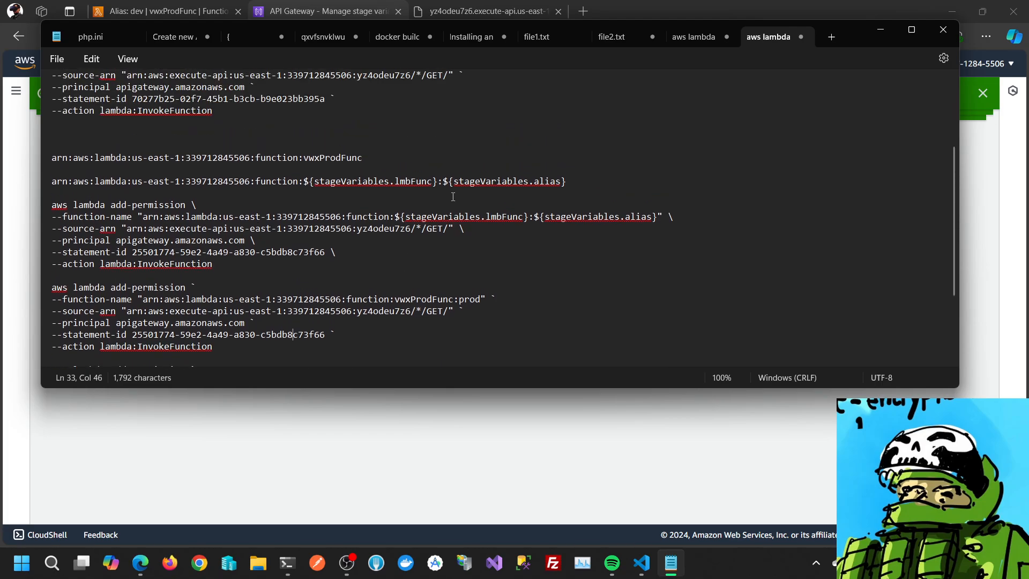
double_click(502, 216)
key("ctrl+c")
key("alt+Tab")
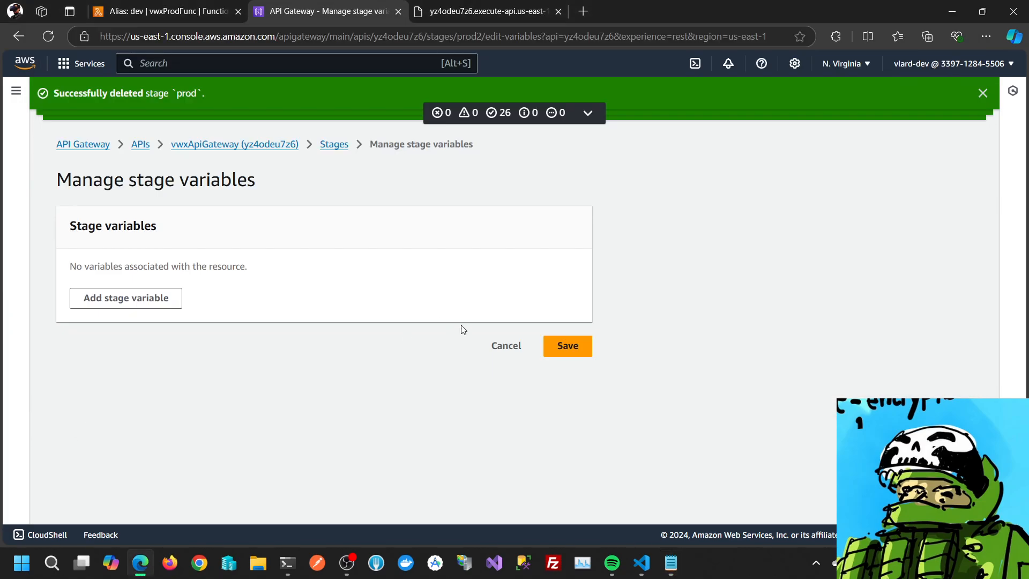
left_click(127, 299)
key("ctrl+v")
Add a second stage variable to prod2, copying its name alias from the Notepad command and giving it the value prod
key("alt+Tab")
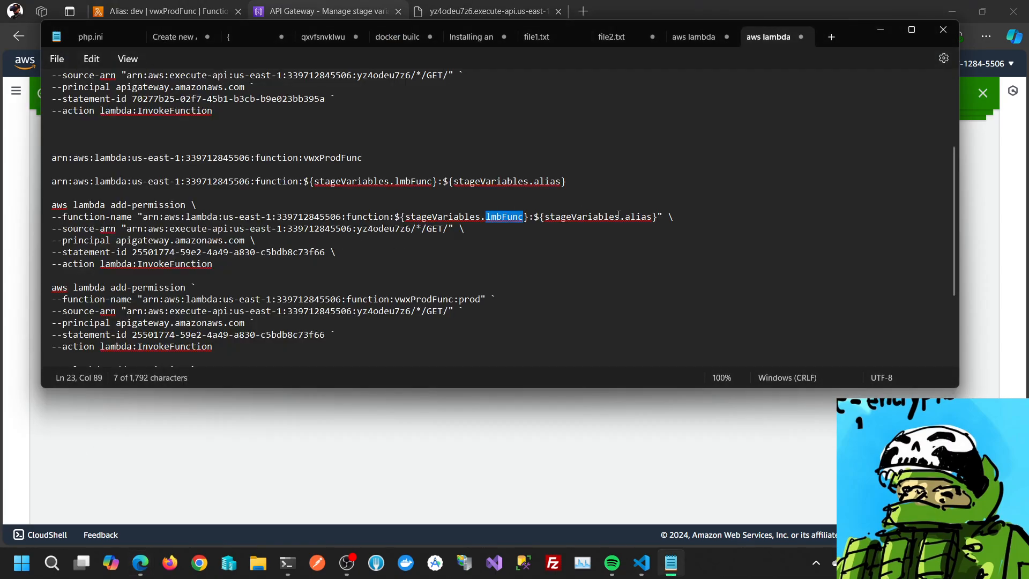
double_click(638, 216)
key("ctrl+c")
key("alt+Tab")
left_click(109, 323)
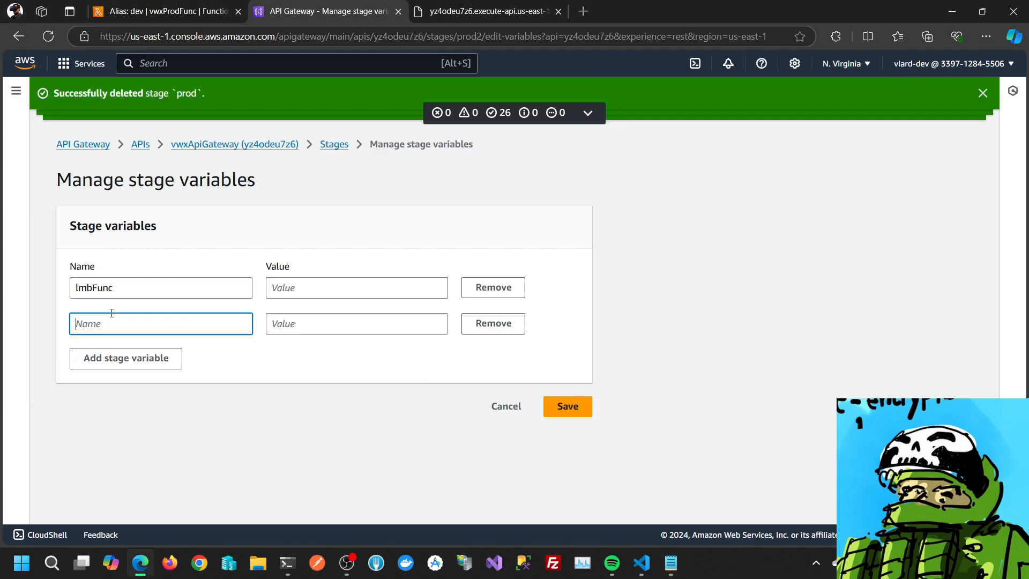
key("ctrl+v")
left_click(309, 323)
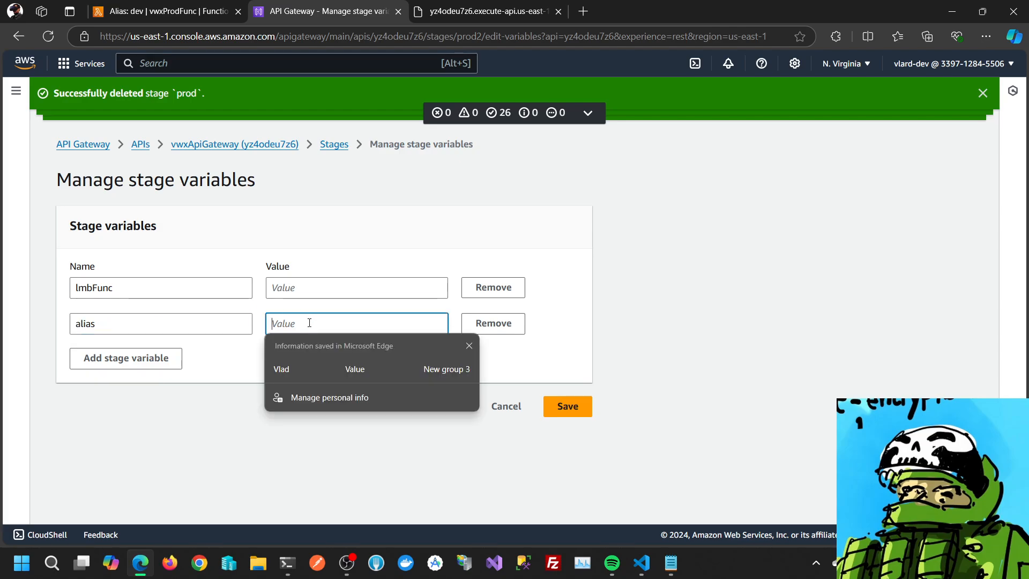
type("prod")
Set the lmbFunc variable's value to vwxProdFunc, copied from the Notepad command, and save the stage variables
left_click(309, 287)
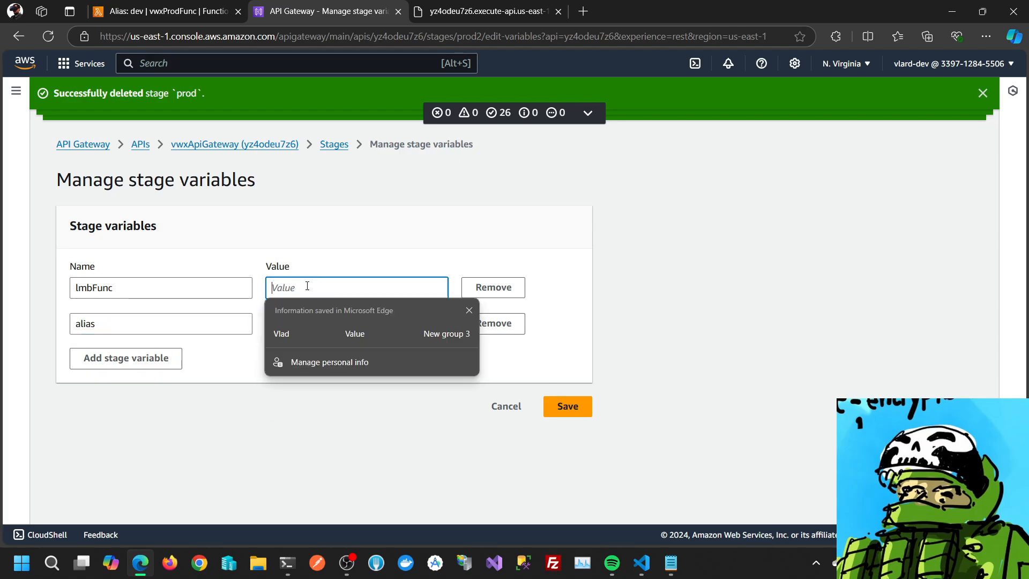
key("alt+Tab")
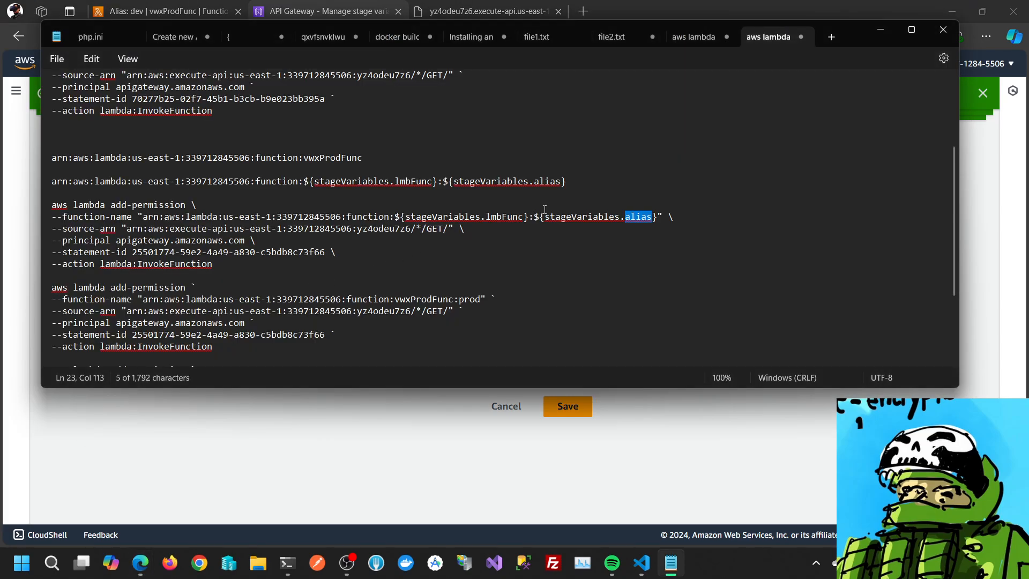
scroll(477, 226, "down", 3)
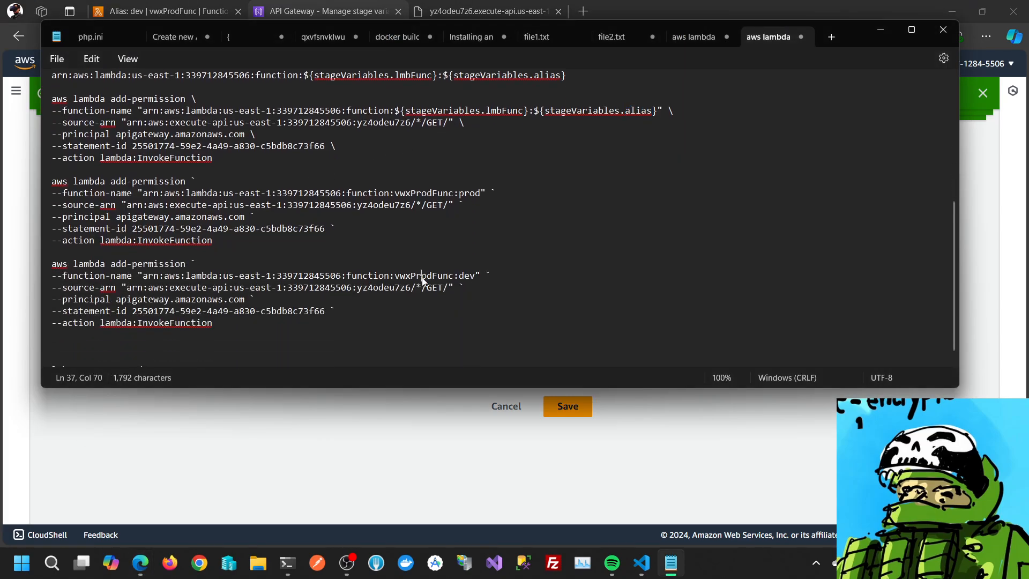
double_click(423, 275)
key("ctrl+c")
key("alt+Tab")
key("ctrl+v")
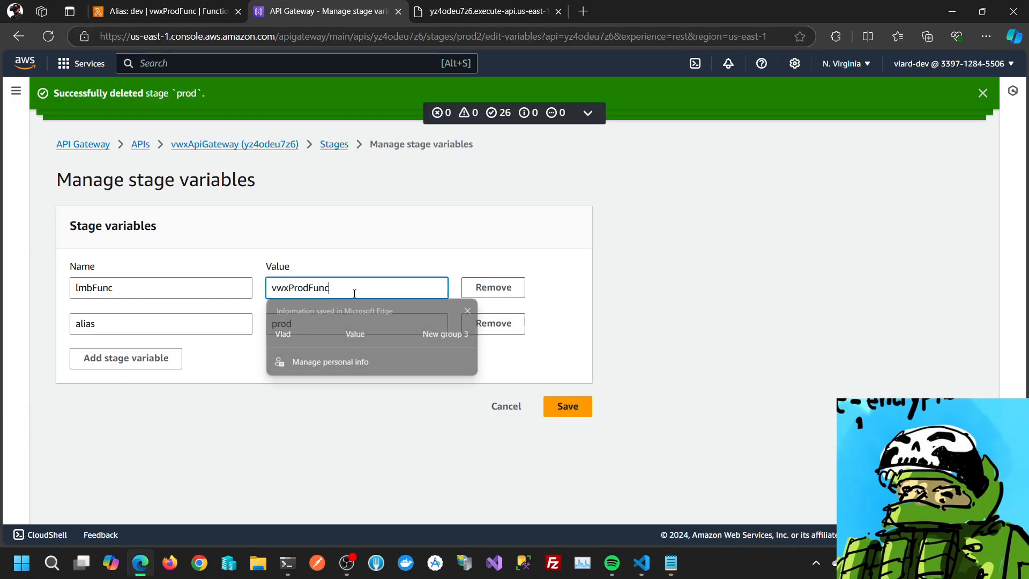
left_click(724, 334)
left_click(568, 408)
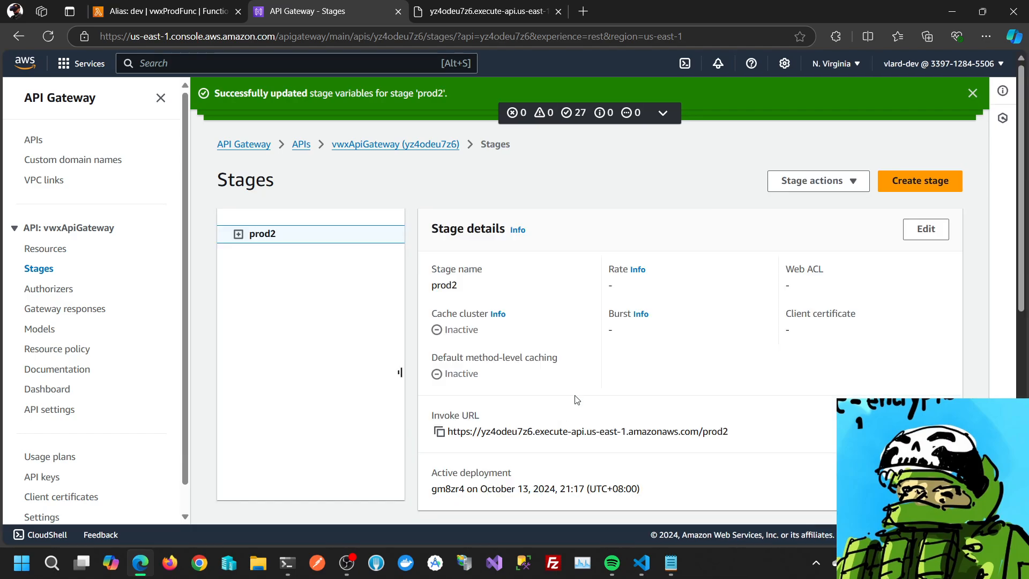
Copy prod2's invoke URL, open it in the browser tab showing the old prod endpoint, and reload it
left_click(439, 431)
left_click(456, 8)
left_click(456, 37)
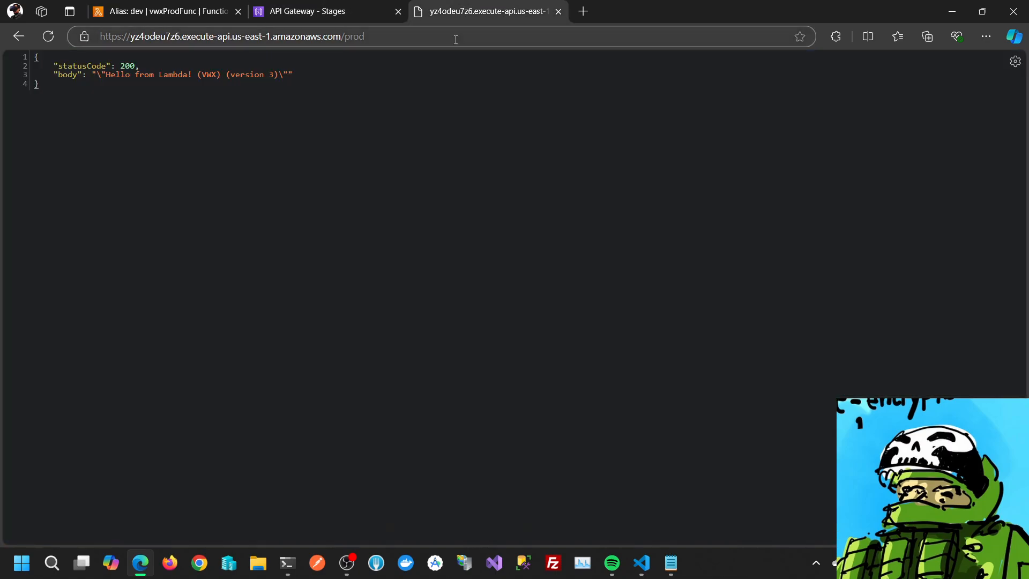
key("ctrl+v")
key("Return")
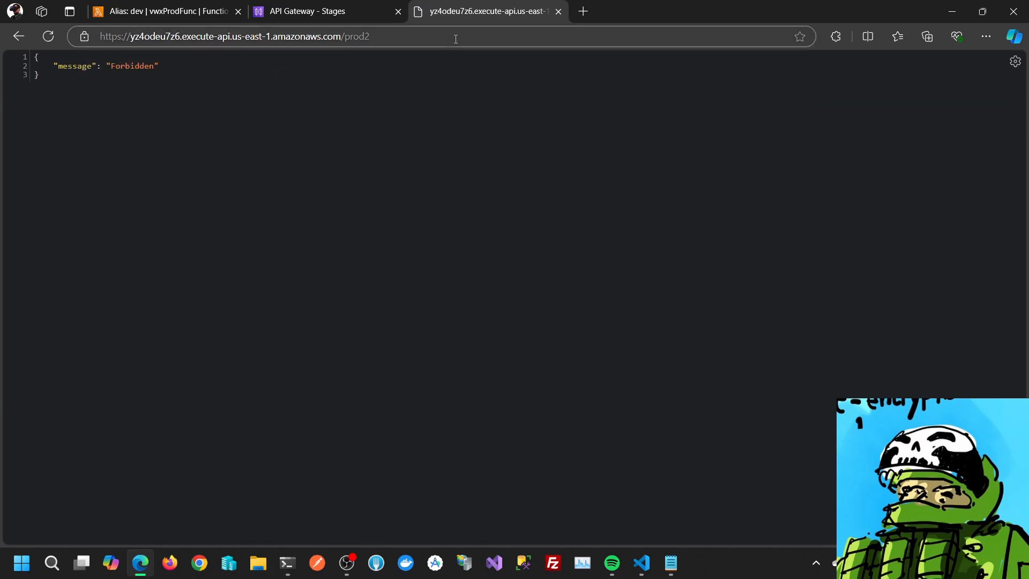
left_click(473, 38)
key("Return")
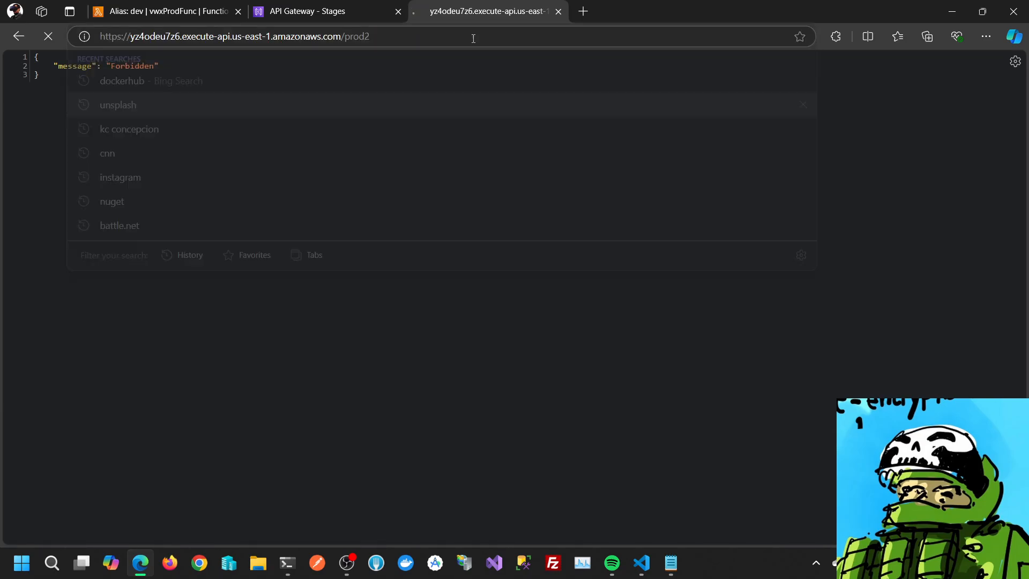
Try to grant the invoke permission again for vwxProdFunc's dev alias by running the add-permission command from Notepad in PowerShell
left_click(674, 573)
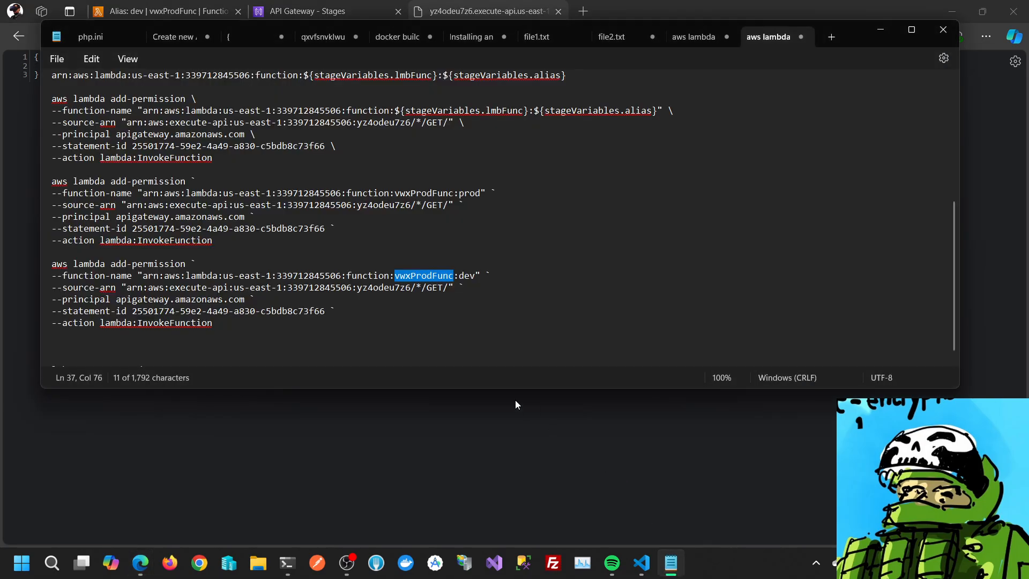
left_click(322, 323)
left_click_drag(244, 324, 15, 266)
left_click(287, 563)
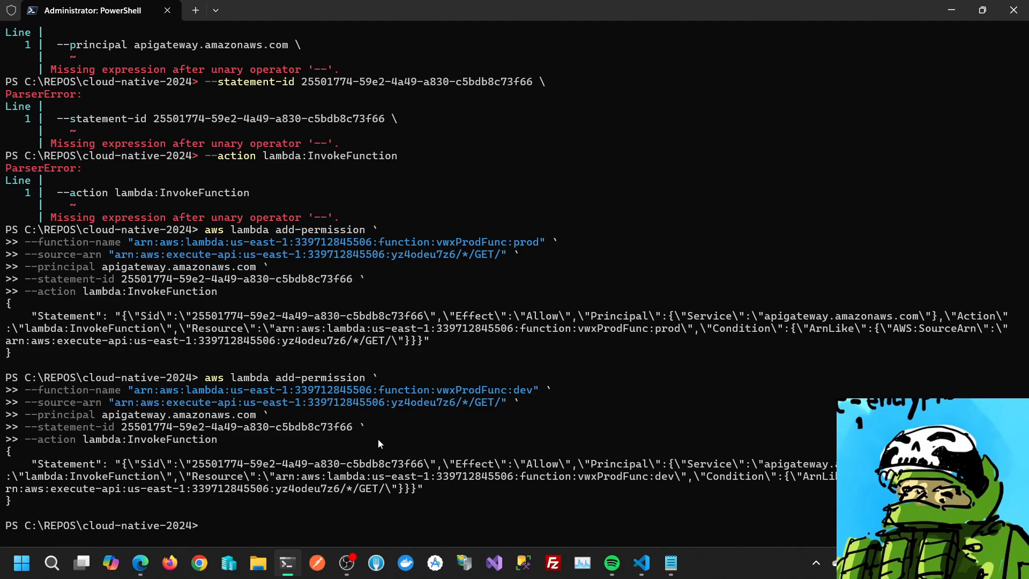
key("ctrl+v")
left_click(433, 372)
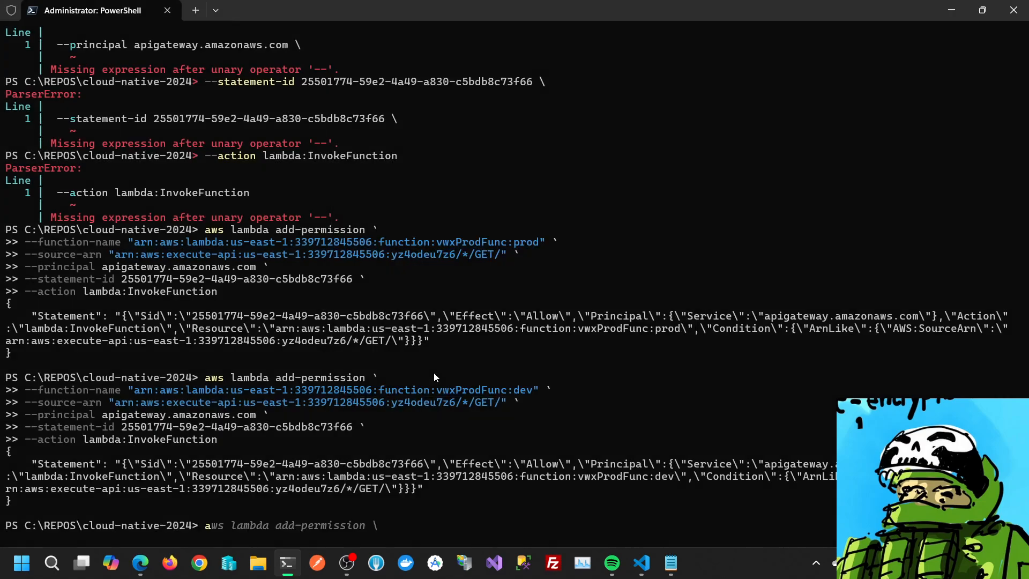
key("Return")
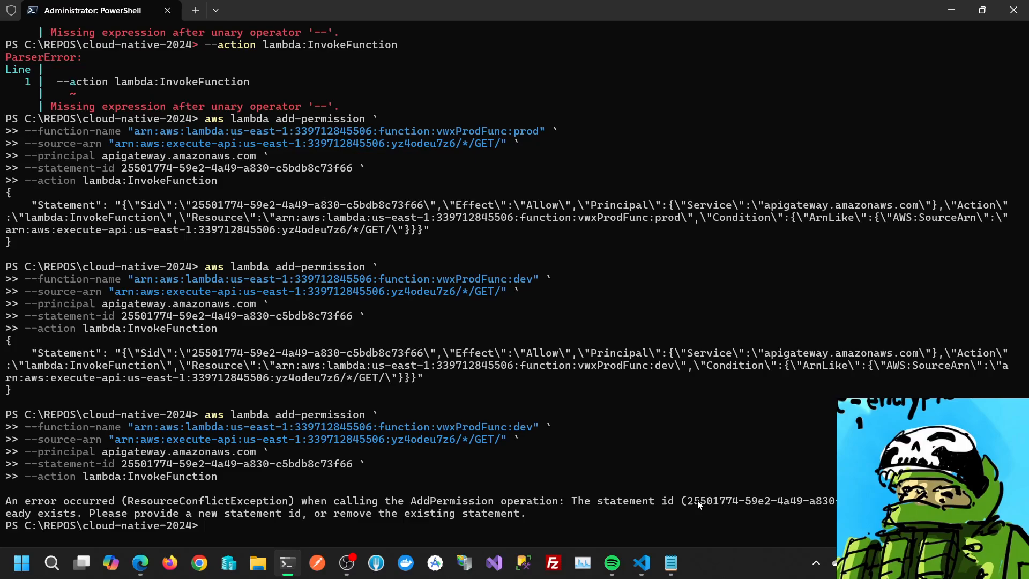
Switch back to the browser and keep reloading the prod2 endpoint to check the response from the Lambda function
left_click(140, 562)
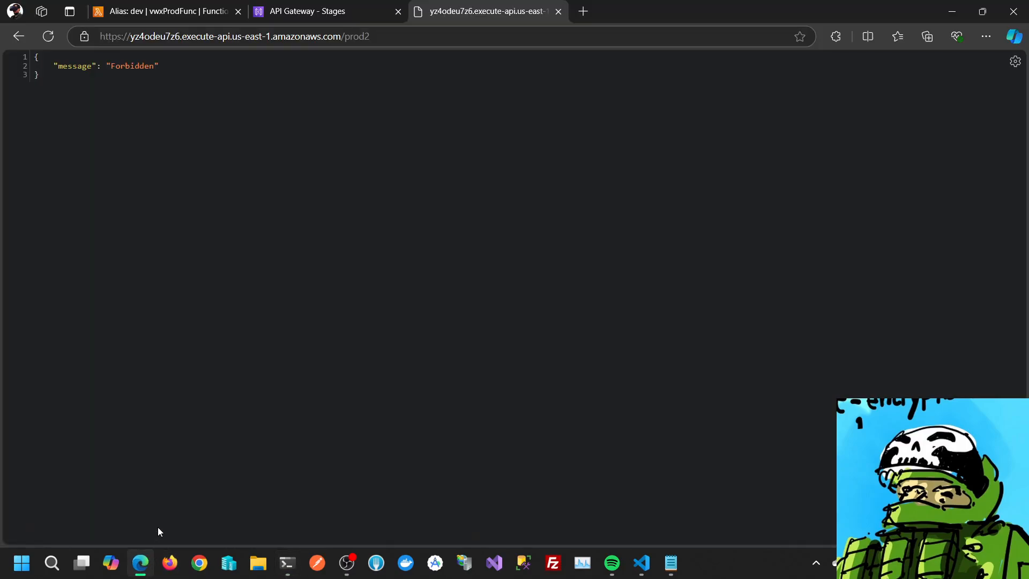
key("F5")
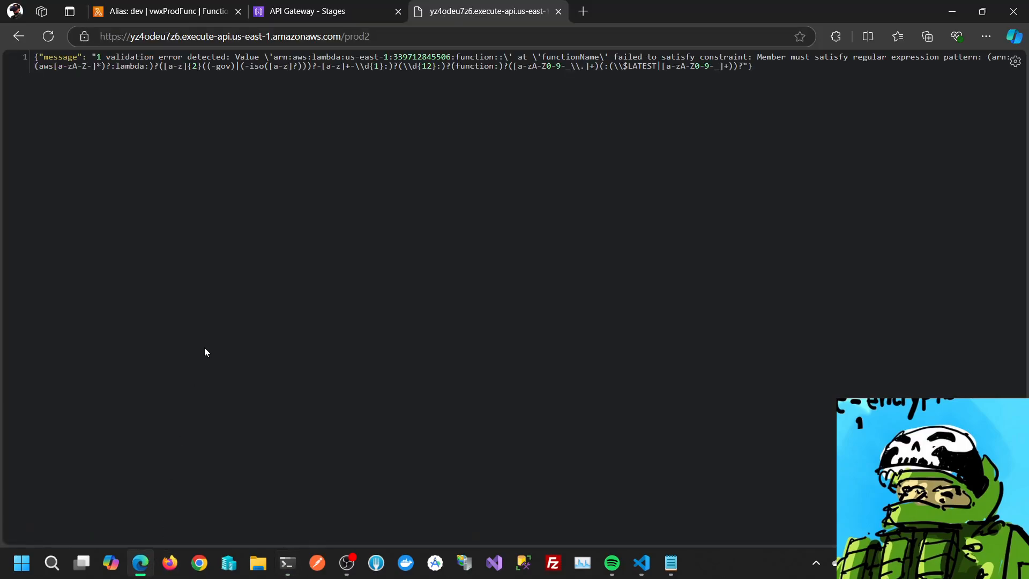
key("F5")
key("F5")
key("F5")
key("F5")
key("F5")
key("F5")
key("F5")
key("F5")
key("F5")
key("F5")
left_click(587, 16)
left_click_drag(587, 16, 589, 33)
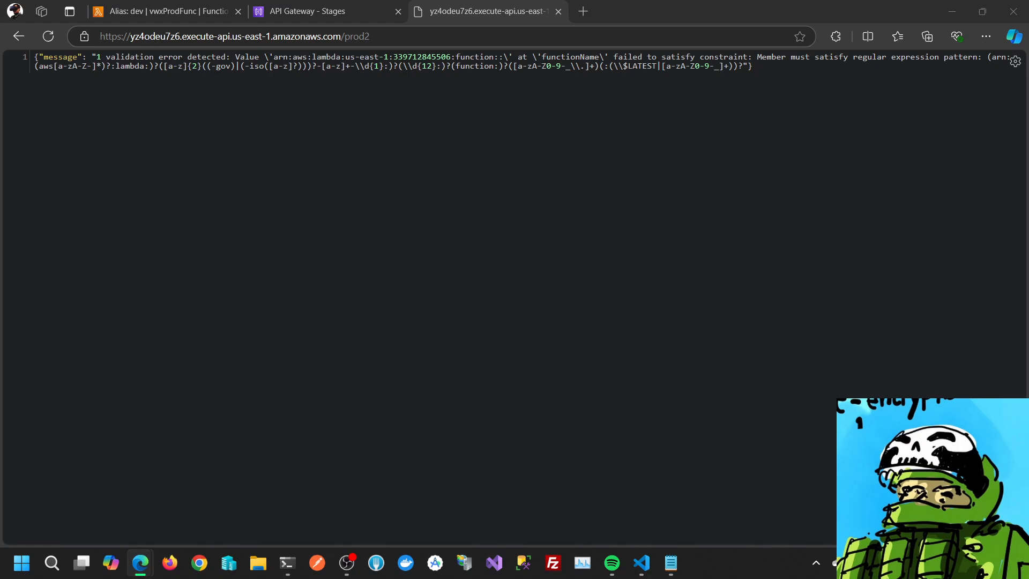
left_click(54, 40)
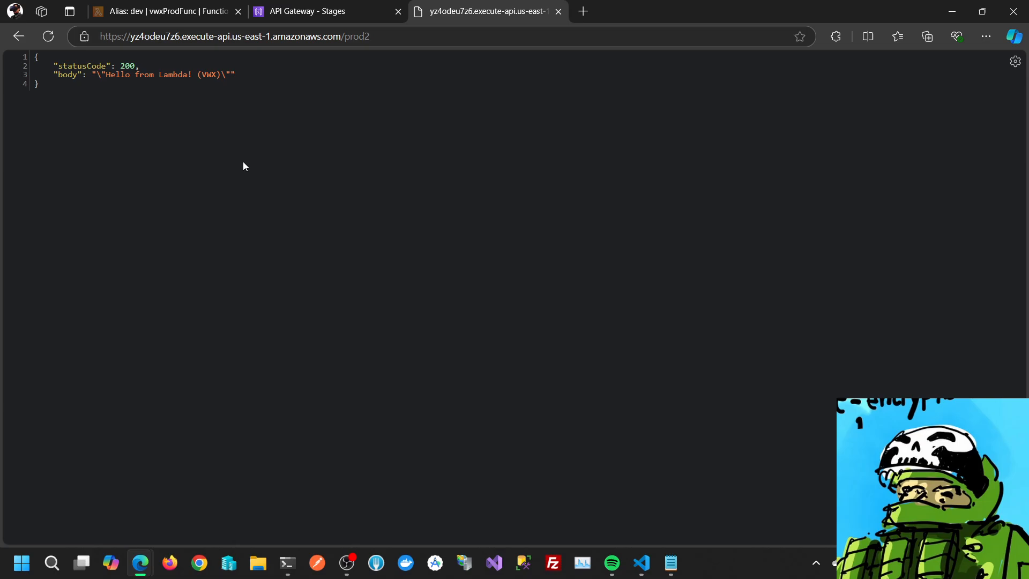
Set prod2's alias stage variable to dev in API Gateway and save the change
left_click(322, 11)
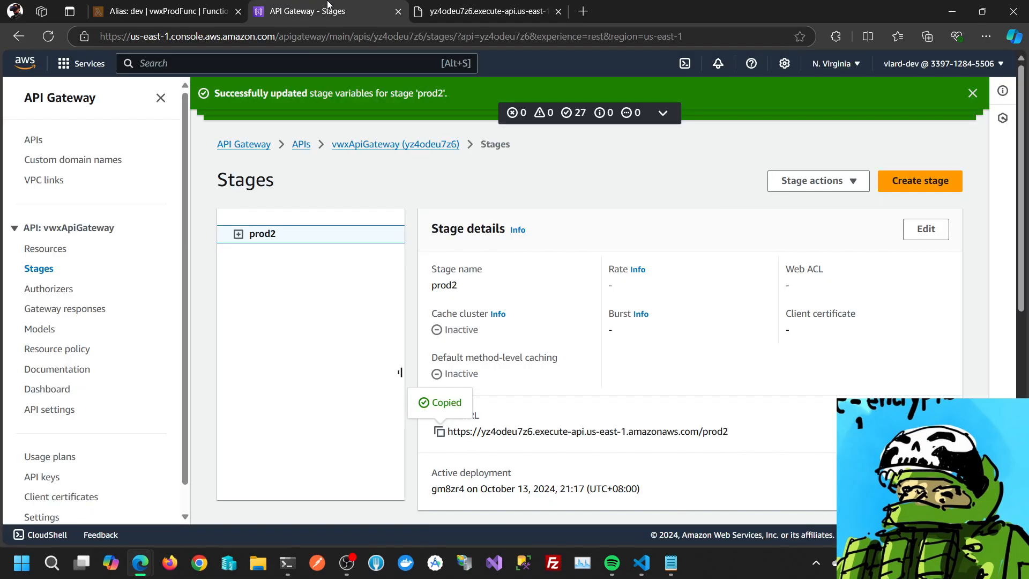
scroll(682, 344, "down", 8)
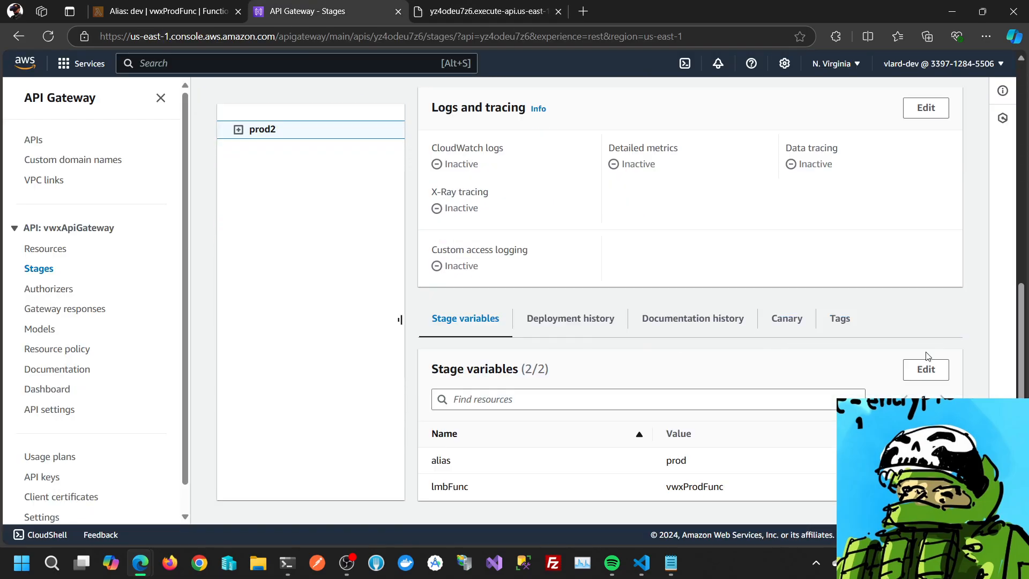
left_click(914, 369)
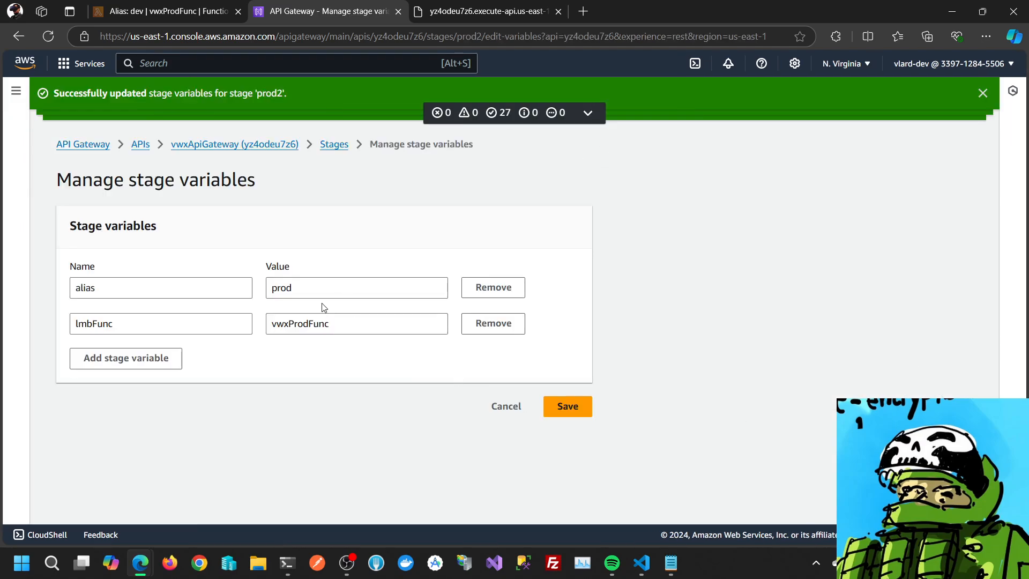
left_click_drag(310, 290, 250, 293)
type("dev")
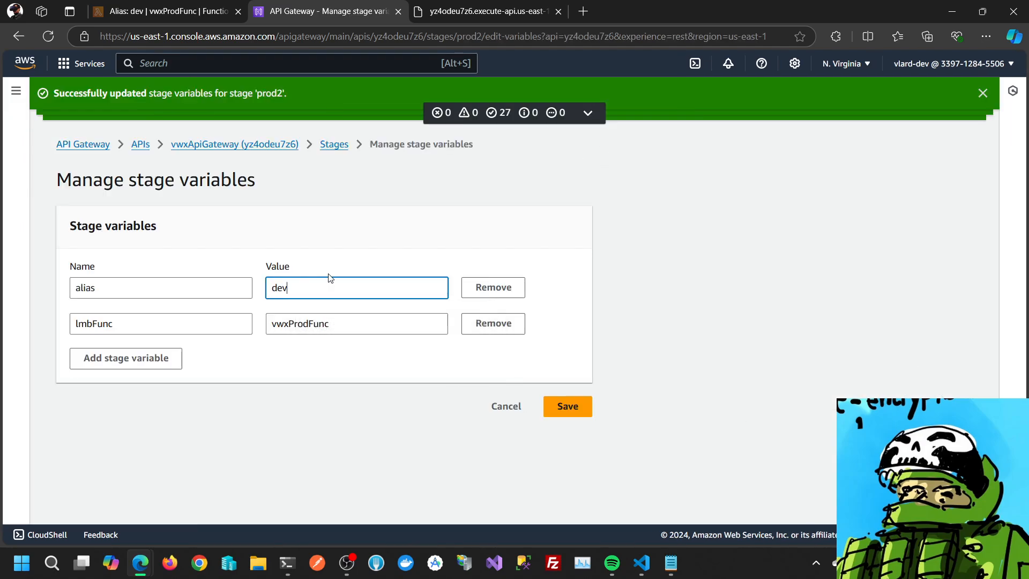
left_click(566, 405)
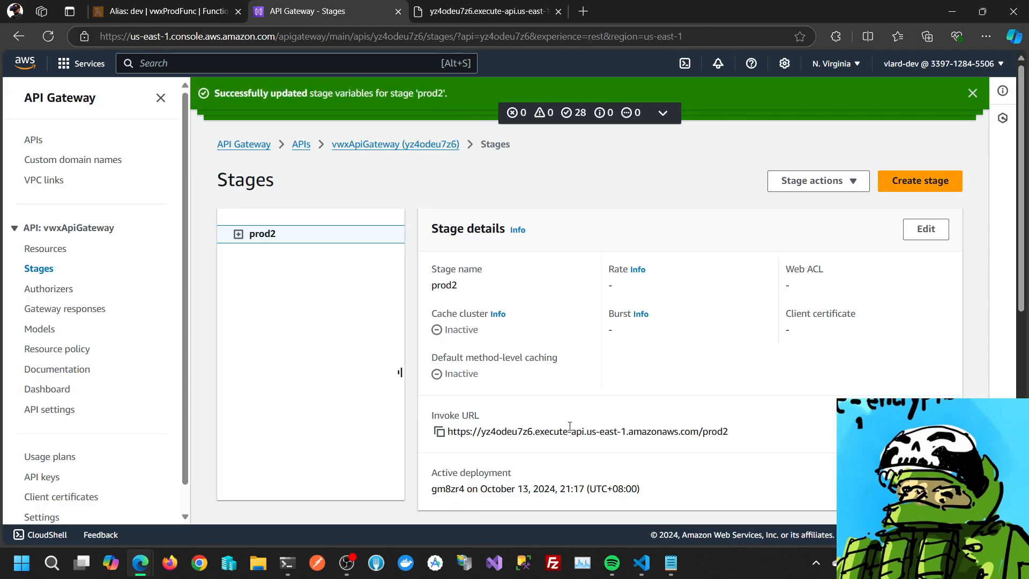
Reload the prod2 endpoint several times to check the response for the dev alias
left_click(429, 12)
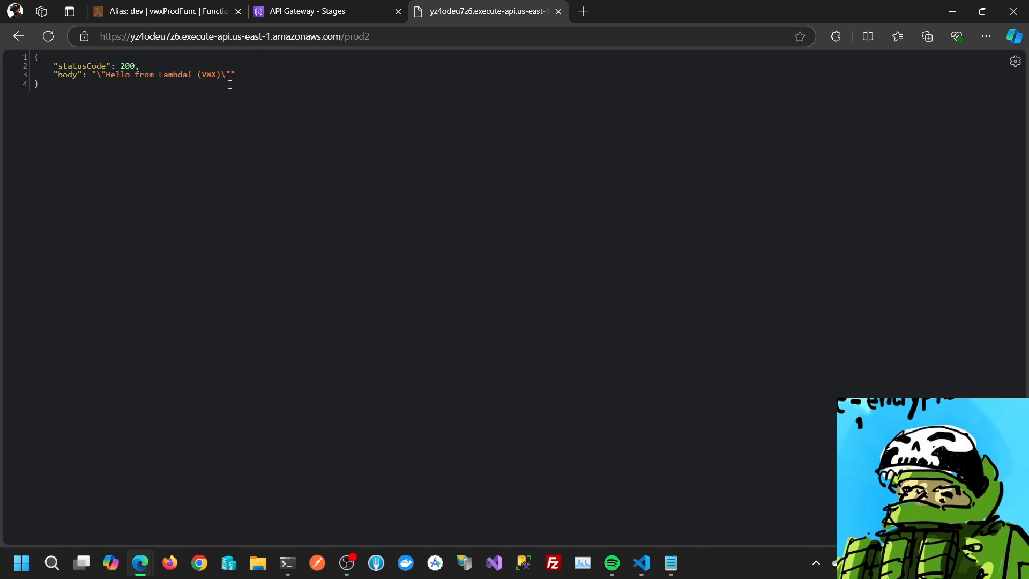
left_click(440, 36)
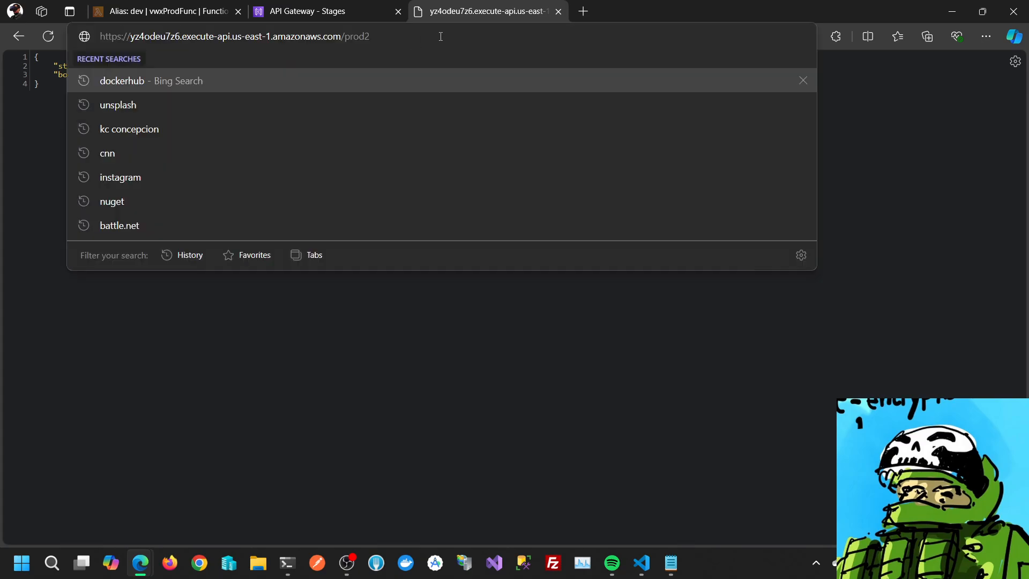
key("Return")
key("F5")
key("F5")
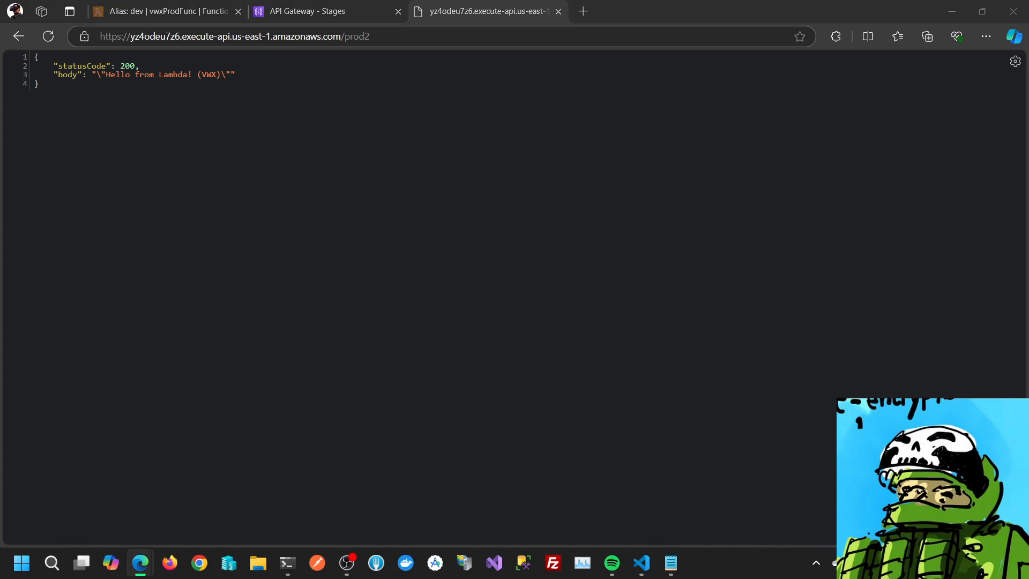
left_click(652, 567)
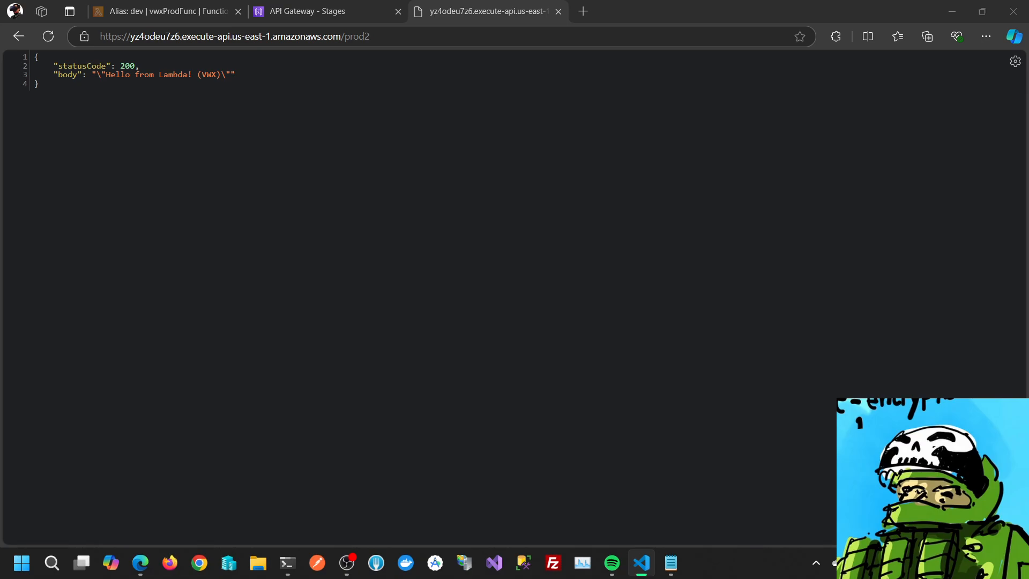
left_click(52, 38)
Open the API Gateway list of APIs and copy vwxApiGateway's ID for use in a CLI command
left_click(266, 7)
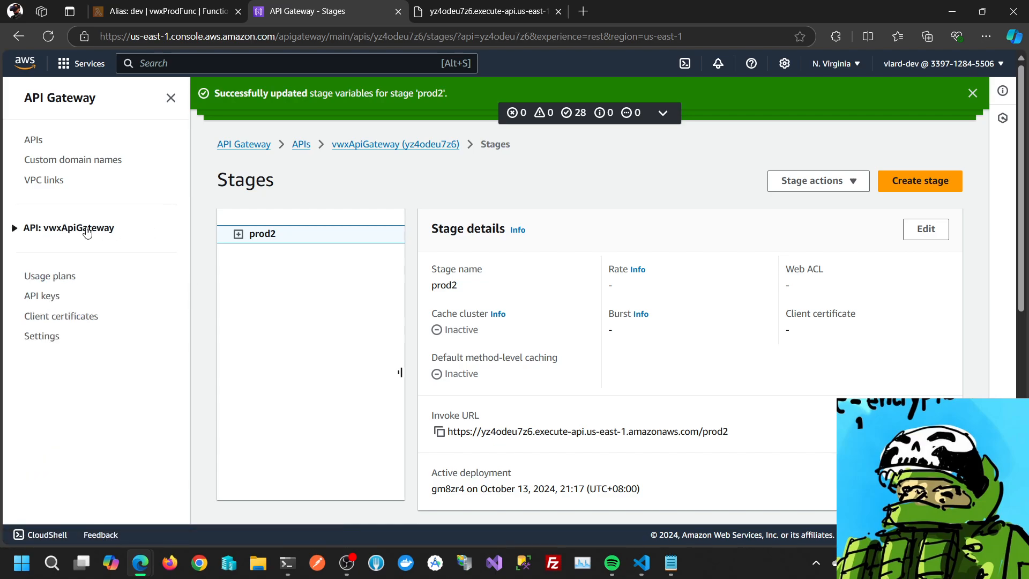
left_click(301, 144)
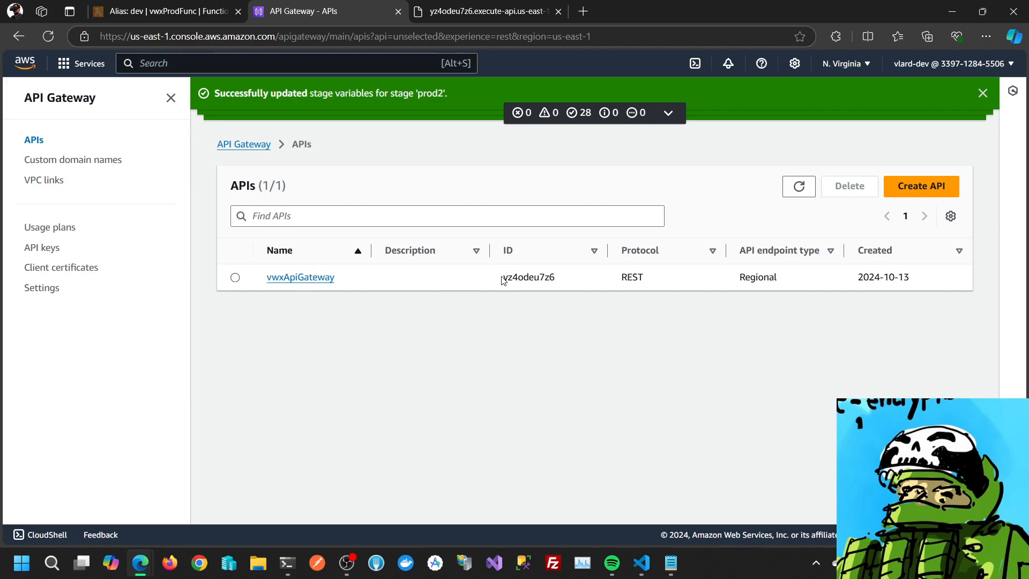
left_click_drag(501, 276, 556, 281)
key("ctrl+c")
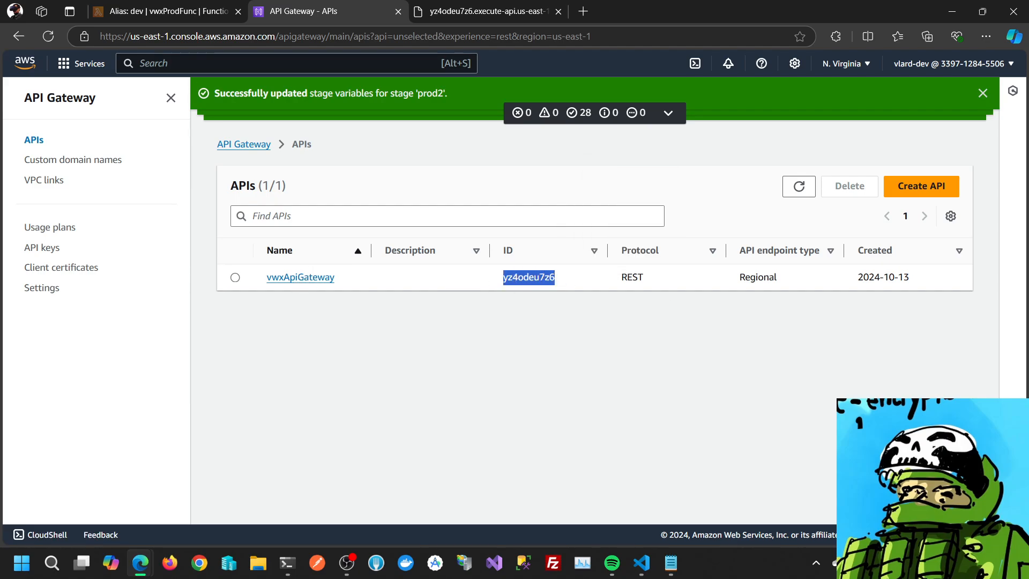
key("alt+Tab")
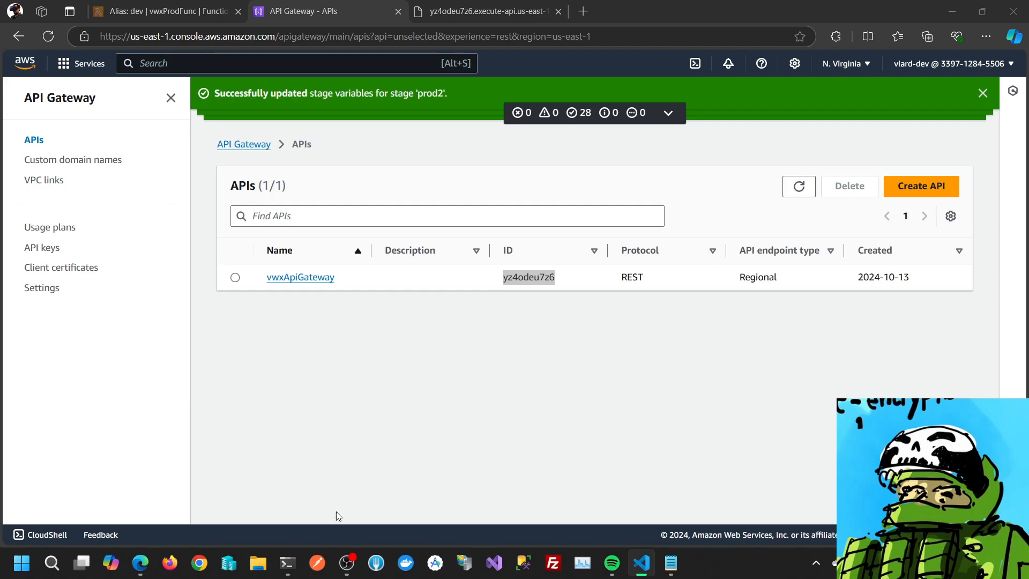
Clear the PowerShell console and run aws apigateway get-resources --rest-api-id yz4odeu7z6 --region us-east-1
left_click(287, 563)
key("ctrl+l")
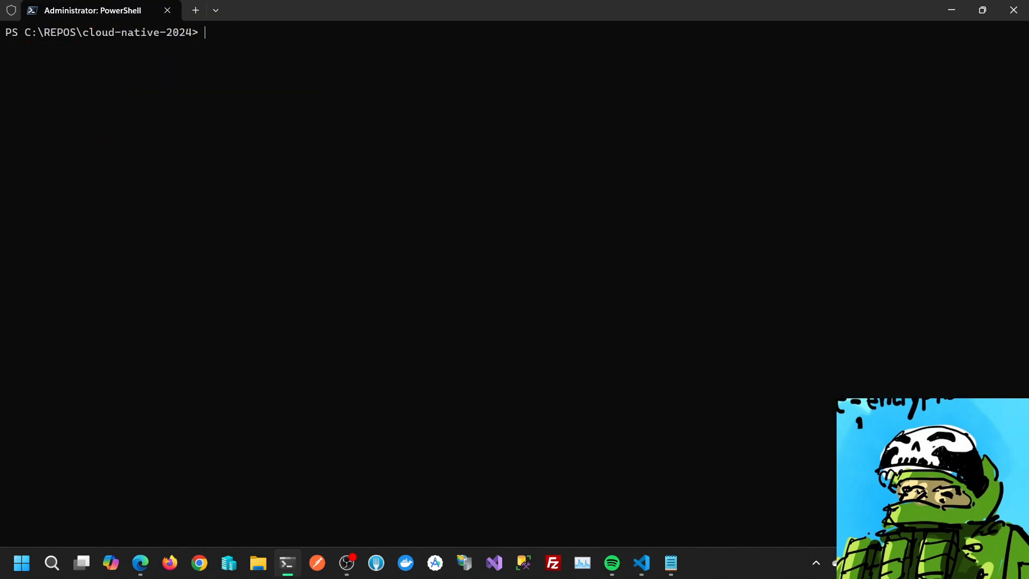
key("ctrl+v")
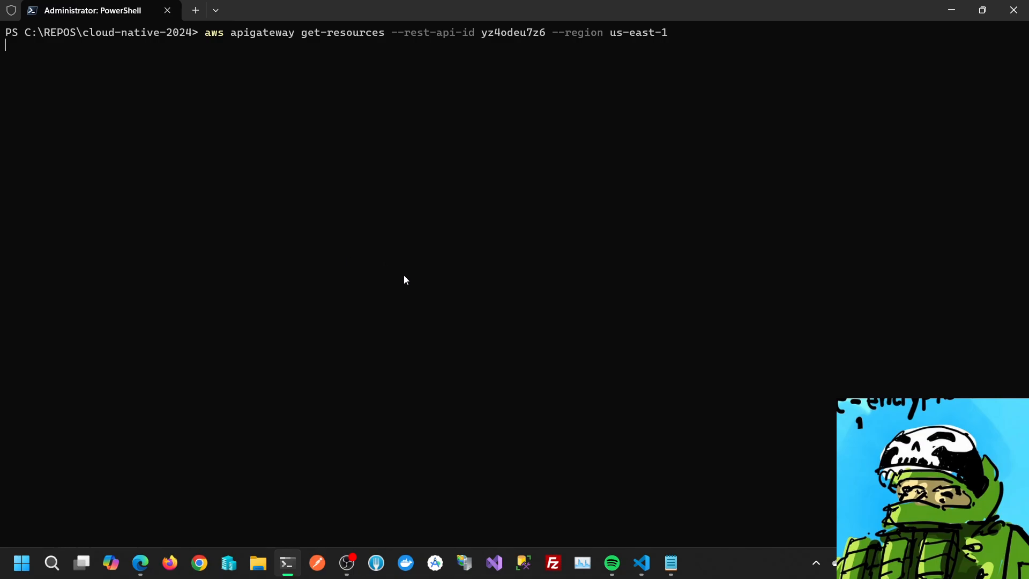
key("Return")
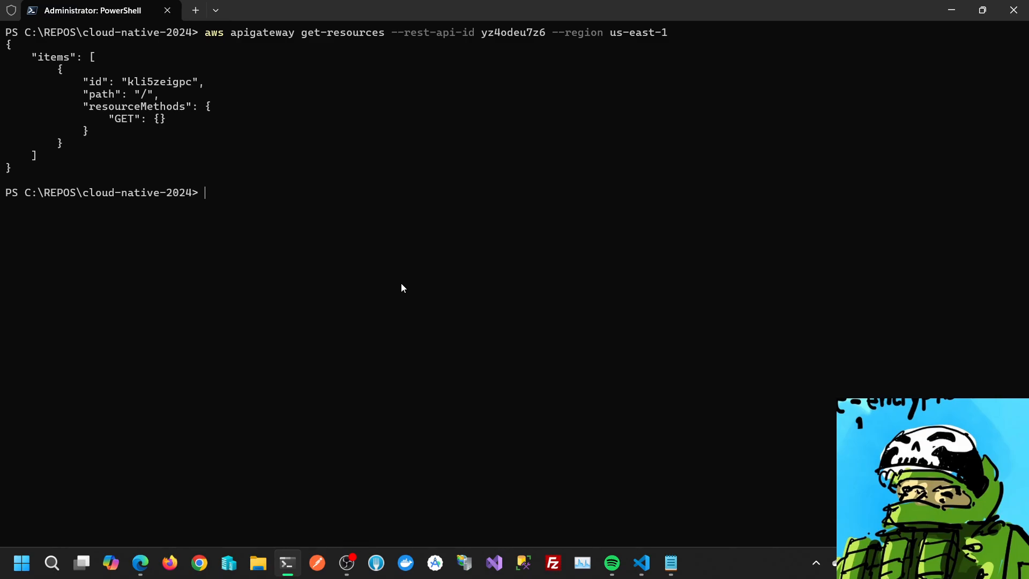
Switch to the browser and reload the prod2 endpoint to check its response with the dev alias
mouse_move(141, 563)
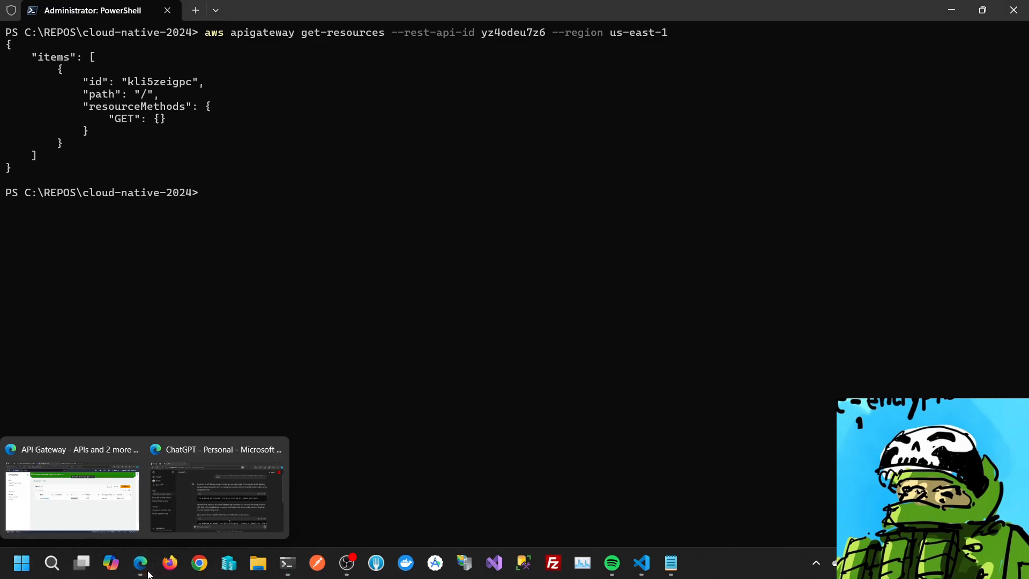
left_click(127, 510)
key("ctrl+Tab")
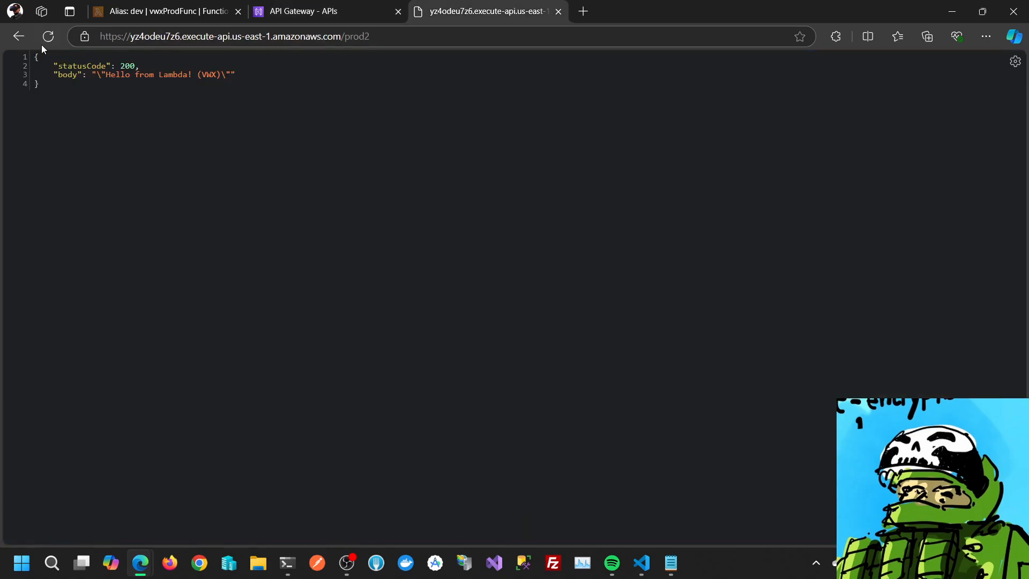
left_click(47, 36)
Set the alias stage variable of vwxApiGateway's prod2 stage to prod and save the change
left_click(341, 5)
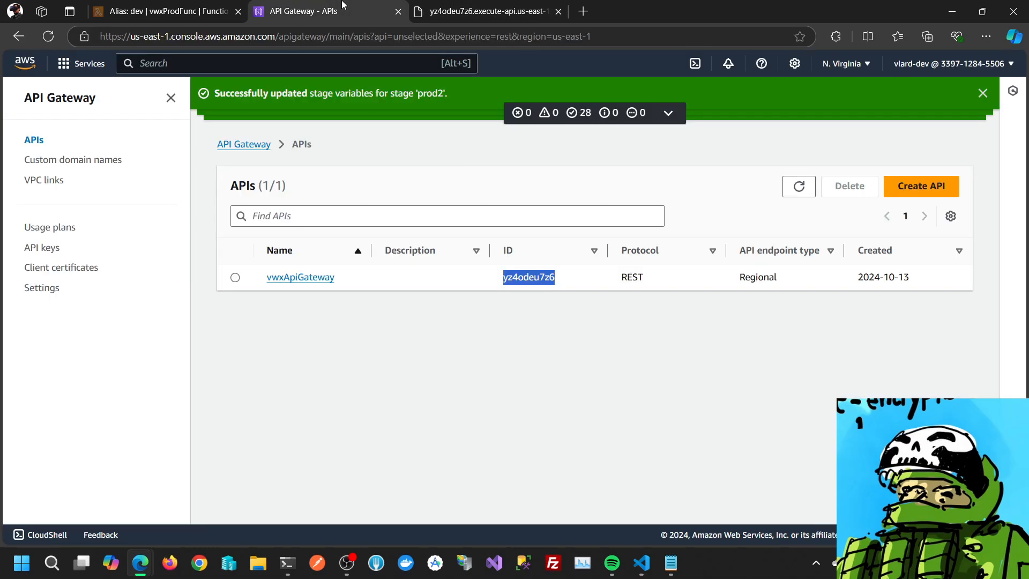
left_click(318, 278)
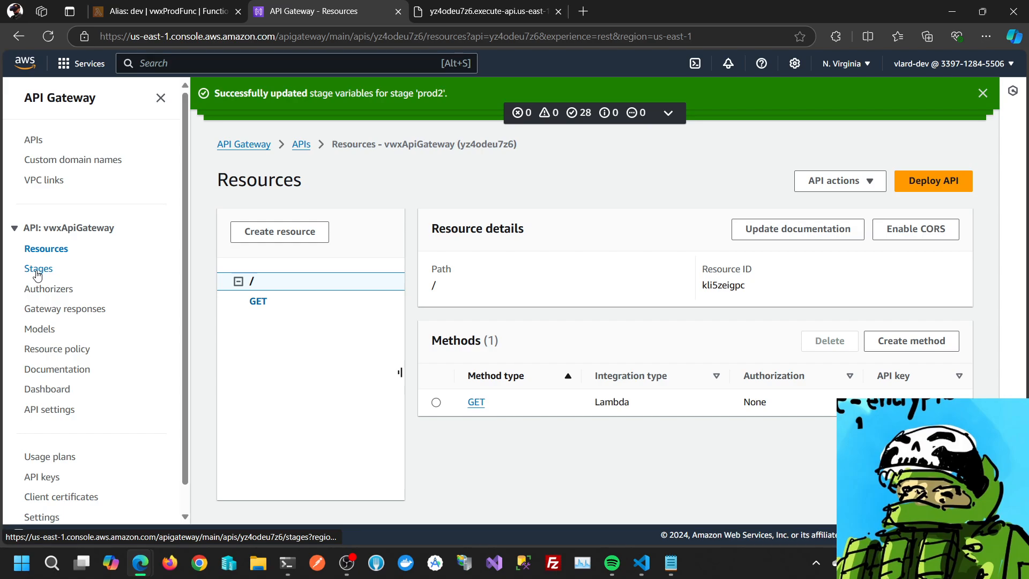
left_click(37, 274)
scroll(496, 453, "down", 9)
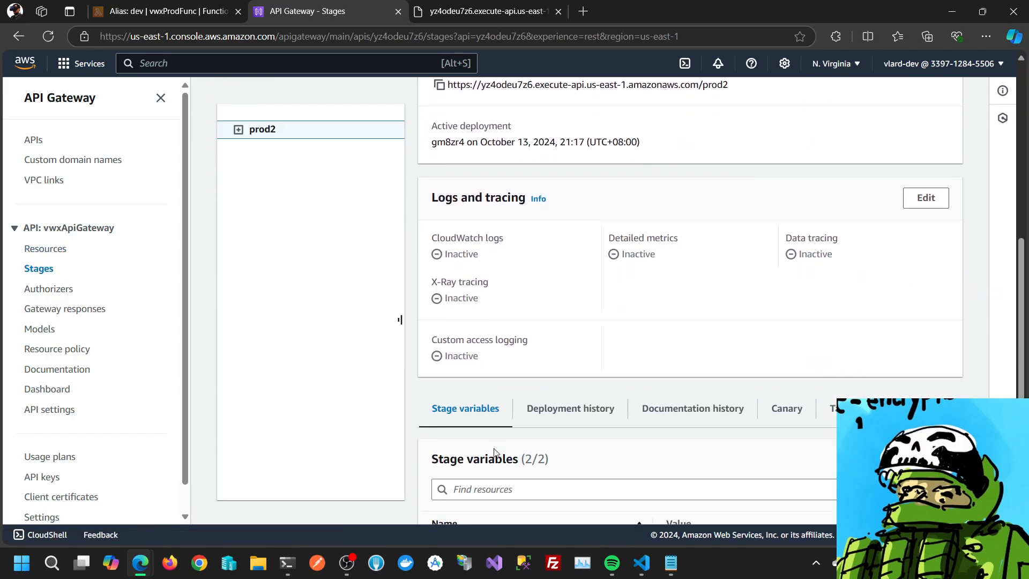
left_click(925, 369)
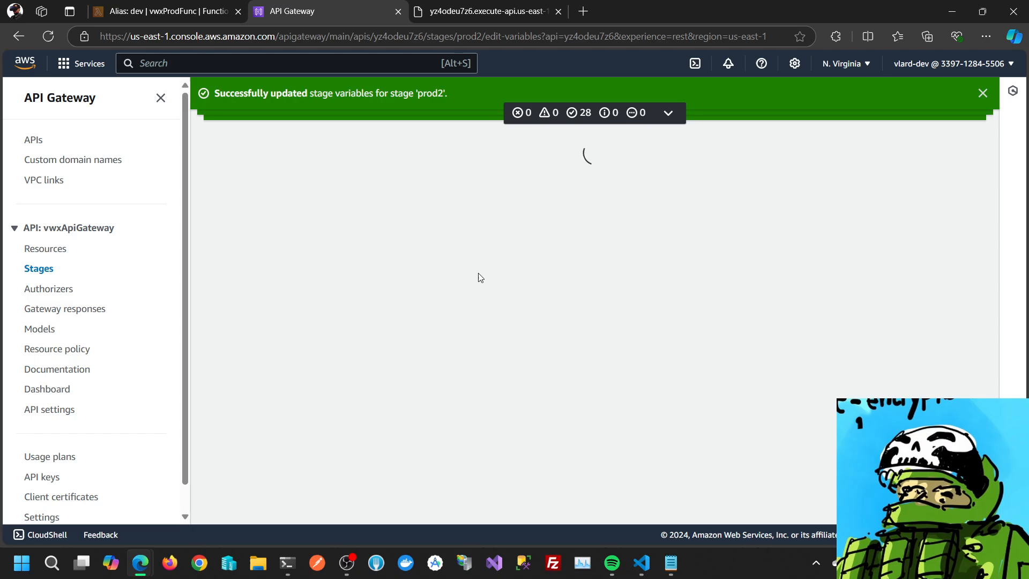
double_click(279, 287)
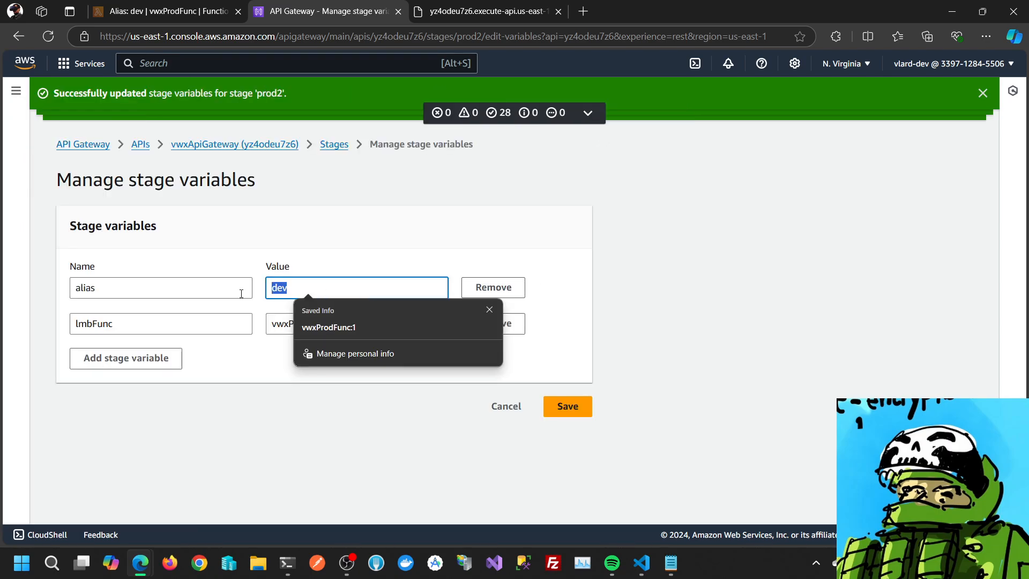
type("prod")
left_click(589, 415)
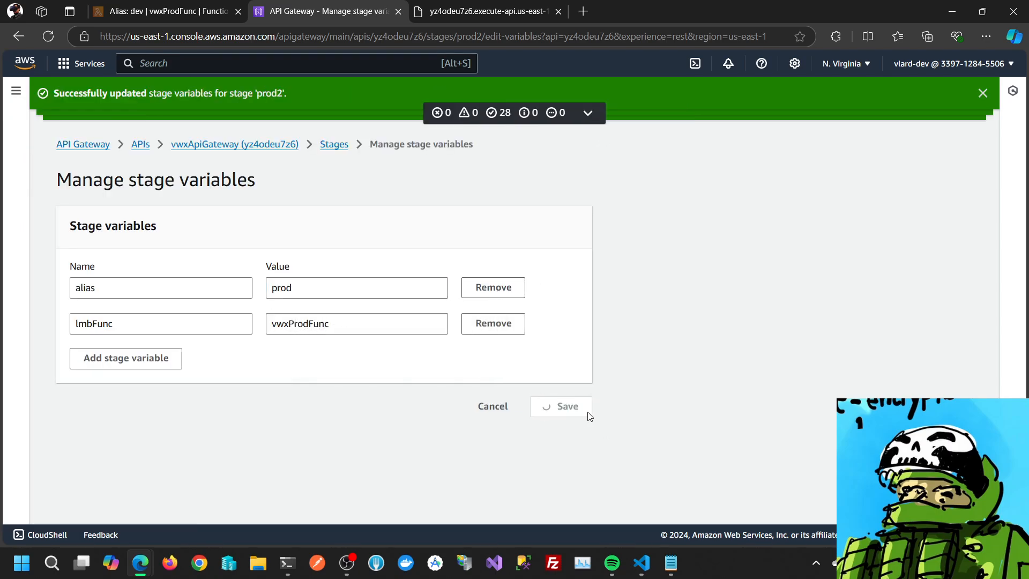
Reload the prod2 endpoint several times to check the response for the prod alias
left_click(493, 6)
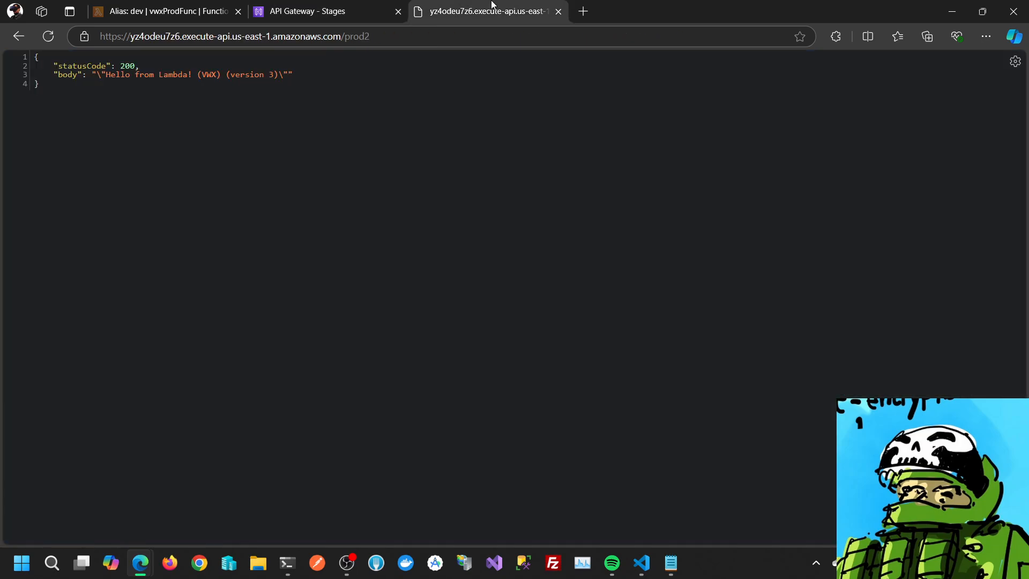
left_click(49, 36)
left_click(51, 37)
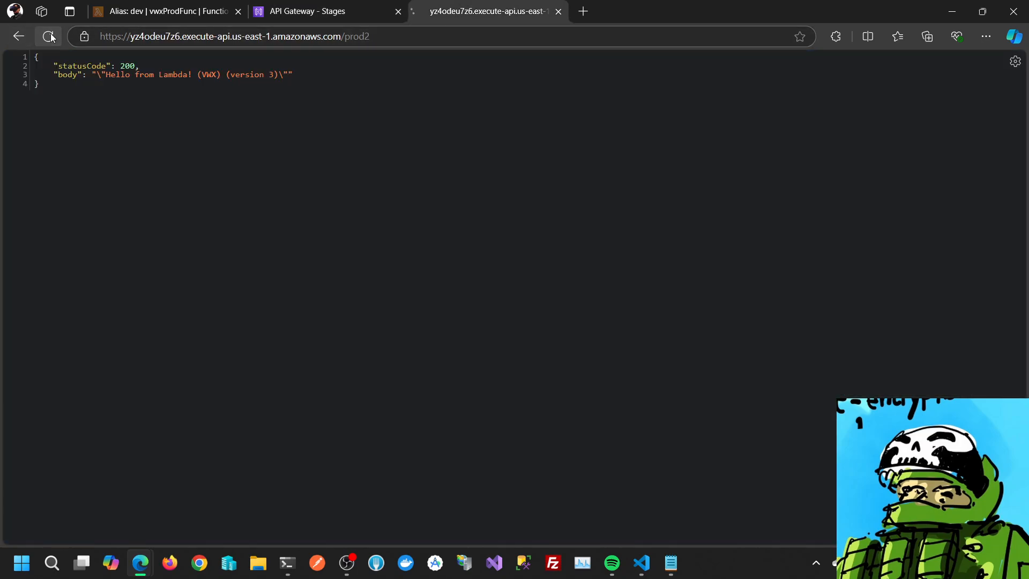
left_click(51, 36)
left_click(51, 36)
Run aws apigateway get-resources --rest-api-id yz4odeu7z6 --region us-east-1 again in PowerShell and examine the returned resource ID
left_click(287, 563)
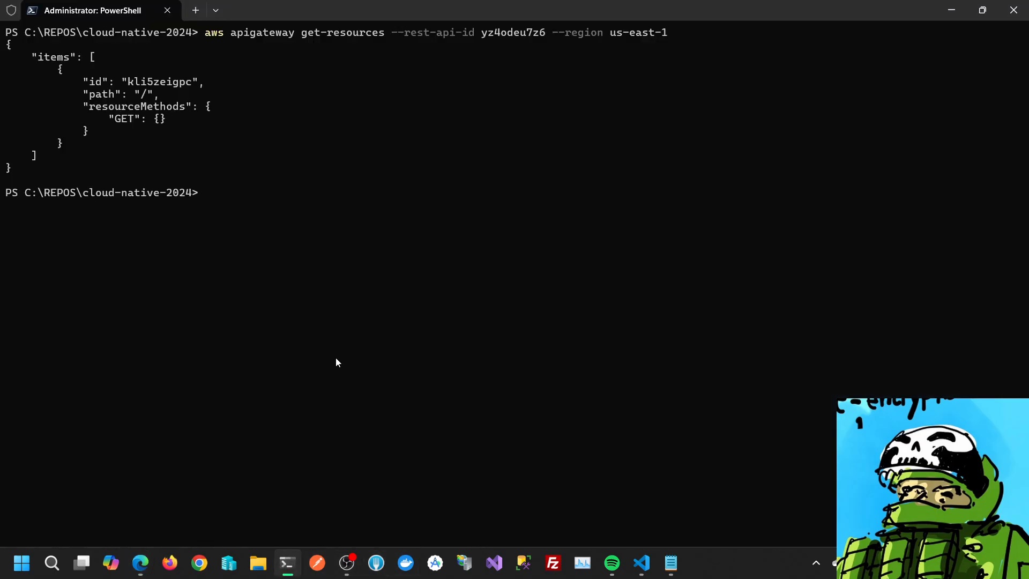
key("Up")
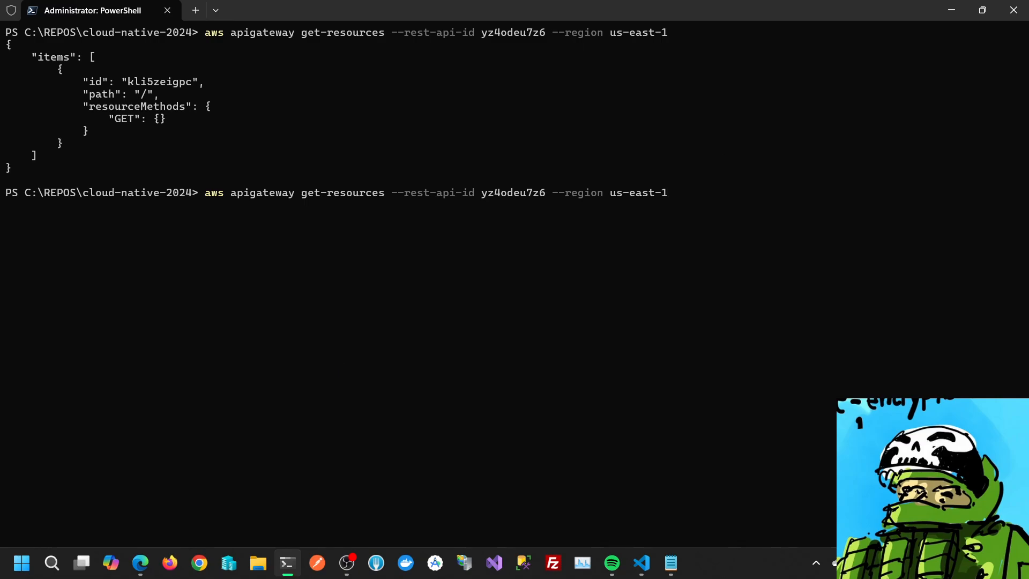
key("alt+Tab")
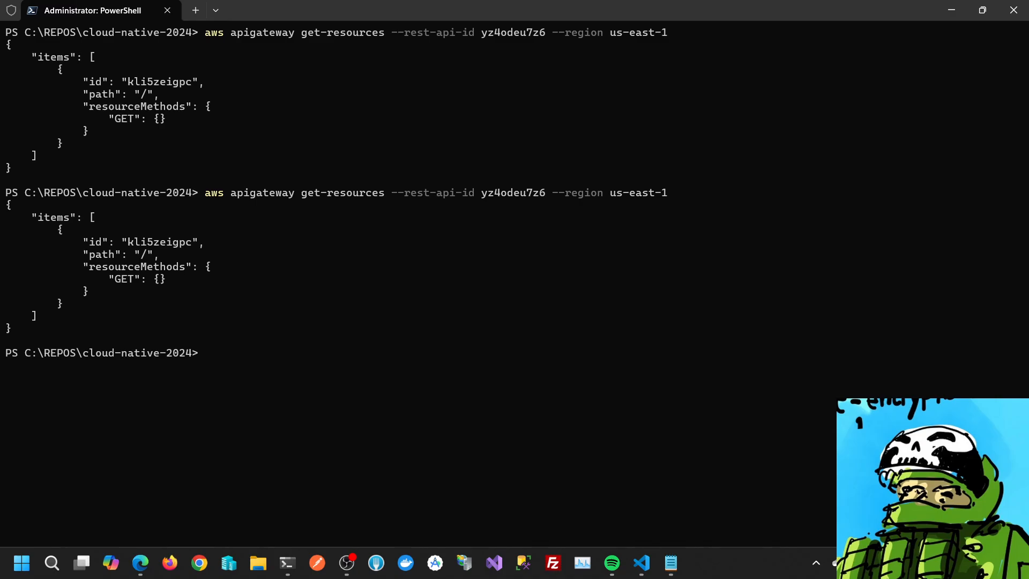
key("alt+Tab")
left_click(641, 563)
mouse_move(152, 569)
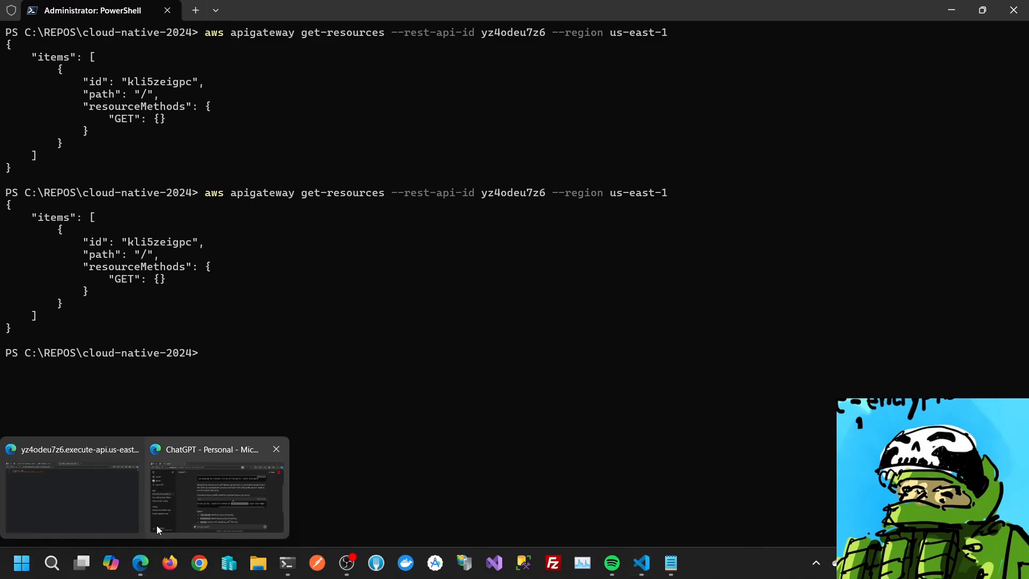
double_click(162, 246)
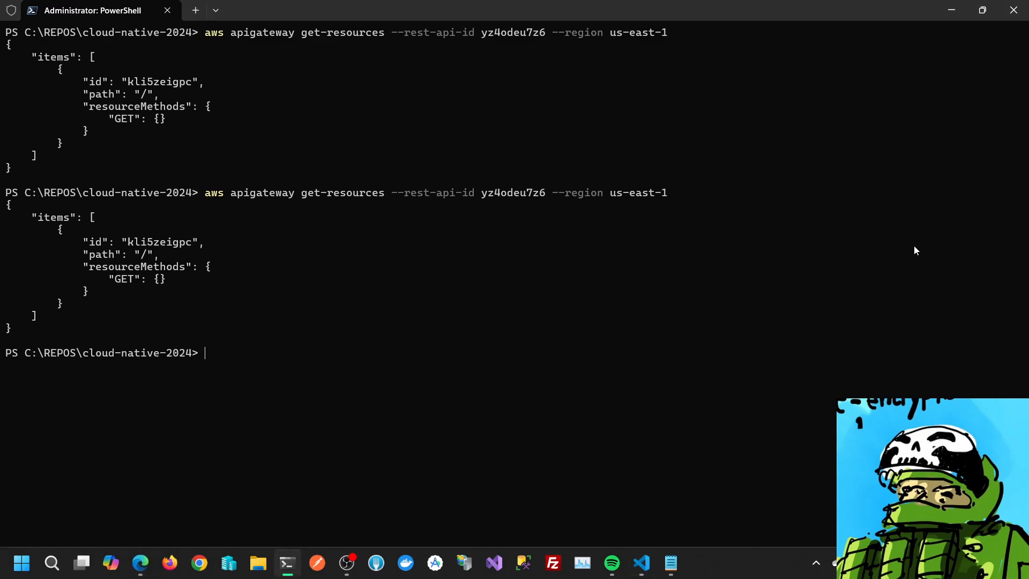
Return to the browser and reload the prod2 endpoint once more to check its response
mouse_move(141, 573)
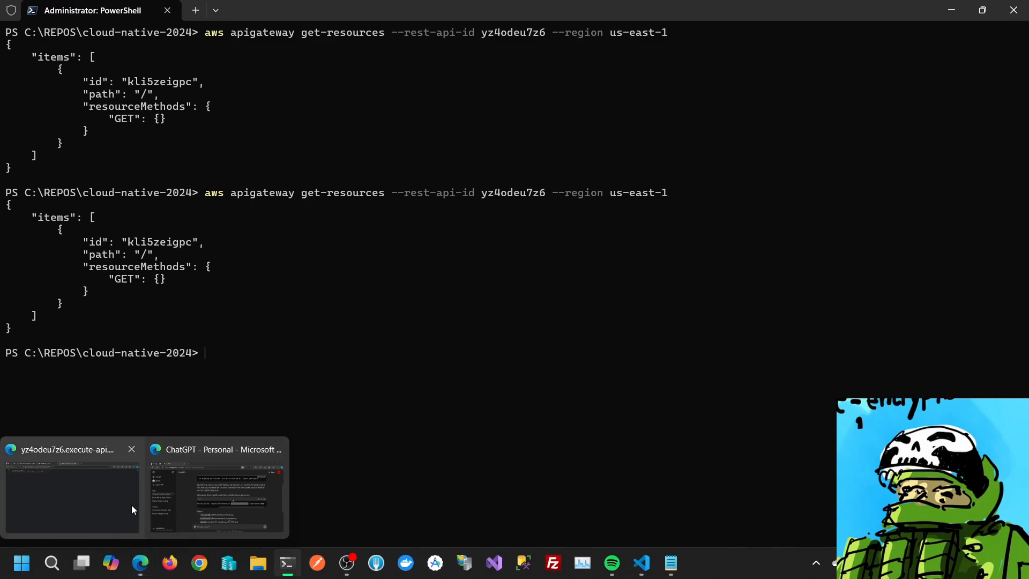
left_click(81, 505)
left_click(52, 38)
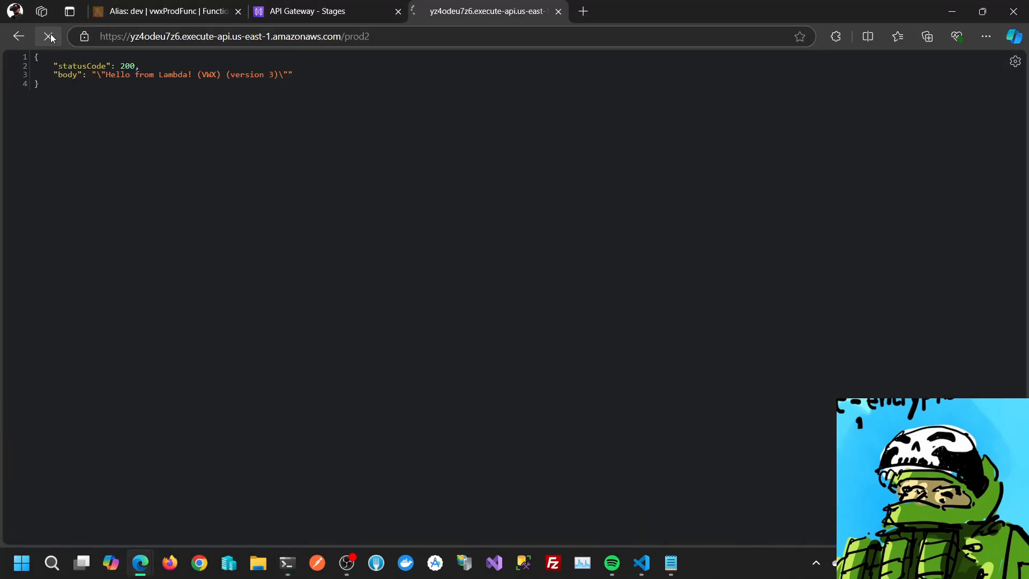
Open the root GET method in vwxApiGateway's resources and copy its resource ID for a CLI command
left_click(154, 11)
left_click(356, 6)
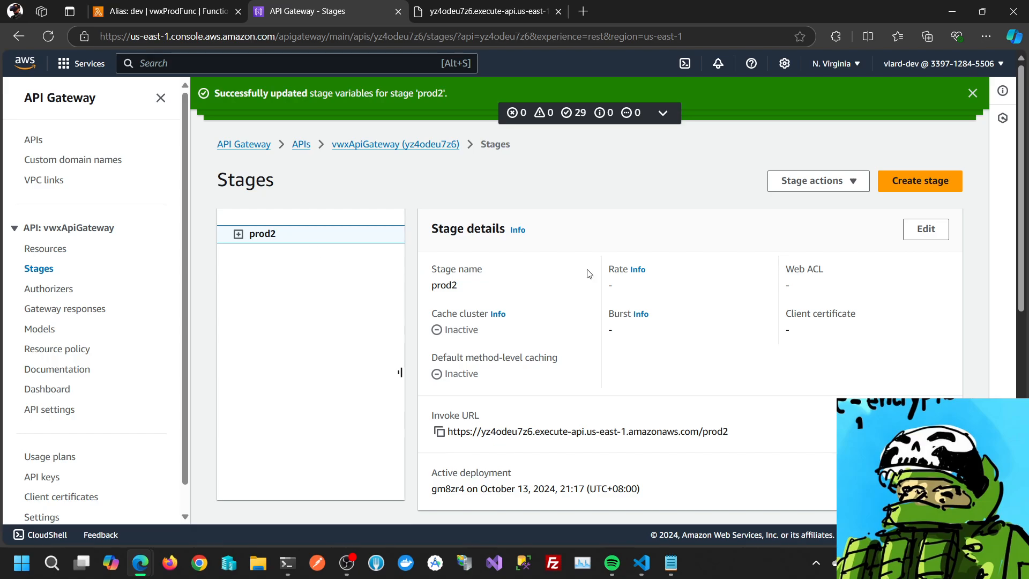
left_click(46, 255)
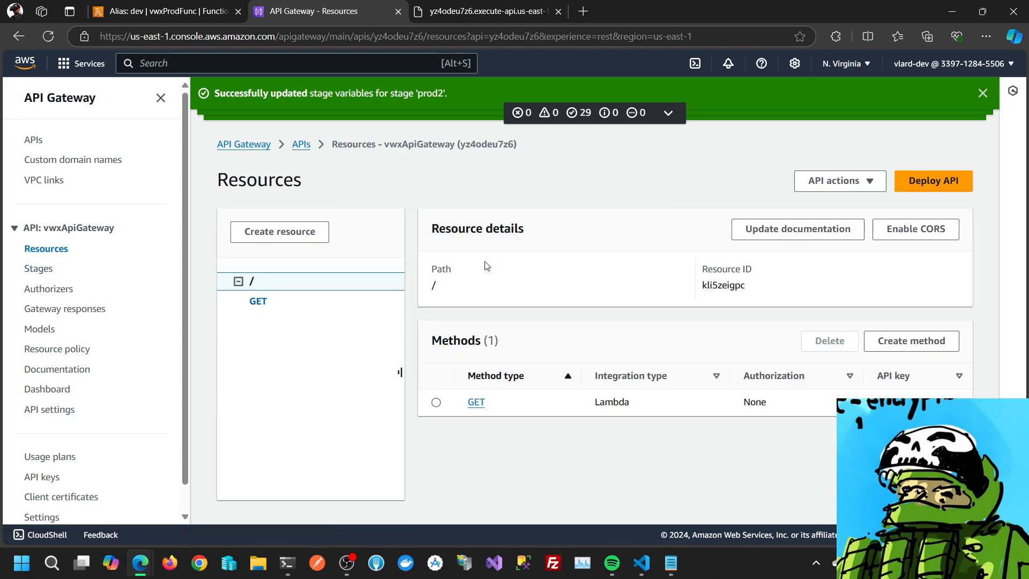
left_click(475, 402)
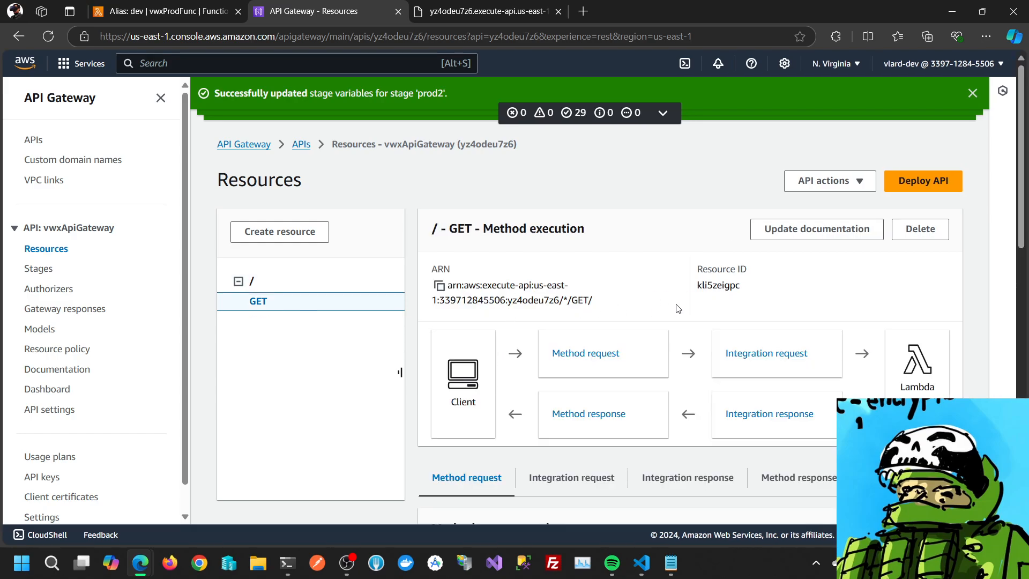
double_click(720, 285)
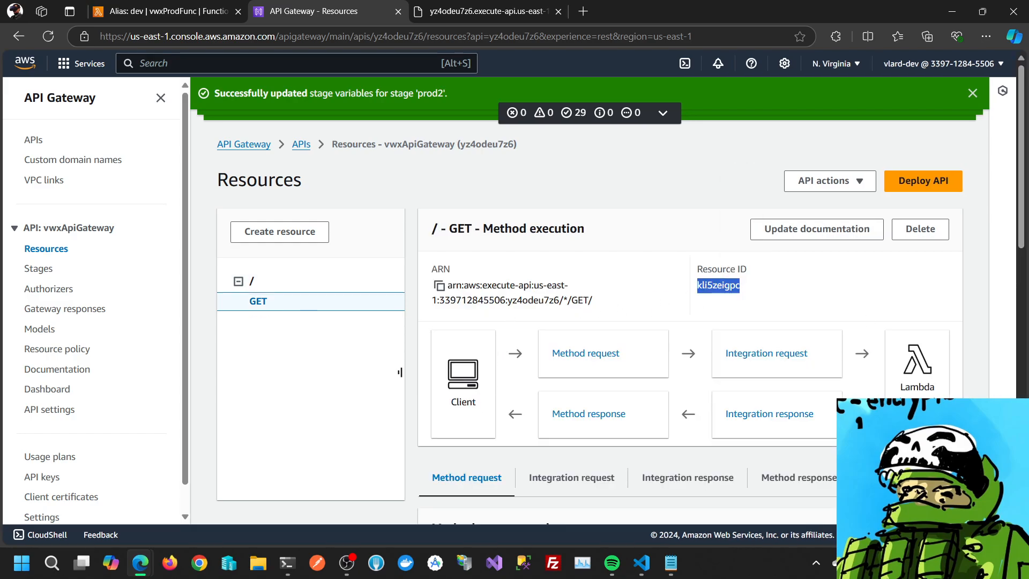
key("alt+Tab")
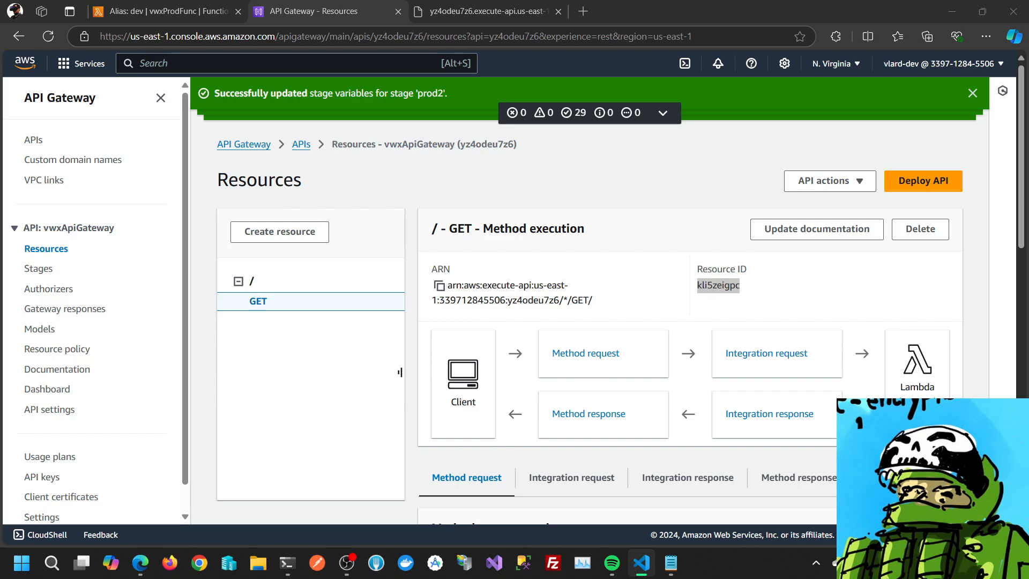
Try running aws apigateway get-resources --rest-api-id yz4odeu7z6 --http-method kli5zeigpc --region us-east-1 in PowerShell
left_click(287, 563)
key("Up")
key("Up")
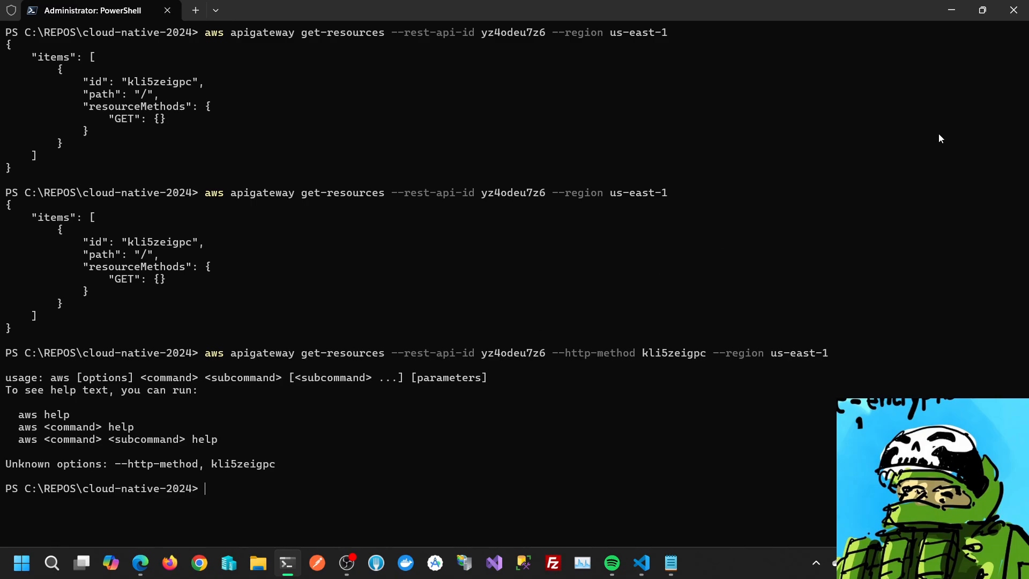
left_click(953, 11)
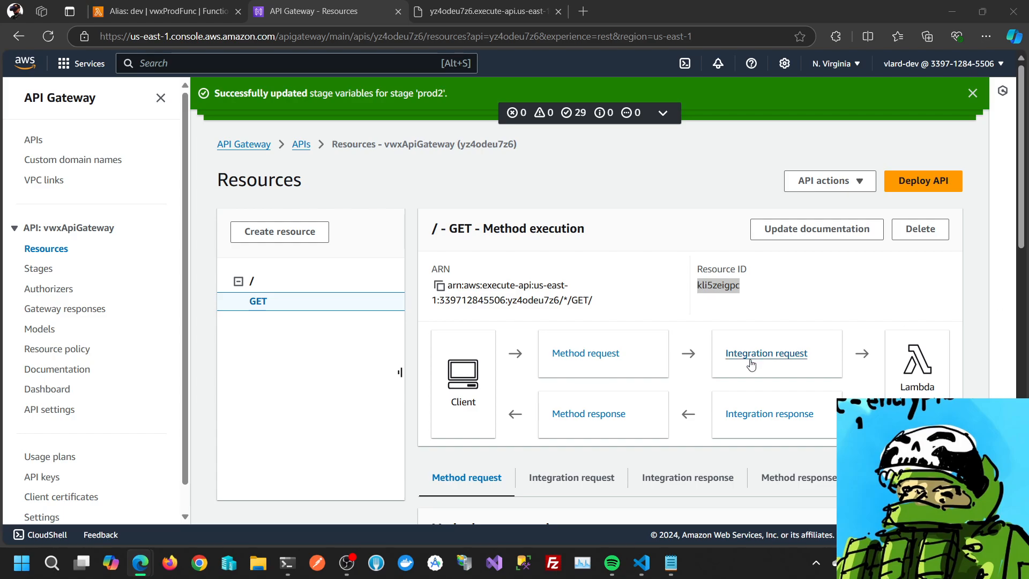
Copy the resource ID again and try aws apigateway get-resources --rest-api-id yz4odeu7z6 --resource-id kli5zeigpc --http-method GET --region us-east-1 in PowerShell
left_click(642, 562)
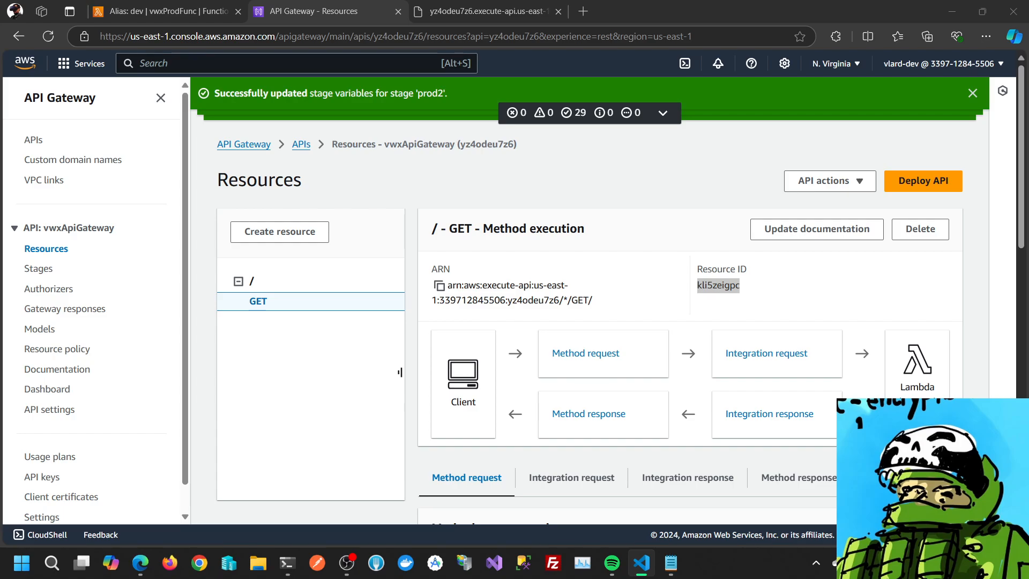
left_click(698, 285)
left_click_drag(698, 285, 761, 279)
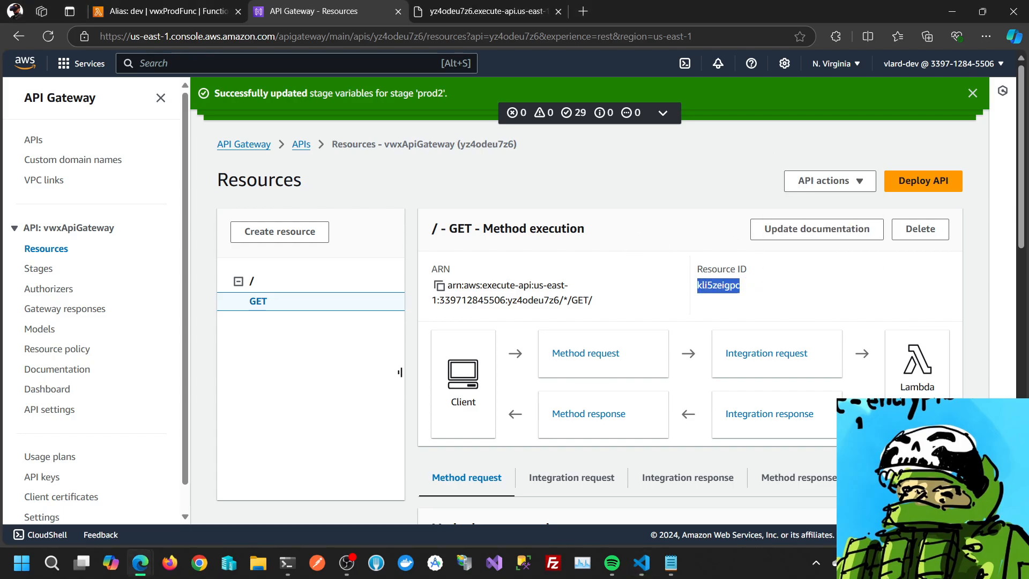
key("alt+Tab")
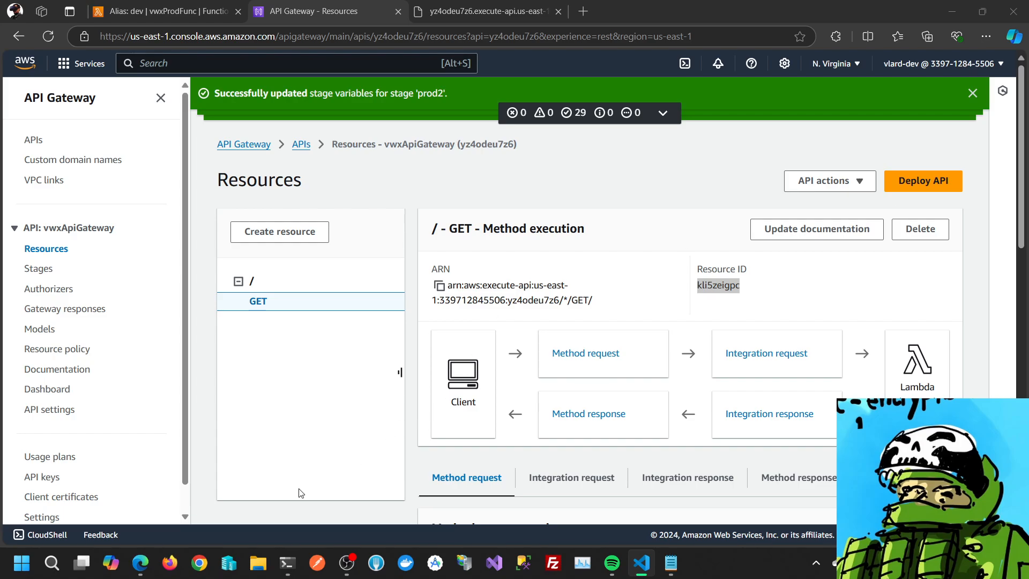
left_click(287, 562)
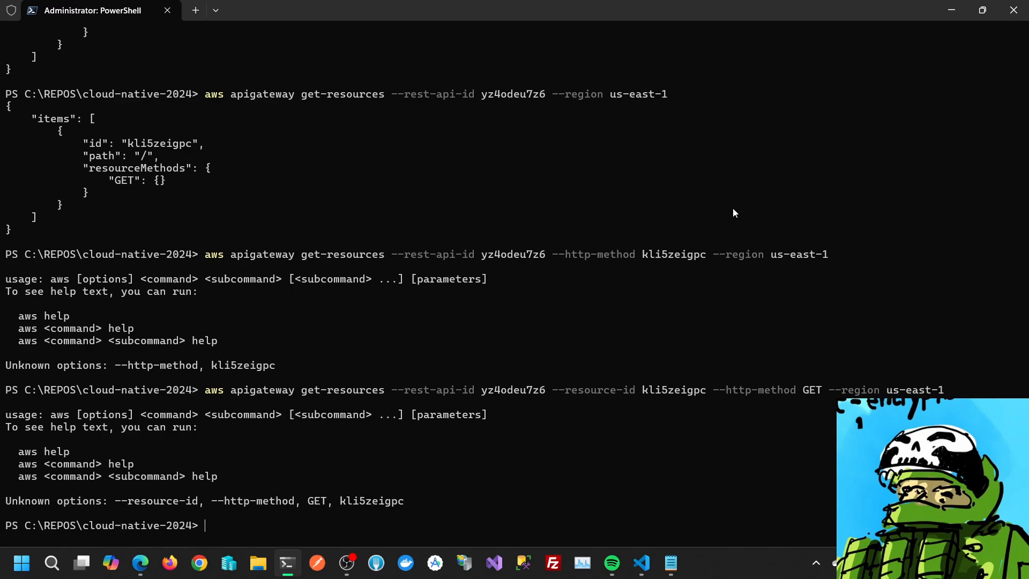
key("alt+Tab")
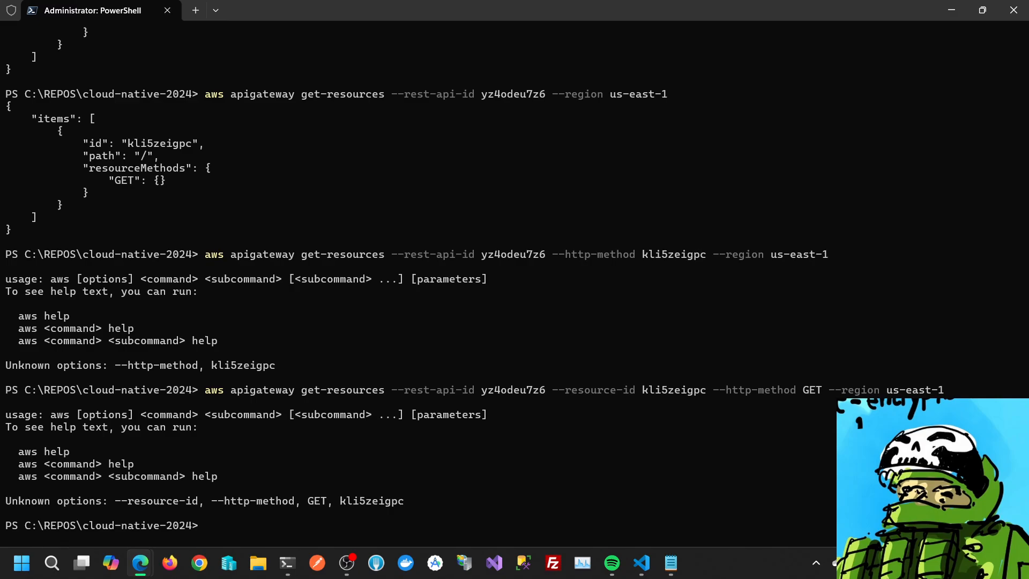
key("alt+Tab")
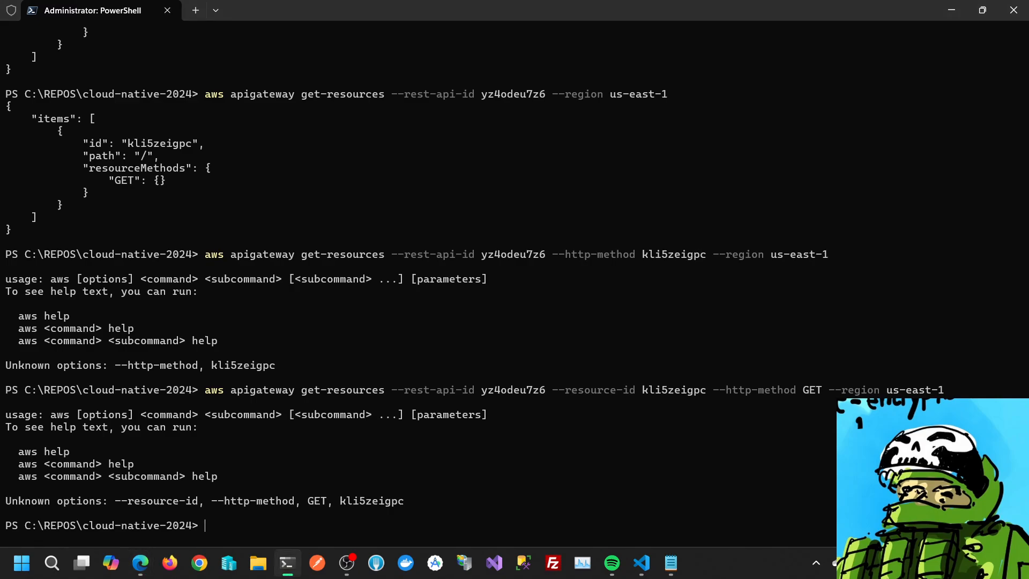
key("alt+Tab")
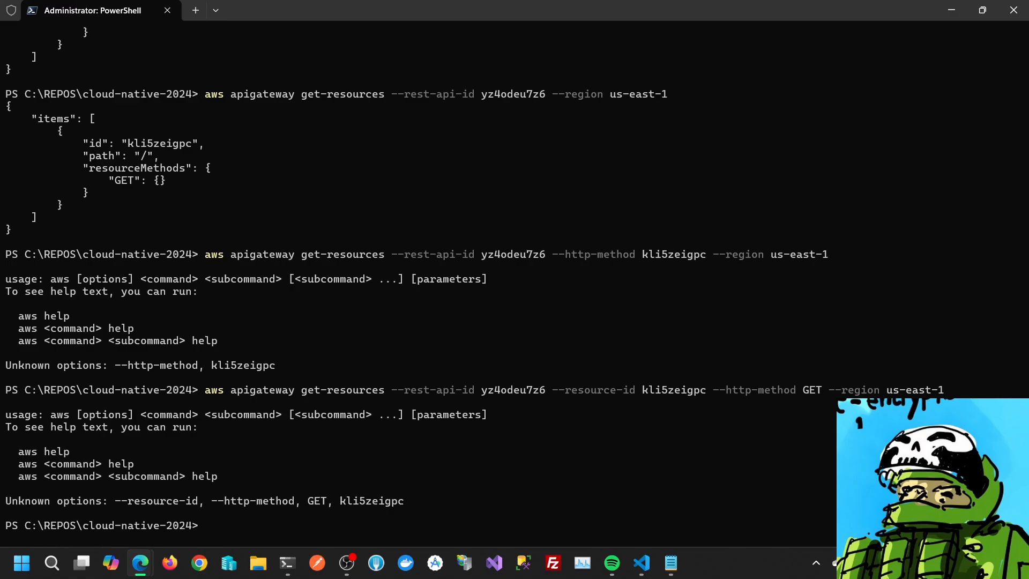
left_click(508, 295)
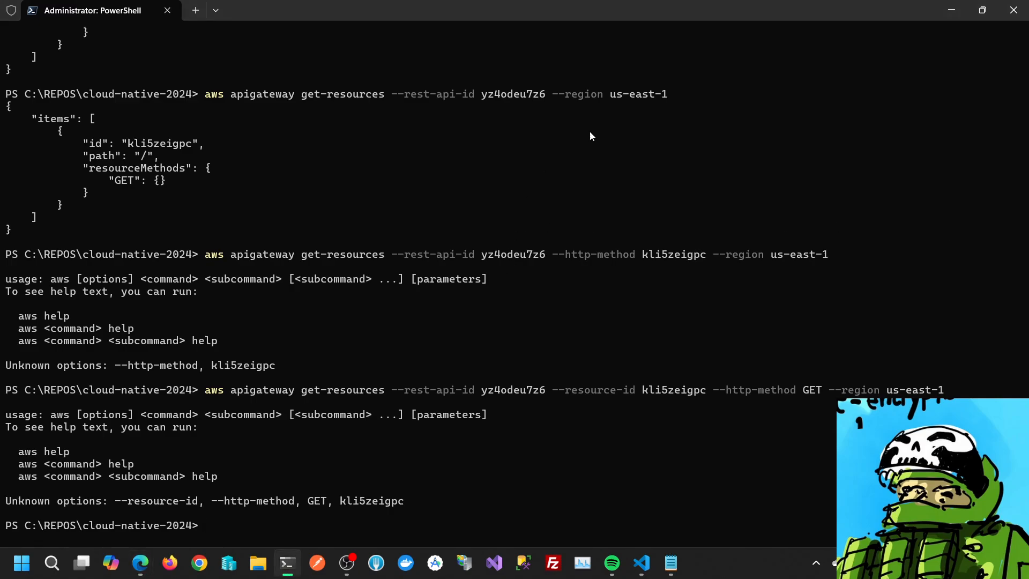
Reload the API Gateway console page and the prod2 endpoint to check the current response
left_click(954, 11)
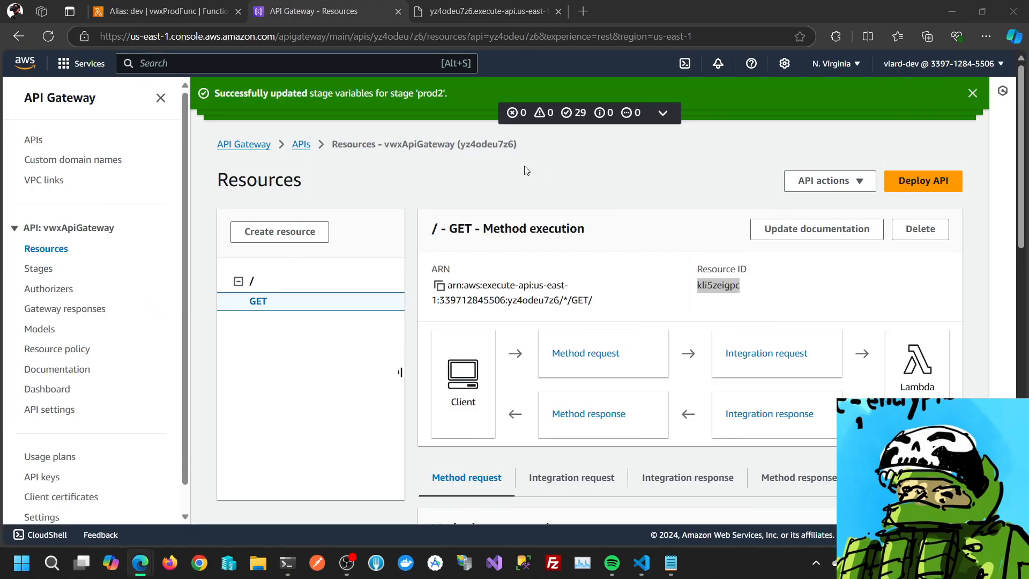
left_click(48, 36)
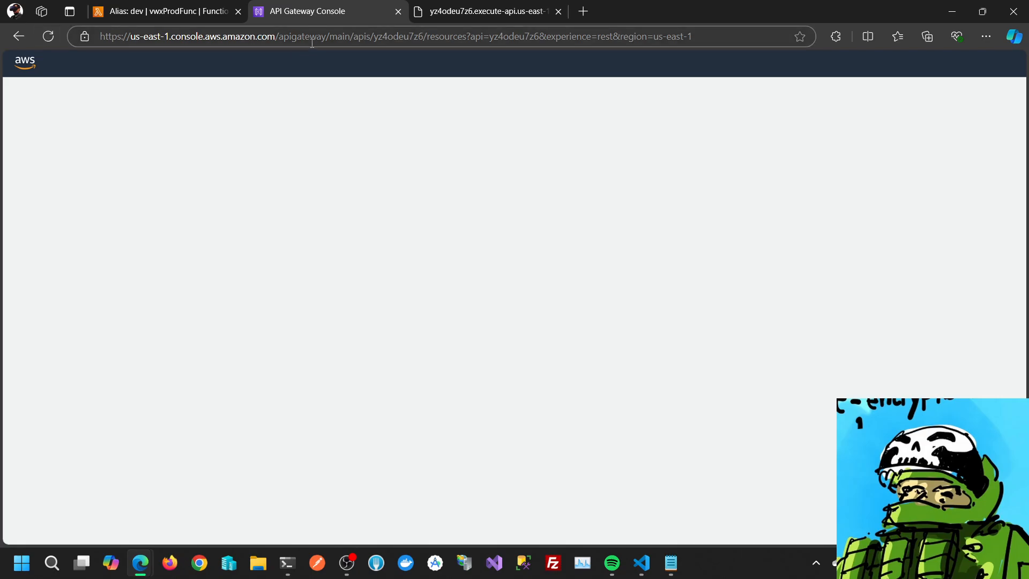
left_click(484, 11)
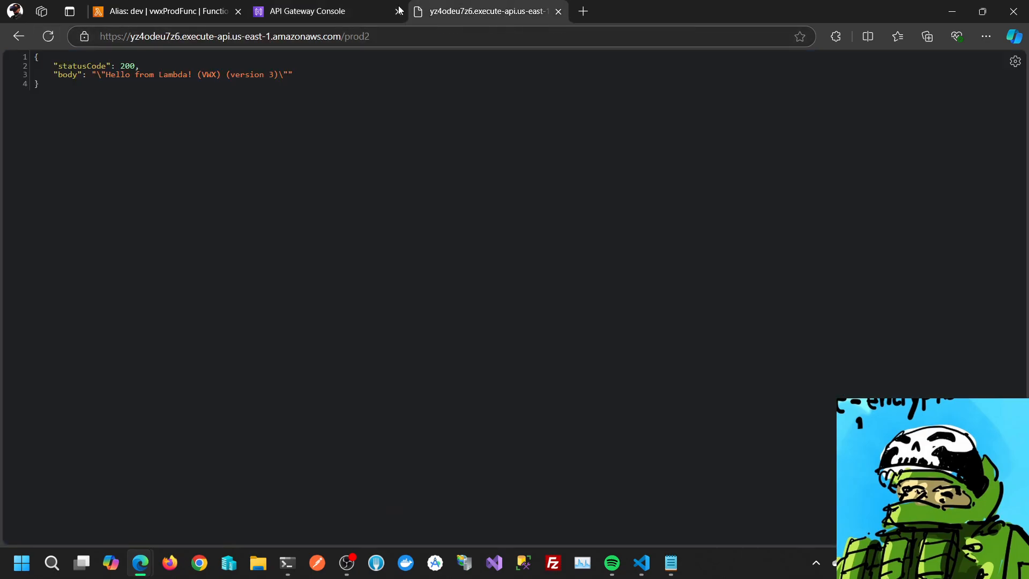
left_click(48, 36)
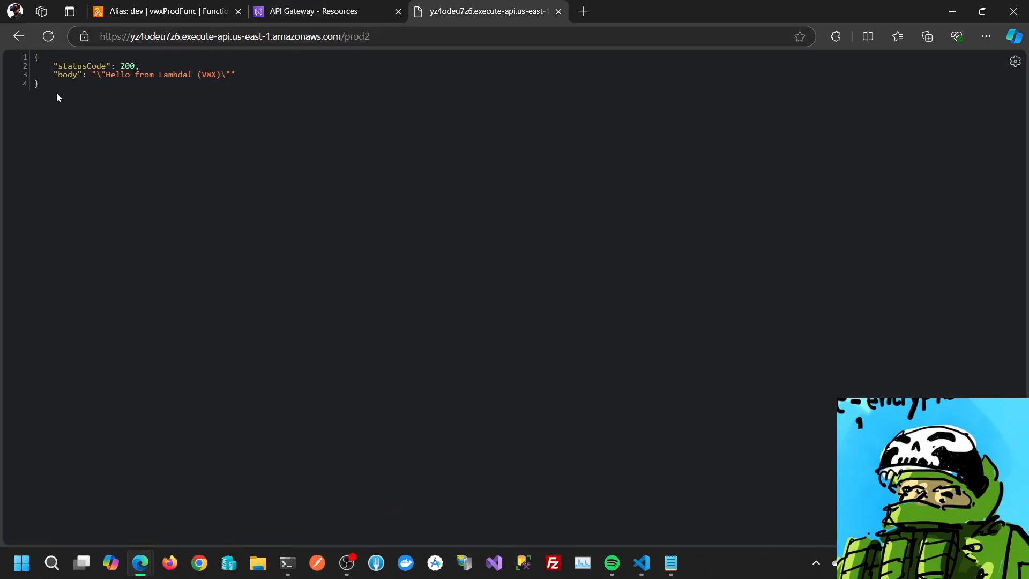